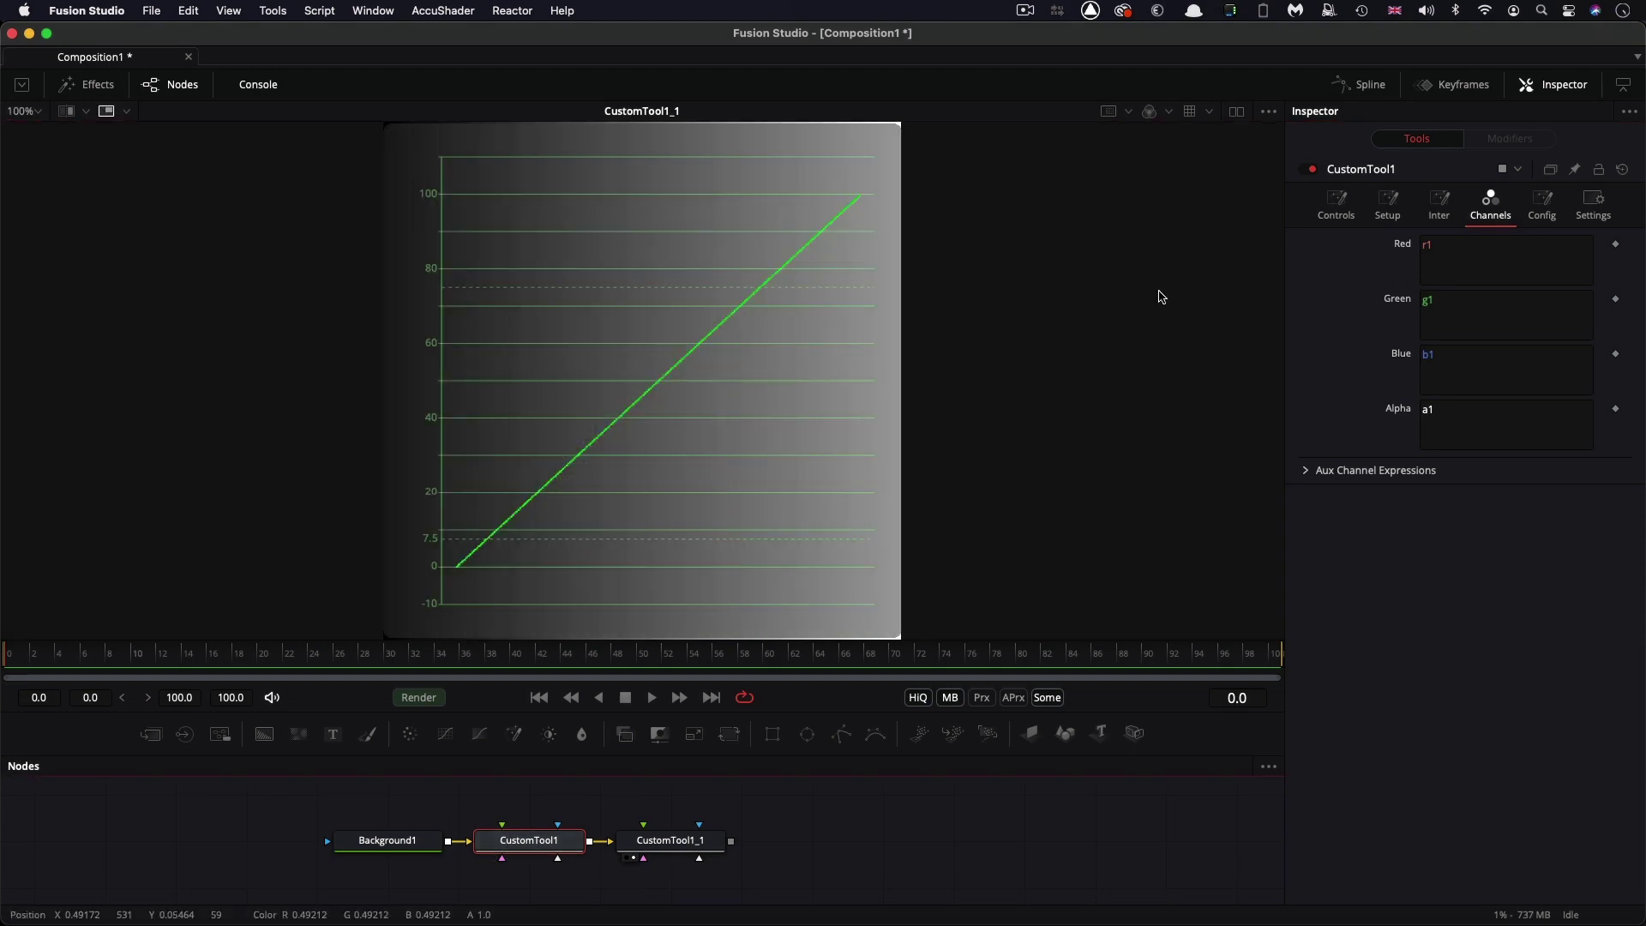
Step: Try squared and square-root (^(1/2)) variants of r1 in the CustomTool Red expression
{"action": "left_click", "coordinate": [1519, 245]}
{"action": "type", "text": "*r1"}
{"action": "key", "text": "BackSpace"}
{"action": "key", "text": "BackSpace"}
{"action": "key", "text": "BackSpace"}
{"action": "type", "text": "^2"}
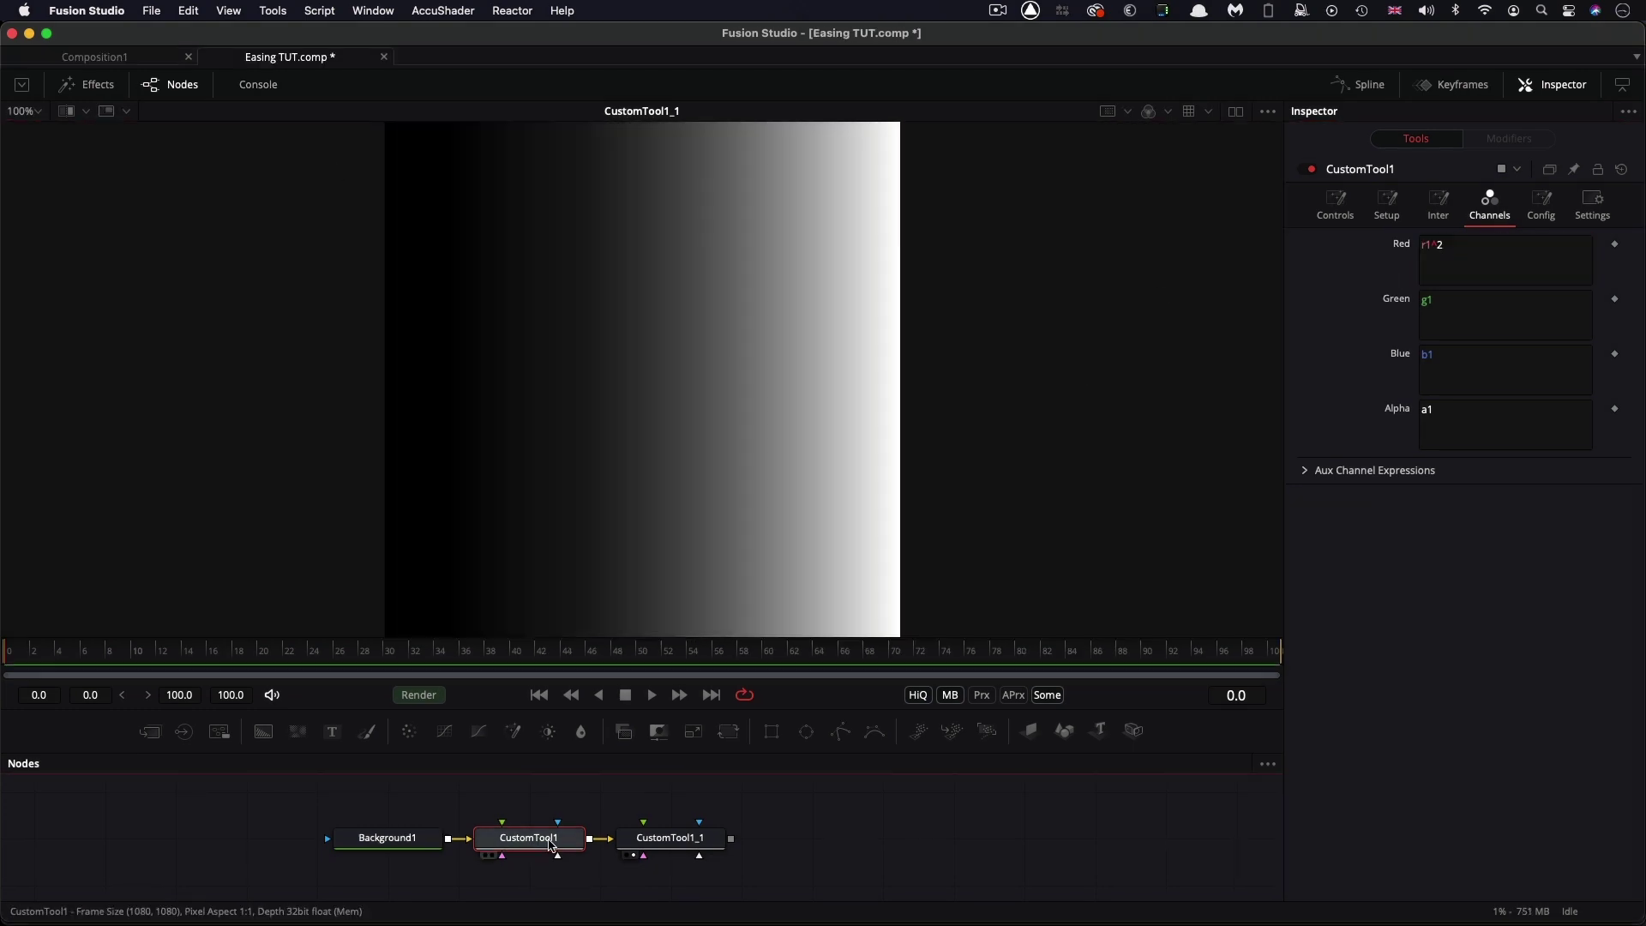
{"action": "key", "text": "BackSpace"}
{"action": "type", "text": "(1/2)"}
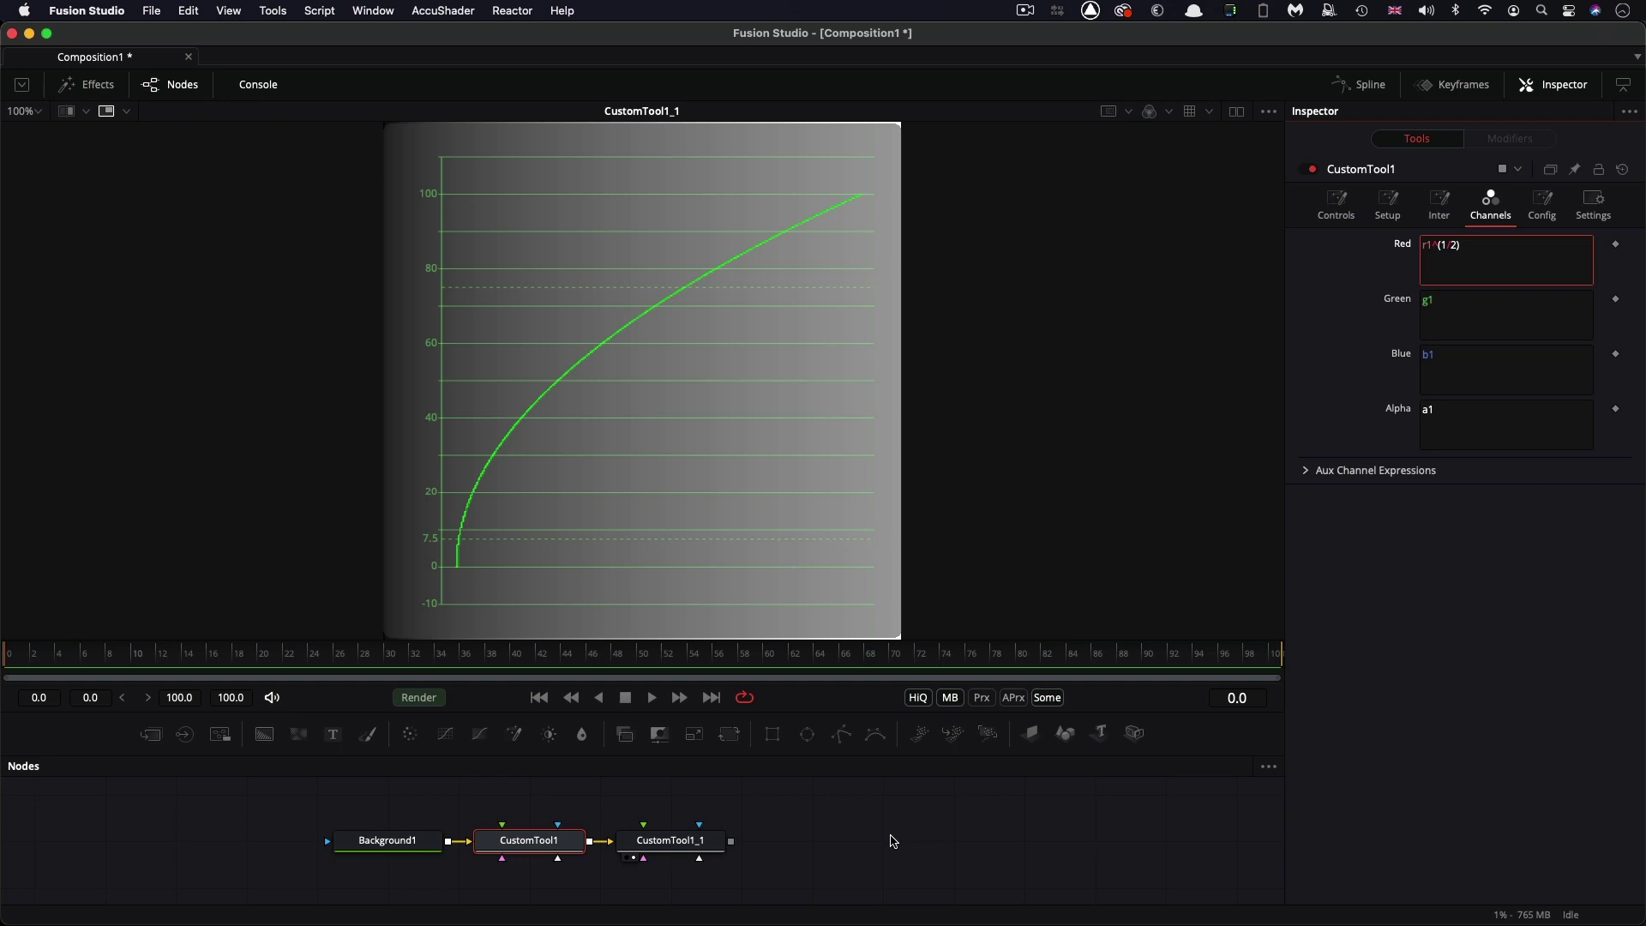
{"action": "key", "text": "BackSpace"}
{"action": "key", "text": "BackSpace"}
{"action": "key", "text": "BackSpace"}
{"action": "key", "text": "BackSpace"}
{"action": "key", "text": "BackSpace"}
{"action": "type", "text": "2"}
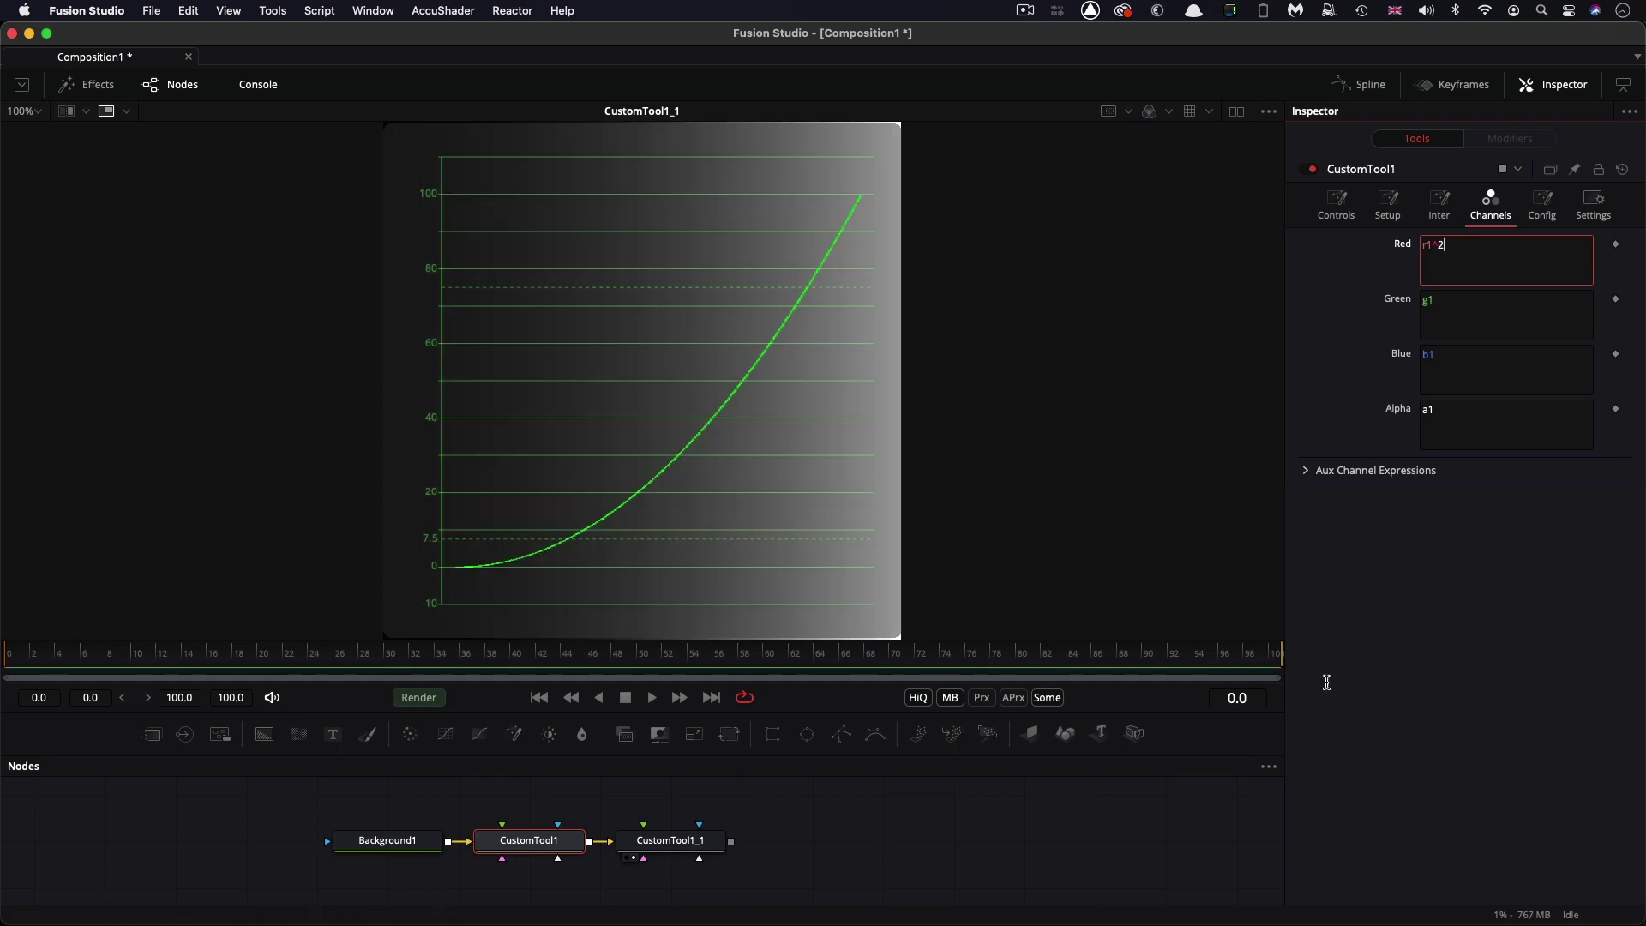
Step: Replace the Red expression with a circular ease-in, then the exponential 2^(10 * r1 - 10) formula
{"action": "key", "text": "super+a"}
{"action": "type", "text": "1 - sqrt(1 - r1^2)"}
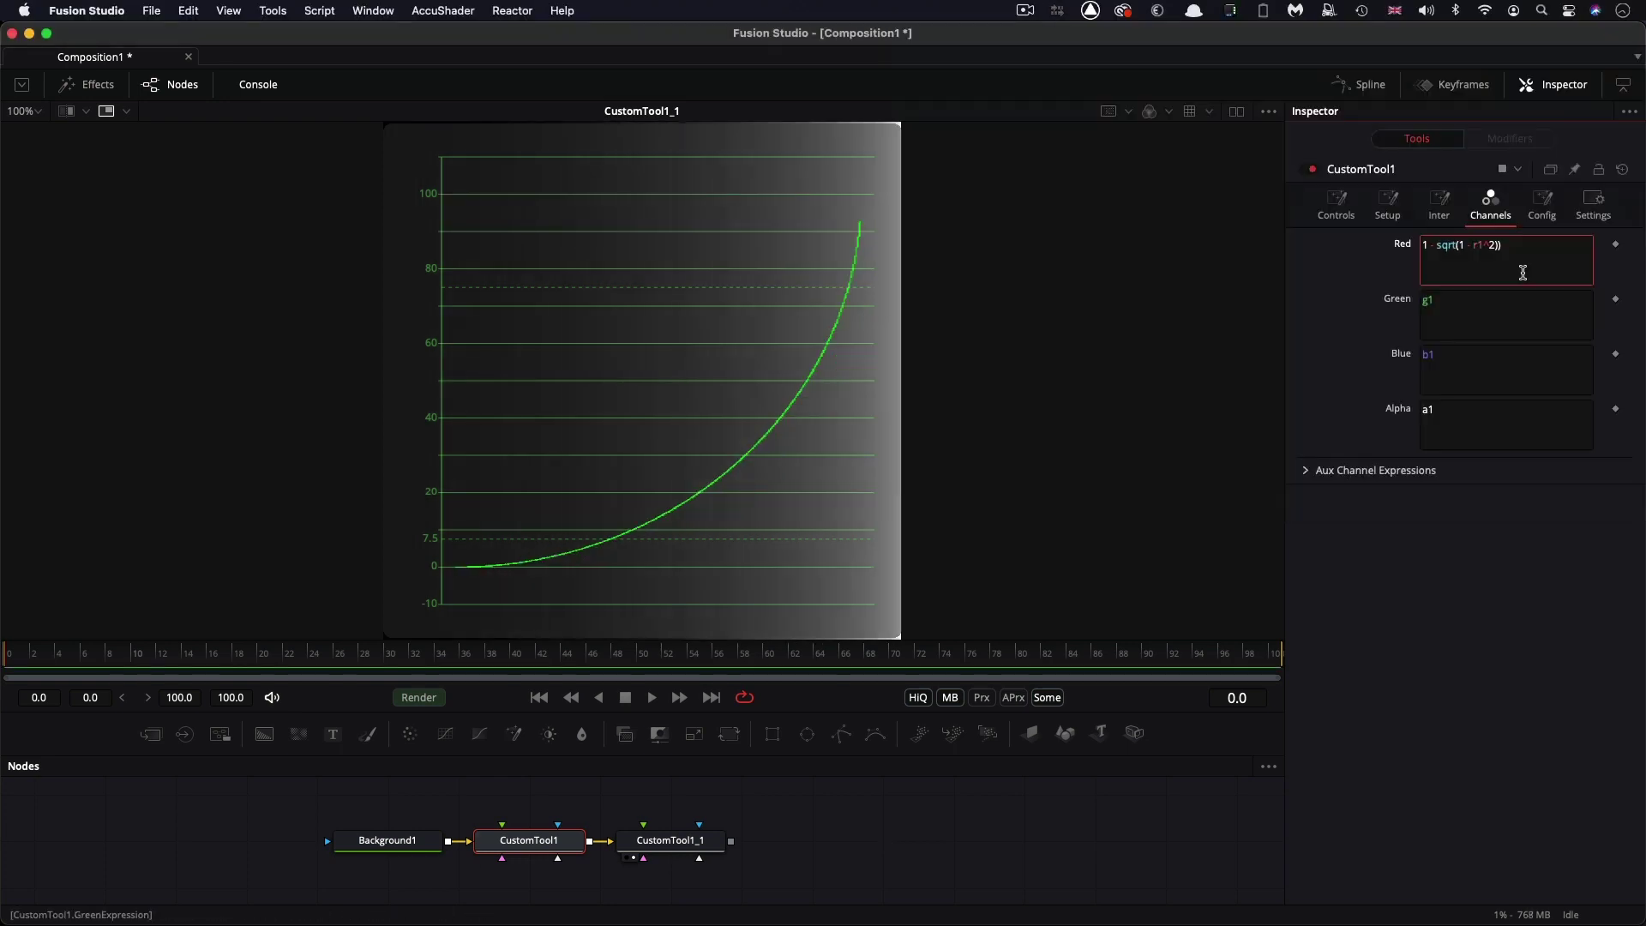
{"action": "key", "text": "super+a"}
{"action": "type", "text": "2^(10 * r1 - 10)"}
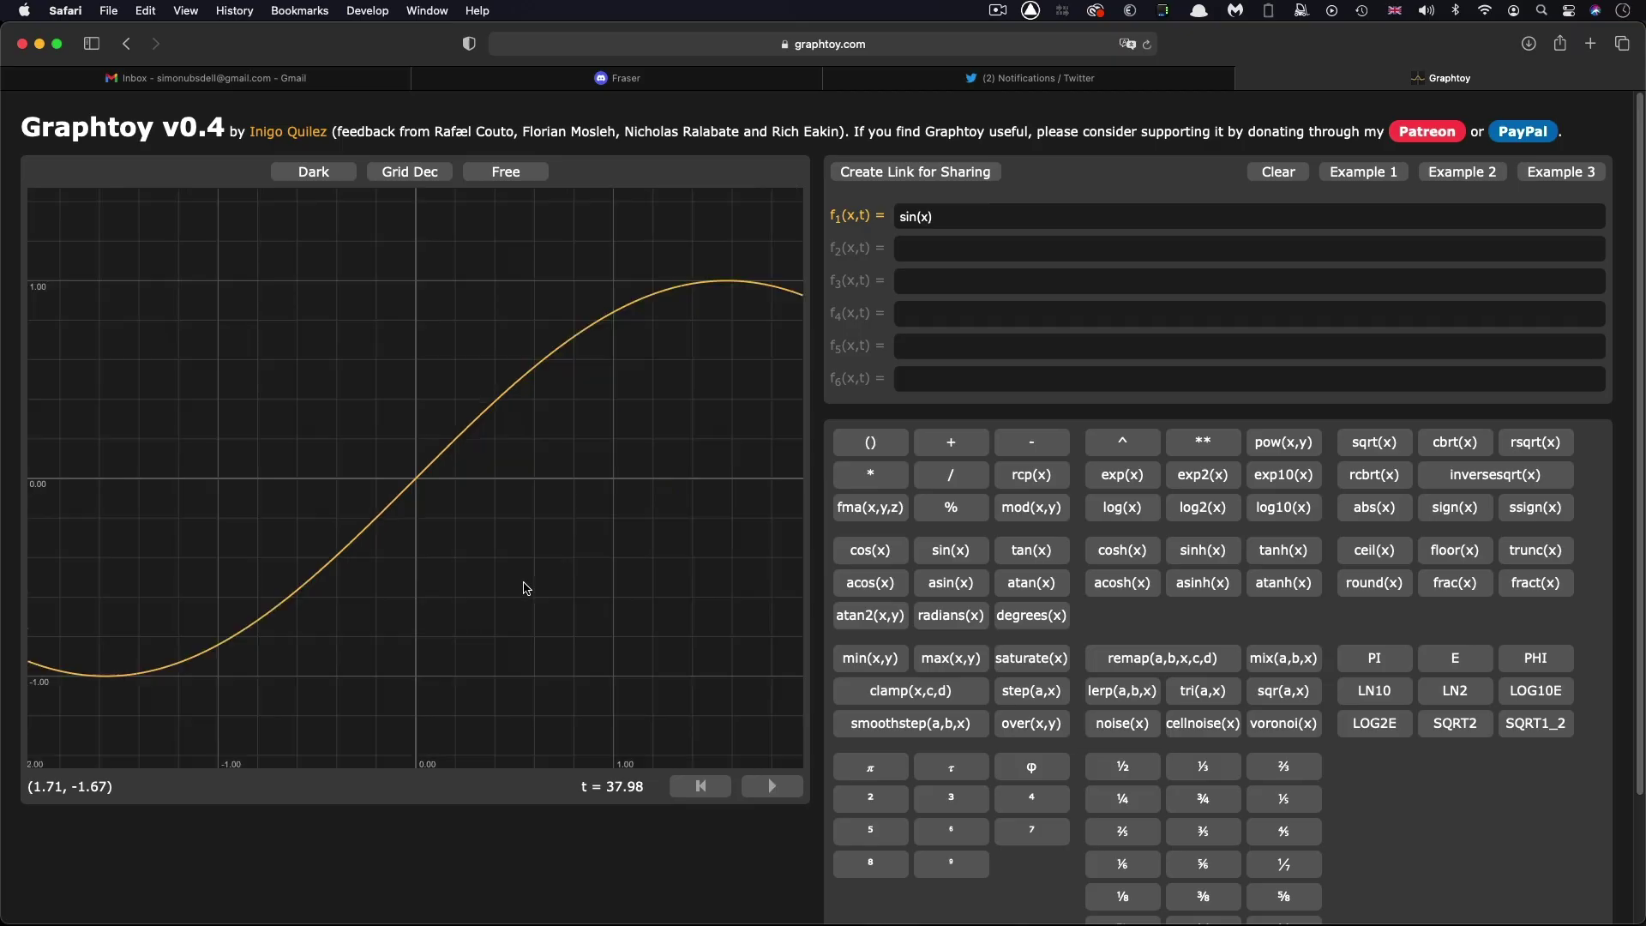
{"action": "scroll", "coordinate": [525, 588], "scroll_direction": "down", "scroll_amount": 3}
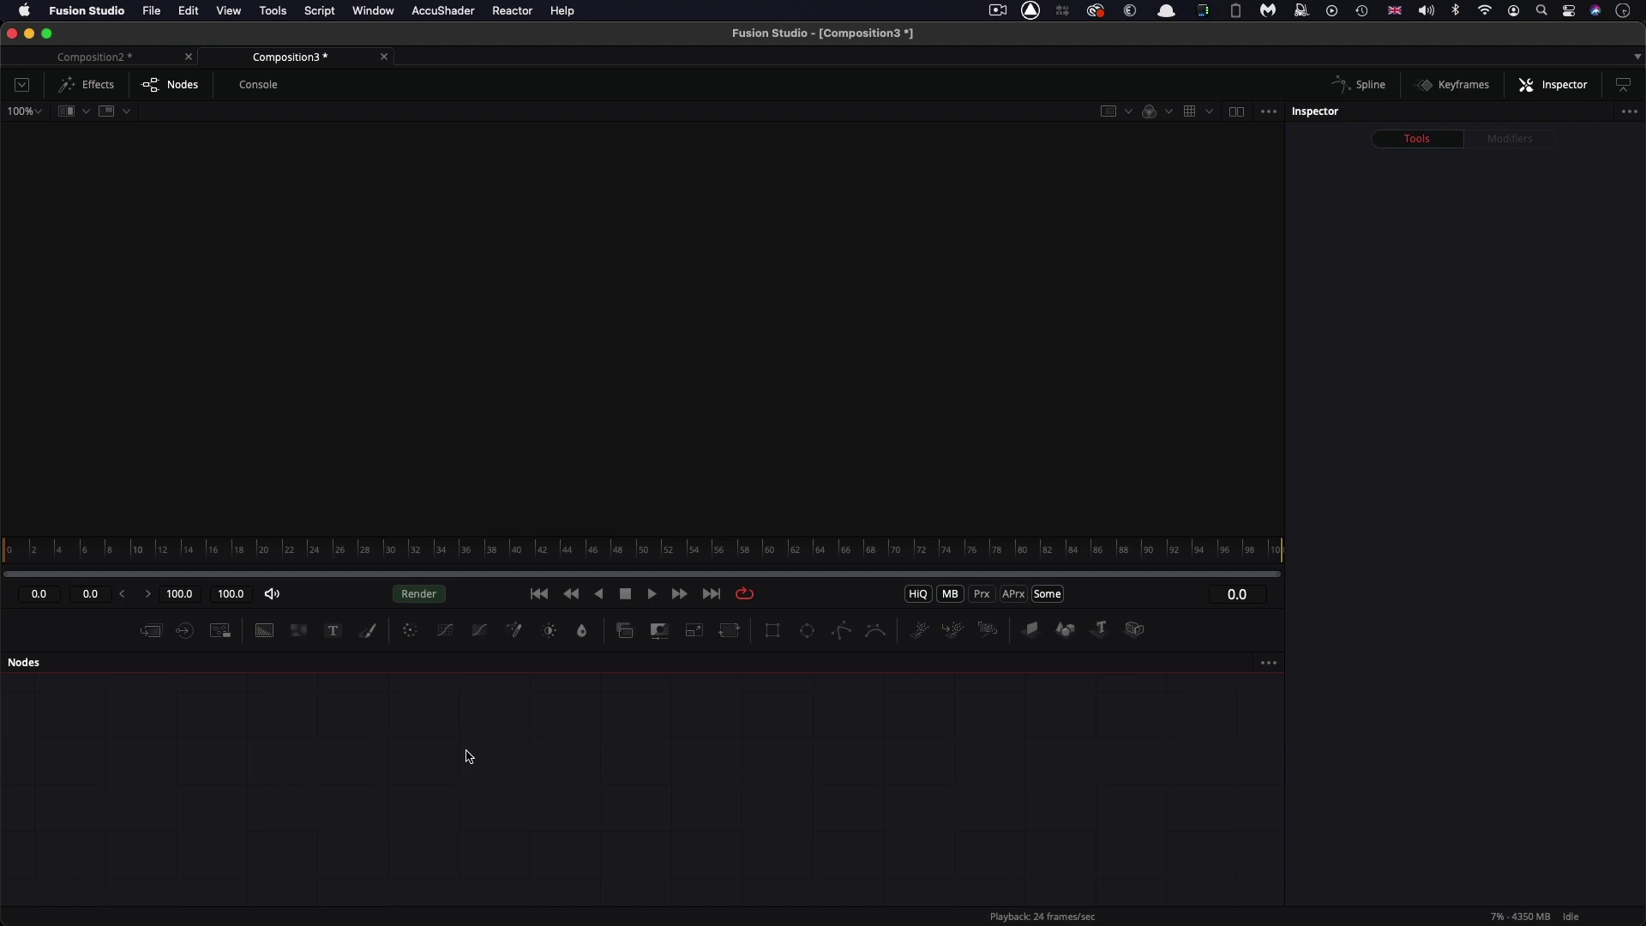
Step: Add a Background node coloured dark blue with Blue 0.109 and fit it in the viewer
{"action": "key", "text": "shift+space"}
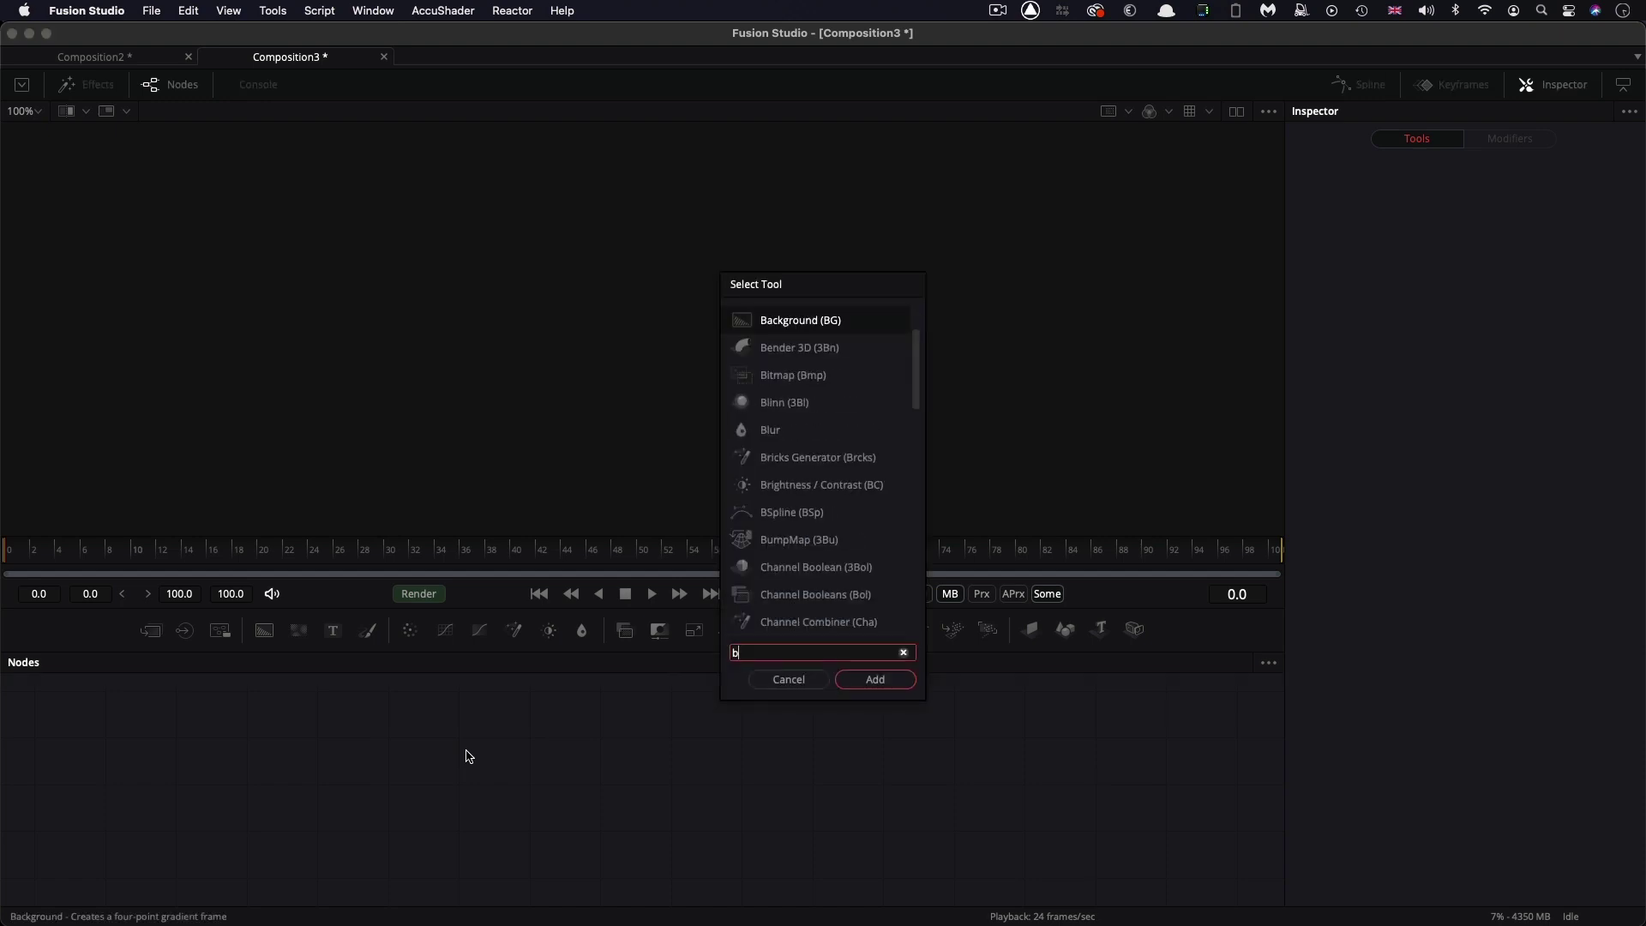
{"action": "type", "text": "bg"}
{"action": "key", "text": "Return"}
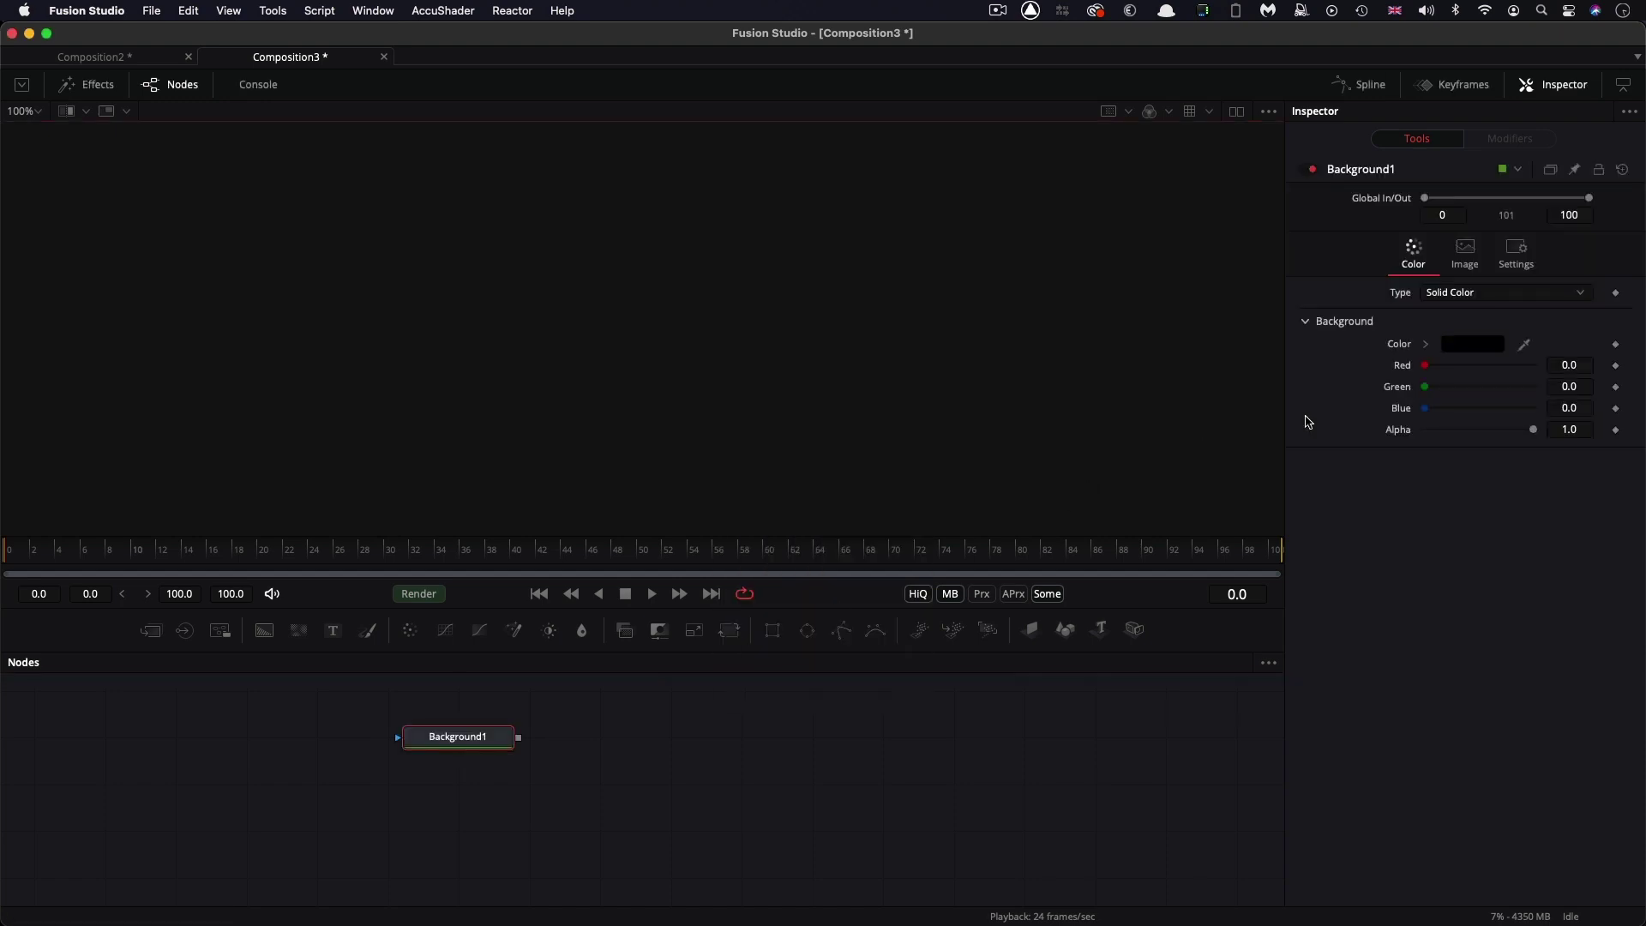
{"action": "left_click_drag", "start_coordinate": [1427, 409], "coordinate": [1462, 417]}
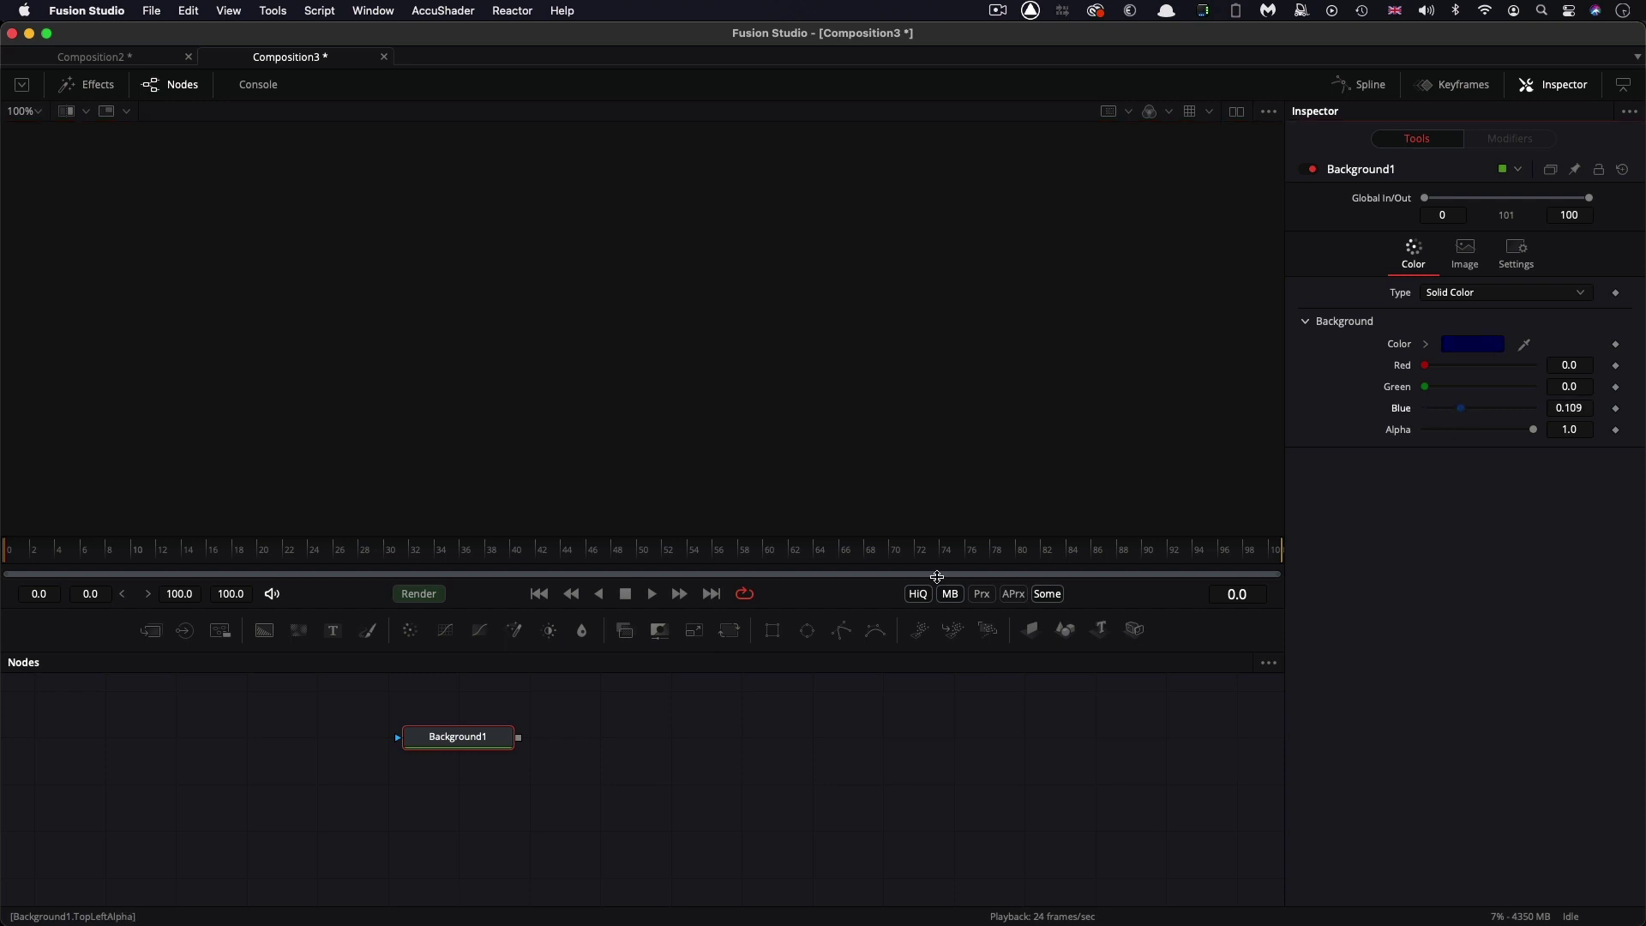
{"action": "left_click_drag", "start_coordinate": [470, 738], "coordinate": [754, 386]}
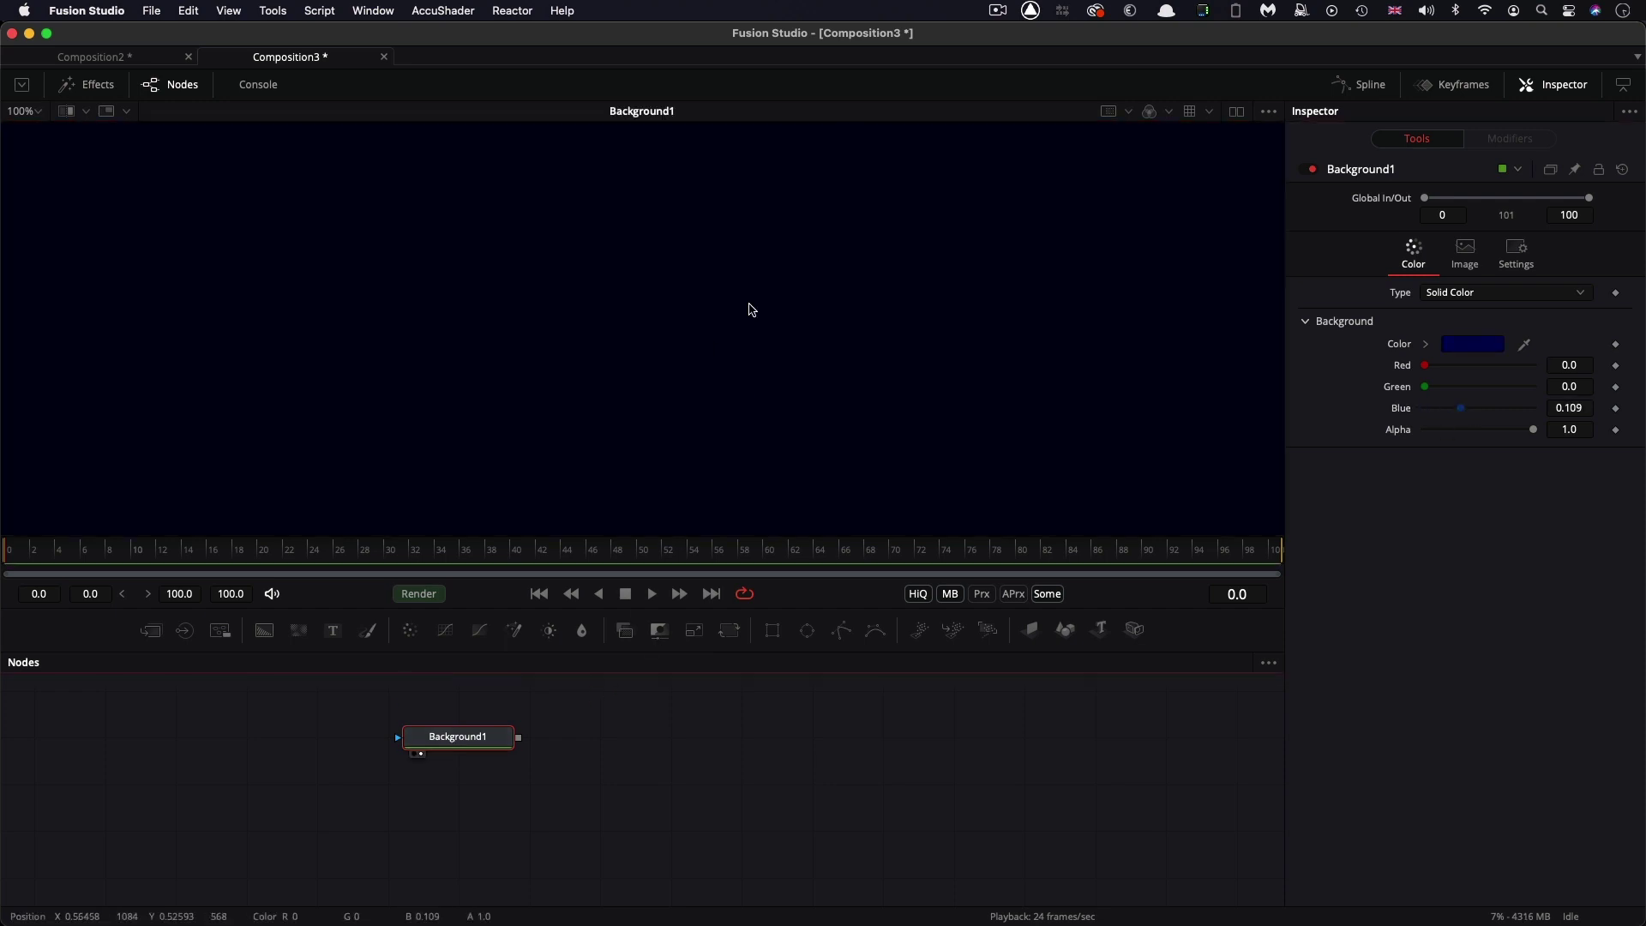
{"action": "key", "text": "ctrl+f"}
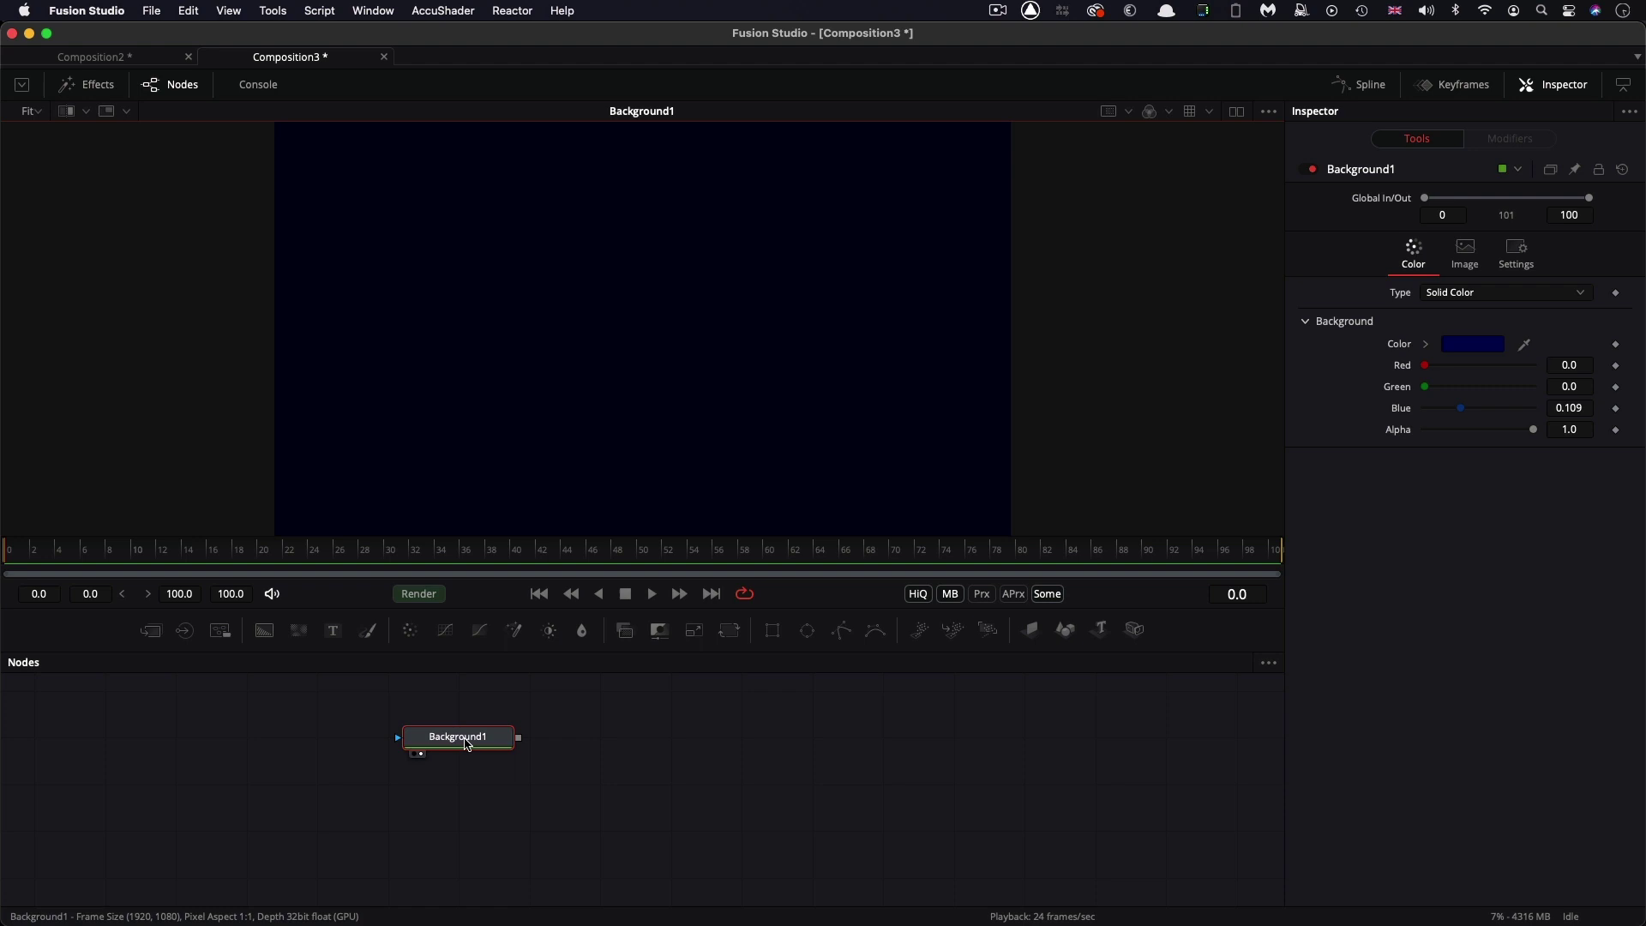
Step: Paste a copy of the background and make it green with Green 0.407, Blue 0.068
{"action": "left_click", "coordinate": [464, 765]}
{"action": "key", "text": "ctrl+v"}
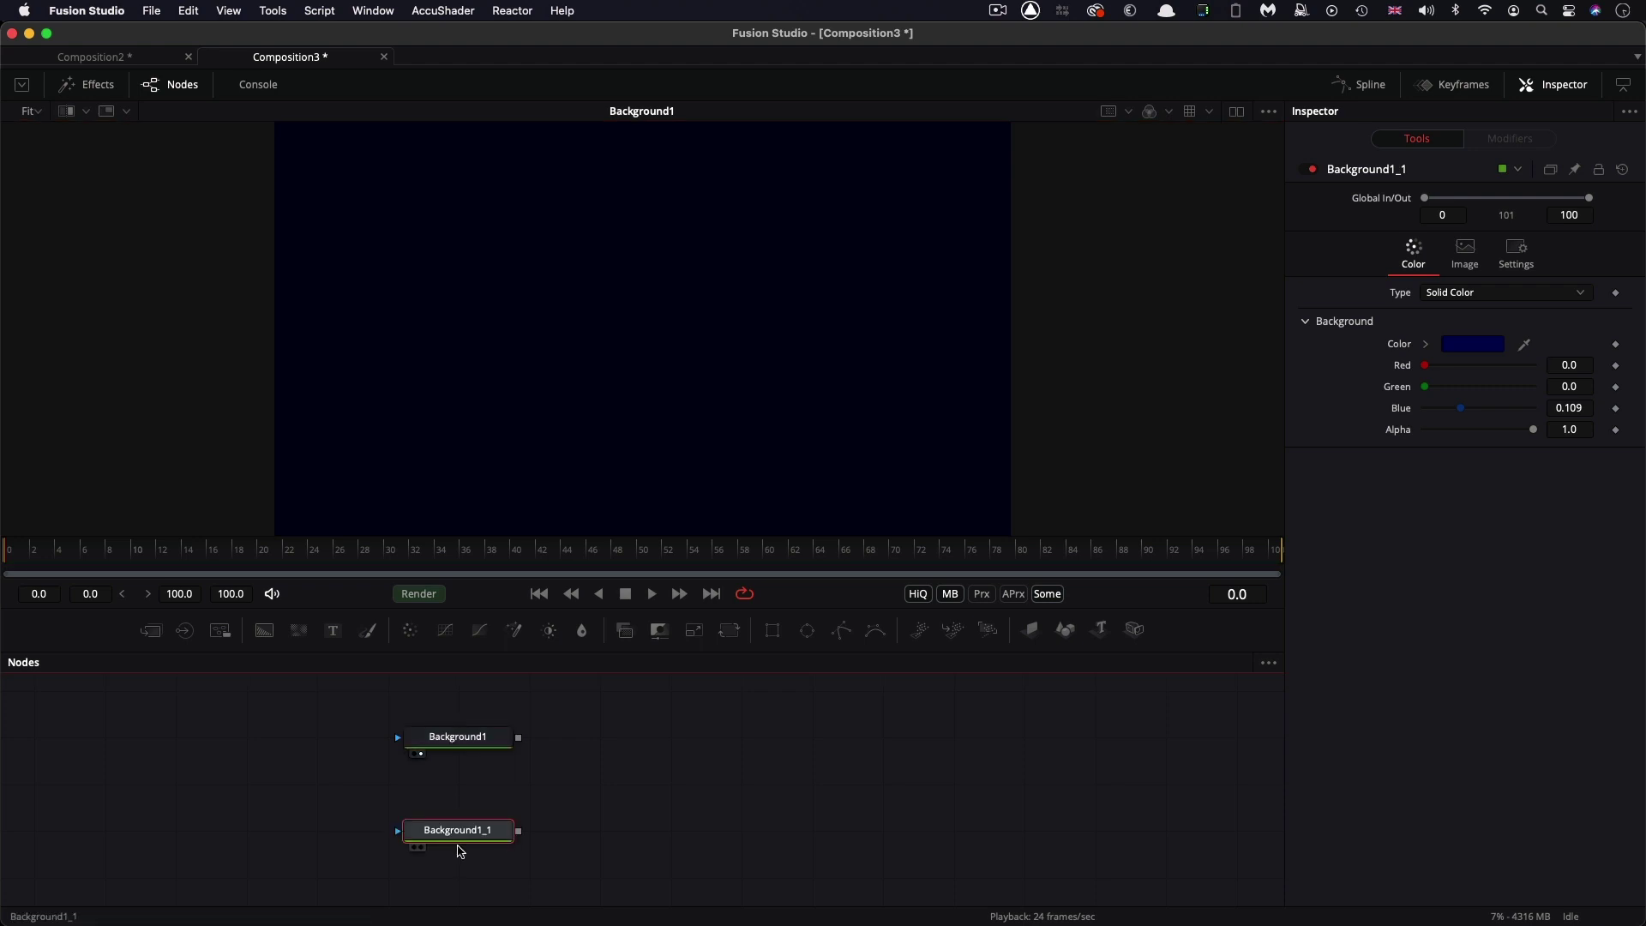
{"action": "left_click_drag", "start_coordinate": [1433, 387], "coordinate": [1456, 417]}
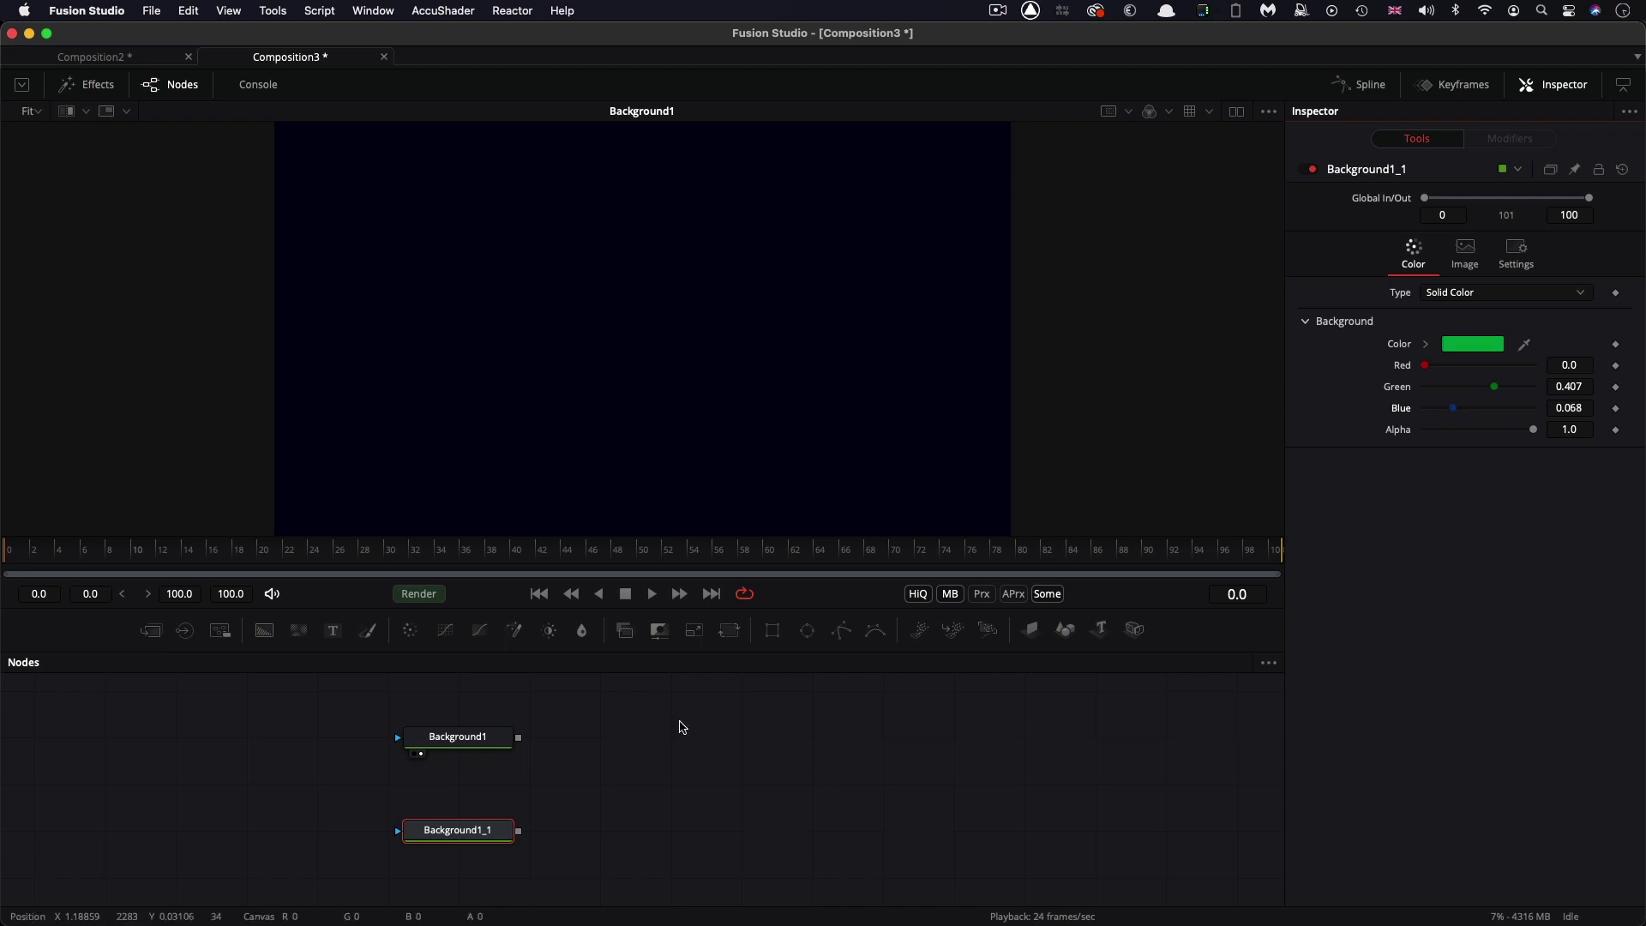
{"action": "left_click_drag", "start_coordinate": [463, 834], "coordinate": [466, 787]}
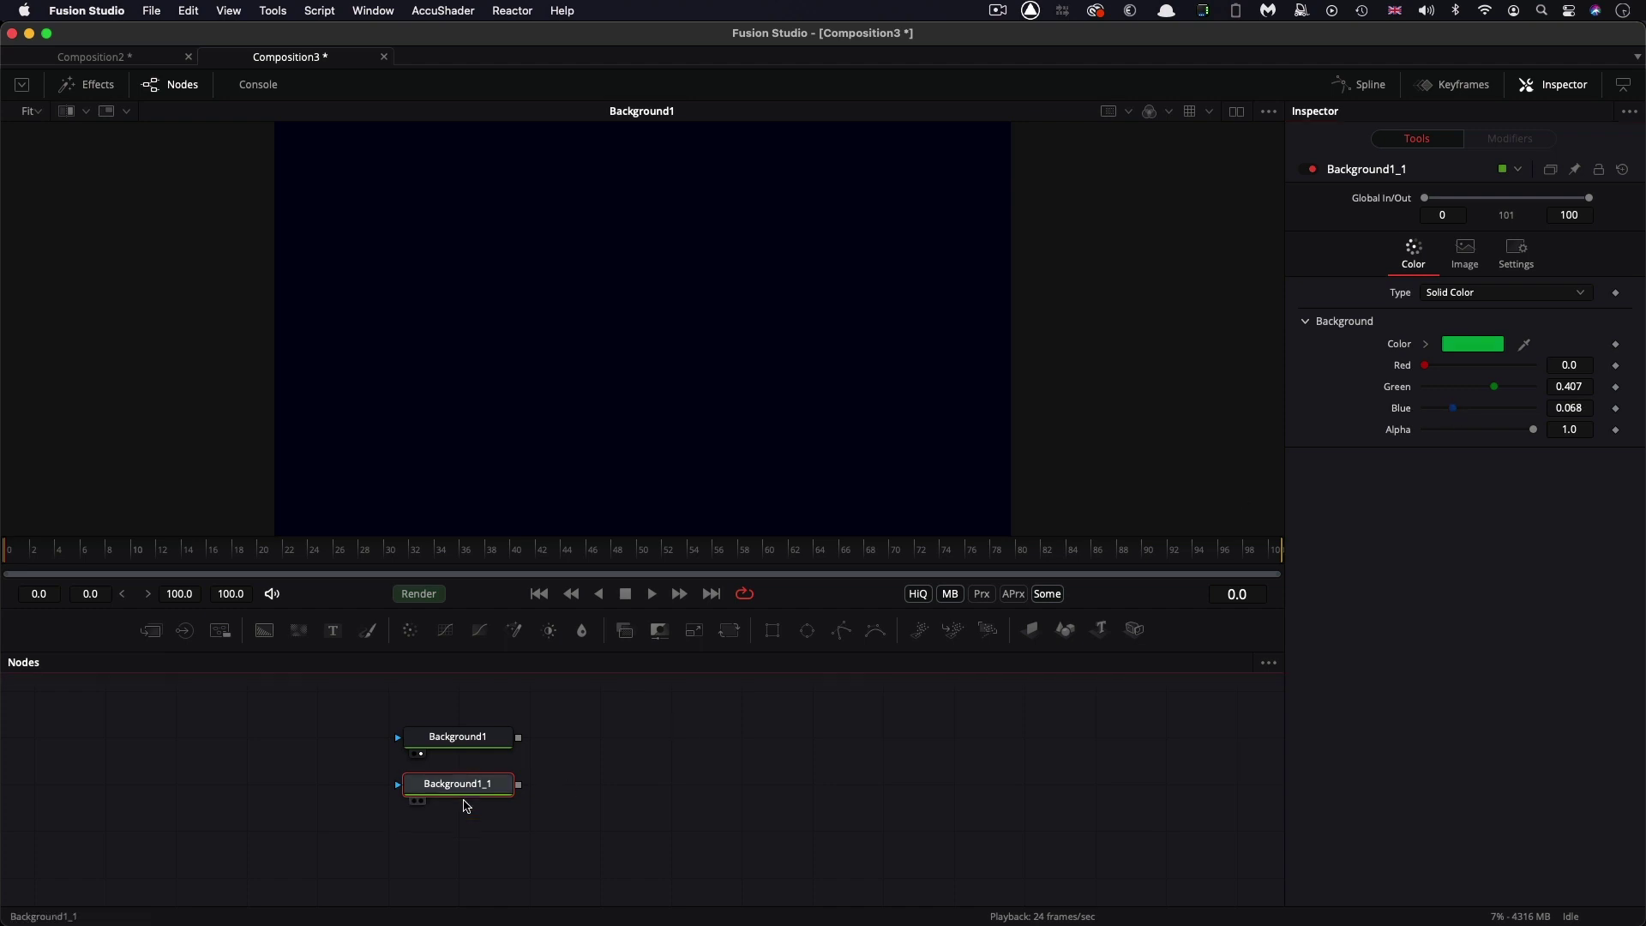
Step: Set the green background's image Width and Height to 80 pixels
{"action": "left_click", "coordinate": [1465, 253]}
{"action": "left_click", "coordinate": [1584, 343]}
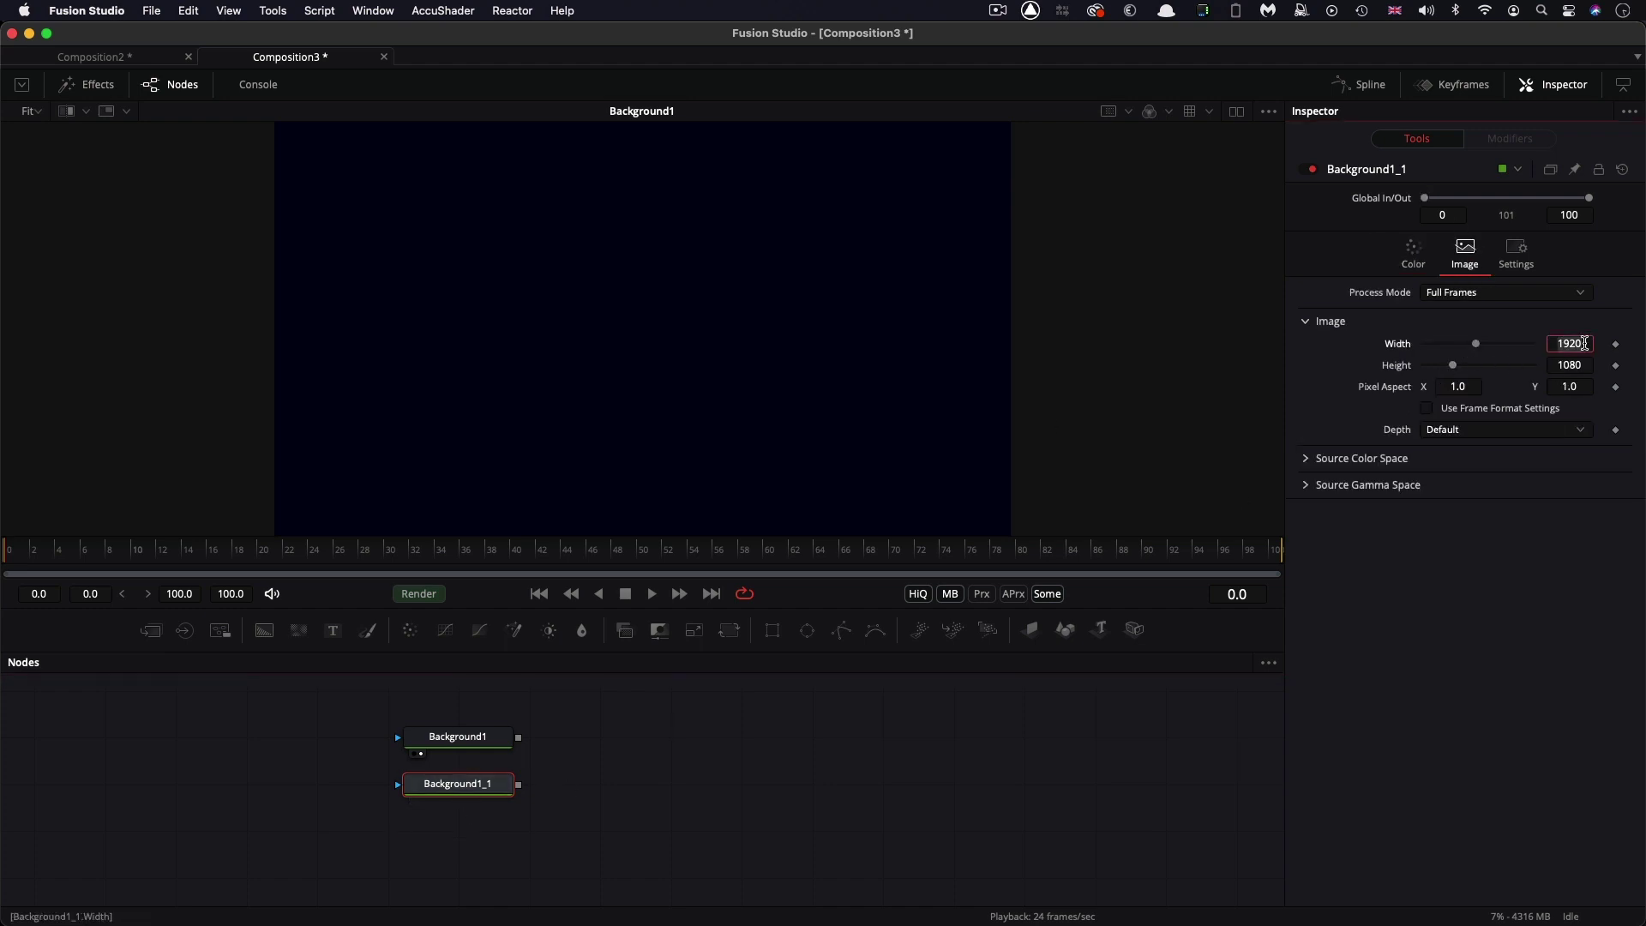
{"action": "type", "text": "80"}
{"action": "key", "text": "Tab"}
{"action": "type", "text": "80"}
{"action": "key", "text": "Tab"}
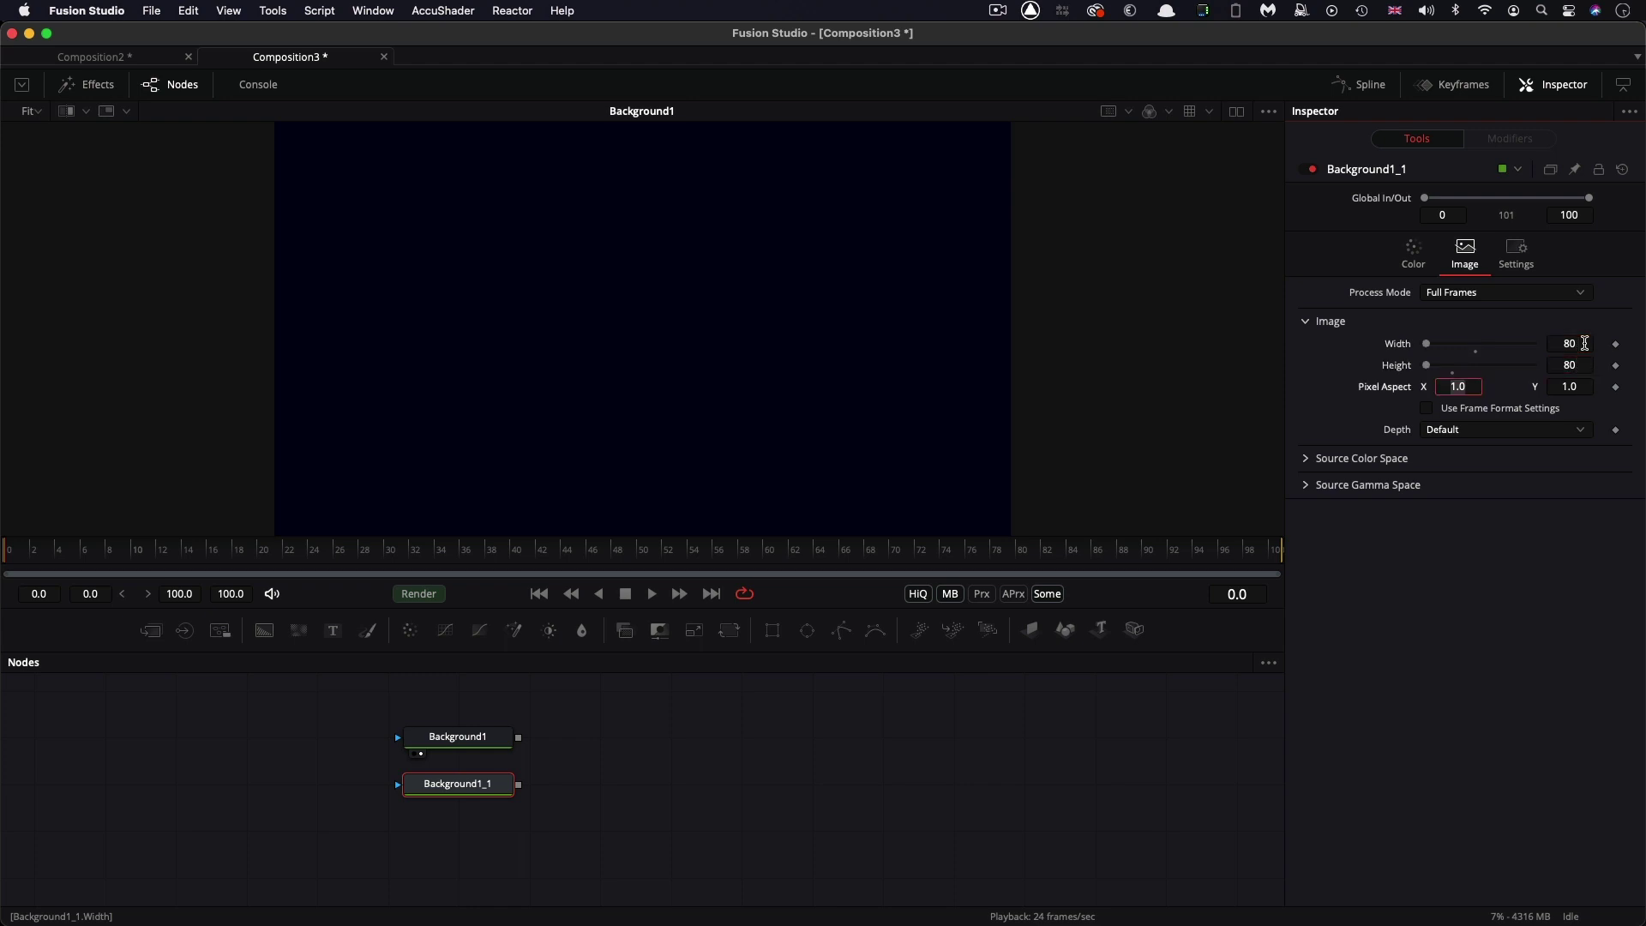
{"action": "left_click", "coordinate": [438, 799]}
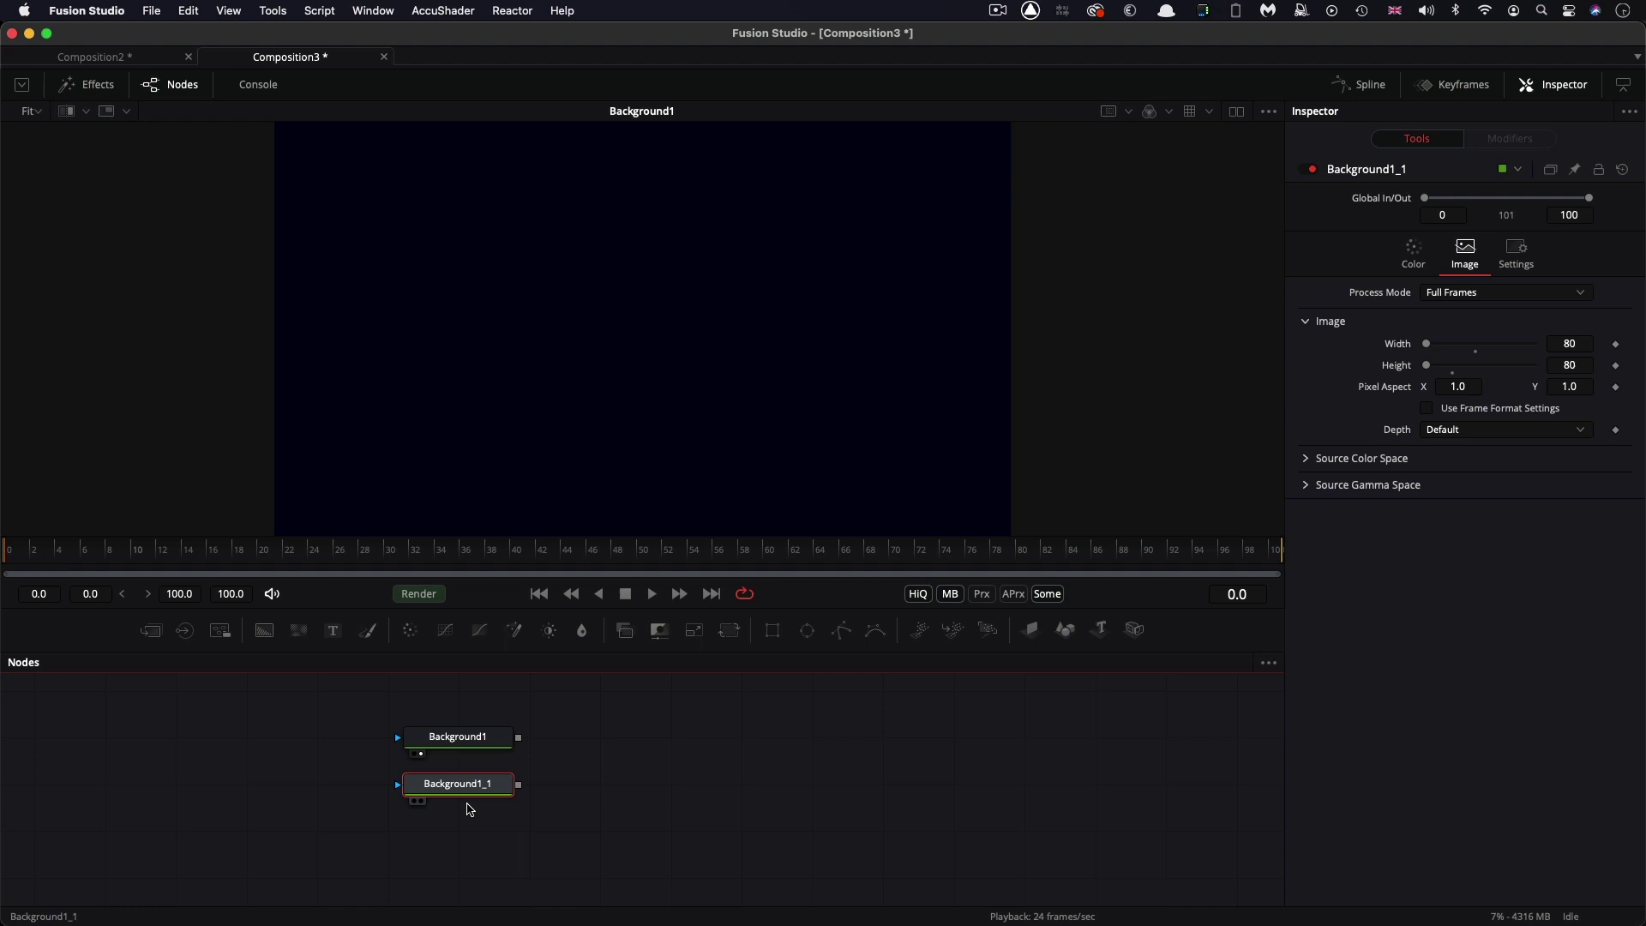
Step: Merge the green background over the dark blue one as Merge1 and view it without on-screen controls
{"action": "left_click_drag", "start_coordinate": [520, 784], "coordinate": [518, 739]}
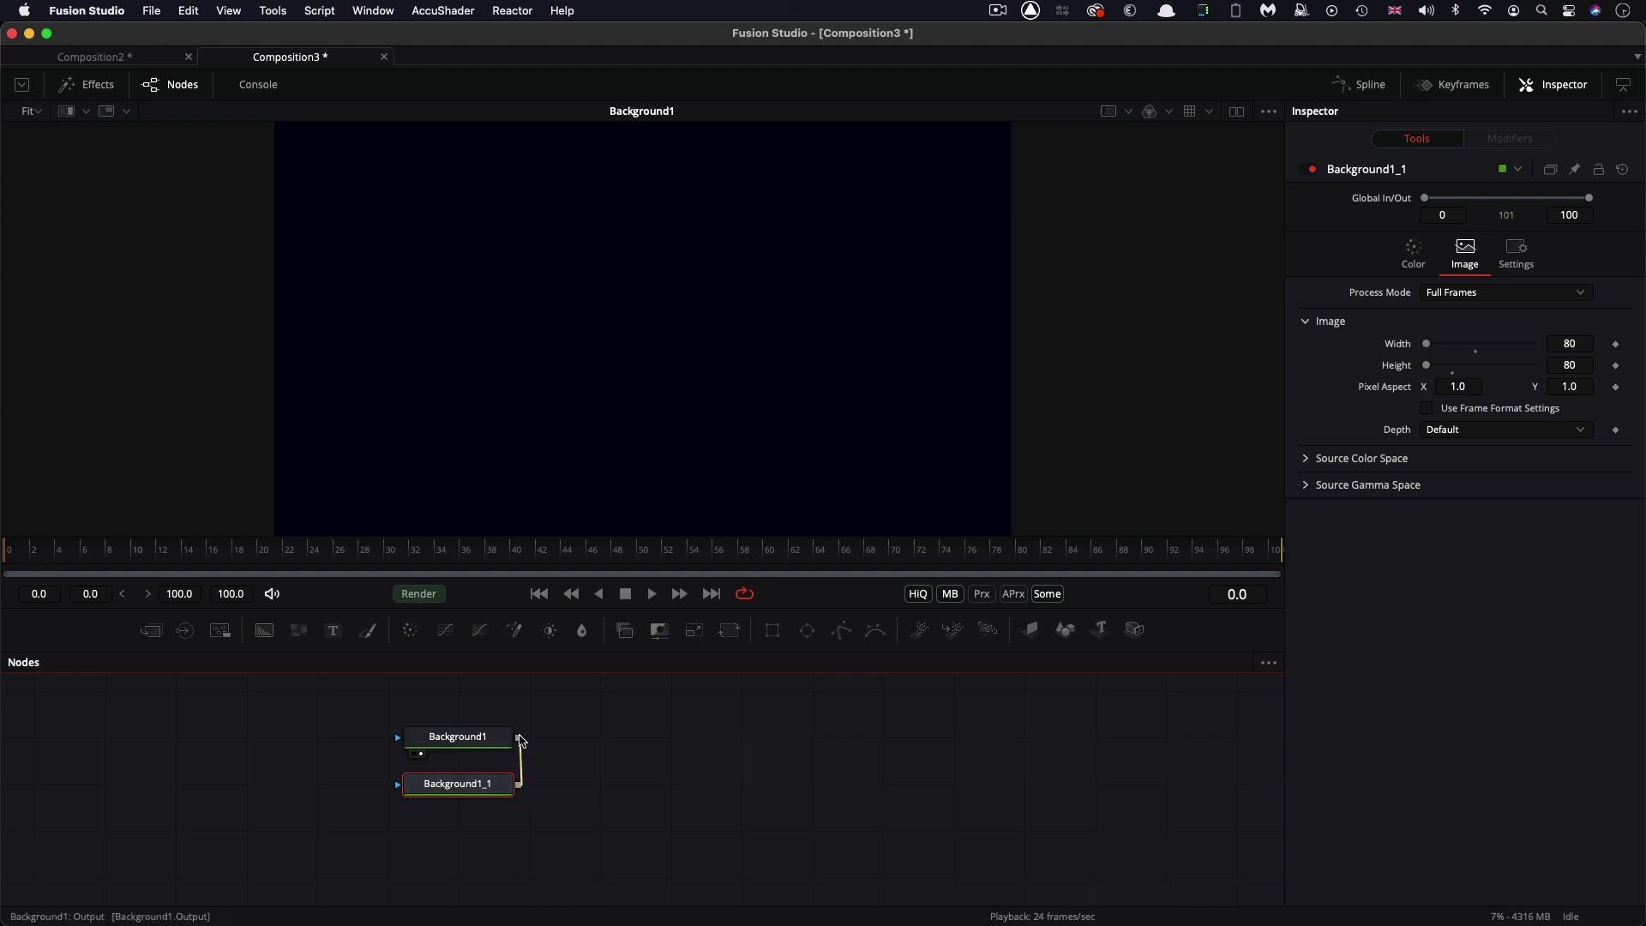
{"action": "left_click_drag", "start_coordinate": [605, 788], "coordinate": [607, 508]}
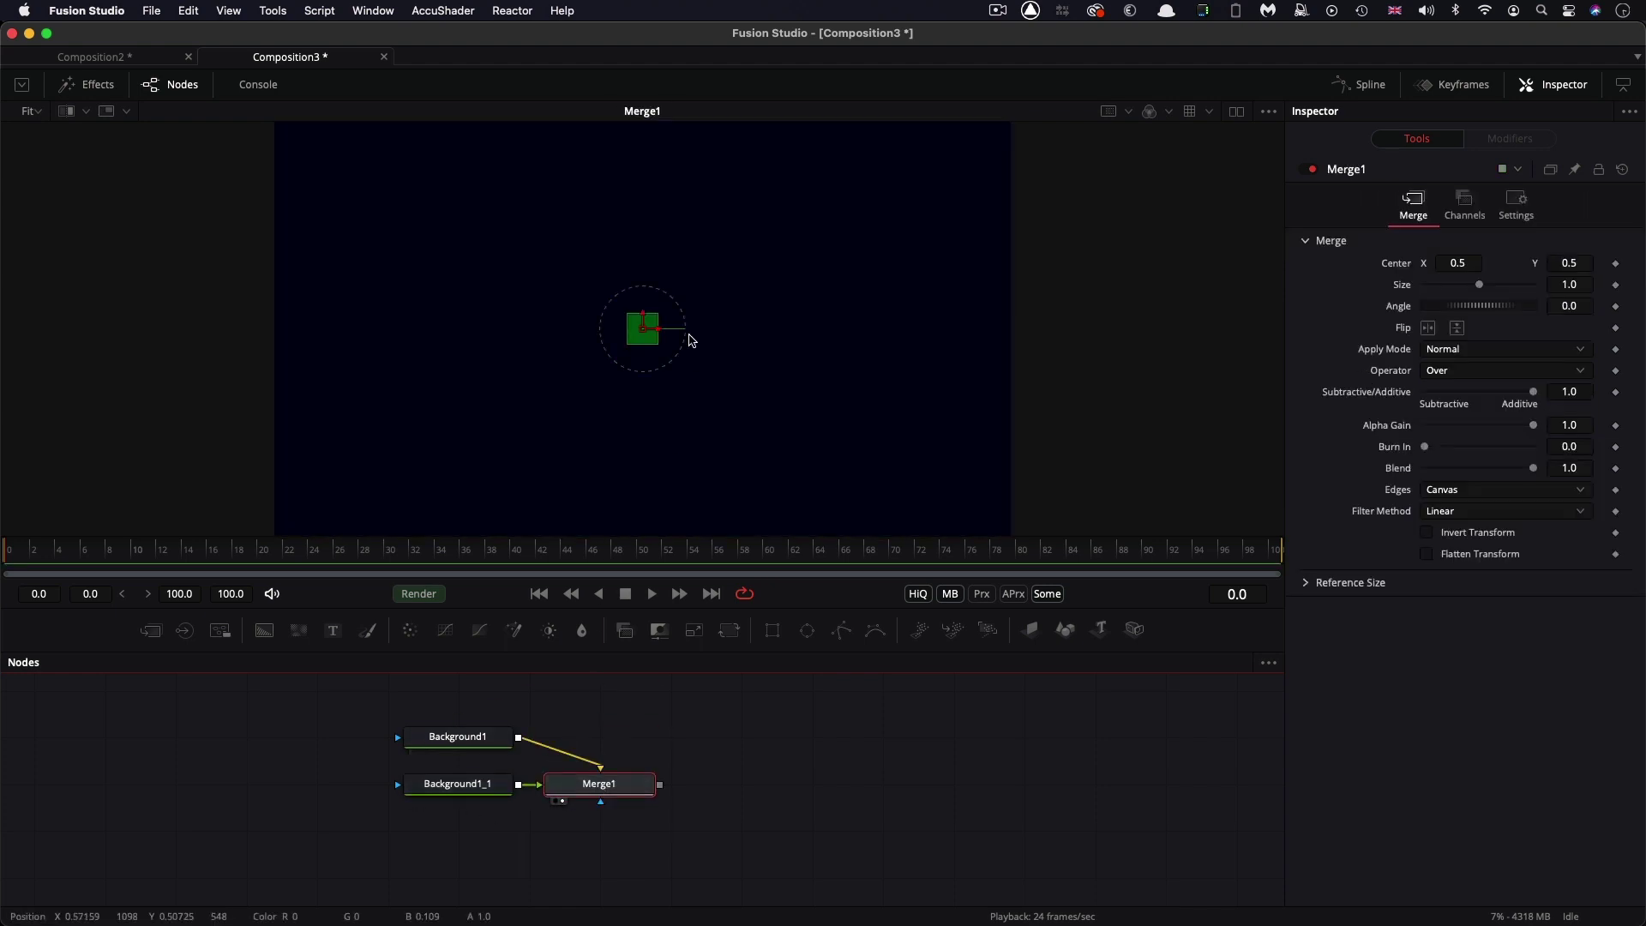
{"action": "left_click", "coordinate": [723, 414]}
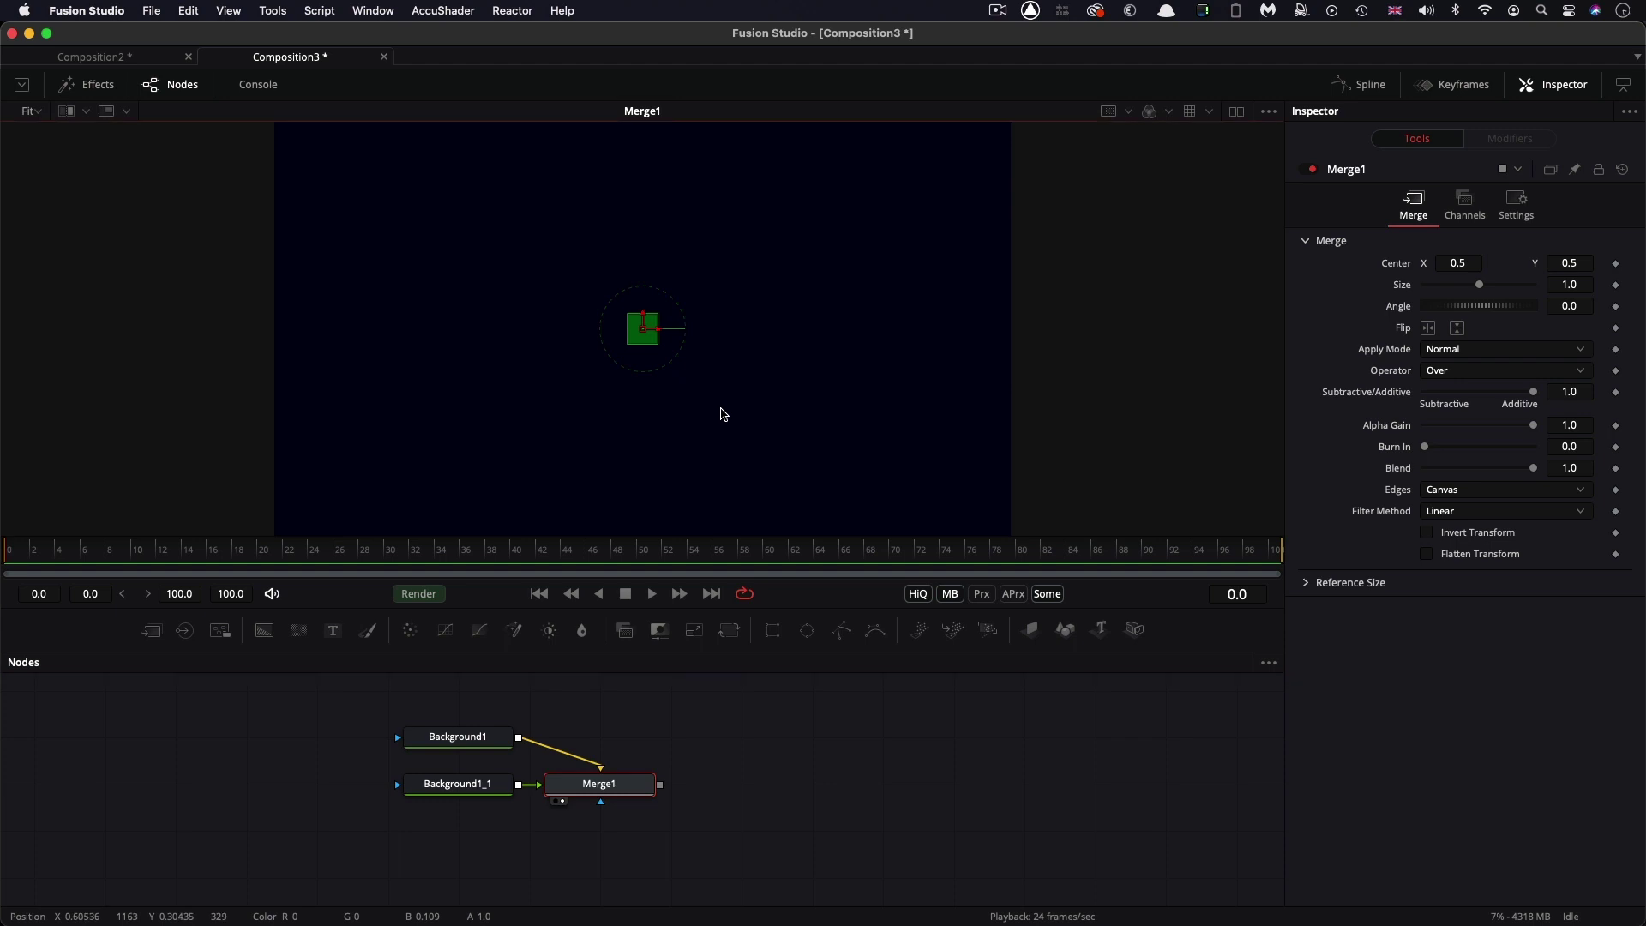
{"action": "key", "text": "ctrl+k"}
{"action": "left_click_drag", "start_coordinate": [600, 783], "coordinate": [671, 737]}
Step: Mask the green background with an Ellipse1 of Width 1.0 and Height 1.0
{"action": "left_click", "coordinate": [477, 791]}
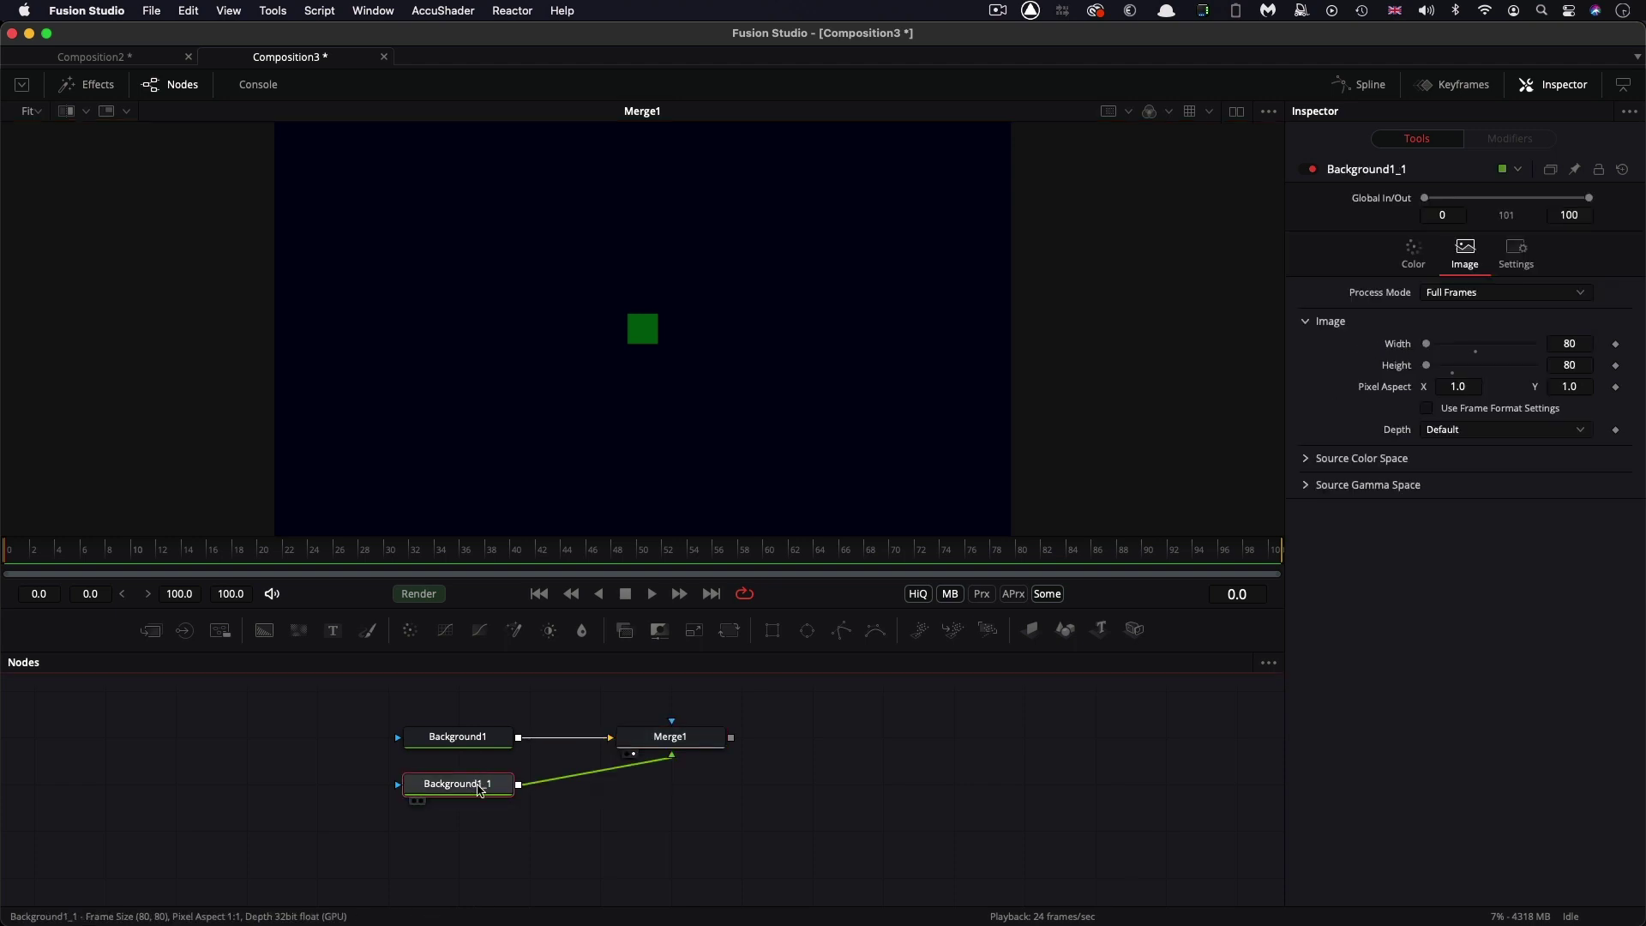
{"action": "left_click", "coordinate": [810, 632]}
{"action": "left_click_drag", "start_coordinate": [448, 733], "coordinate": [449, 830]}
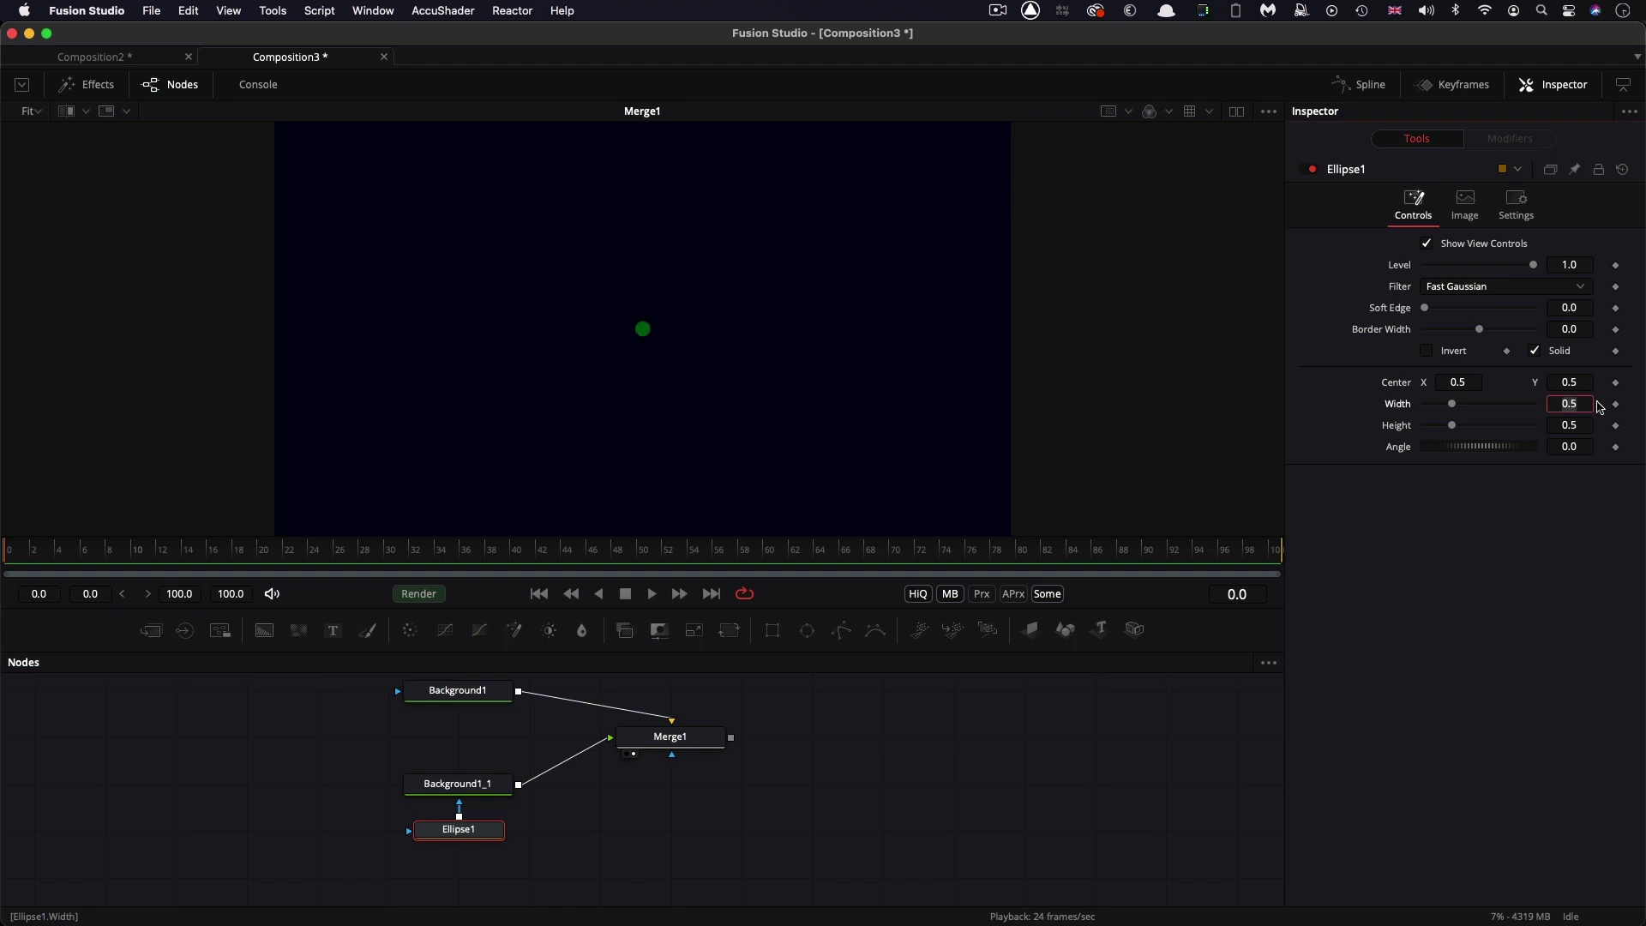
{"action": "type", "text": "1"}
{"action": "key", "text": "Tab"}
{"action": "type", "text": "1"}
{"action": "key", "text": "Tab"}
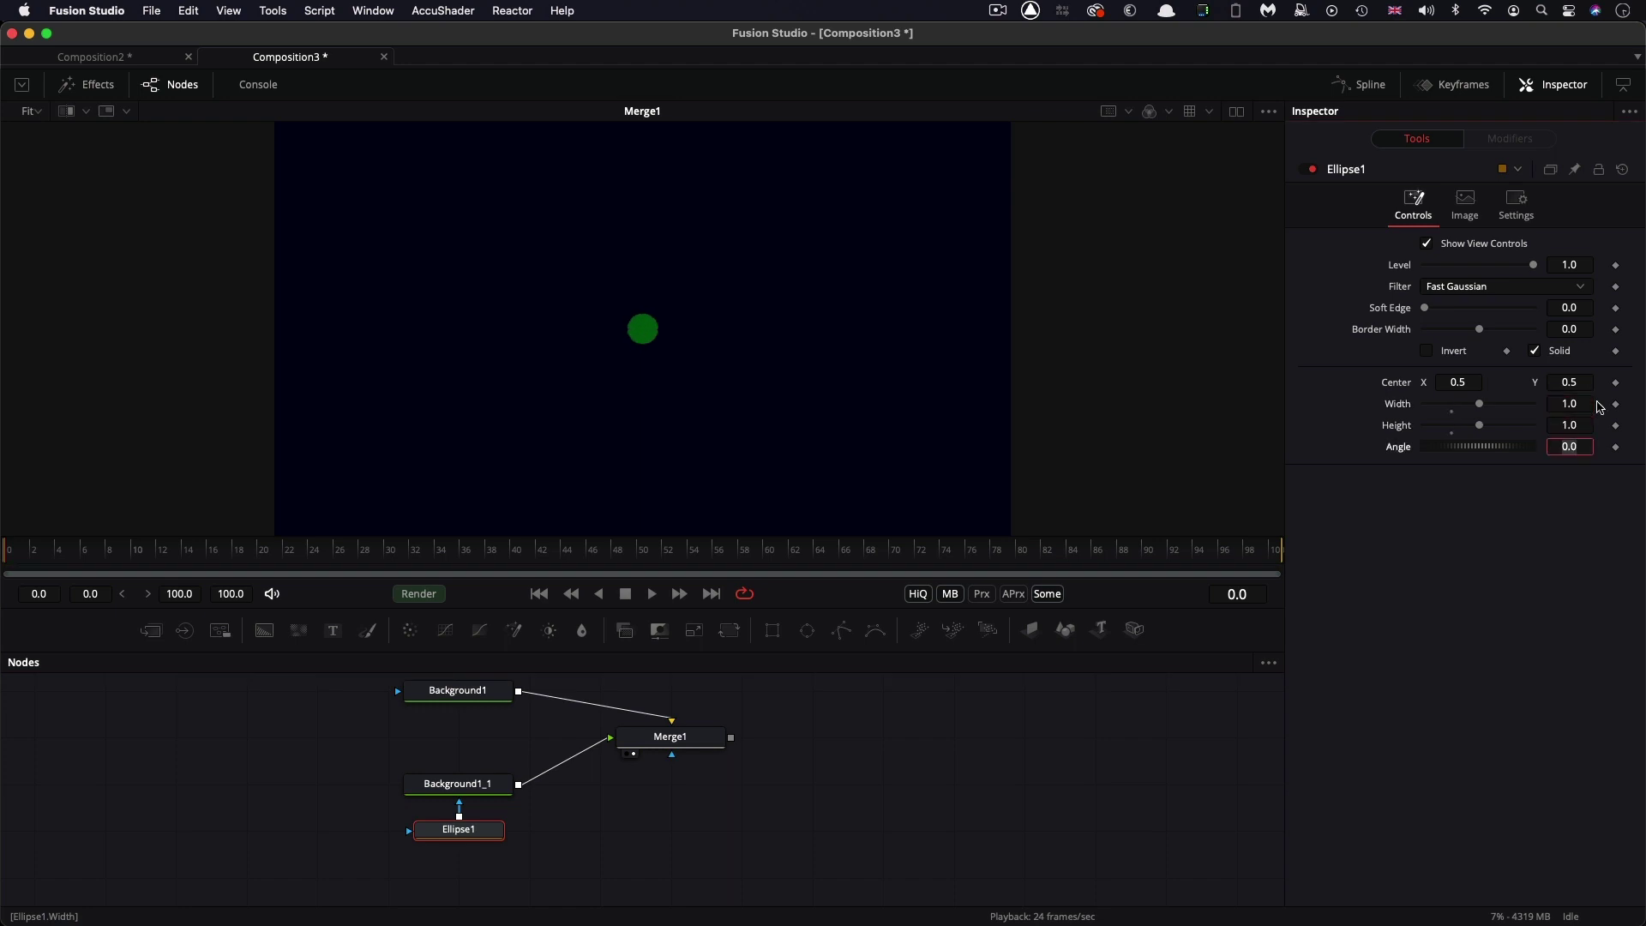
Step: Attach an Expression modifier to Merge1's Center
{"action": "left_click", "coordinate": [661, 747]}
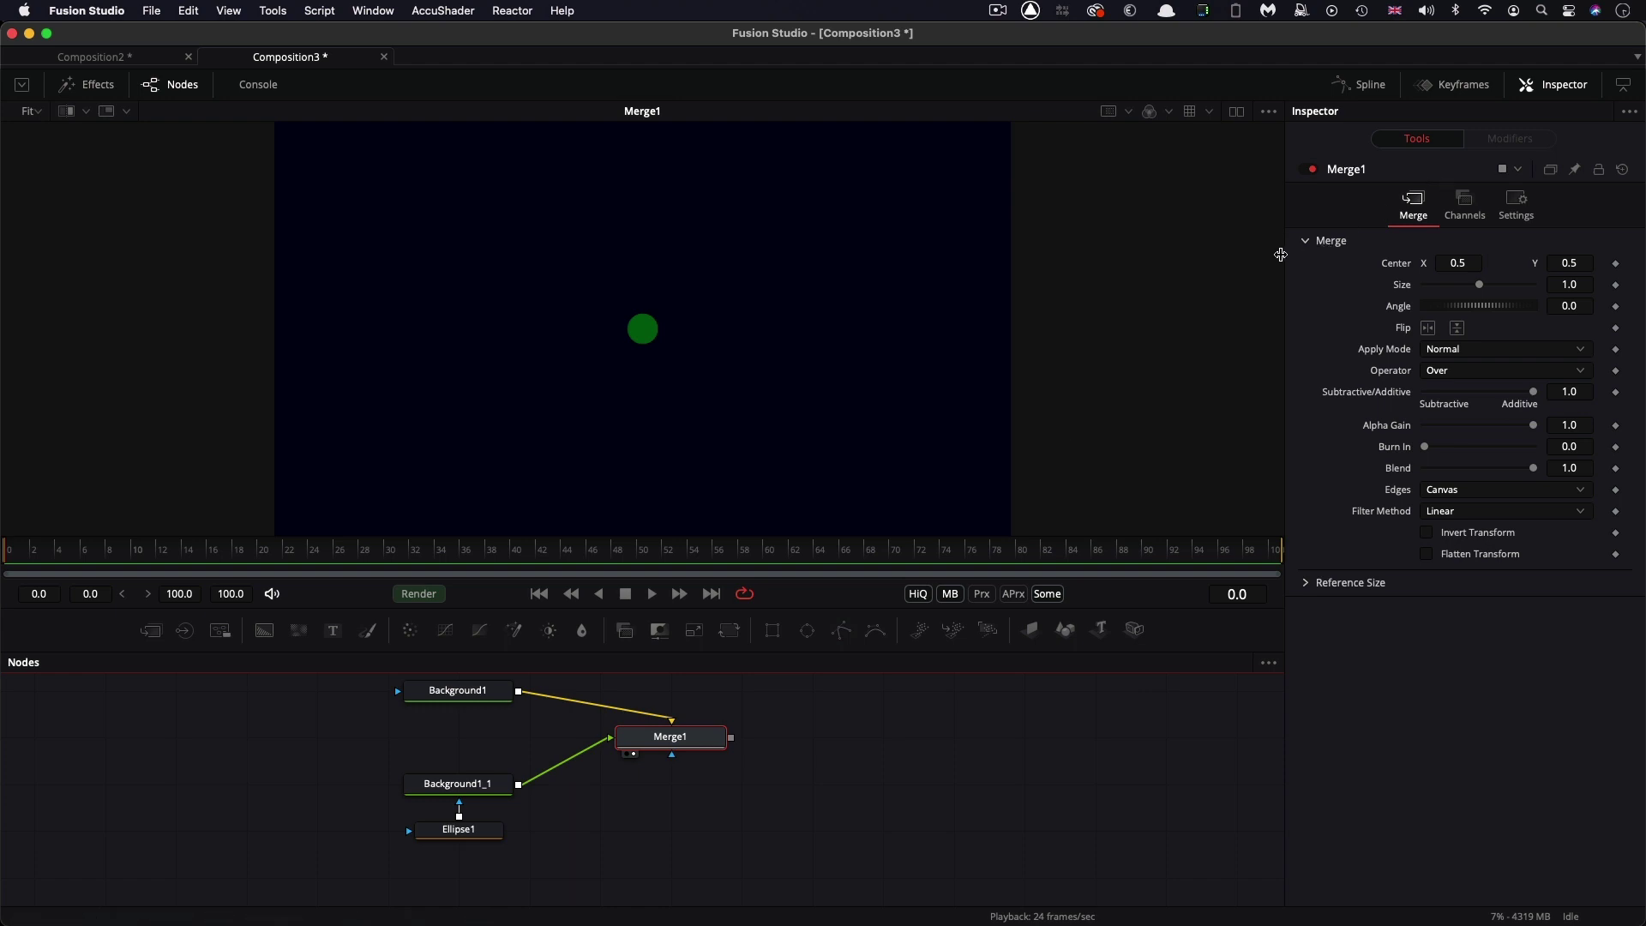
{"action": "left_click_drag", "start_coordinate": [1285, 249], "coordinate": [1080, 251]}
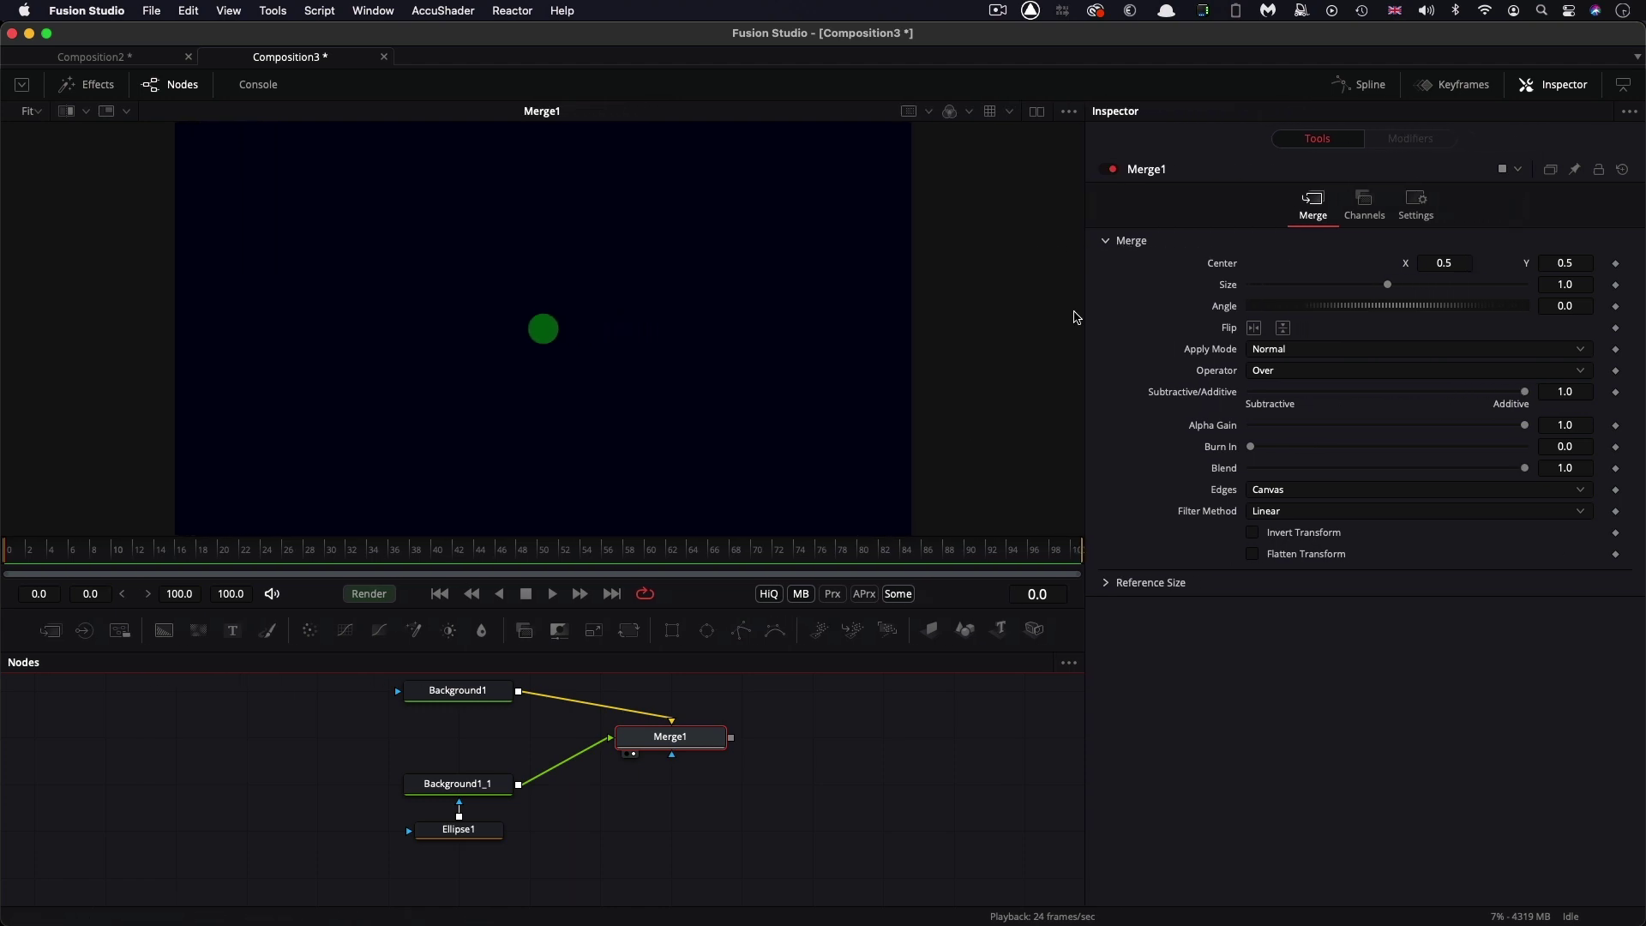
{"action": "right_click", "coordinate": [1216, 262]}
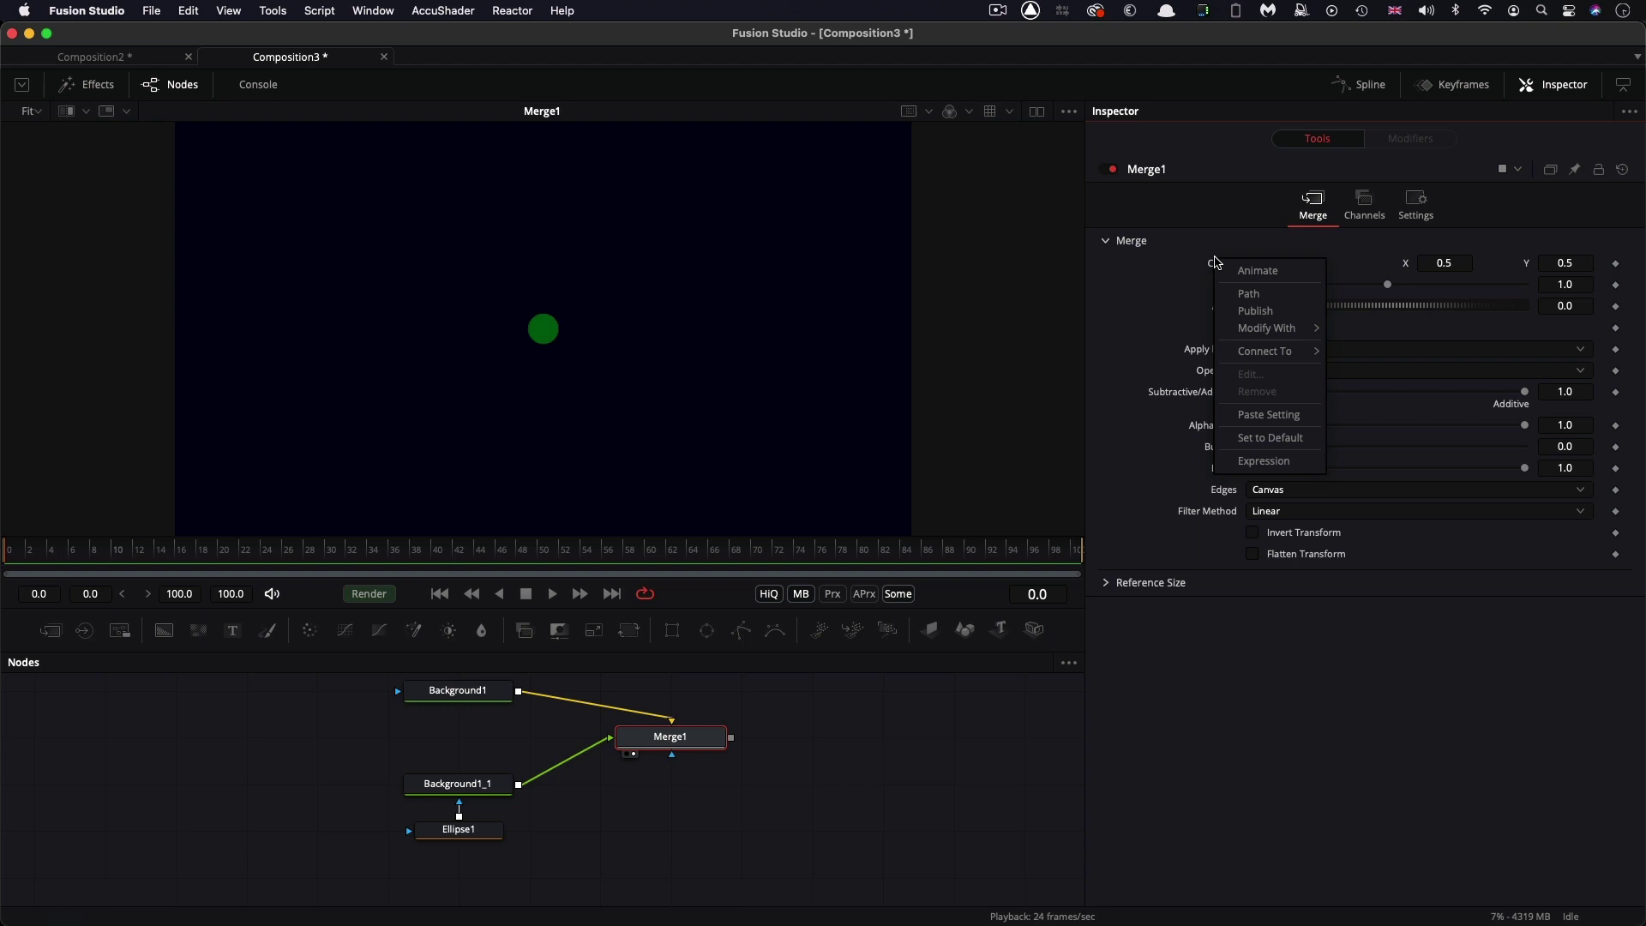
{"action": "mouse_move", "coordinate": [1291, 331]}
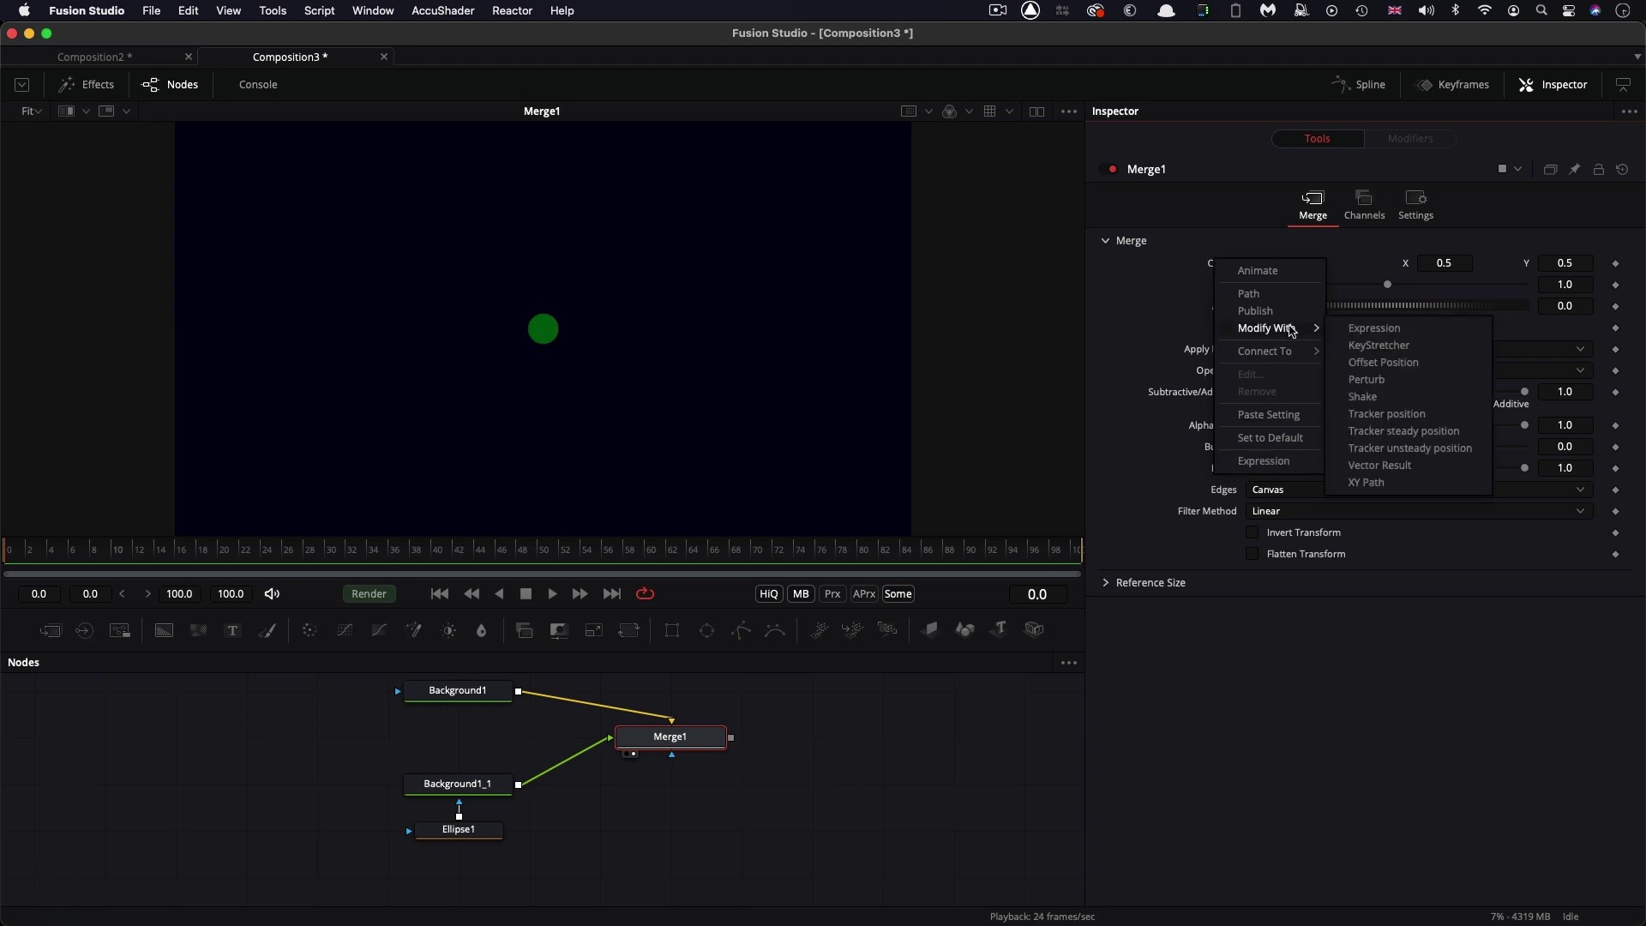
{"action": "left_click", "coordinate": [1374, 329]}
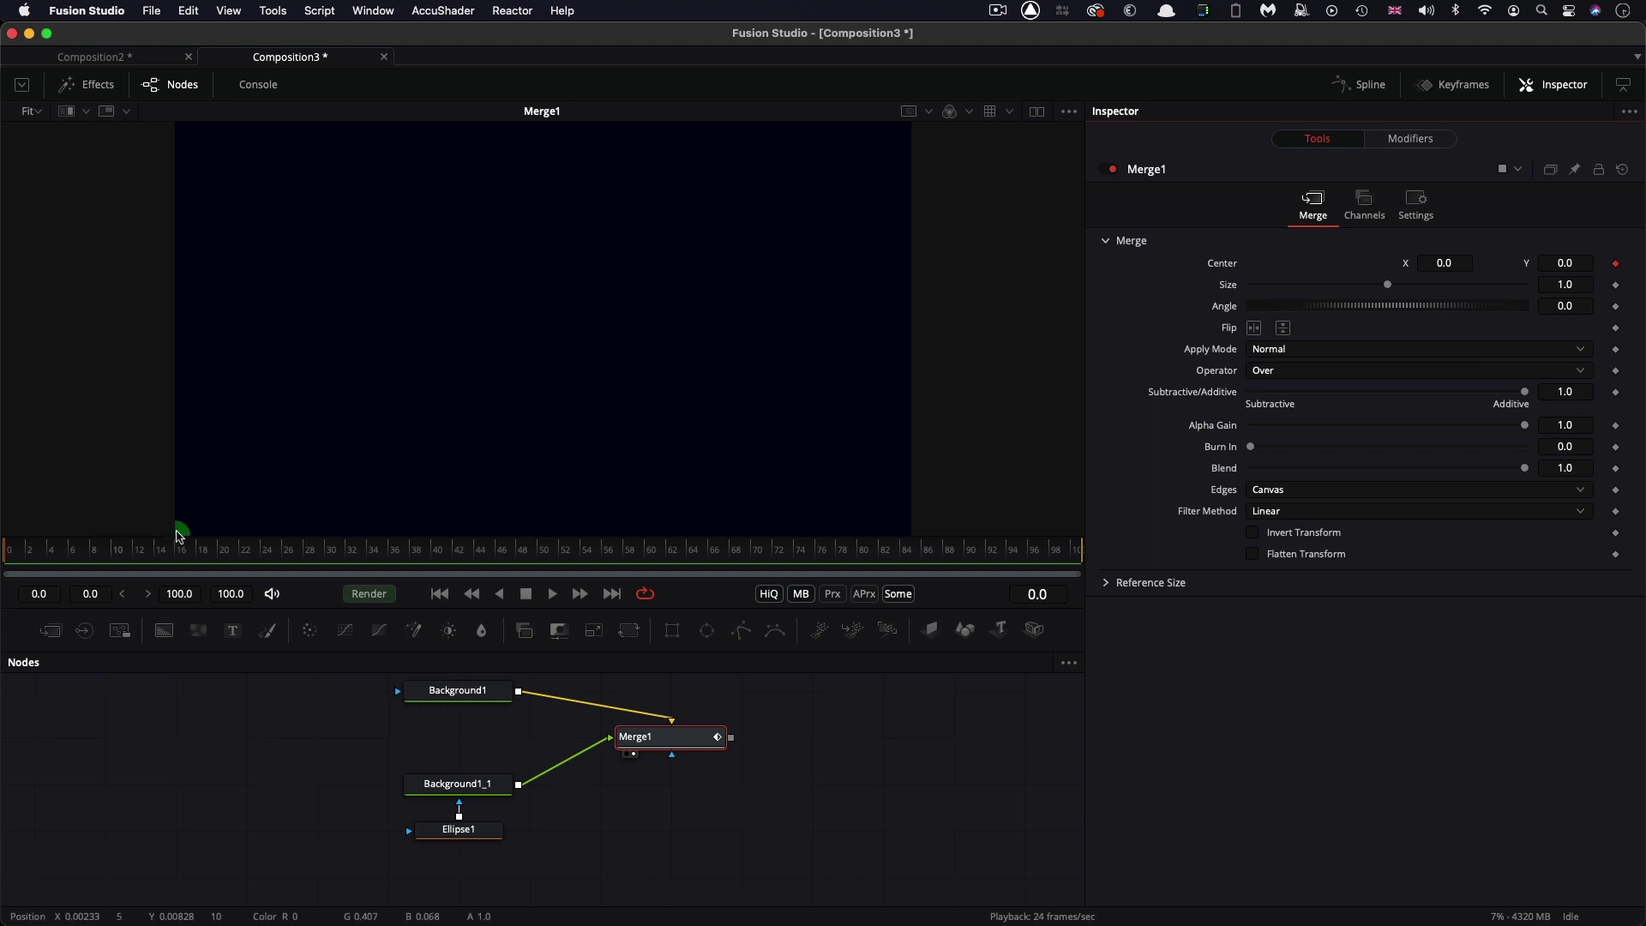
Step: On Expression1's Point Out tab, set Point Expression Y to .5 and start editing Point Expression X
{"action": "left_click", "coordinate": [1408, 140]}
{"action": "left_click", "coordinate": [1366, 205]}
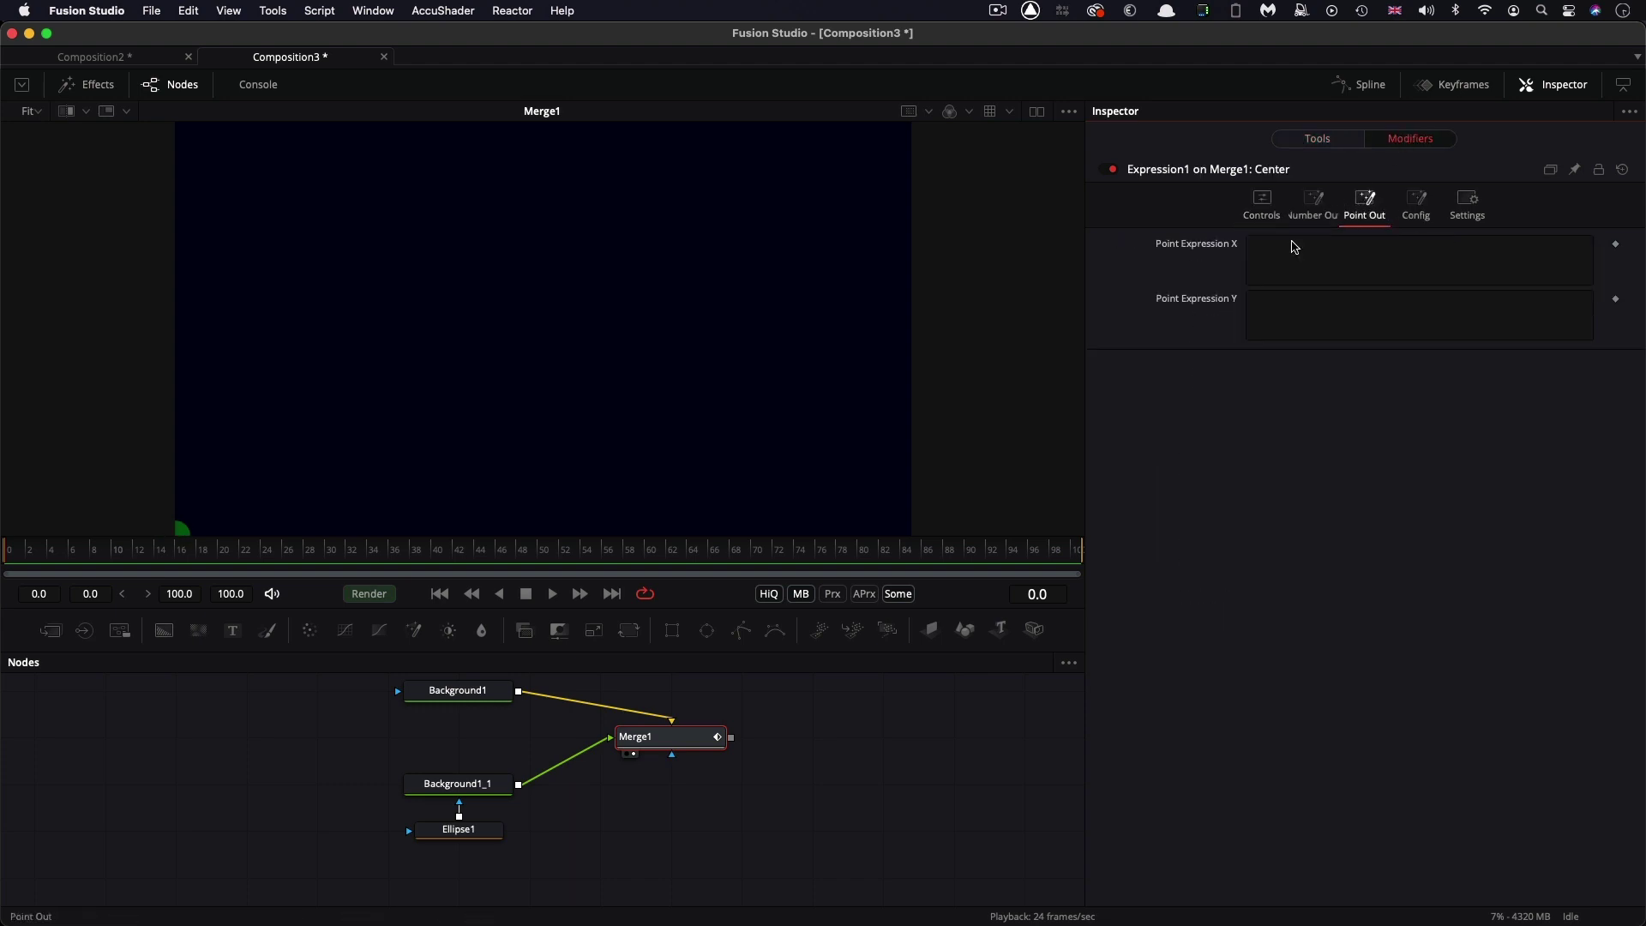
{"action": "left_click", "coordinate": [1327, 306]}
{"action": "type", "text": ".5"}
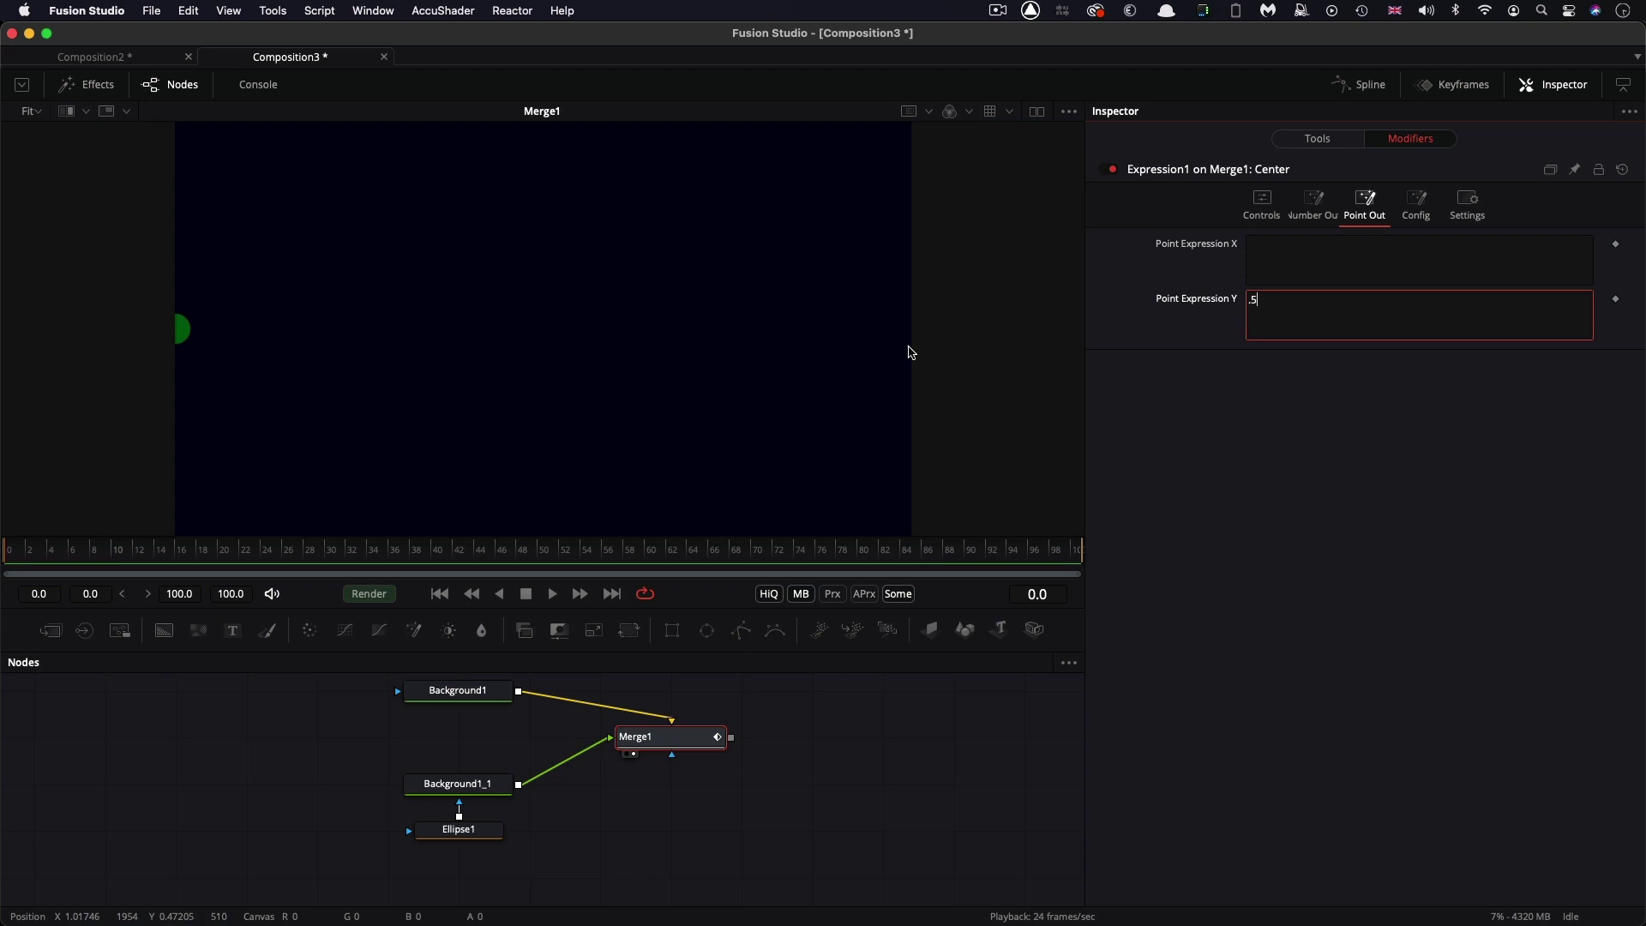
{"action": "left_click", "coordinate": [1310, 249]}
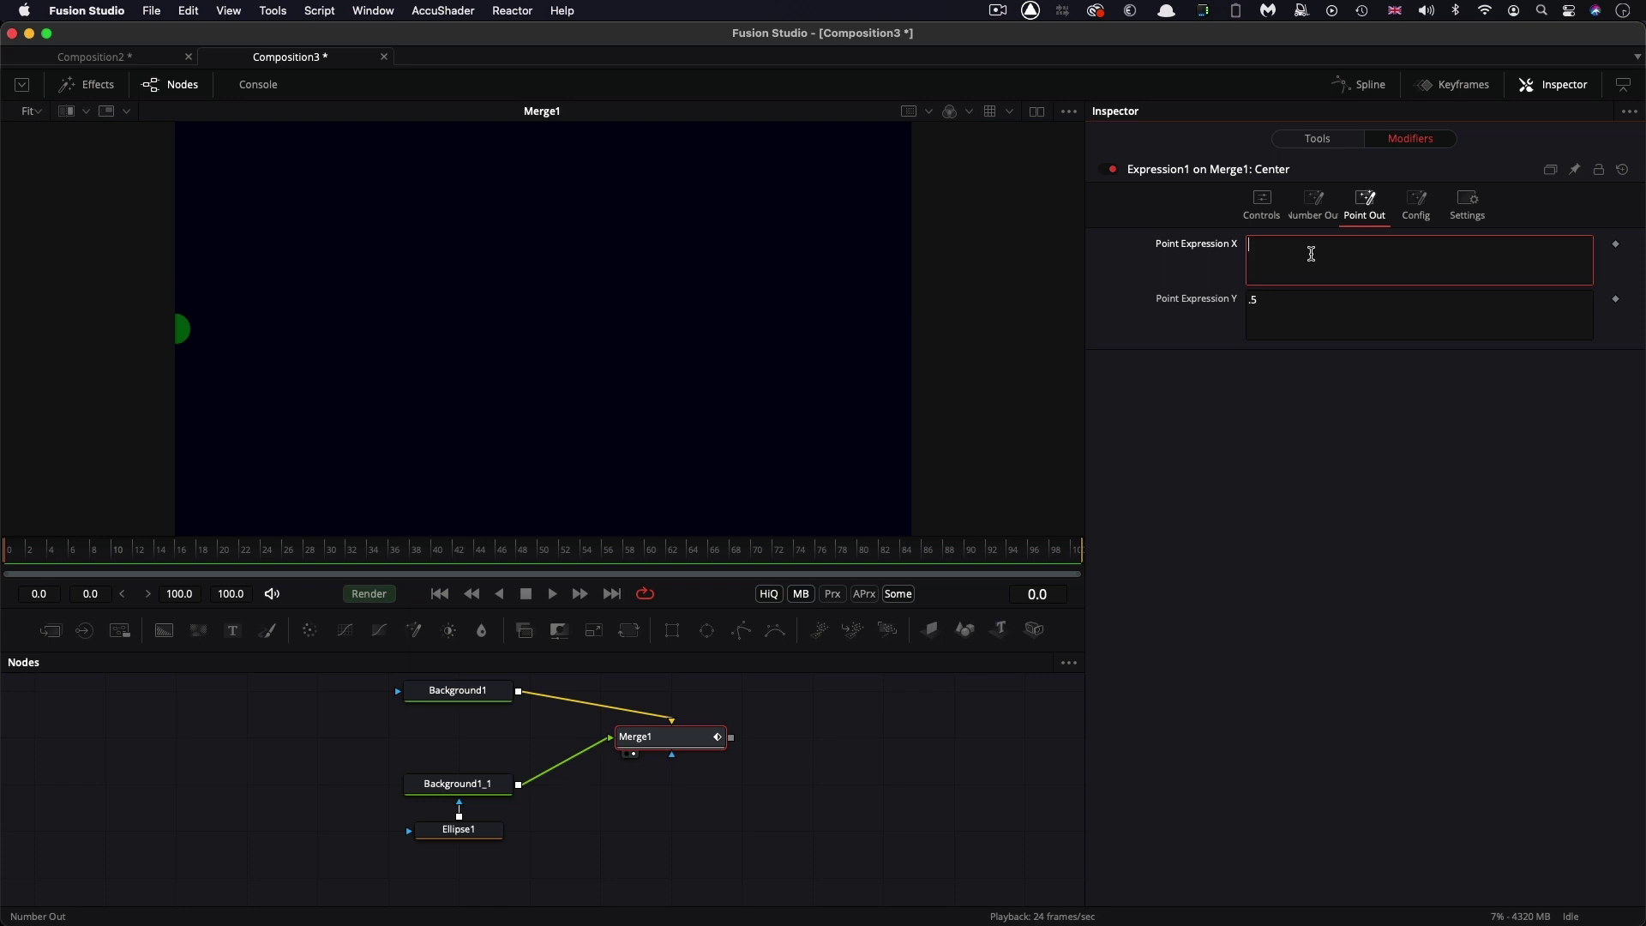
Step: Enter n1 as Point Expression X, then hide number inputs 7, 8 and 9 on the Config tab
{"action": "type", "text": "n1"}
{"action": "left_click", "coordinate": [1417, 205]}
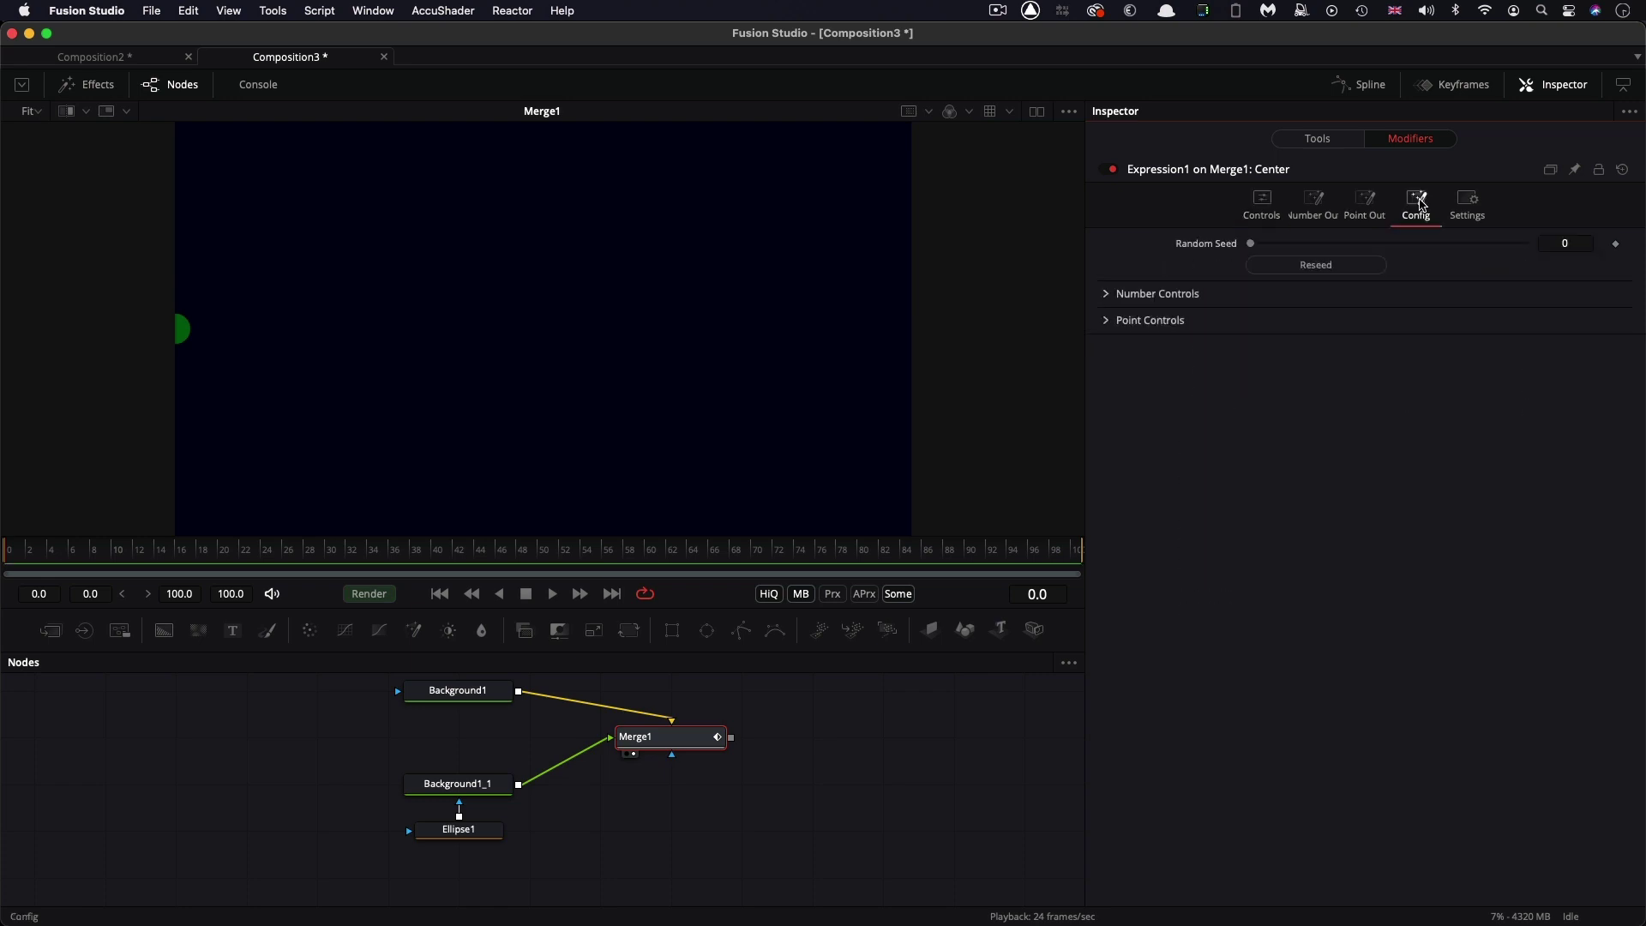
{"action": "left_click", "coordinate": [1105, 294]}
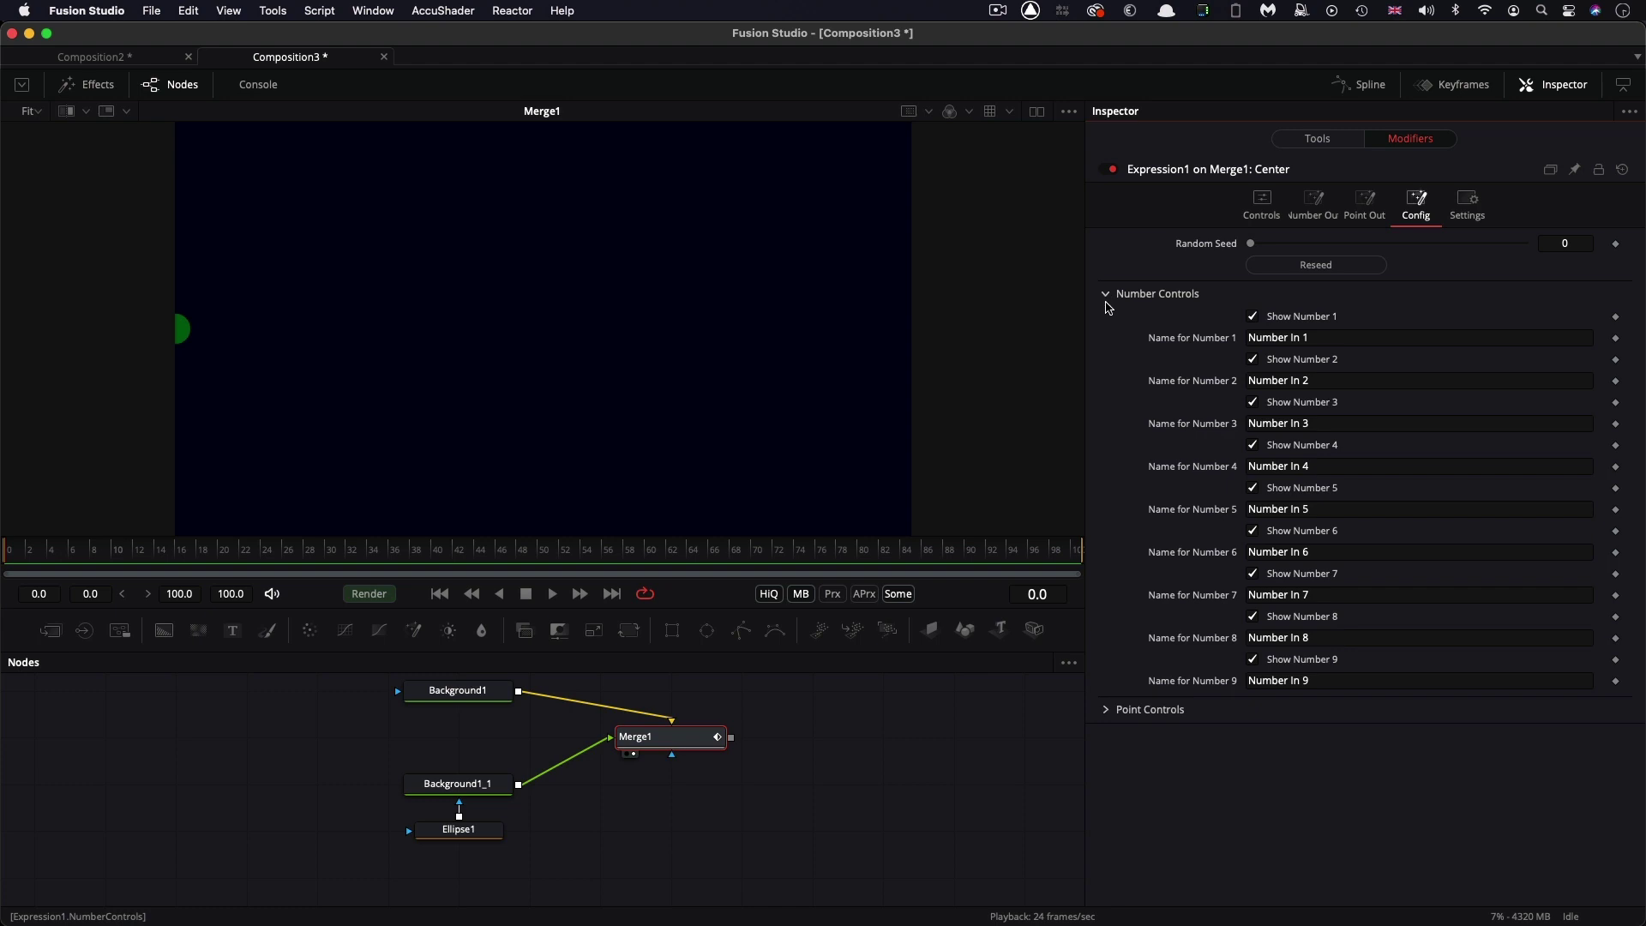
{"action": "left_click", "coordinate": [1253, 574]}
{"action": "left_click", "coordinate": [1253, 616]}
{"action": "left_click", "coordinate": [1253, 659]}
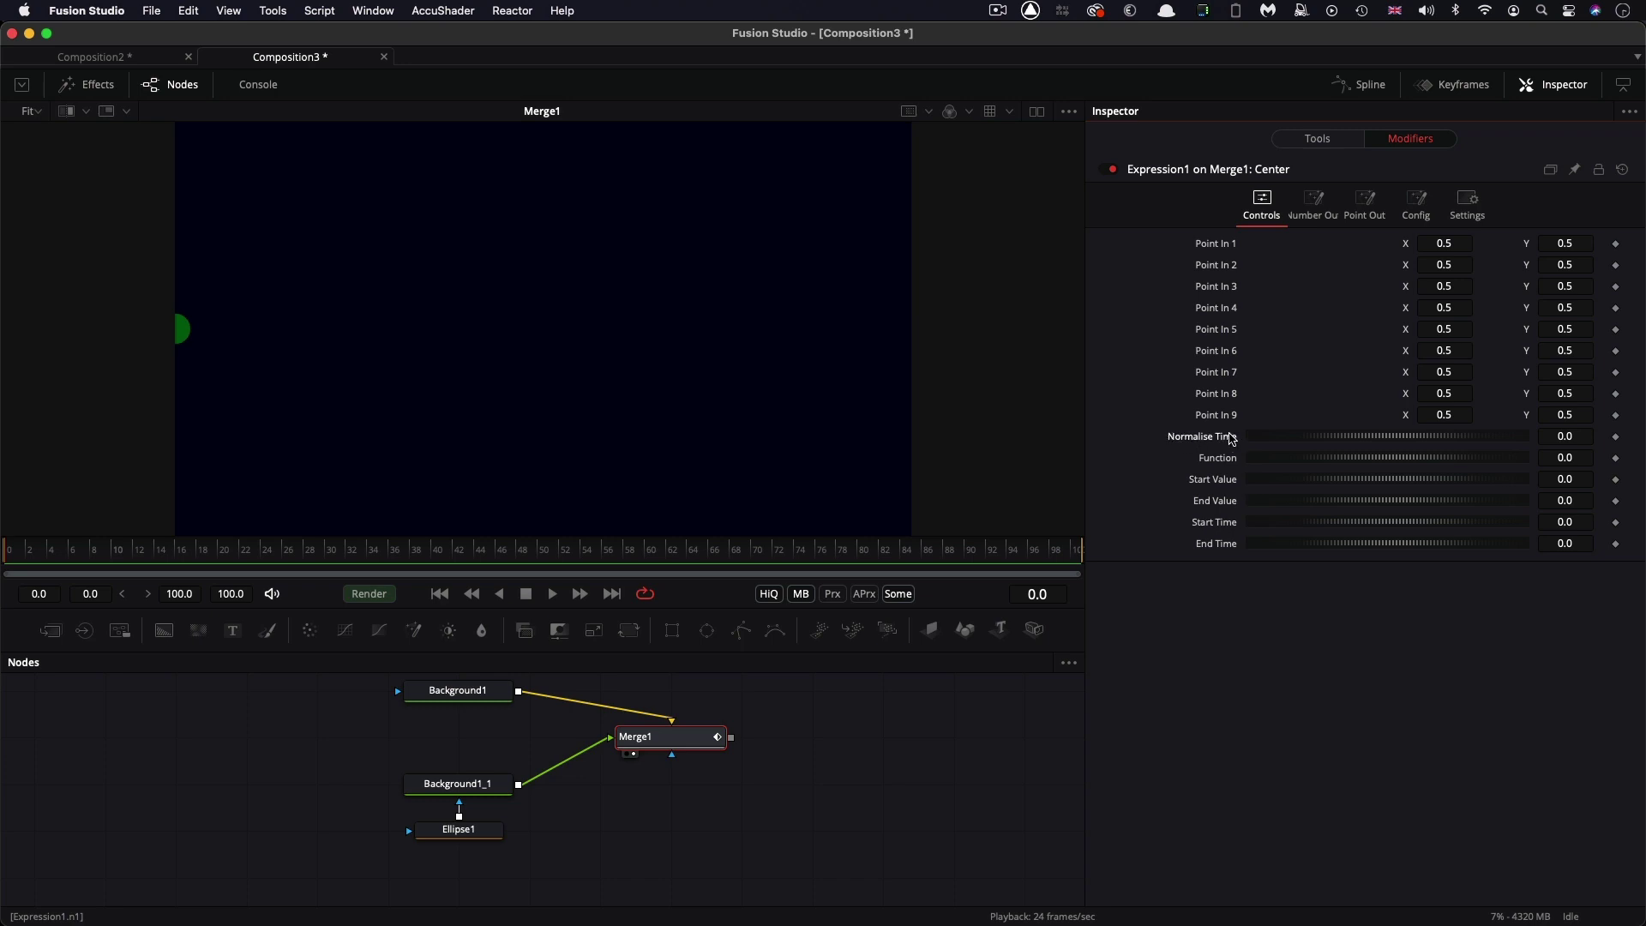
Step: Give Normalise Time the expression min(1, time/n6), fixing its lowercase m
{"action": "right_click", "coordinate": [1190, 437]}
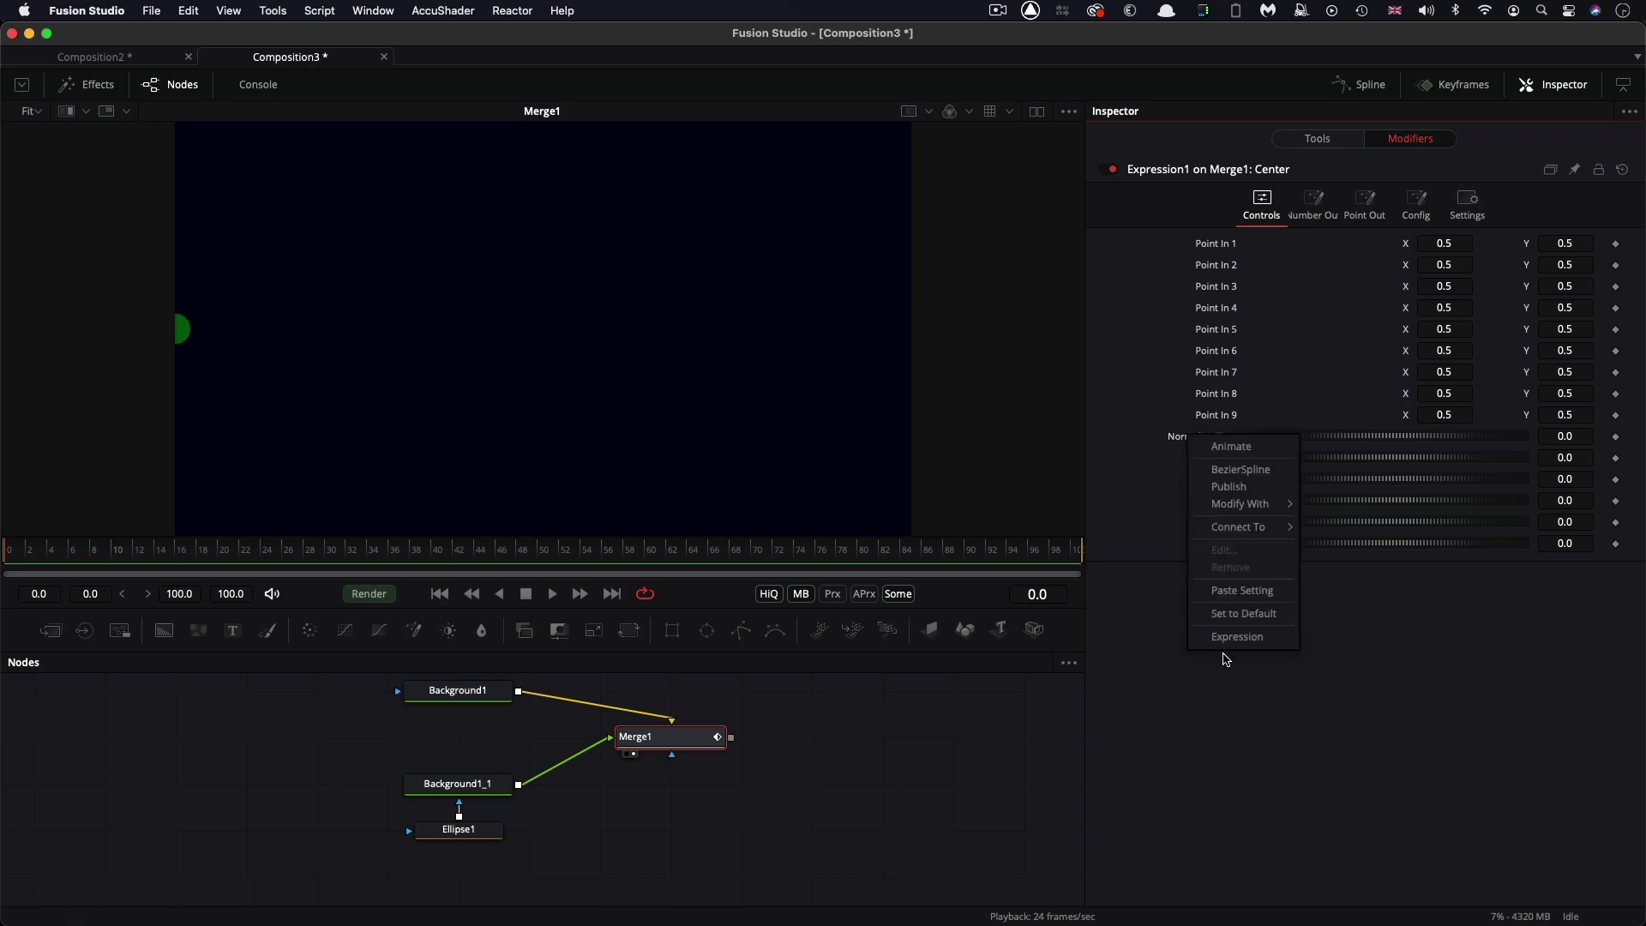
{"action": "left_click", "coordinate": [1226, 638]}
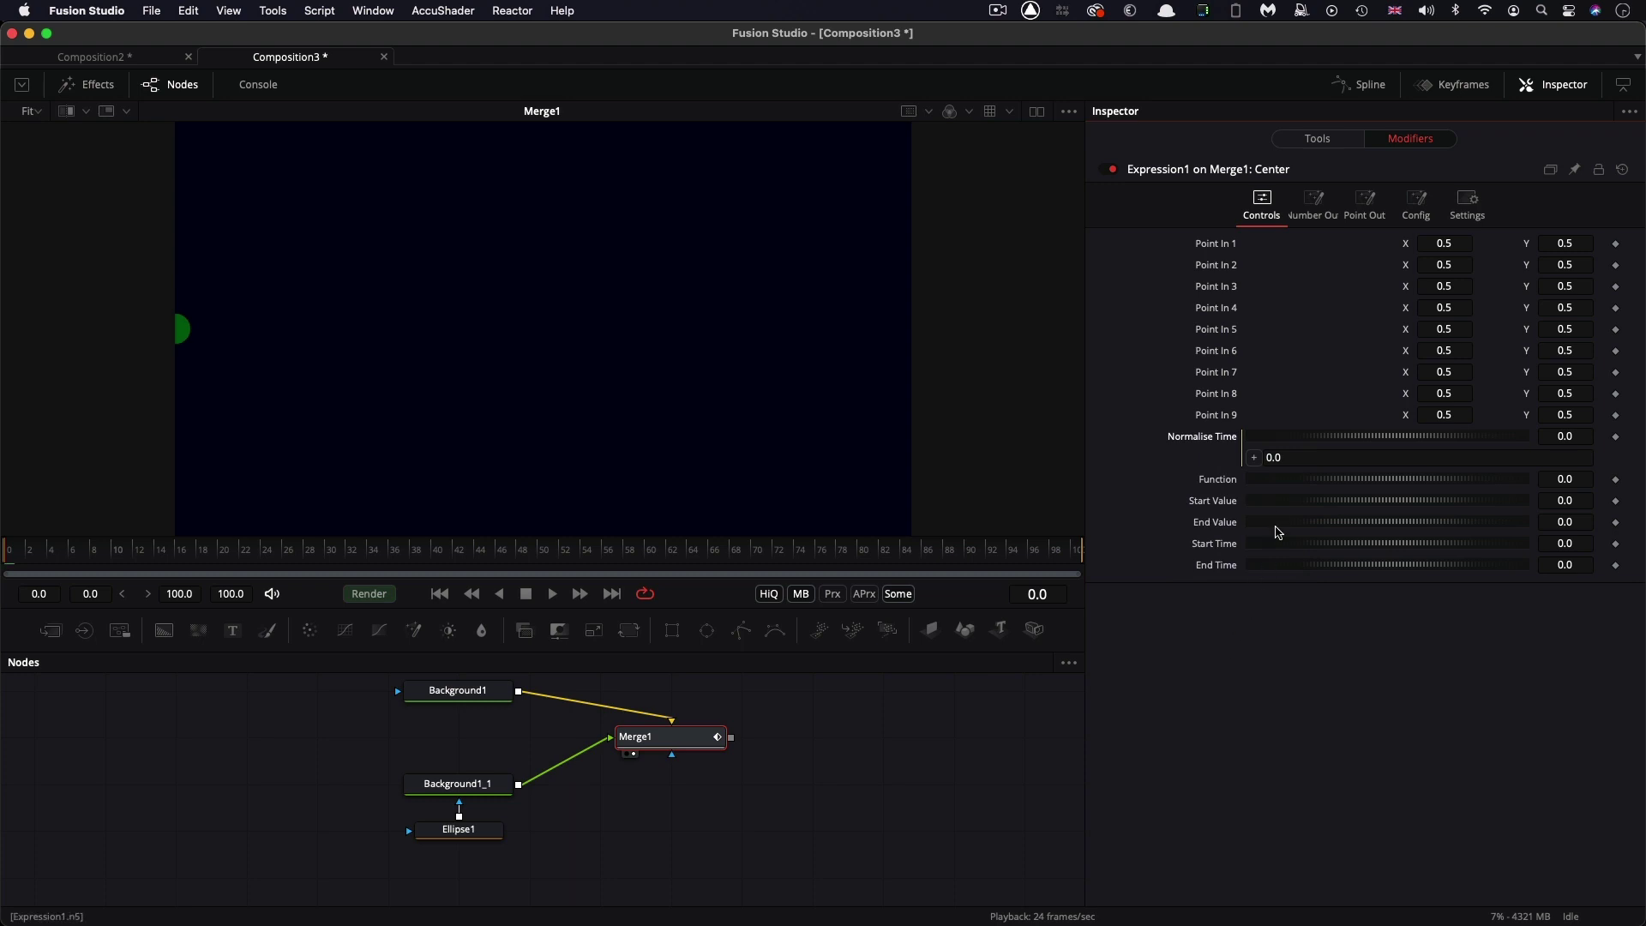
{"action": "left_click", "coordinate": [1252, 455]}
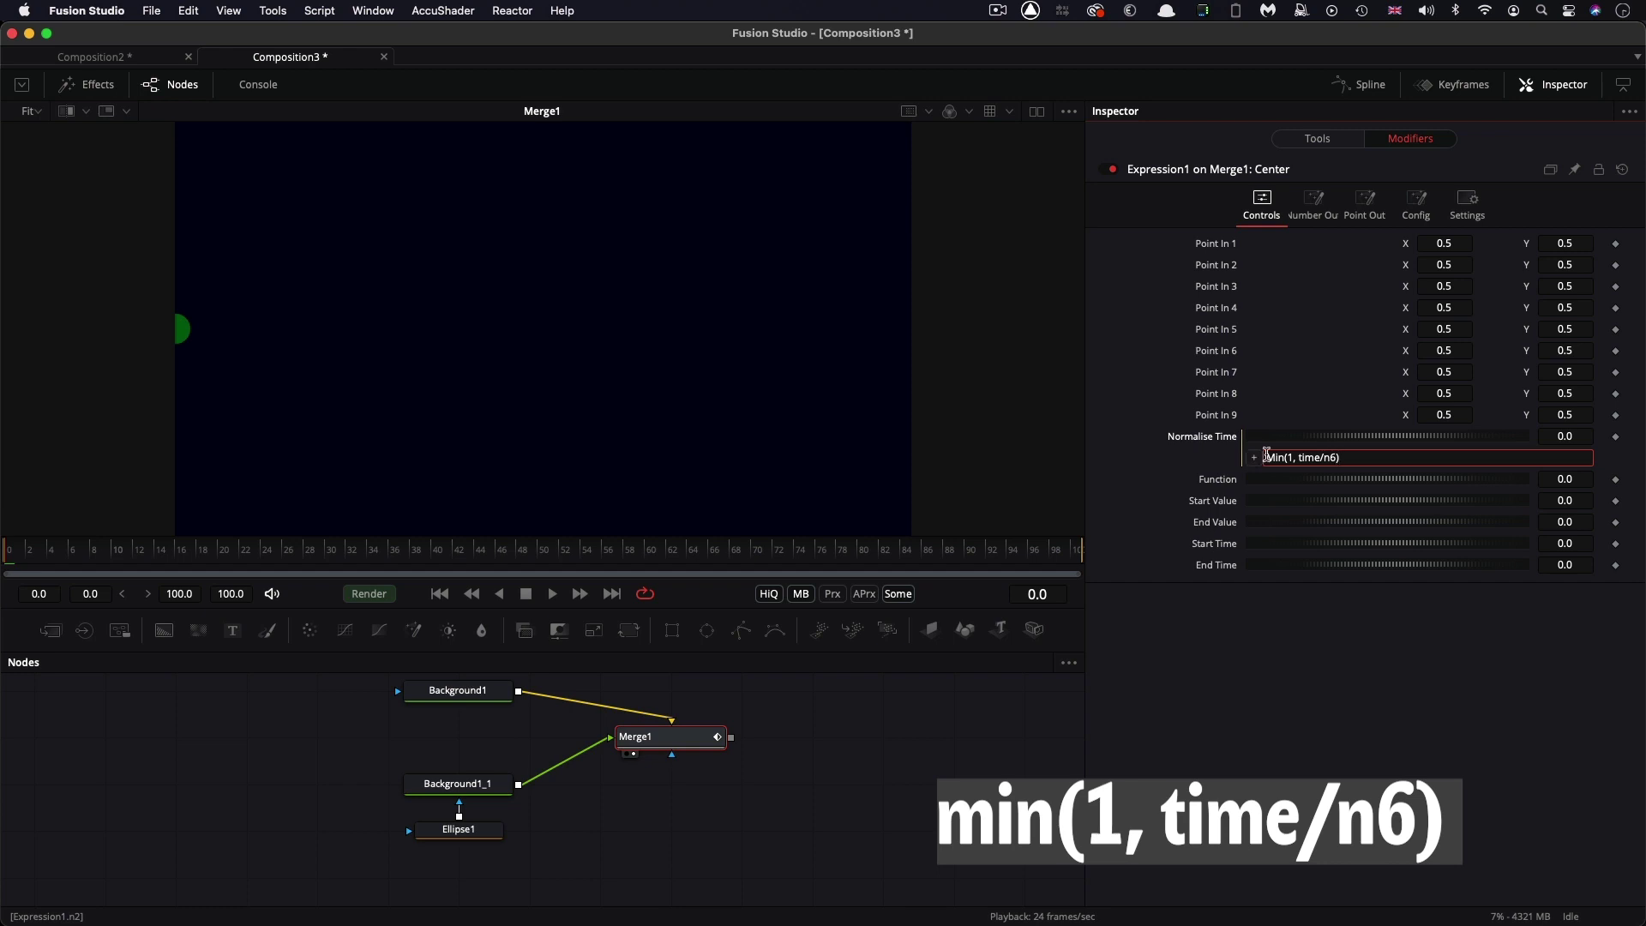
{"action": "key", "text": "Delete"}
{"action": "type", "text": "m"}
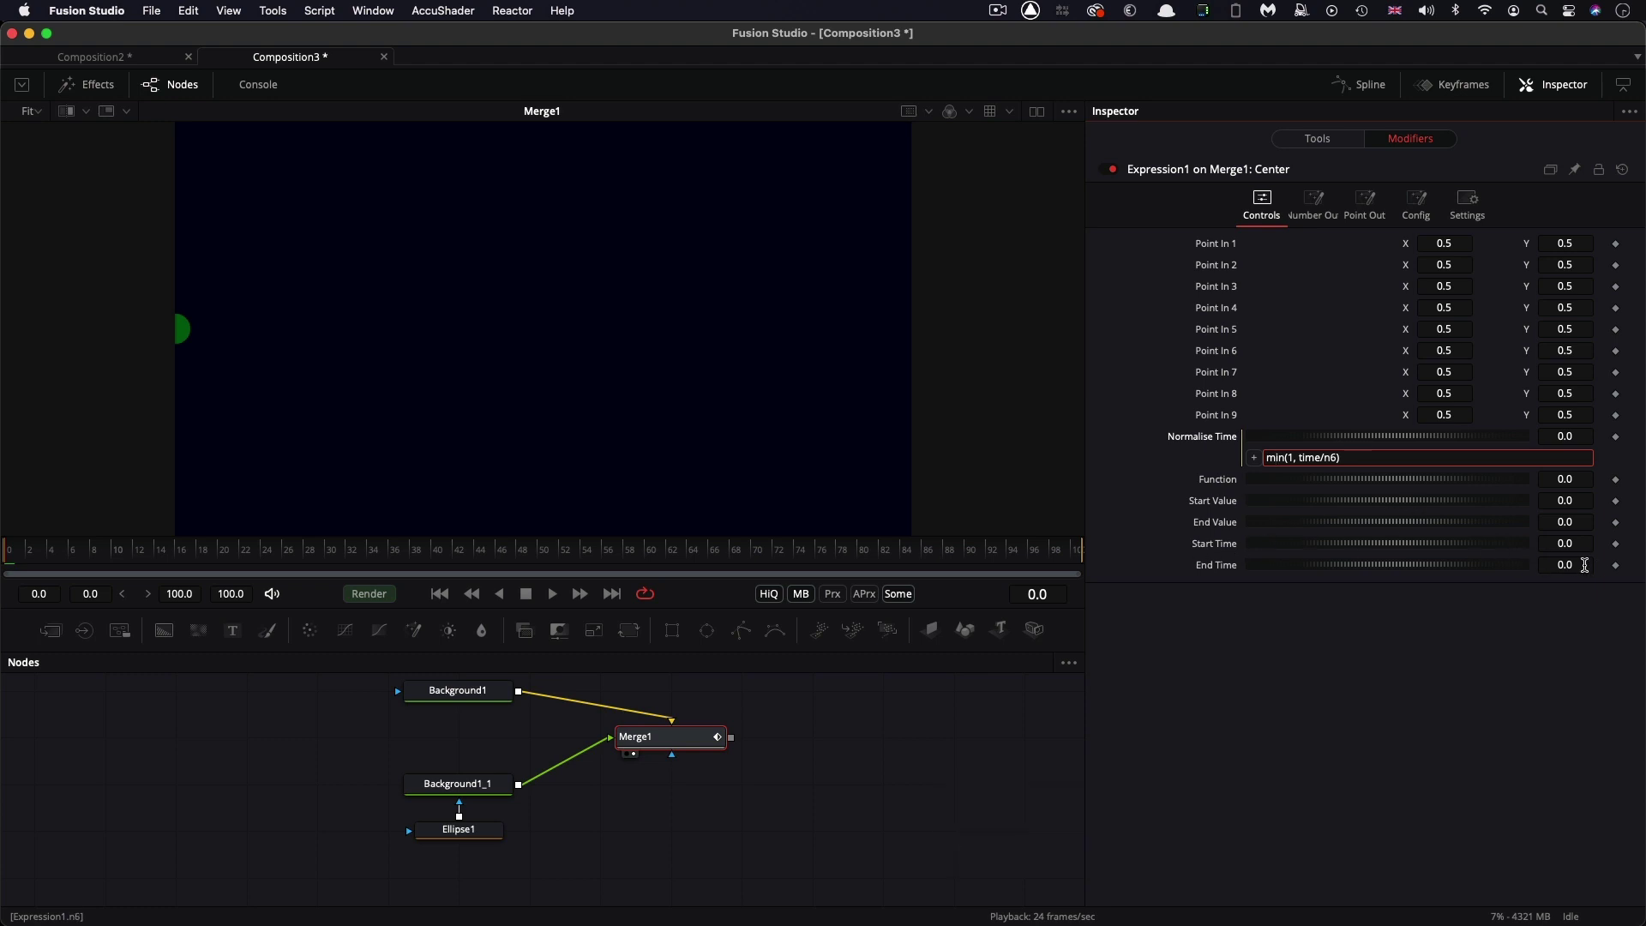
Step: Set End Time to 75 and play and scrub the animation to check the ball's motion
{"action": "left_click", "coordinate": [1585, 565]}
{"action": "type", "text": "75"}
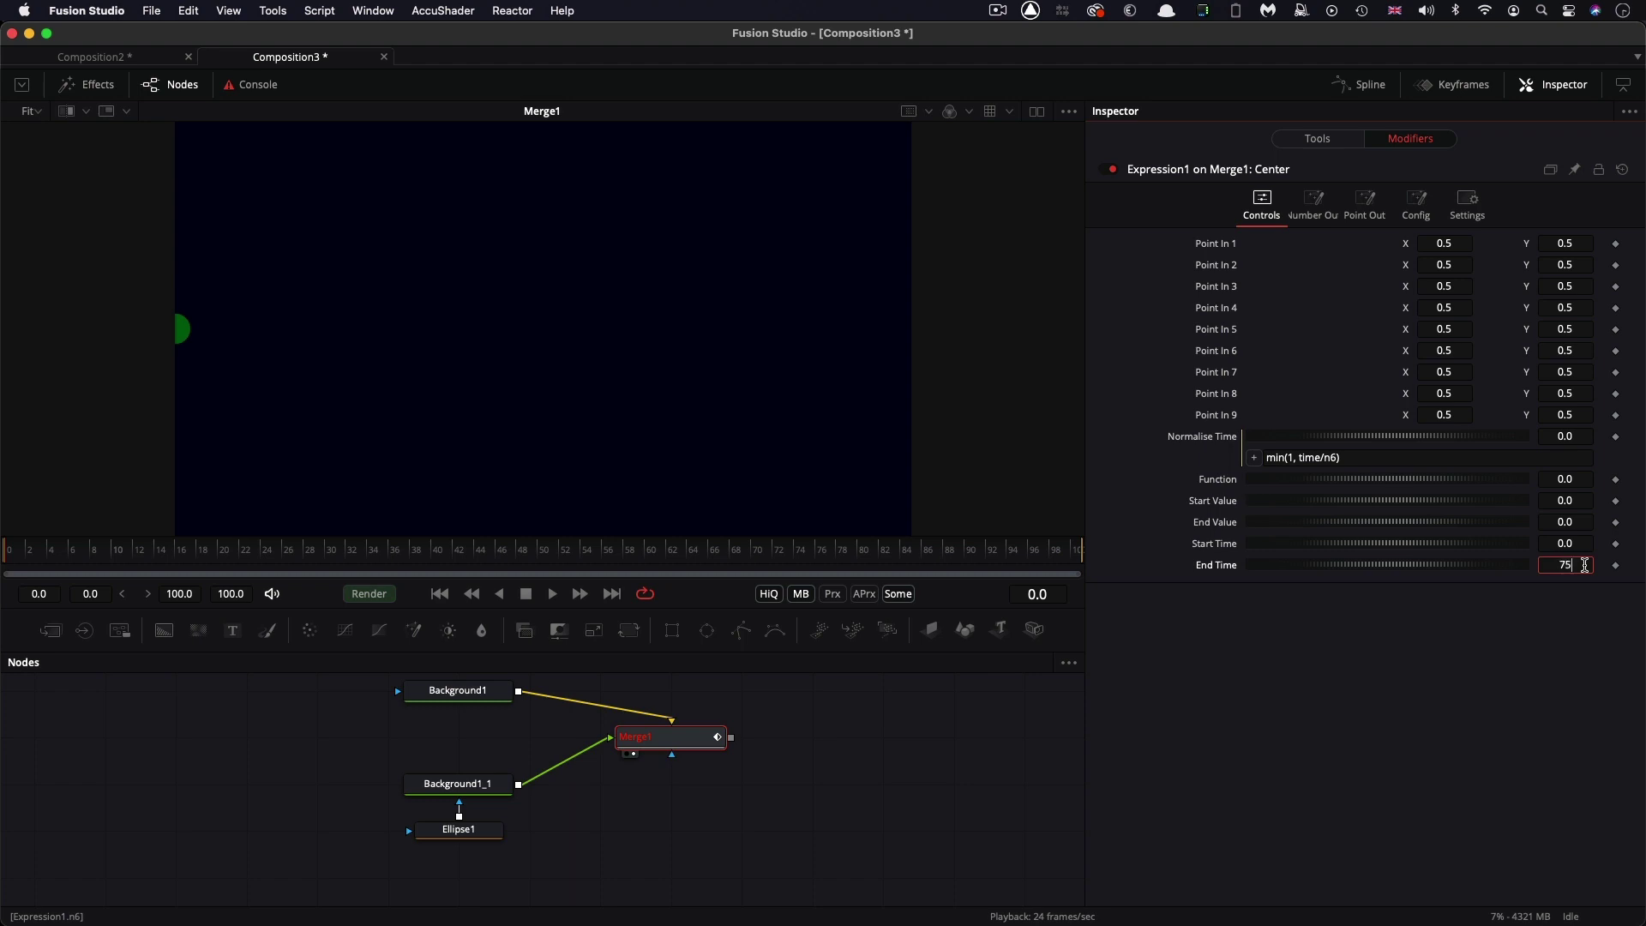
{"action": "key", "text": "Return"}
{"action": "left_click", "coordinate": [553, 593]}
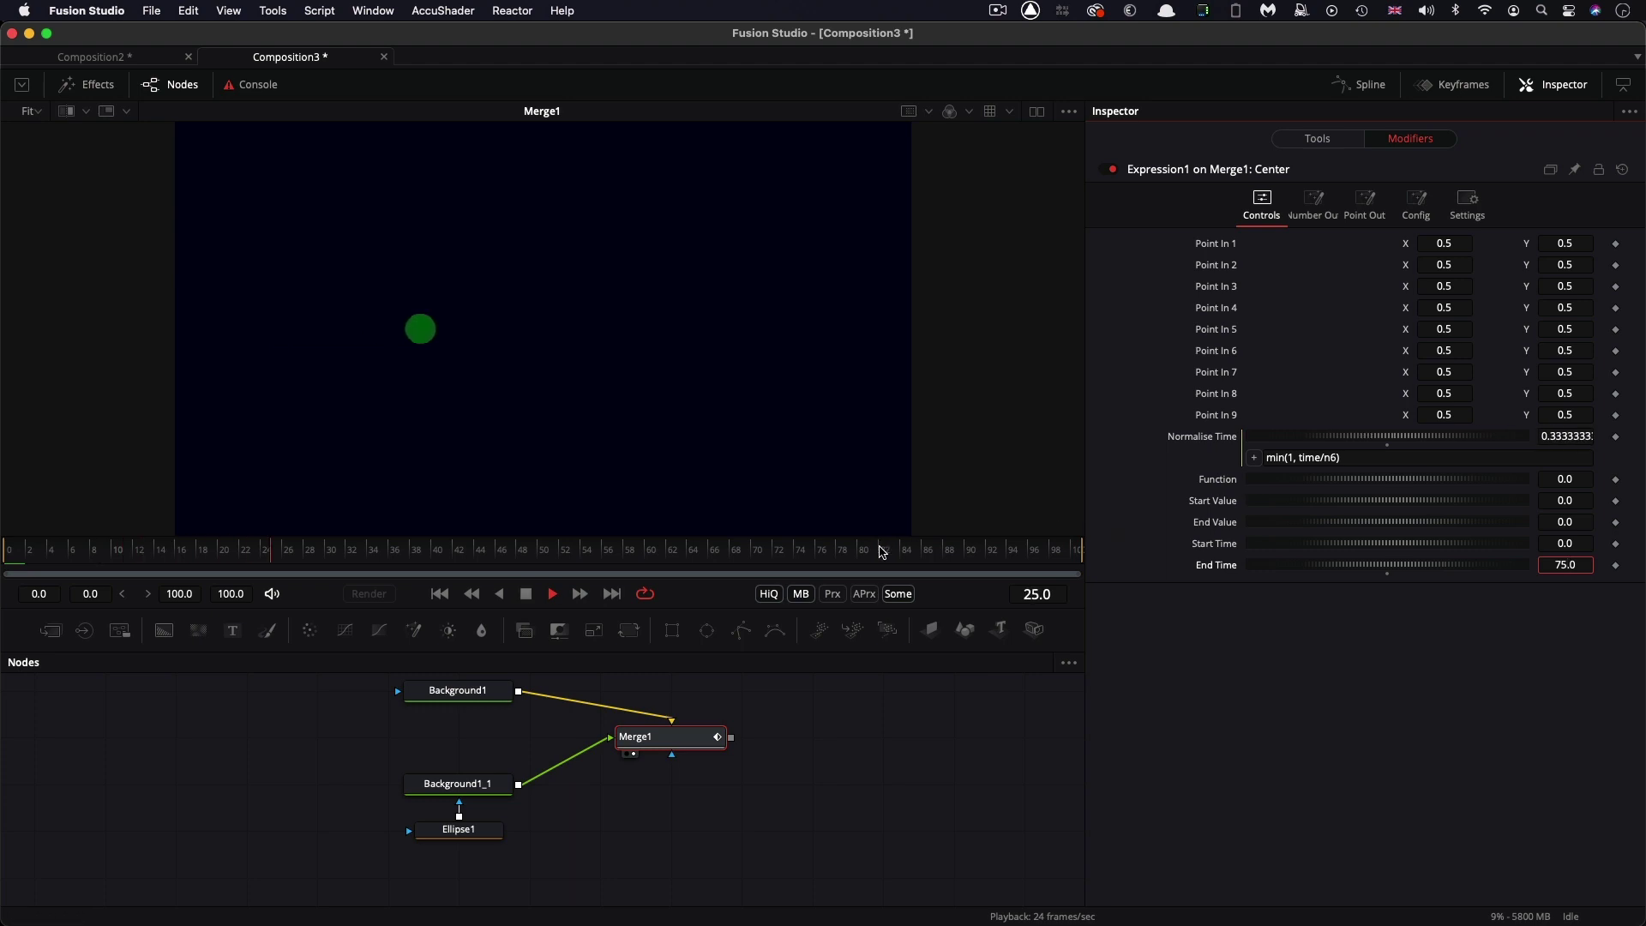
{"action": "left_click_drag", "start_coordinate": [846, 557], "coordinate": [83, 564]}
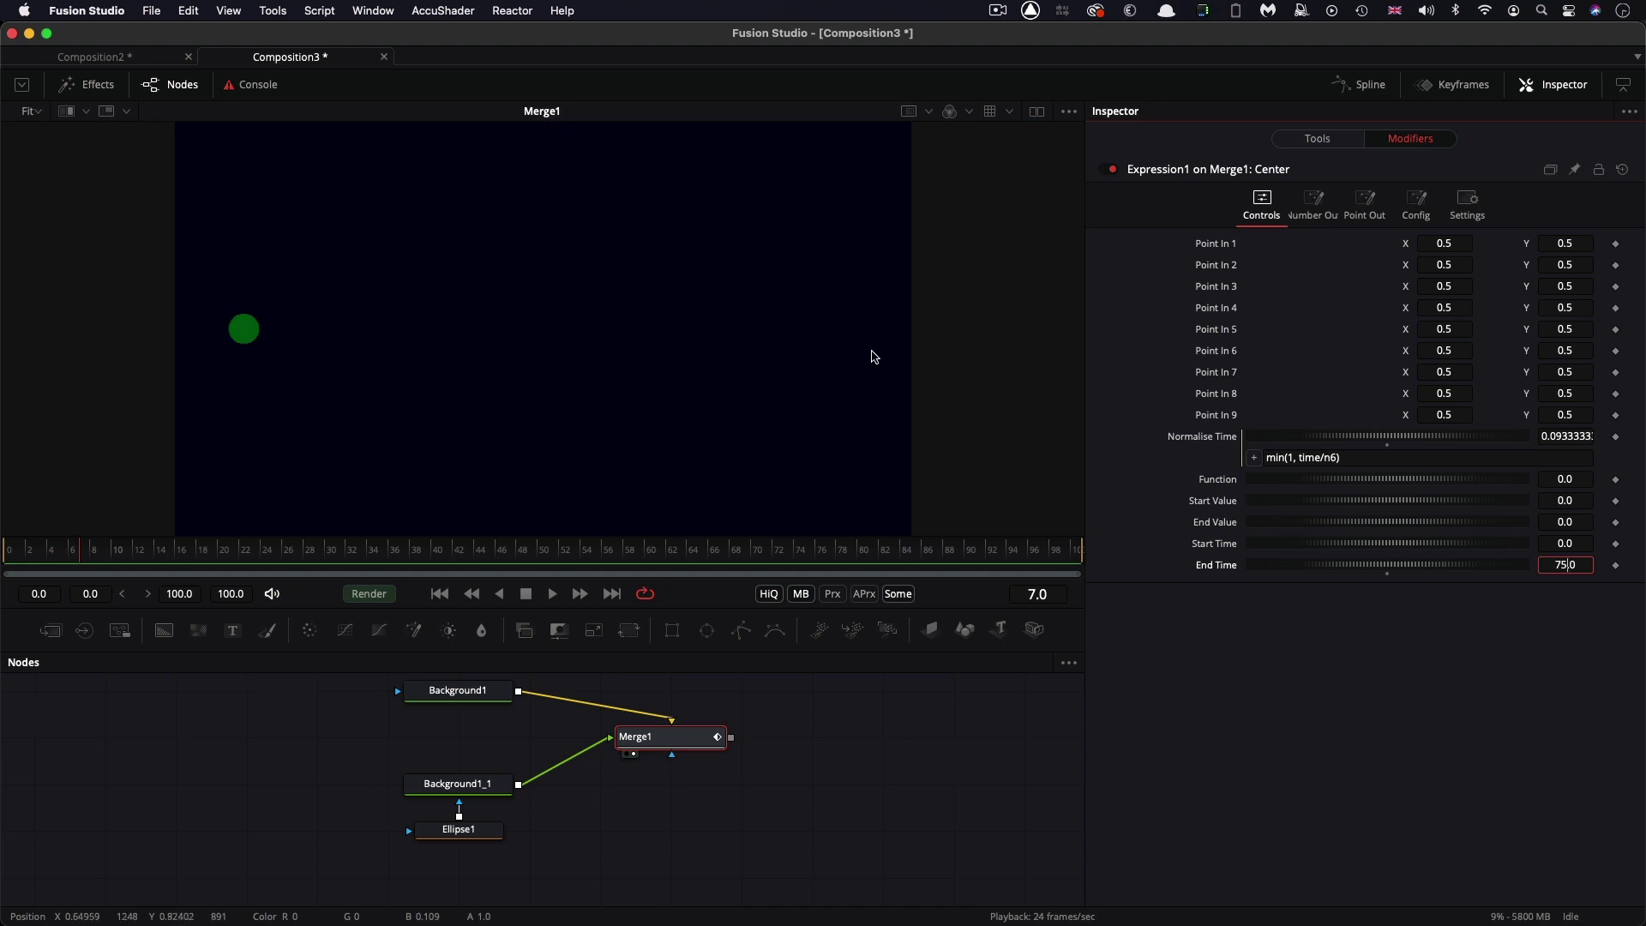
{"action": "key", "text": "Return"}
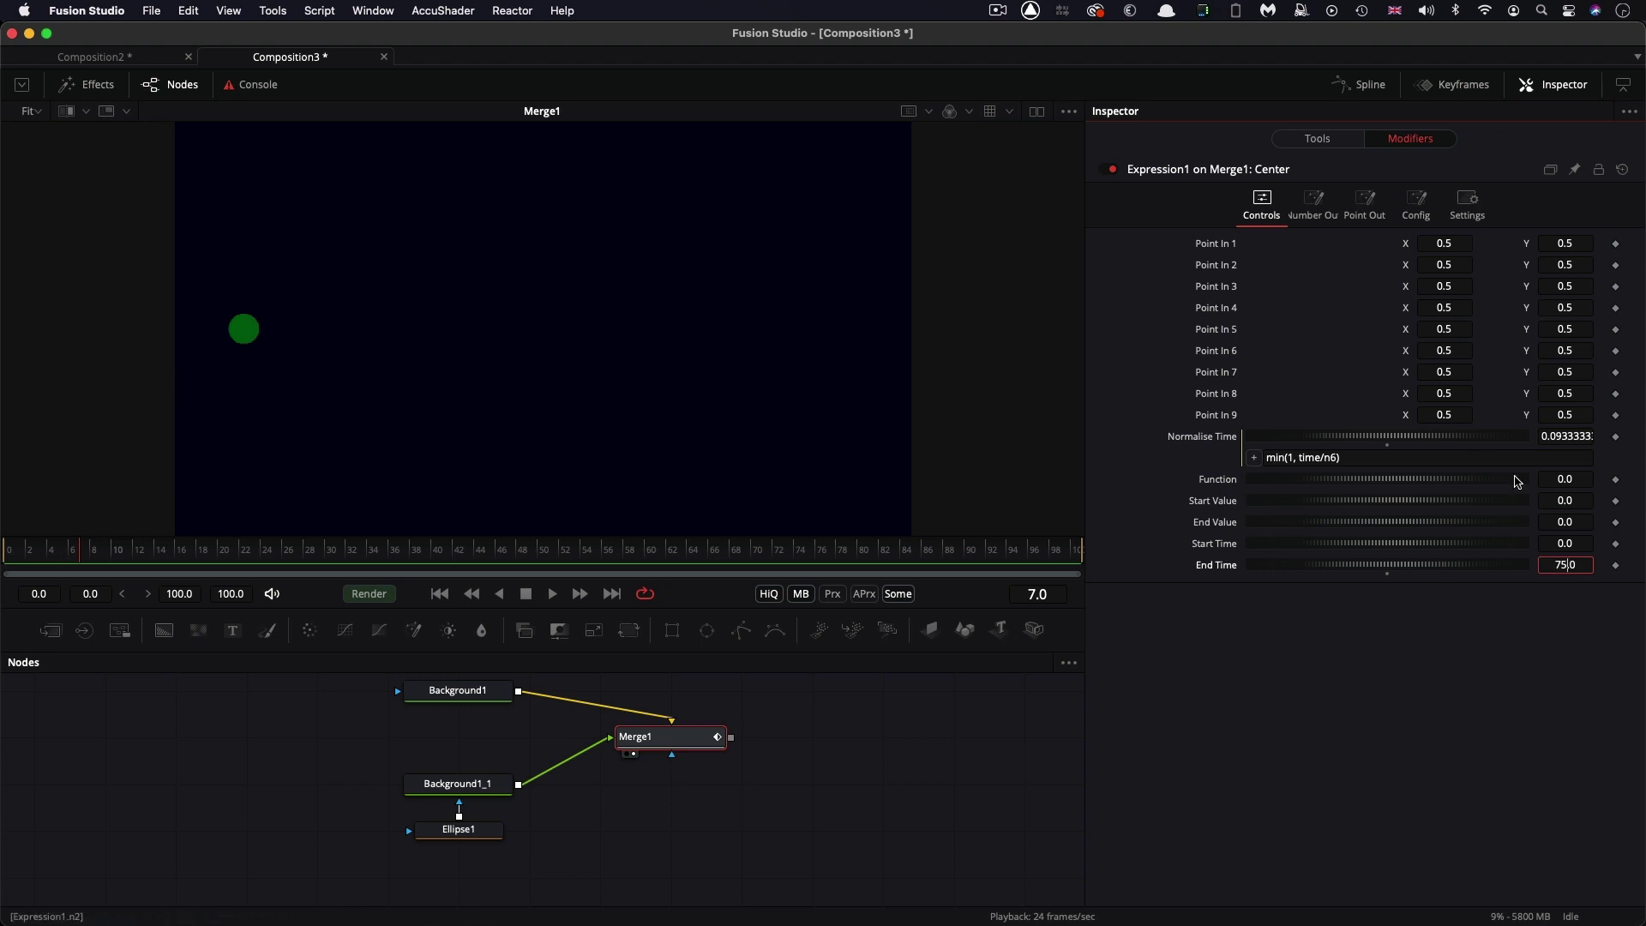
Step: Replace the Normalise Time expression with iif(time<n5, 0, min(1, (time-n5)/(n6-n5)))
{"action": "left_click", "coordinate": [1385, 456]}
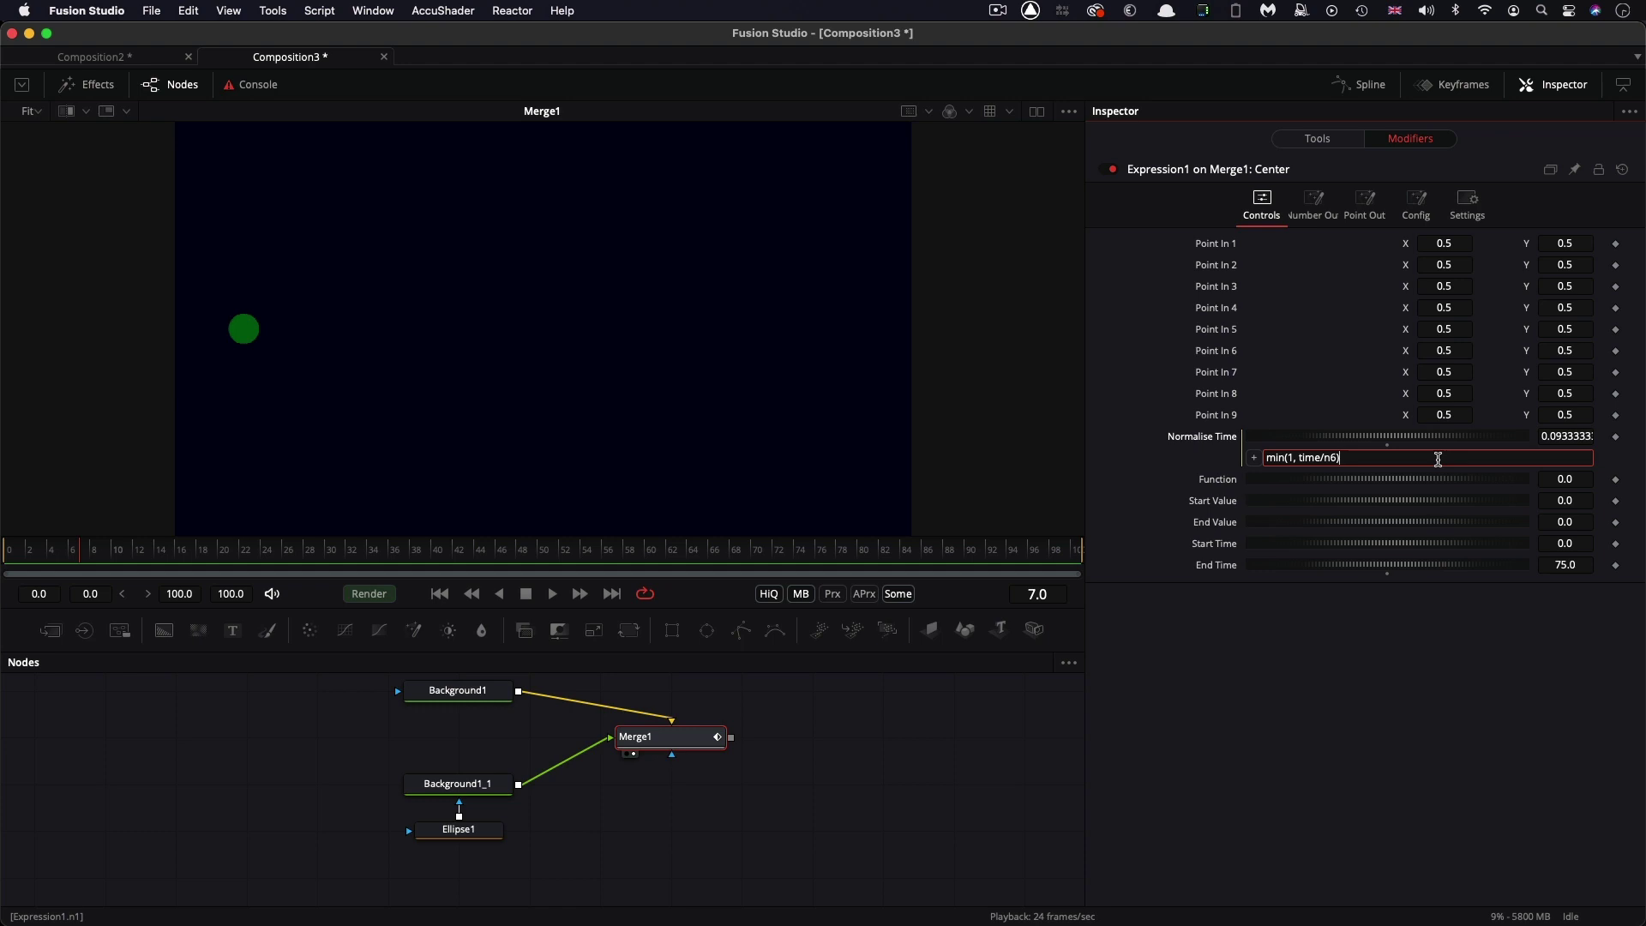
{"action": "key", "text": "super+a"}
{"action": "type", "text": "iif(time<n5, 0, min(1, (time-n5)/(n6-n5)))"}
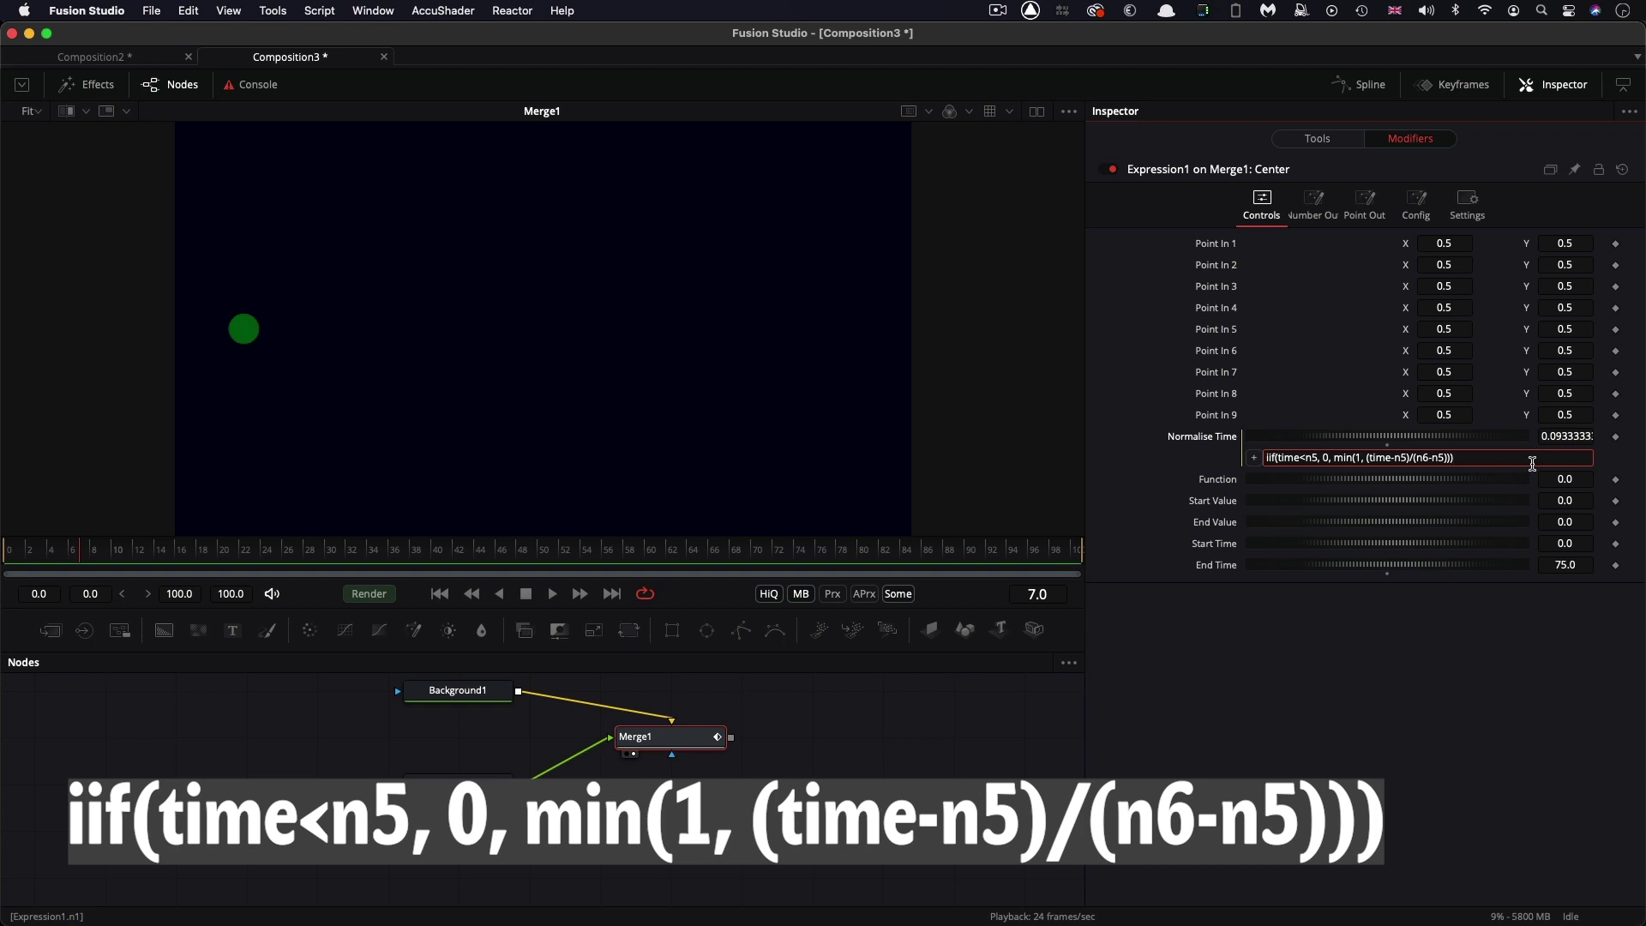
{"action": "key", "text": "Tab"}
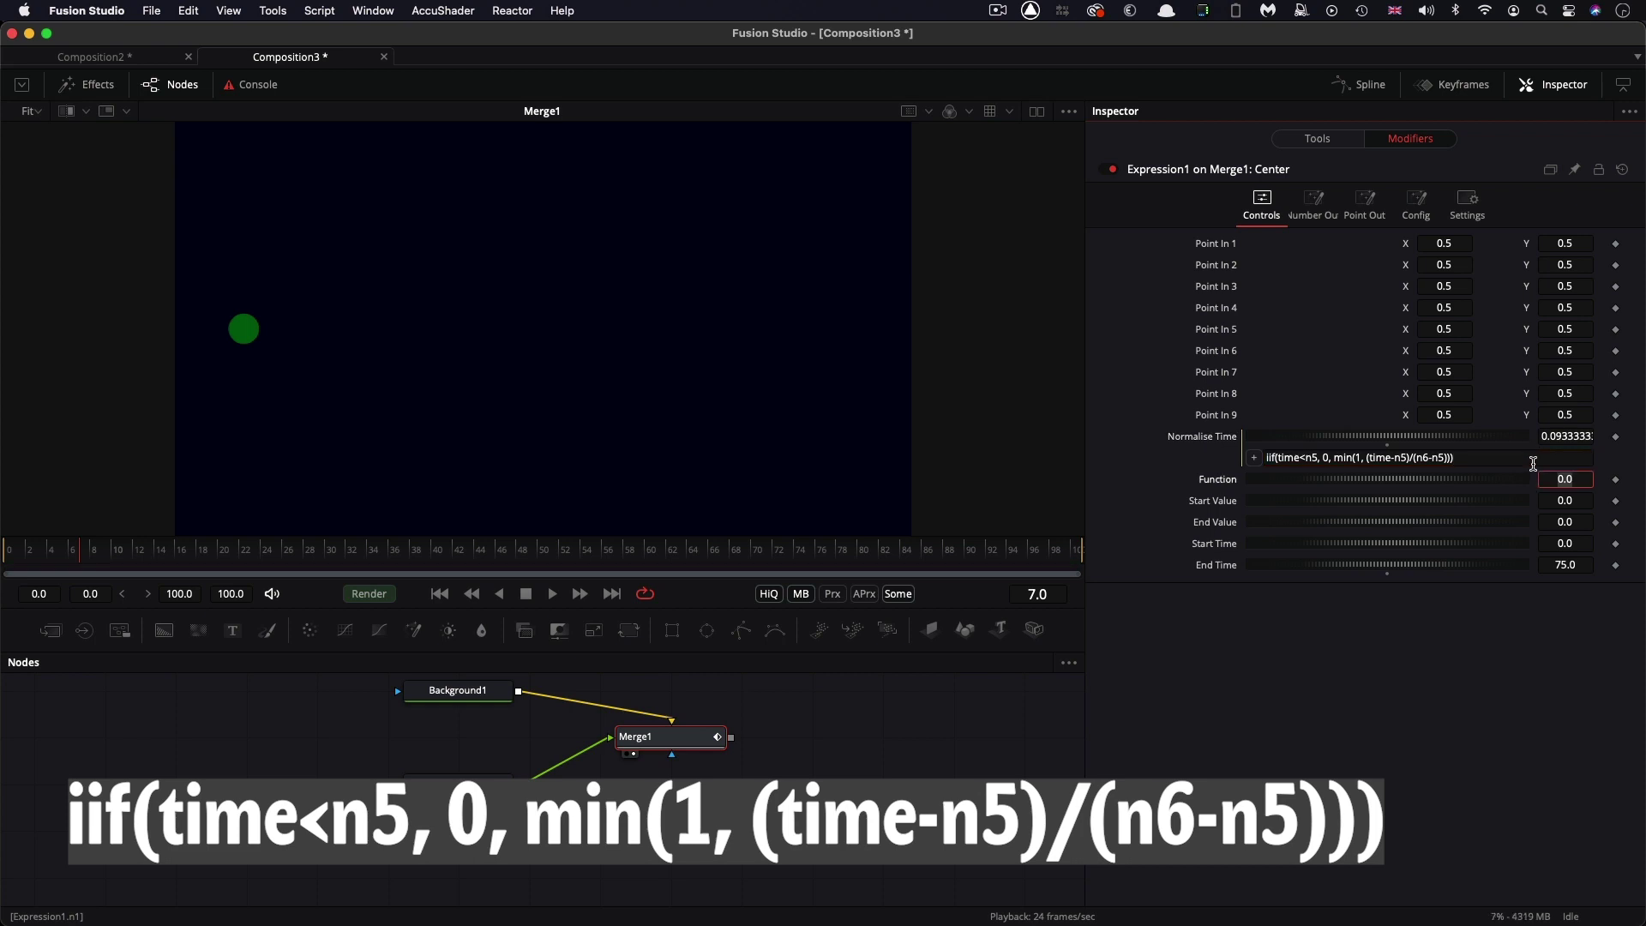
Step: Set Start Time to 25 and play the animation from the first frame
{"action": "left_click", "coordinate": [1586, 545]}
{"action": "type", "text": "25"}
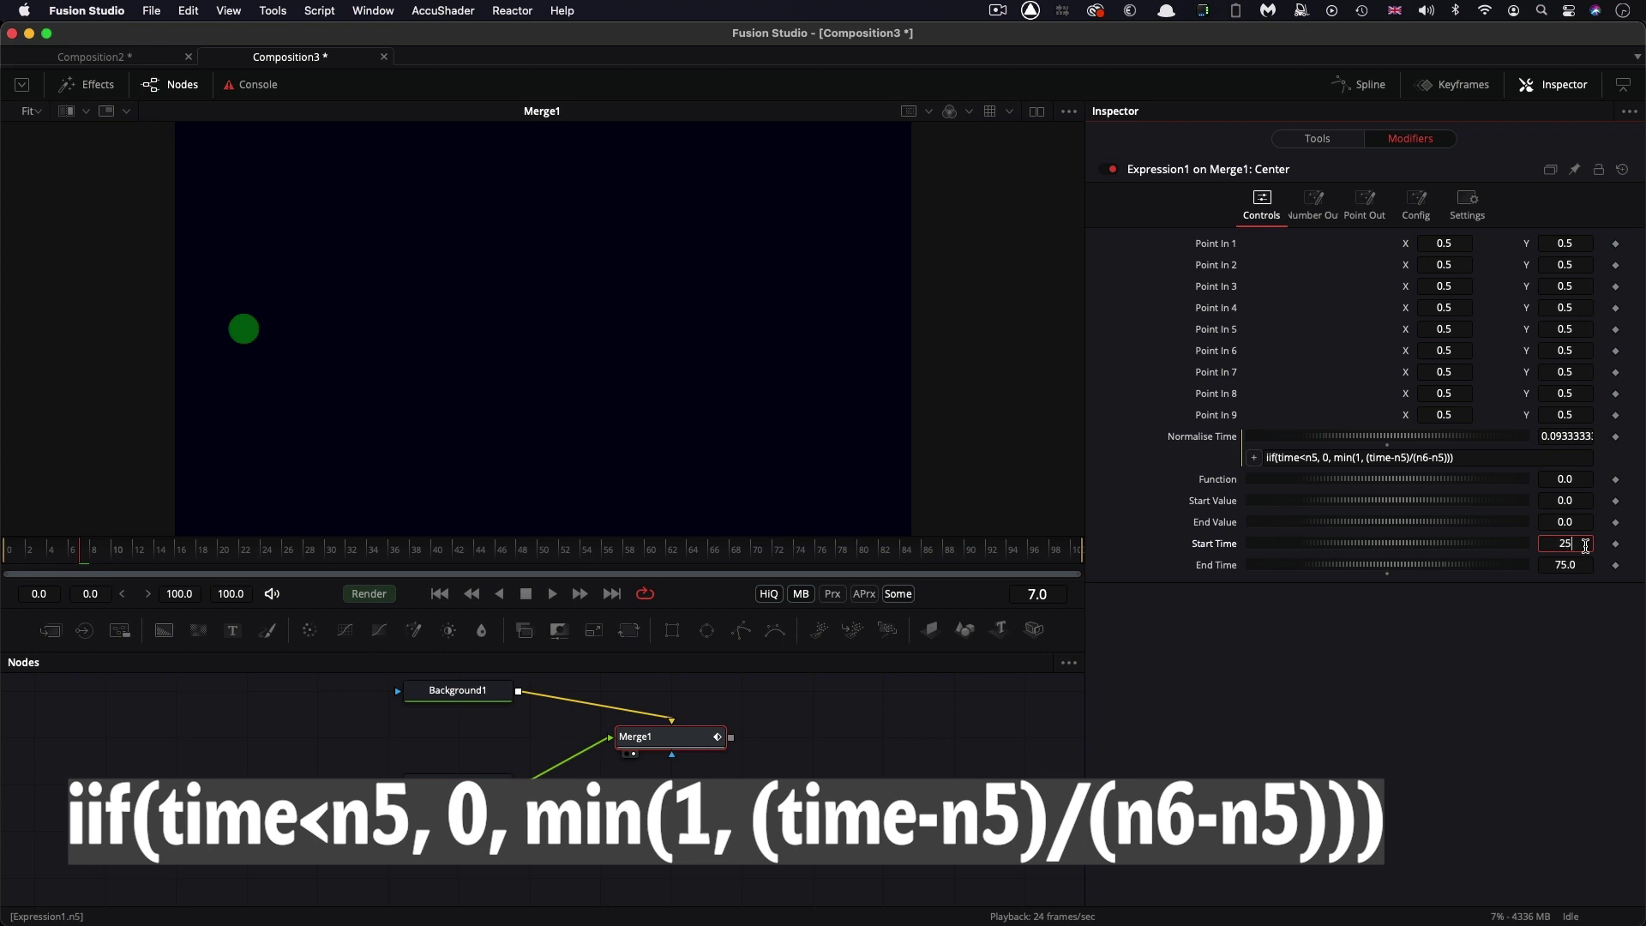
{"action": "key", "text": "Tab"}
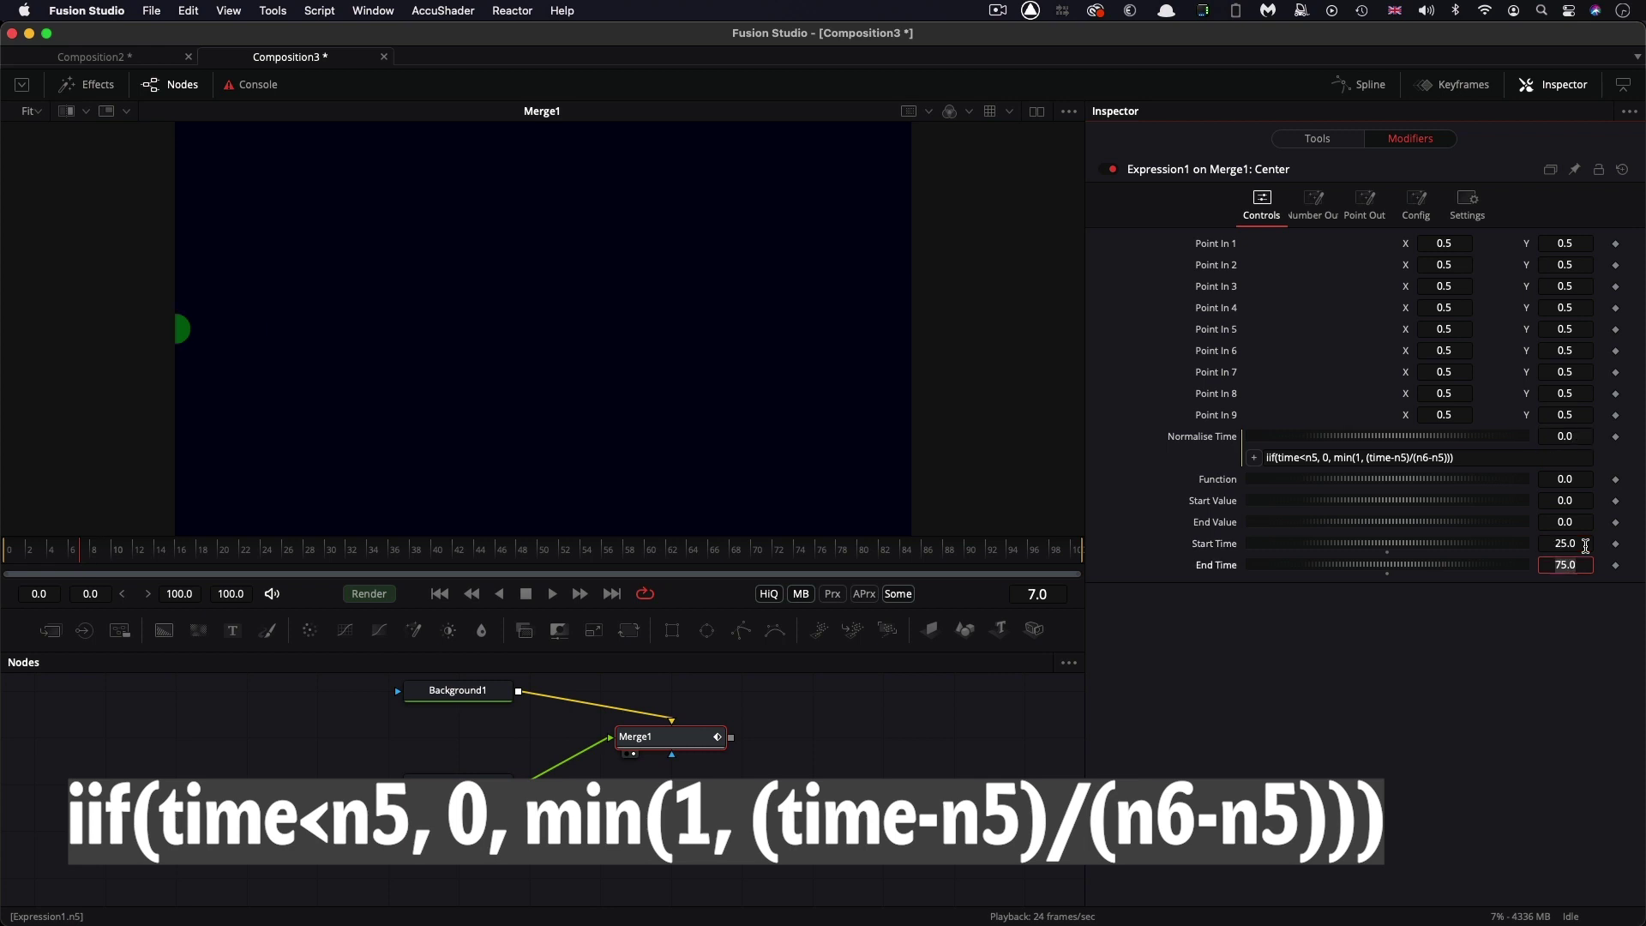
{"action": "left_click", "coordinate": [439, 593]}
{"action": "left_click", "coordinate": [555, 597]}
{"action": "left_click", "coordinate": [528, 595]}
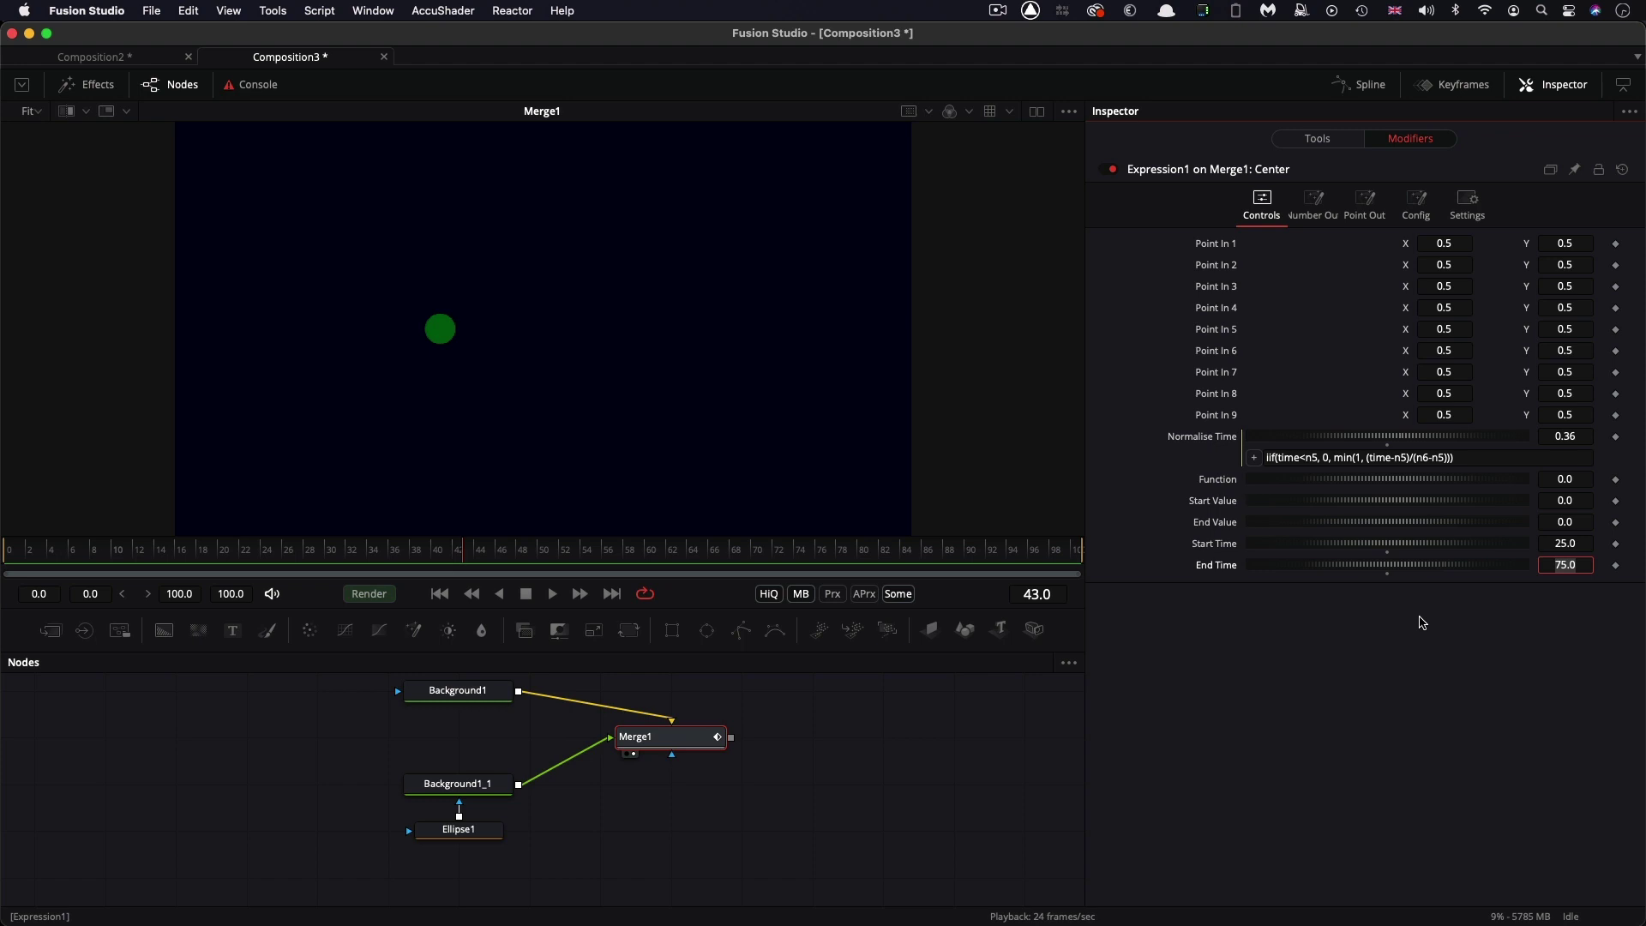
Step: Swap n1 in Point Expression X for the blend (n4*n2)+(n3*(1-n2))
{"action": "left_click", "coordinate": [1364, 206]}
{"action": "left_click", "coordinate": [1333, 252]}
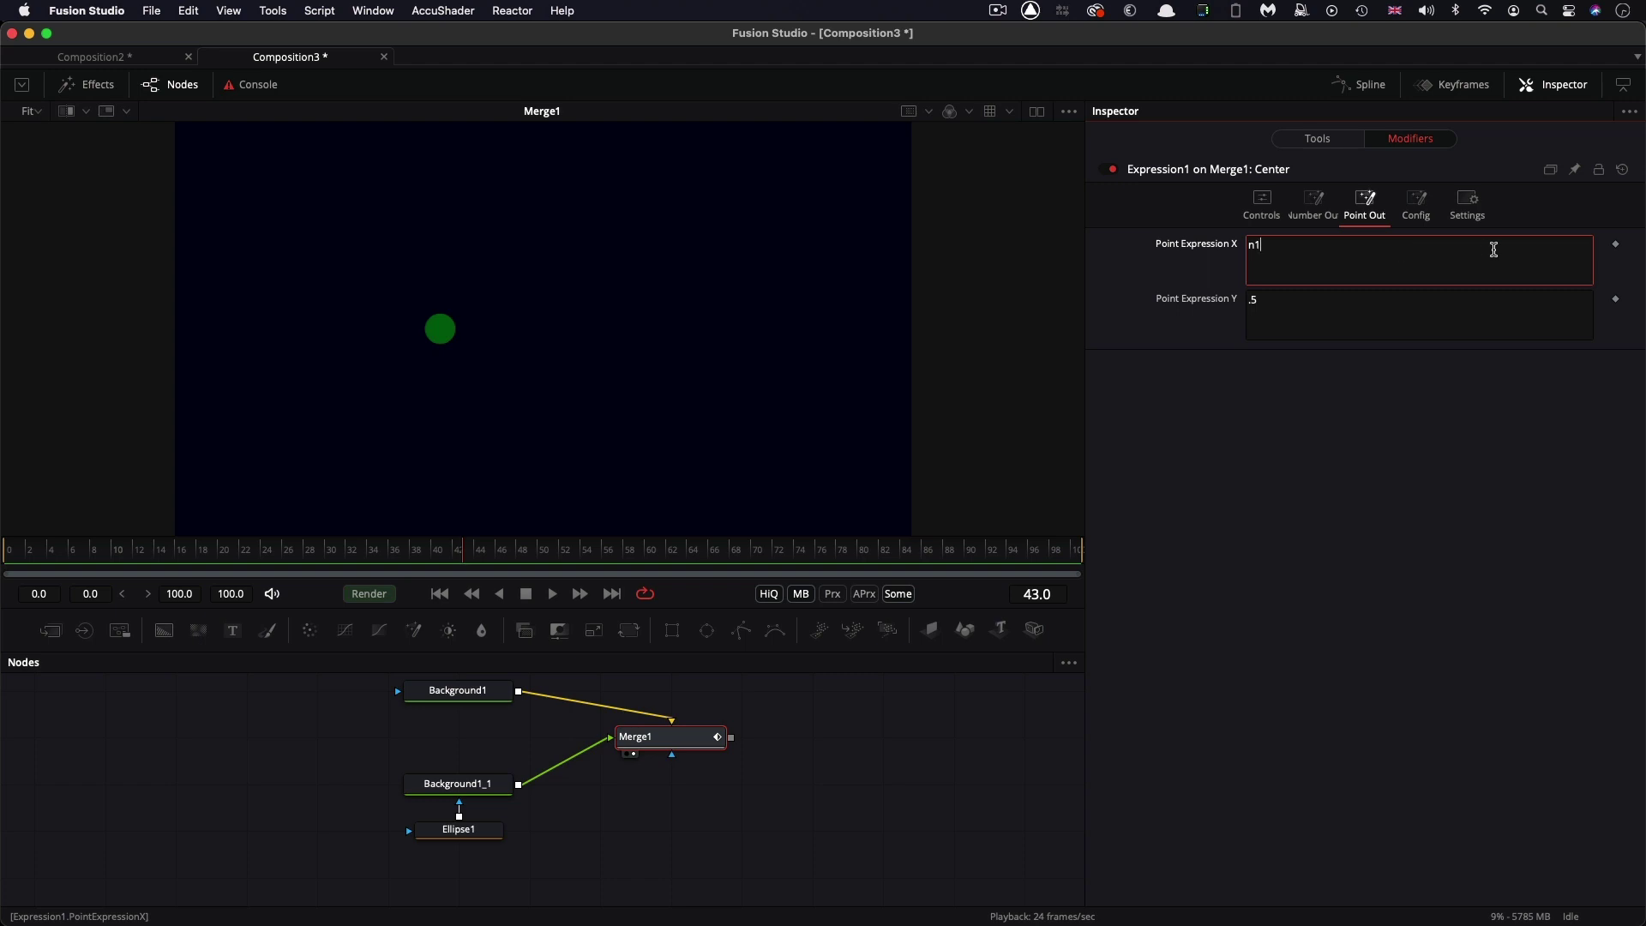
{"action": "key", "text": "super+a"}
{"action": "key", "text": "BackSpace"}
{"action": "type", "text": "(n4*n2)+(n3*(1-n2))"}
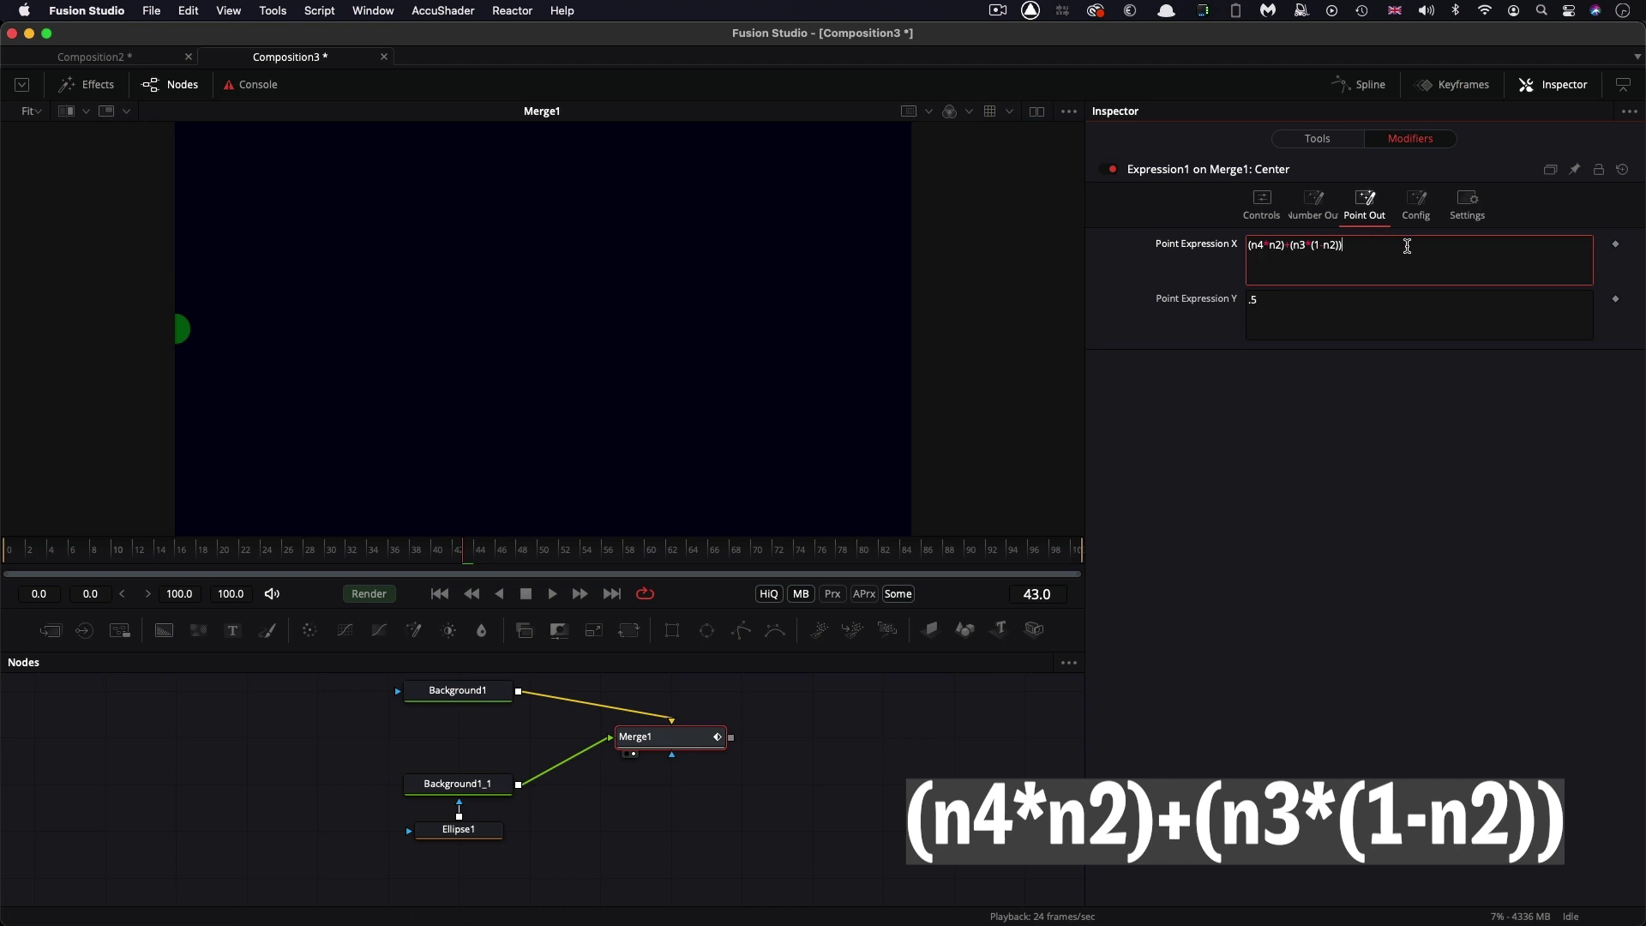
Step: Make Function an expression reading n1
{"action": "left_click", "coordinate": [1267, 205]}
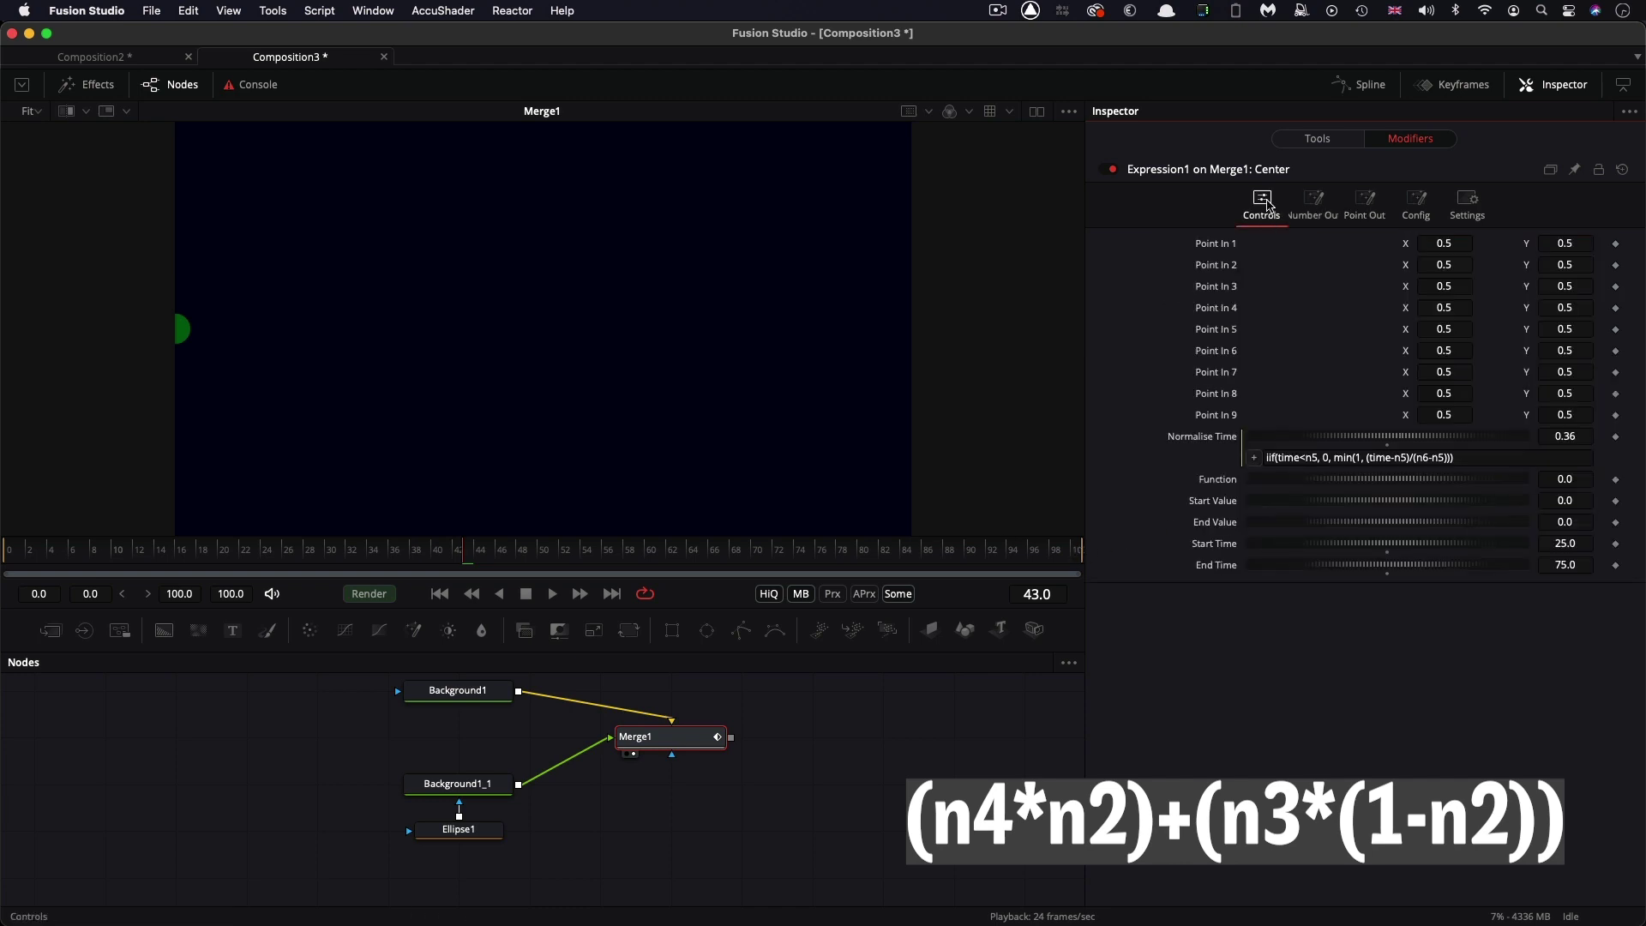
{"action": "right_click", "coordinate": [1212, 485]}
{"action": "left_click", "coordinate": [1252, 683]}
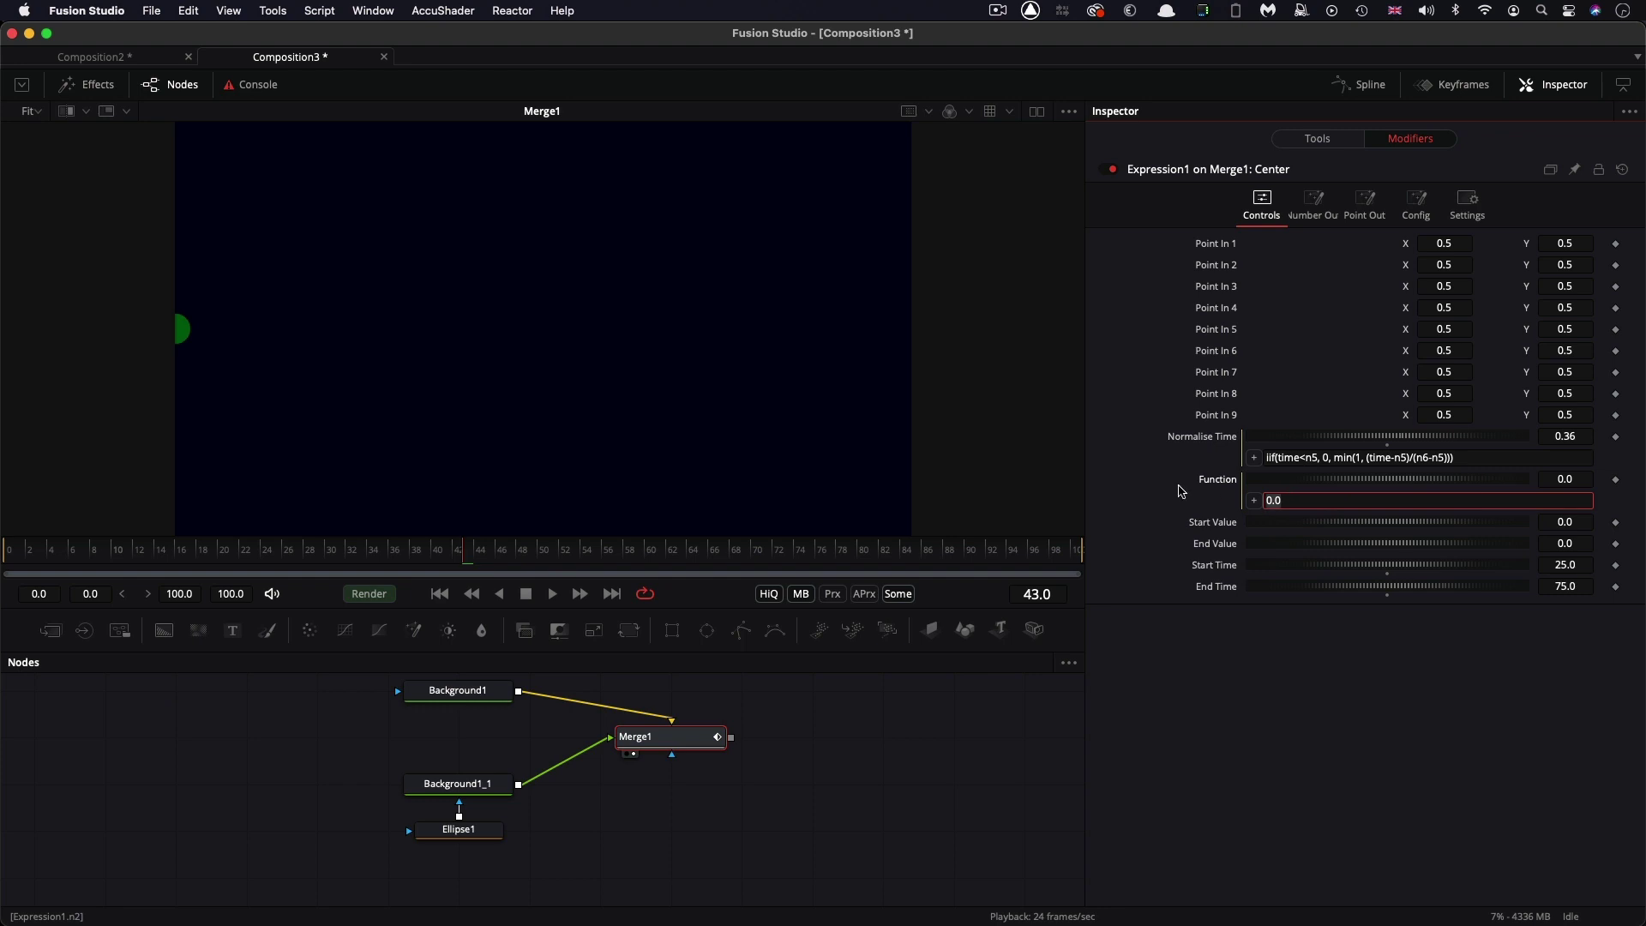
{"action": "type", "text": "n1"}
Step: Set Start Value 0.15 and End Value 0.85, then play the animation to check the travel
{"action": "left_click", "coordinate": [1586, 522]}
{"action": "key", "text": "BackSpace"}
{"action": "key", "text": "BackSpace"}
{"action": "key", "text": "BackSpace"}
{"action": "type", "text": "0.15"}
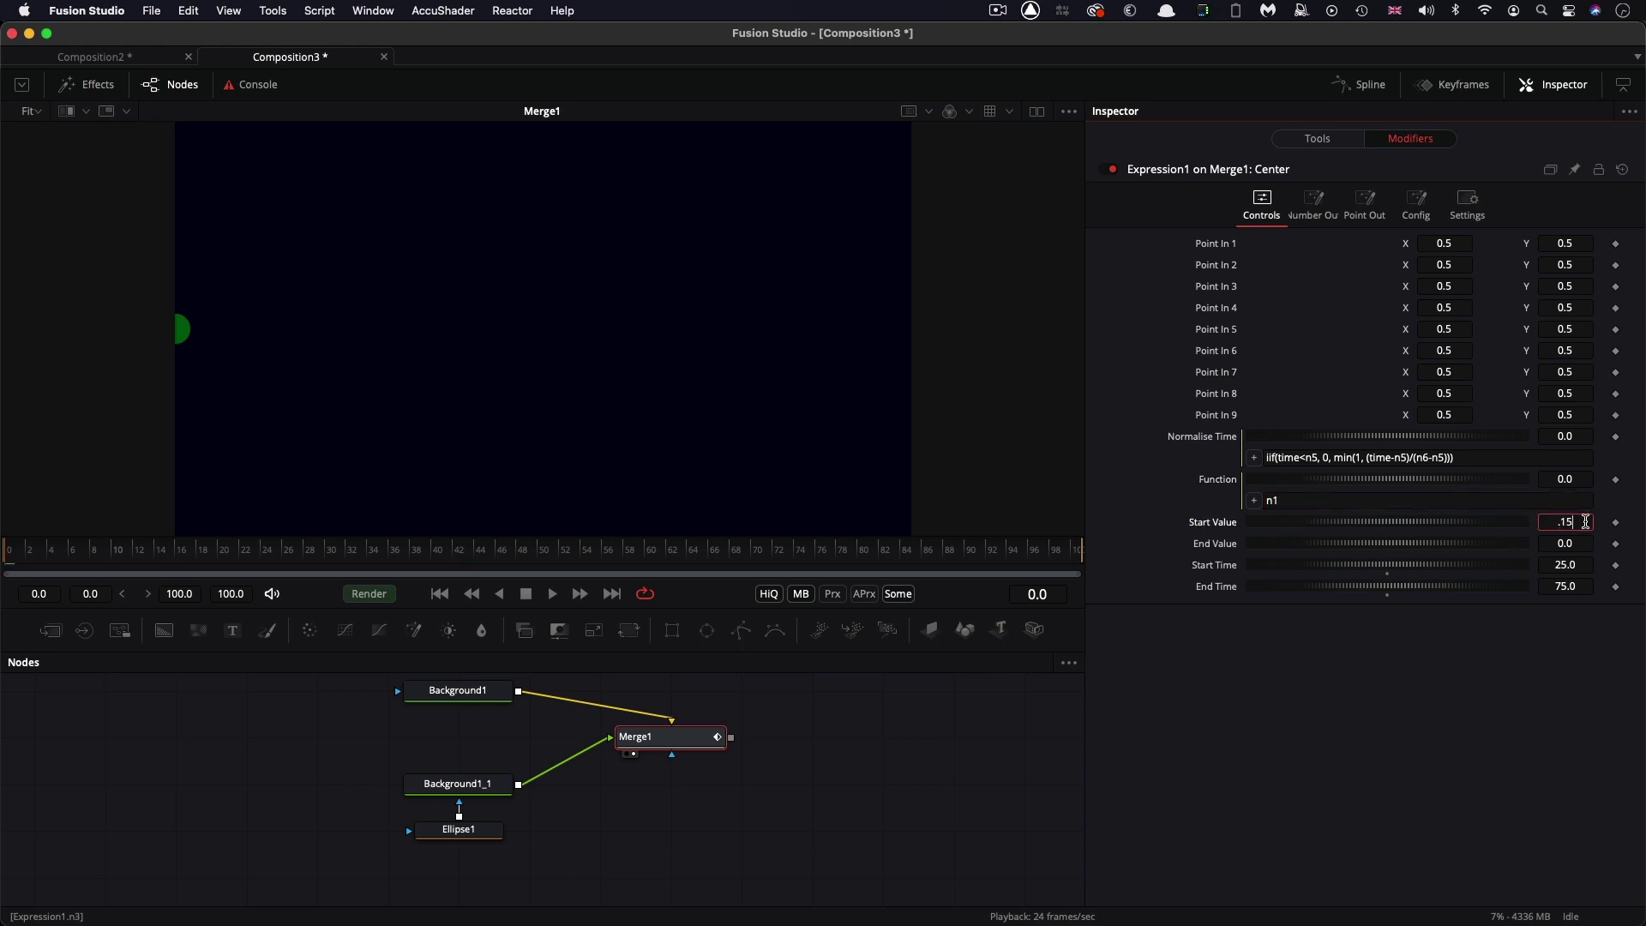
{"action": "key", "text": "Tab"}
{"action": "key", "text": "BackSpace"}
{"action": "key", "text": "BackSpace"}
{"action": "key", "text": "BackSpace"}
{"action": "type", "text": "0.85"}
{"action": "key", "text": "Tab"}
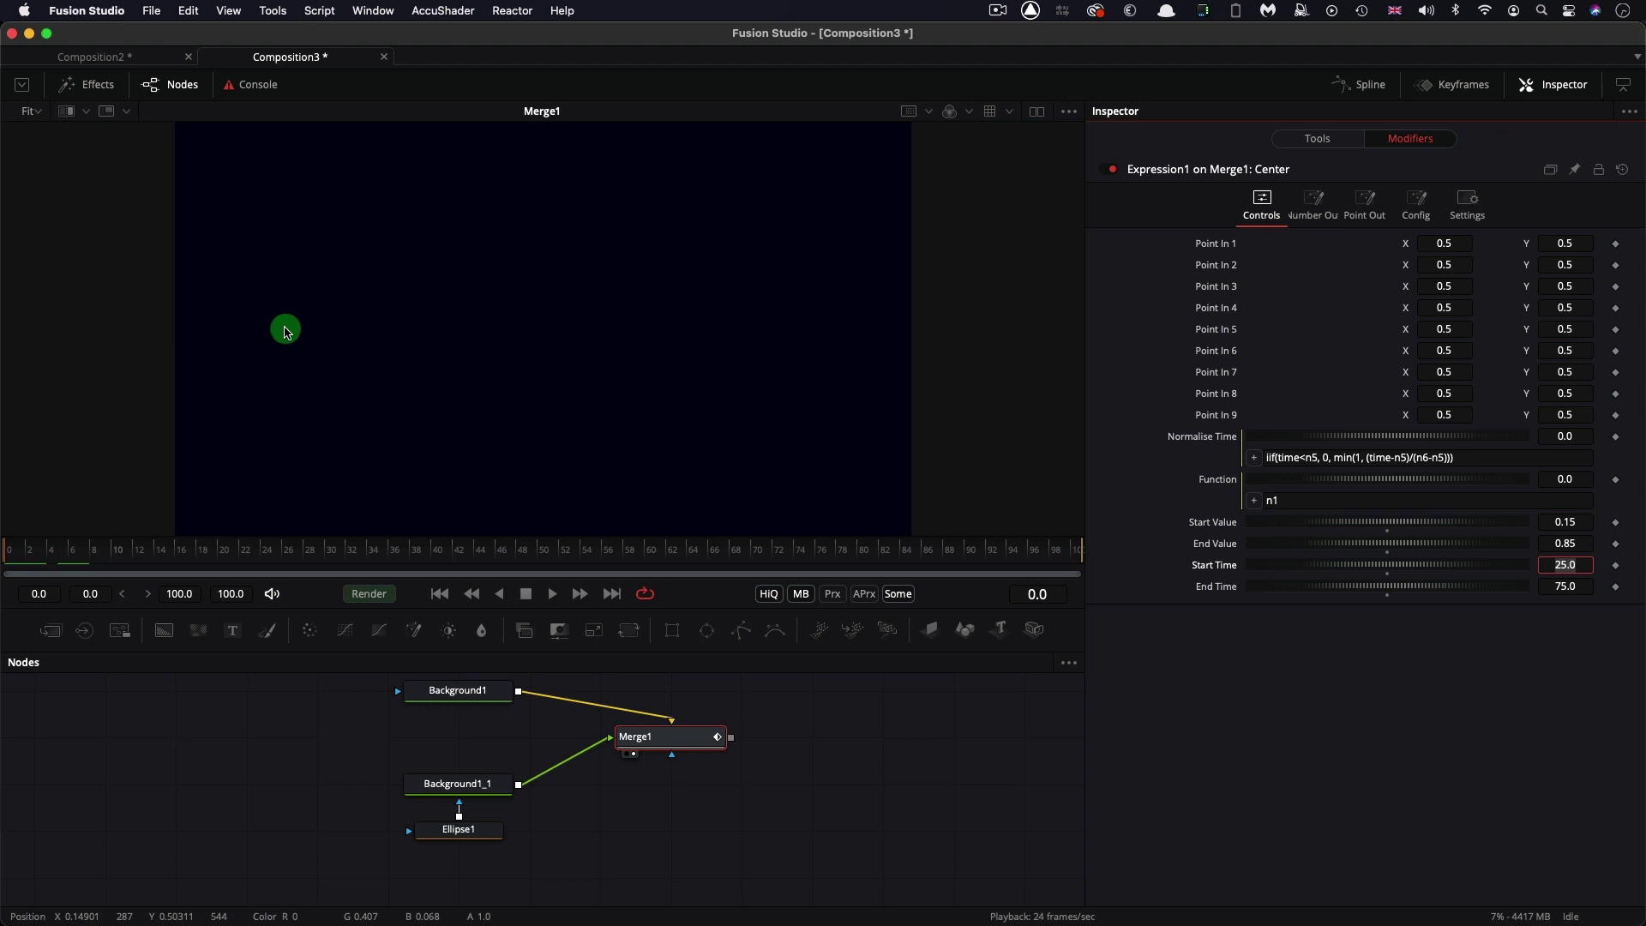
{"action": "left_click", "coordinate": [554, 596]}
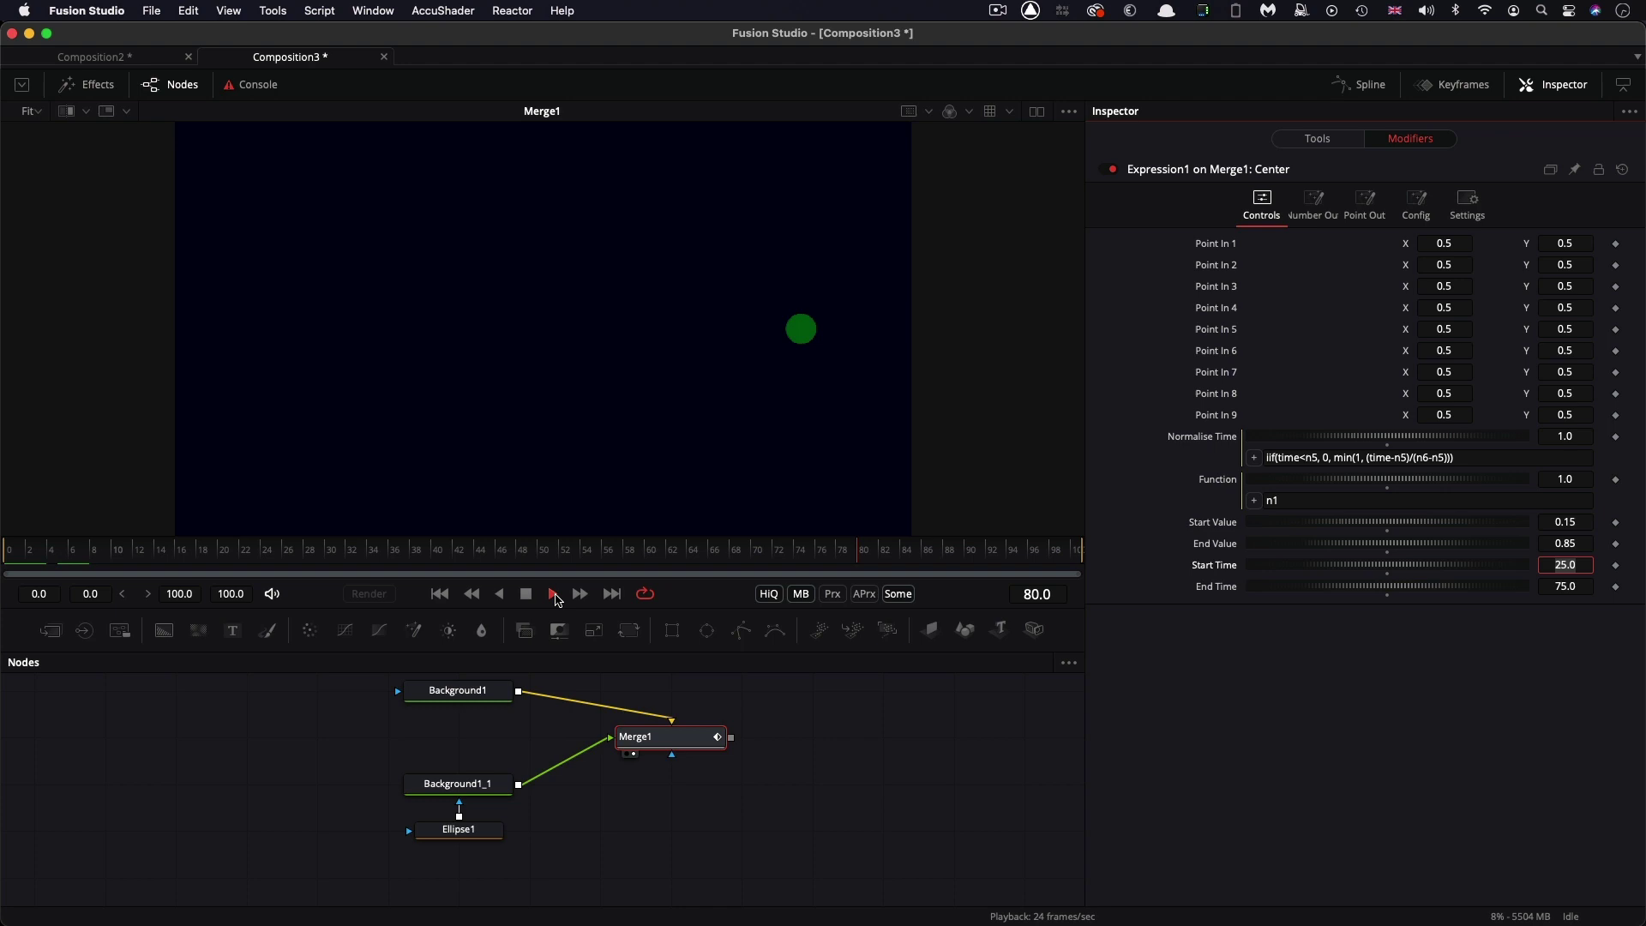
{"action": "left_click", "coordinate": [554, 595]}
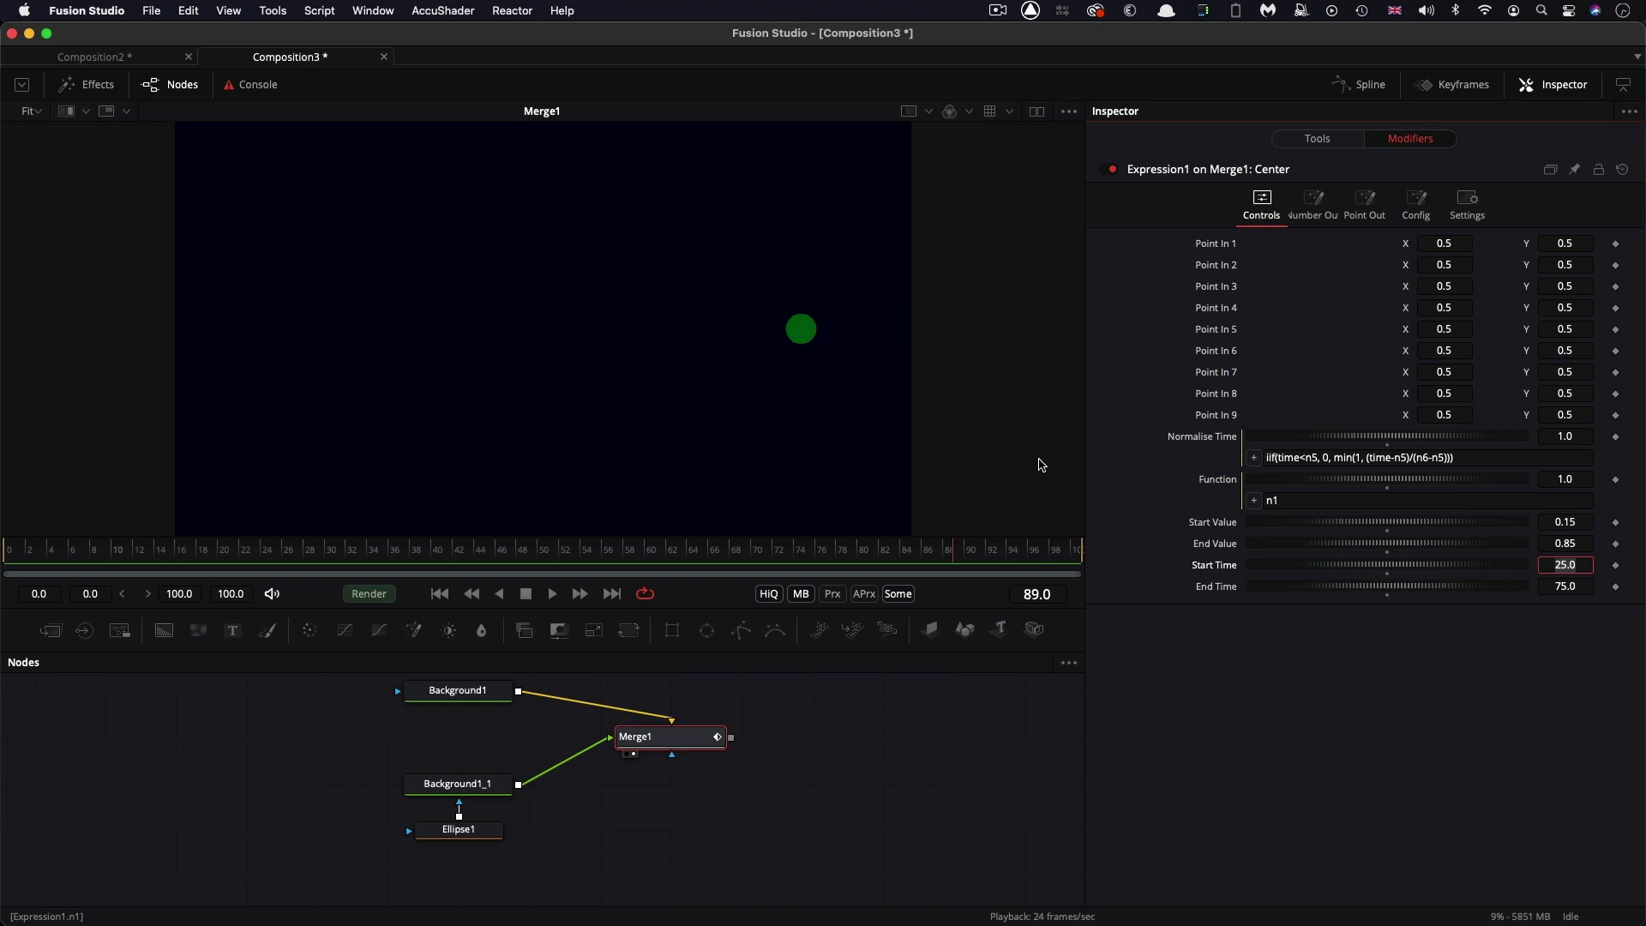
Step: Set Function to n1^3 and preview the eased motion from the first frame
{"action": "left_click", "coordinate": [1325, 503]}
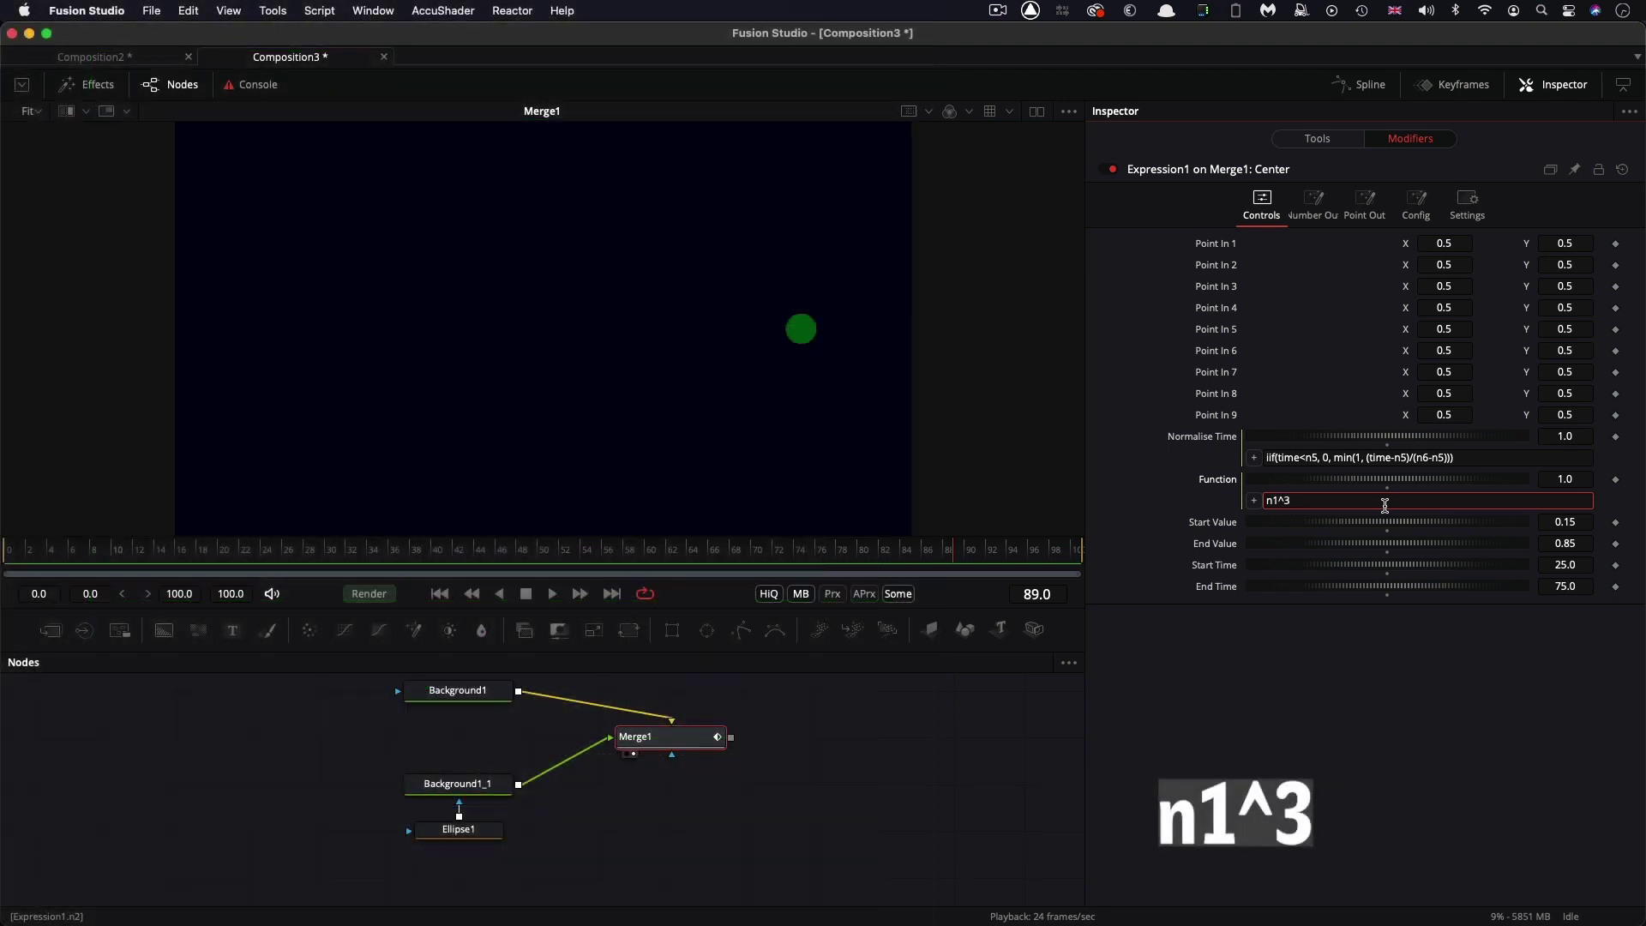
{"action": "key", "text": "Tab"}
{"action": "left_click", "coordinate": [440, 594]}
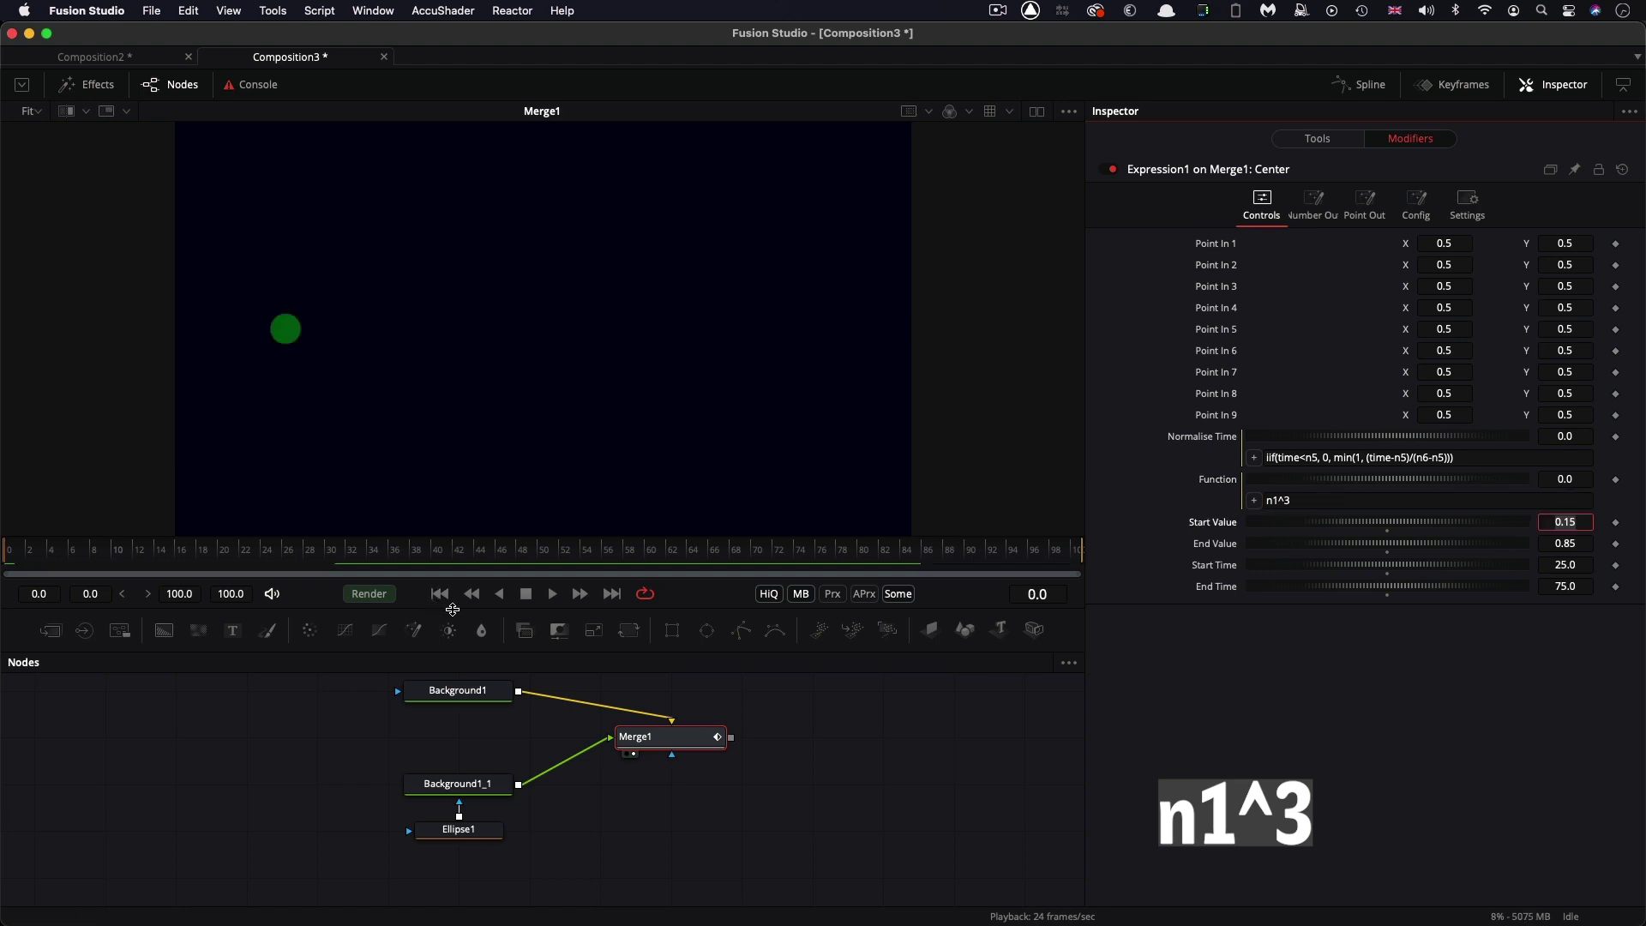
{"action": "left_click", "coordinate": [553, 594]}
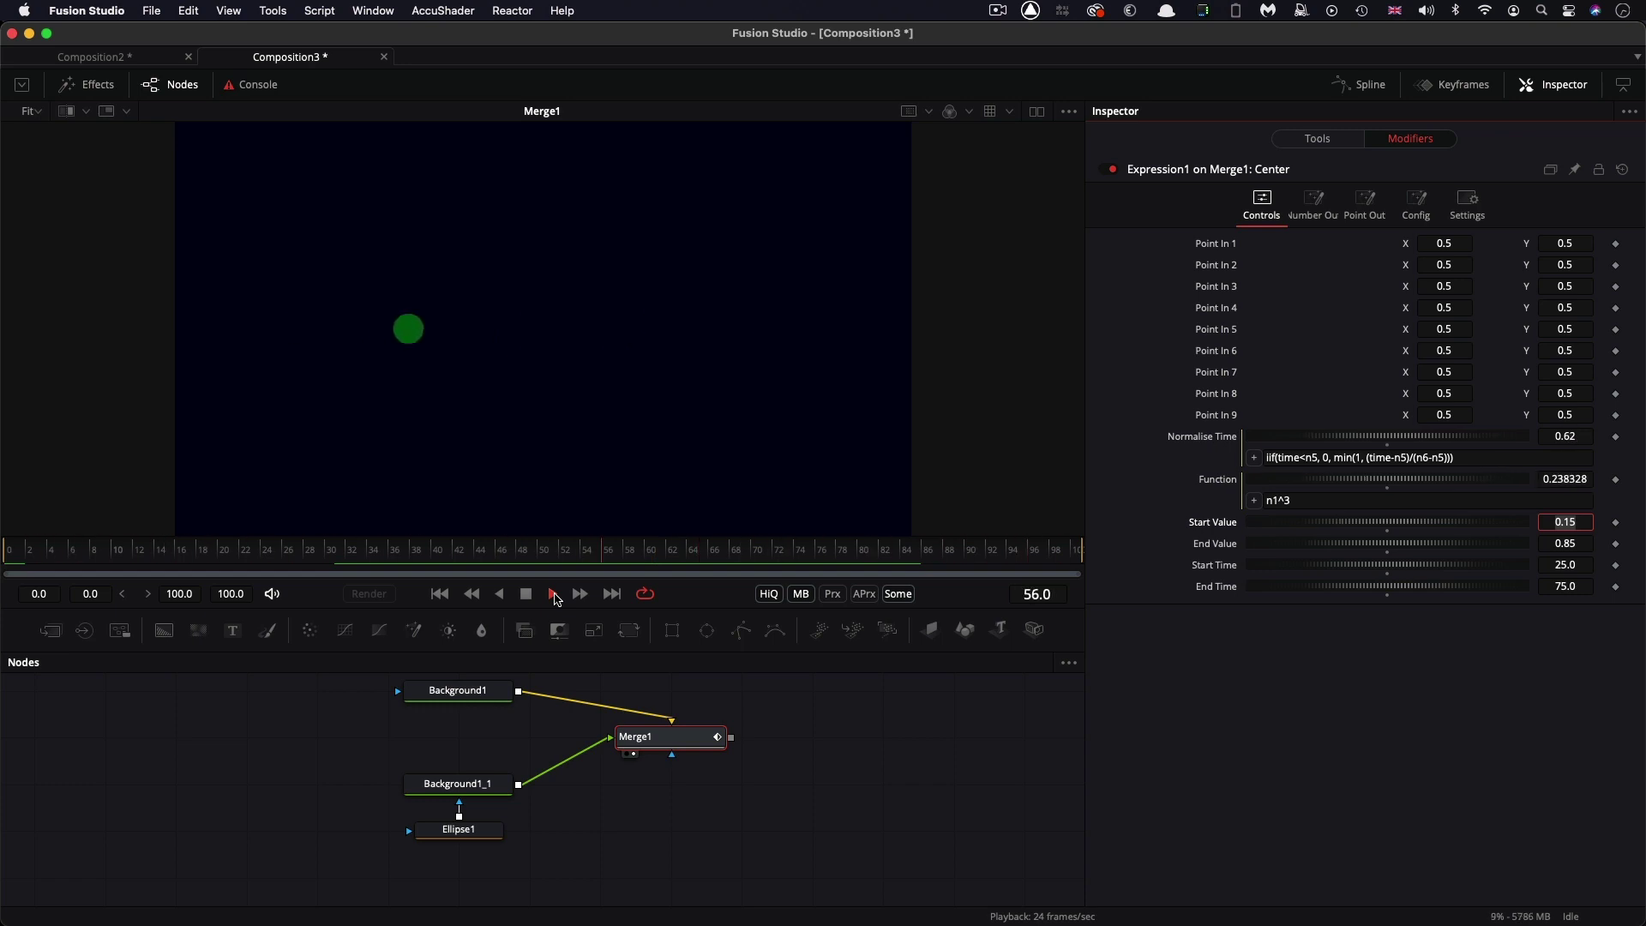
{"action": "left_click", "coordinate": [527, 594]}
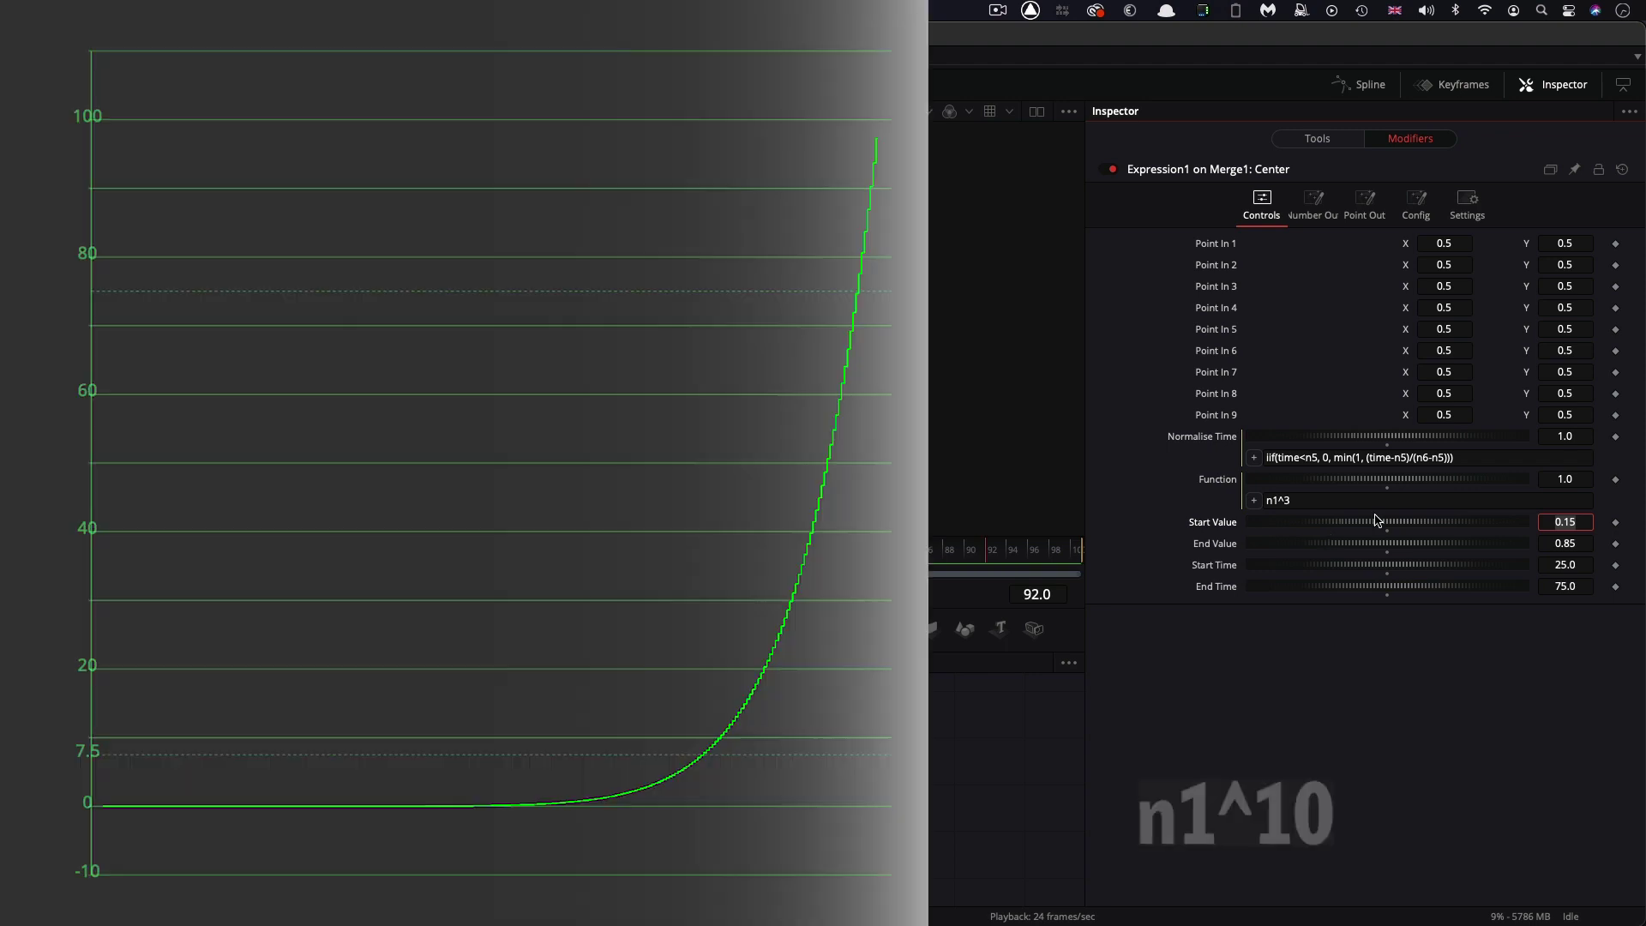
Step: Change the Function exponent to n1^10 and play back the steeper ease-in
{"action": "left_click", "coordinate": [1350, 501]}
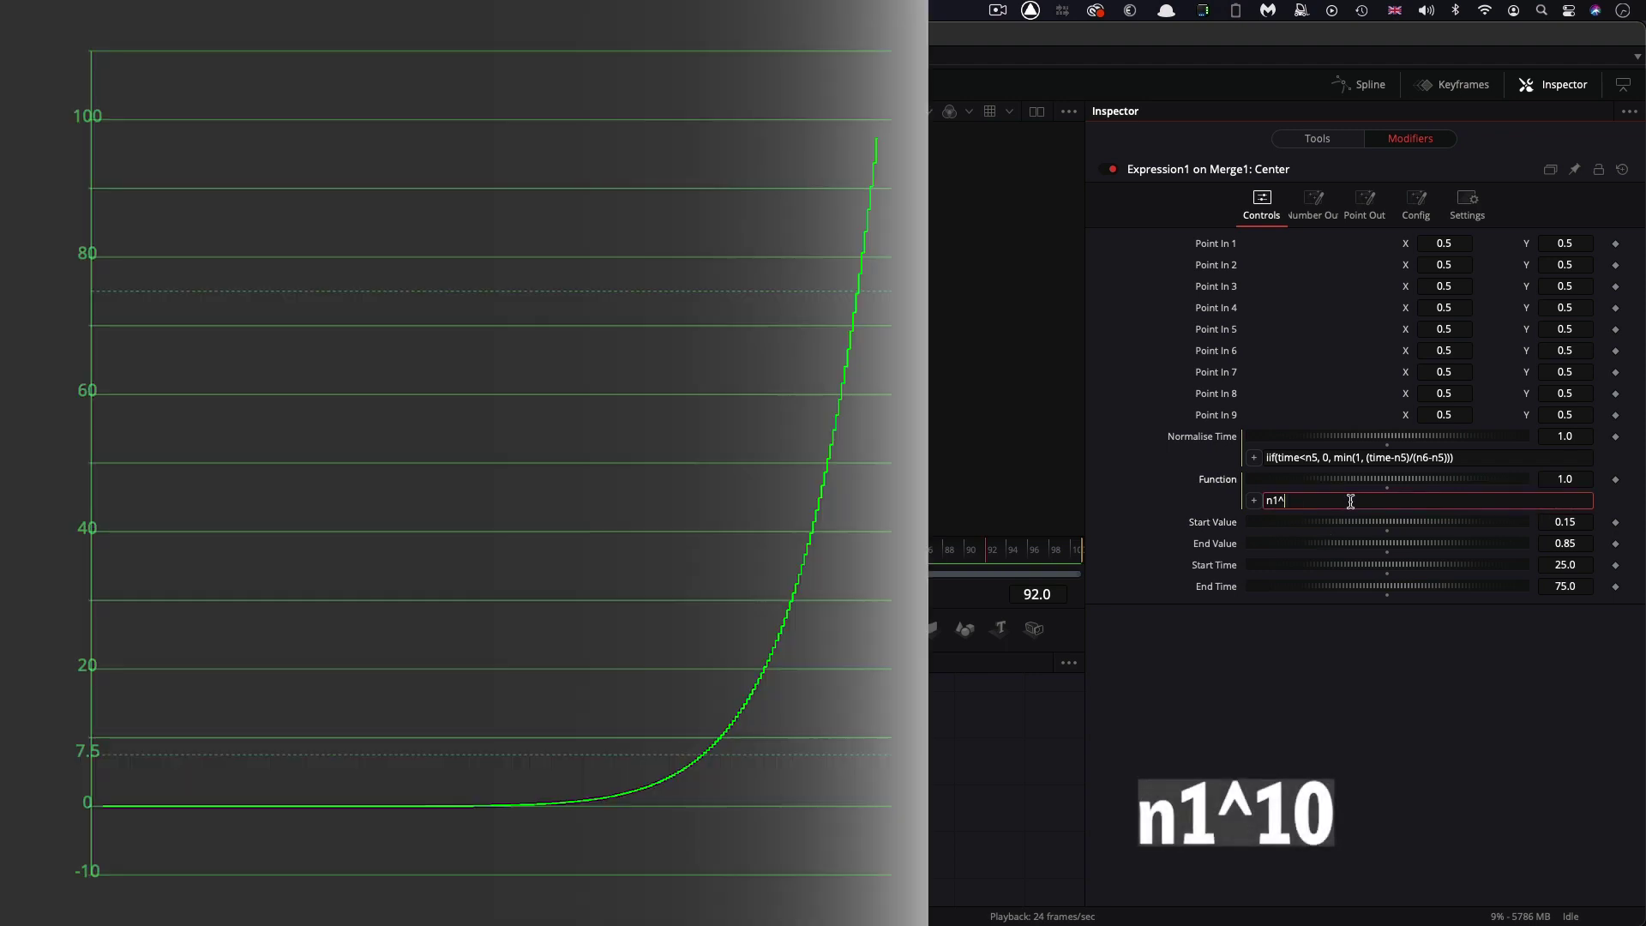
{"action": "type", "text": "10"}
{"action": "key", "text": "Tab"}
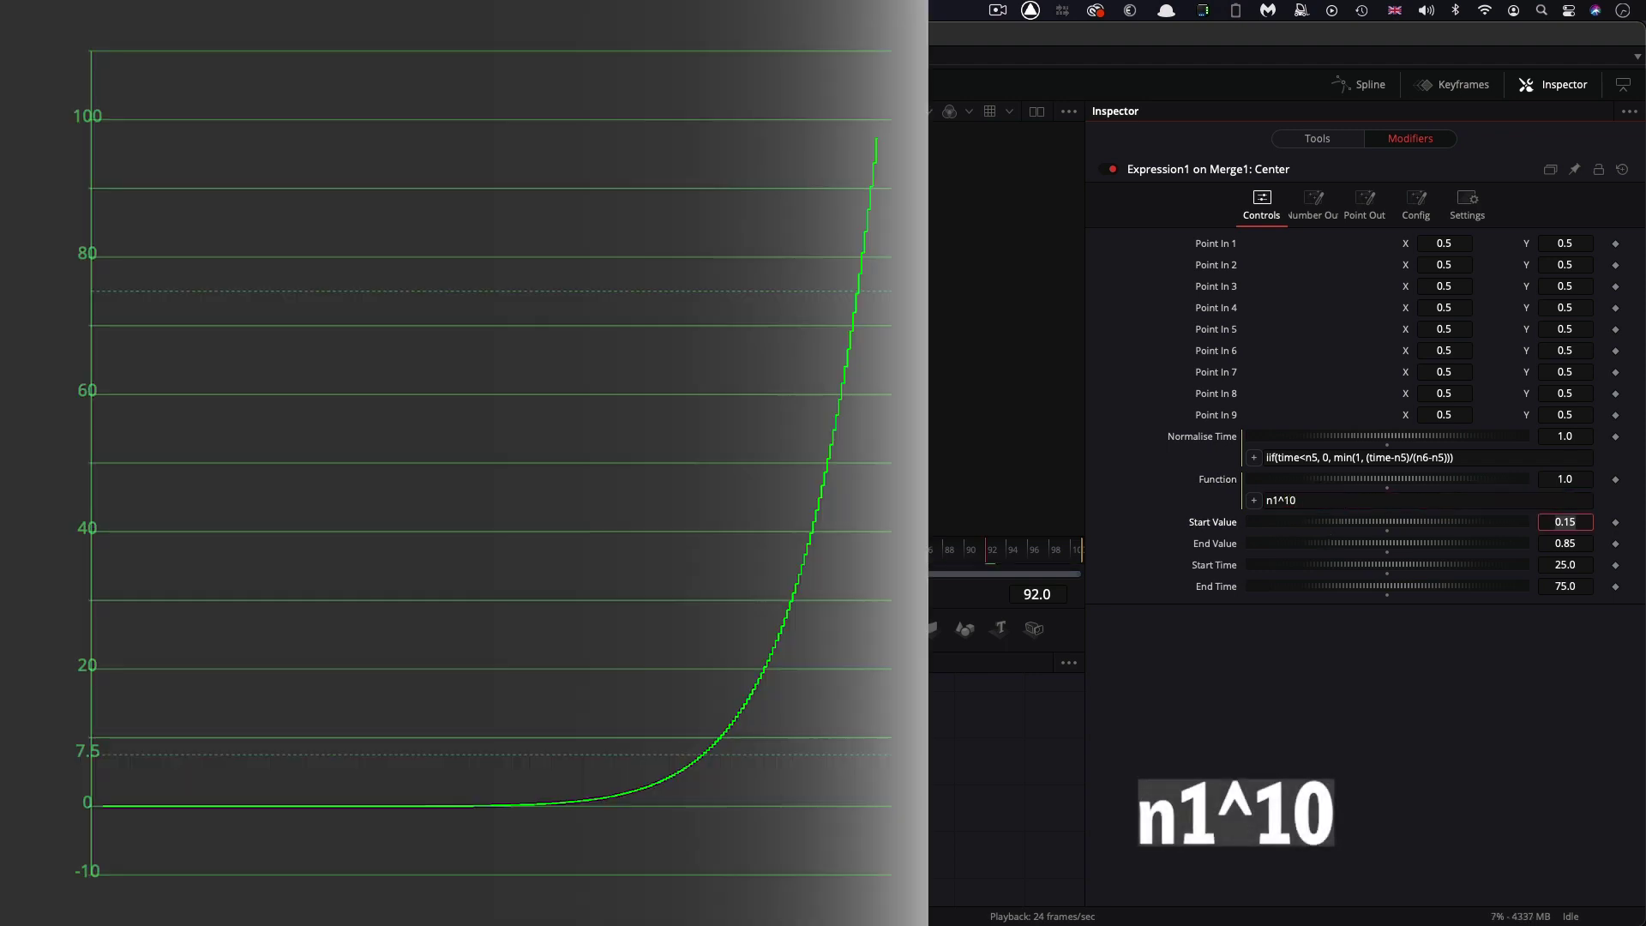
{"action": "left_click", "coordinate": [553, 595]}
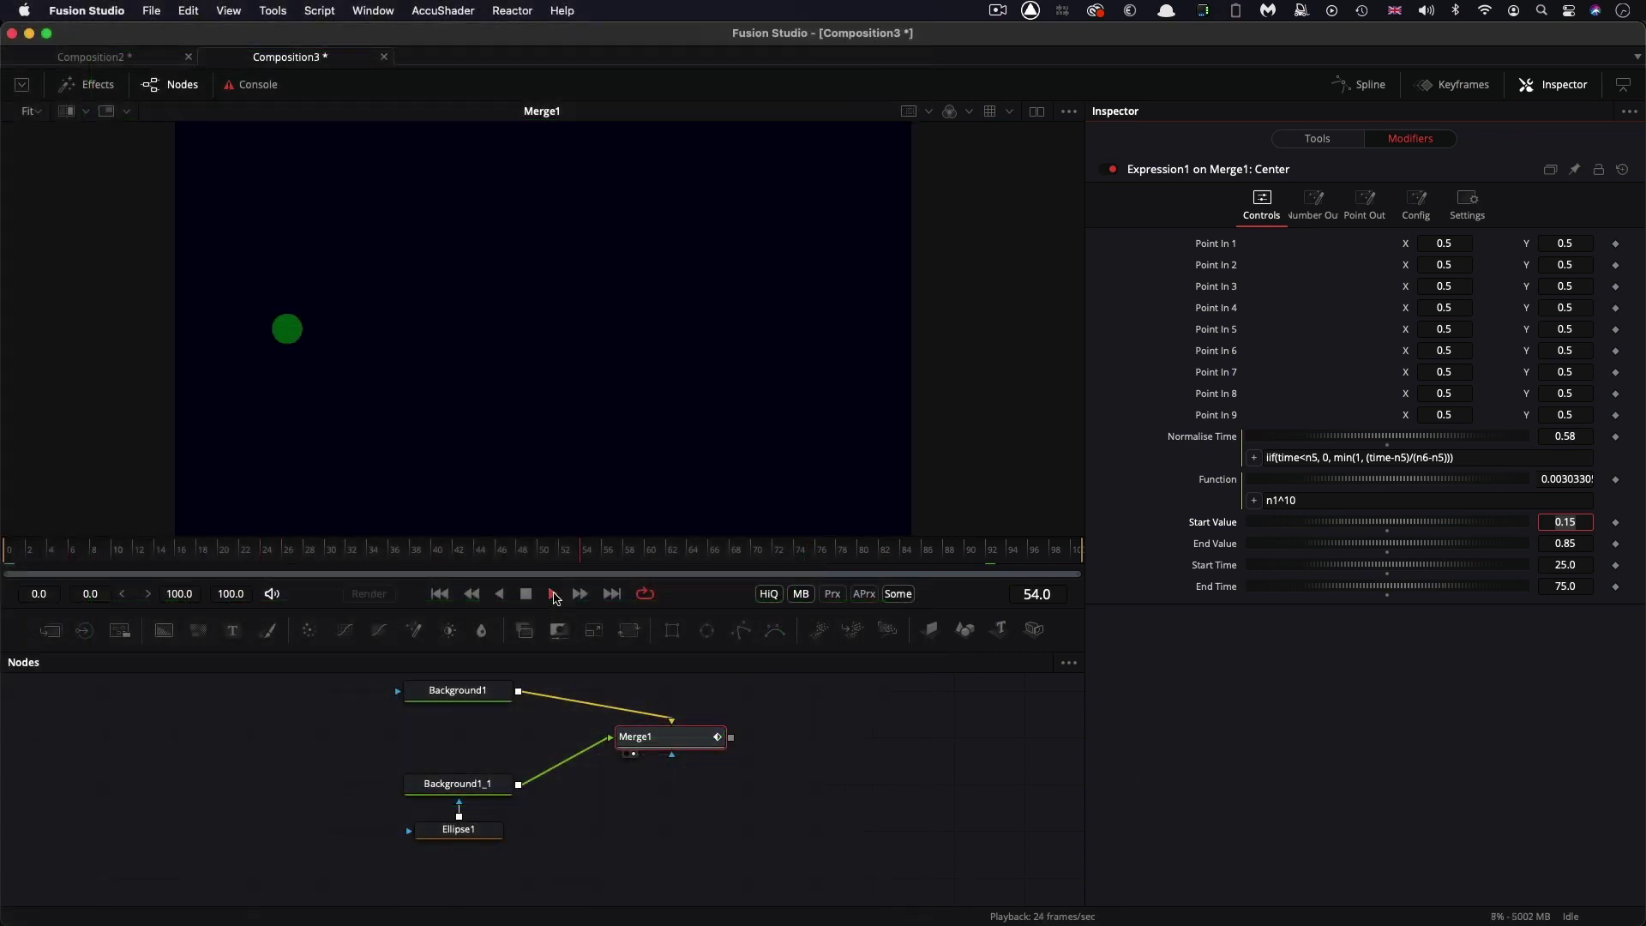
{"action": "left_click", "coordinate": [527, 595]}
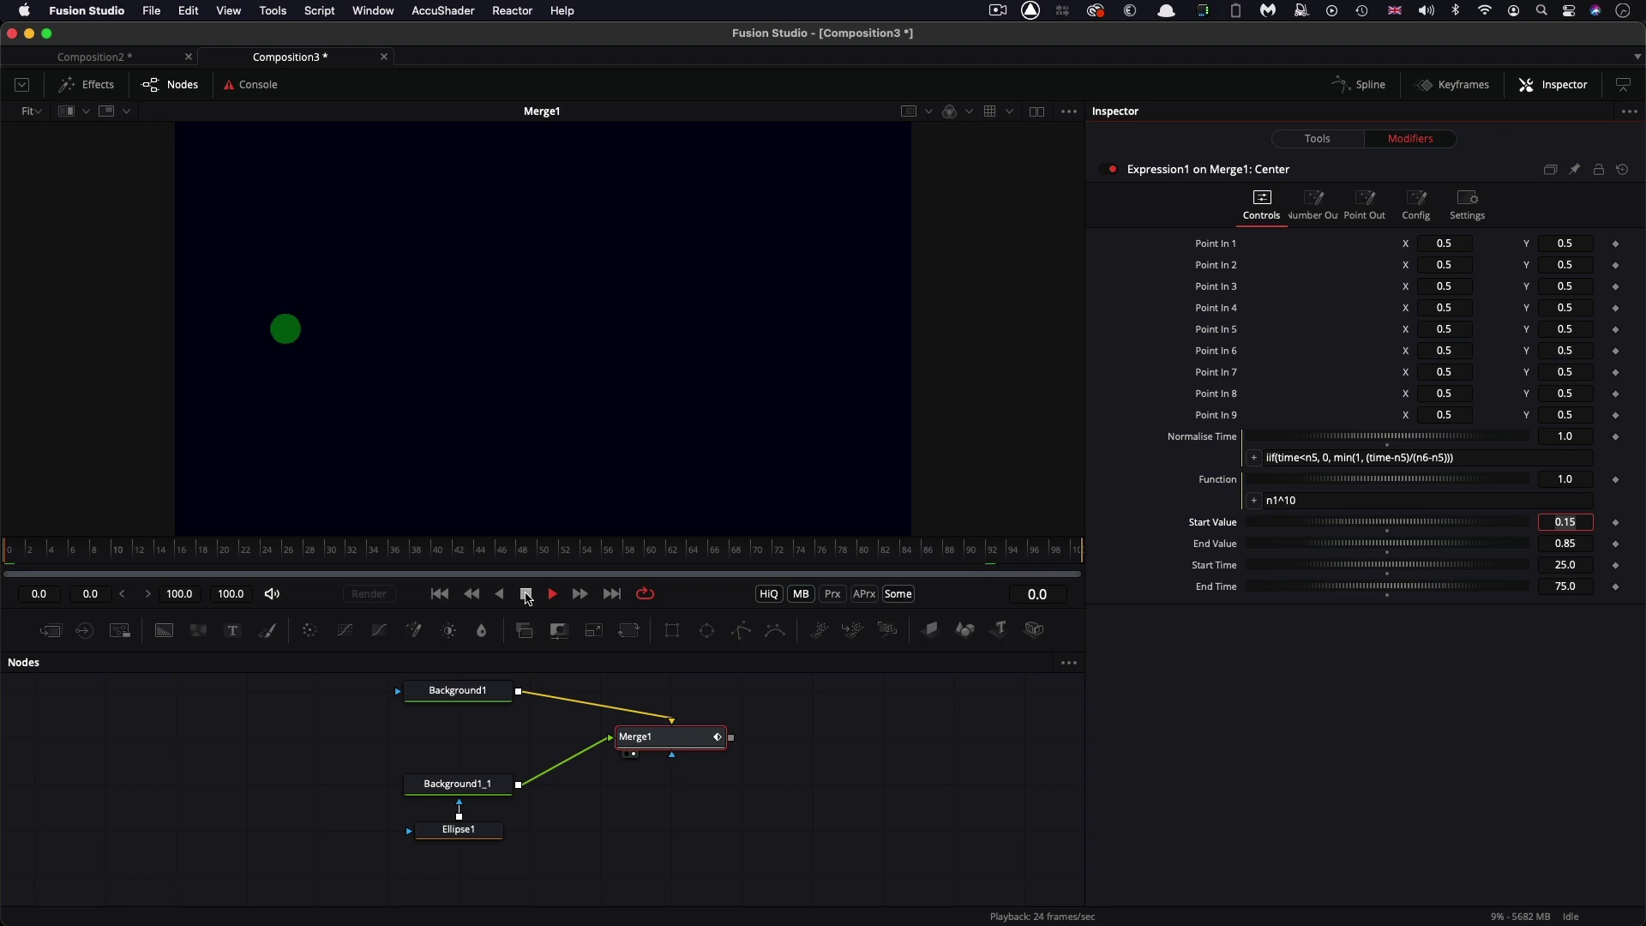
{"action": "left_click", "coordinate": [1365, 500]}
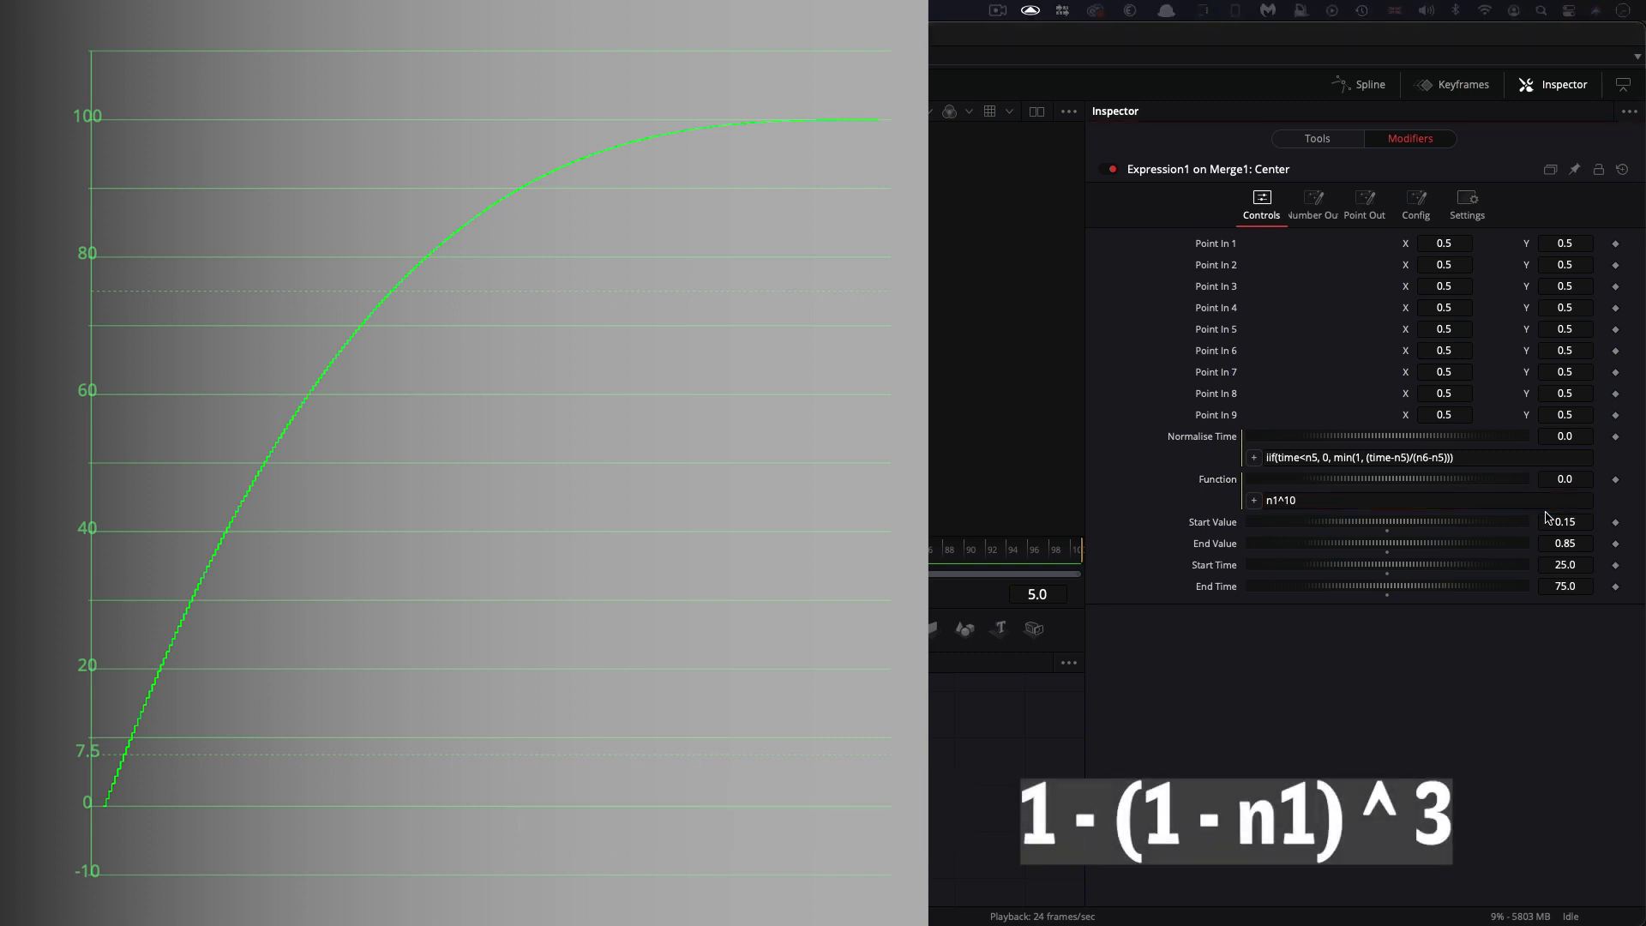
Step: Replace the easing Function with the cubic ease-out 1 - (1 - n1) ^ 3 and play it back
{"action": "left_click", "coordinate": [1360, 500]}
{"action": "key", "text": "ctrl+a"}
{"action": "type", "text": "1 - (1 - n1) ^ 3"}
{"action": "key", "text": "Return"}
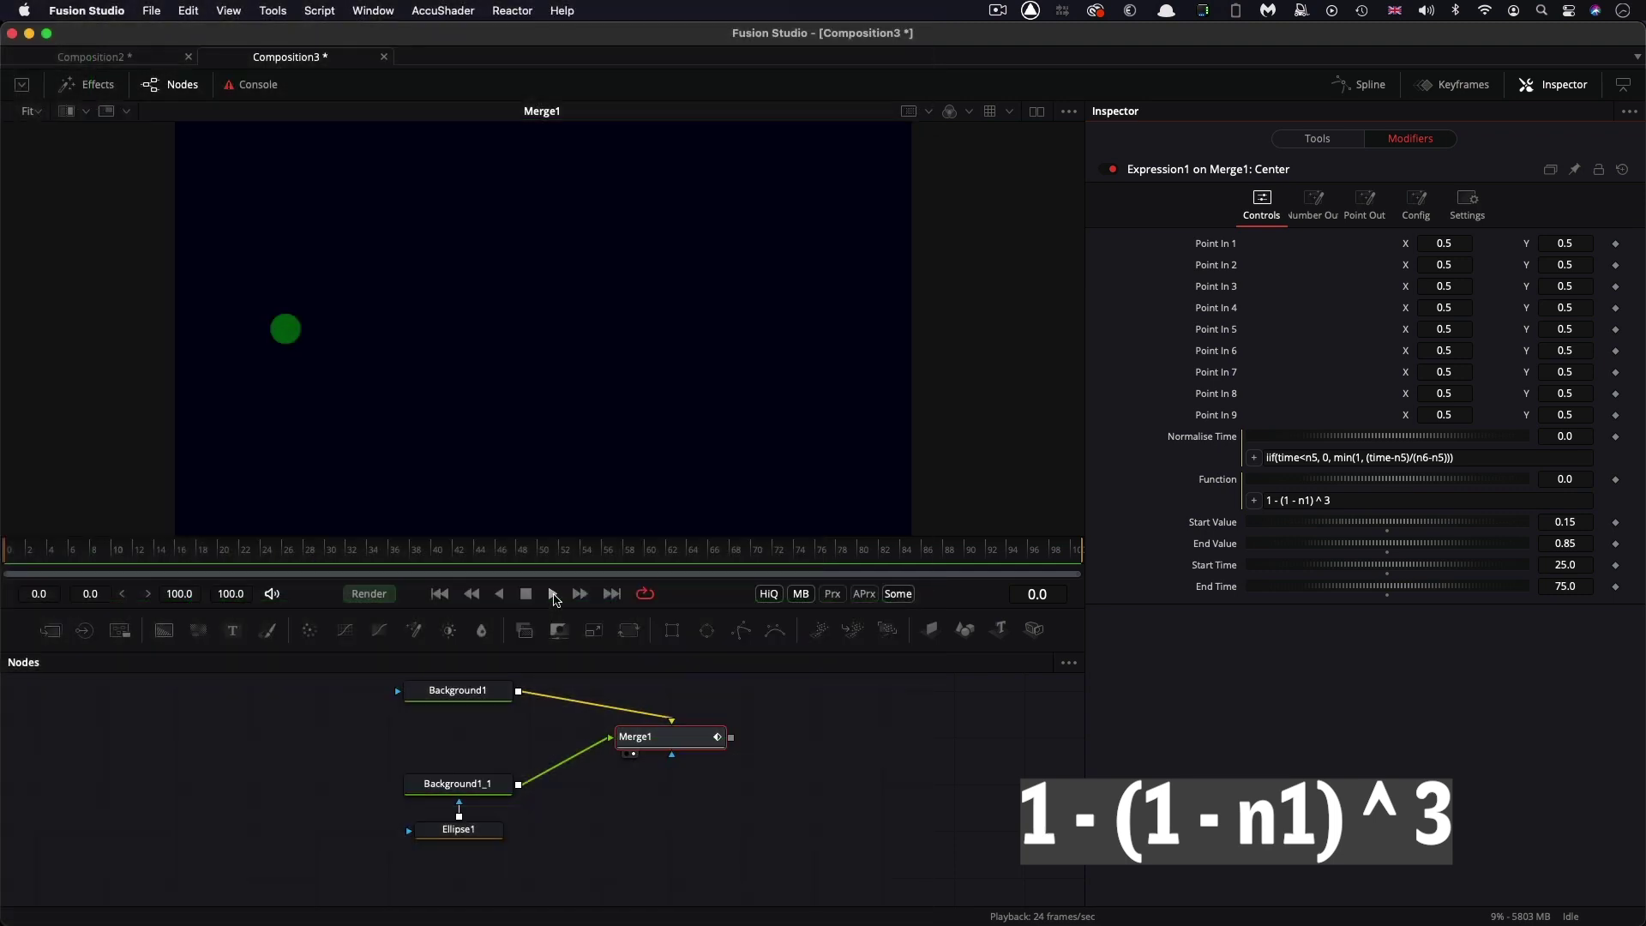
{"action": "left_click", "coordinate": [554, 595]}
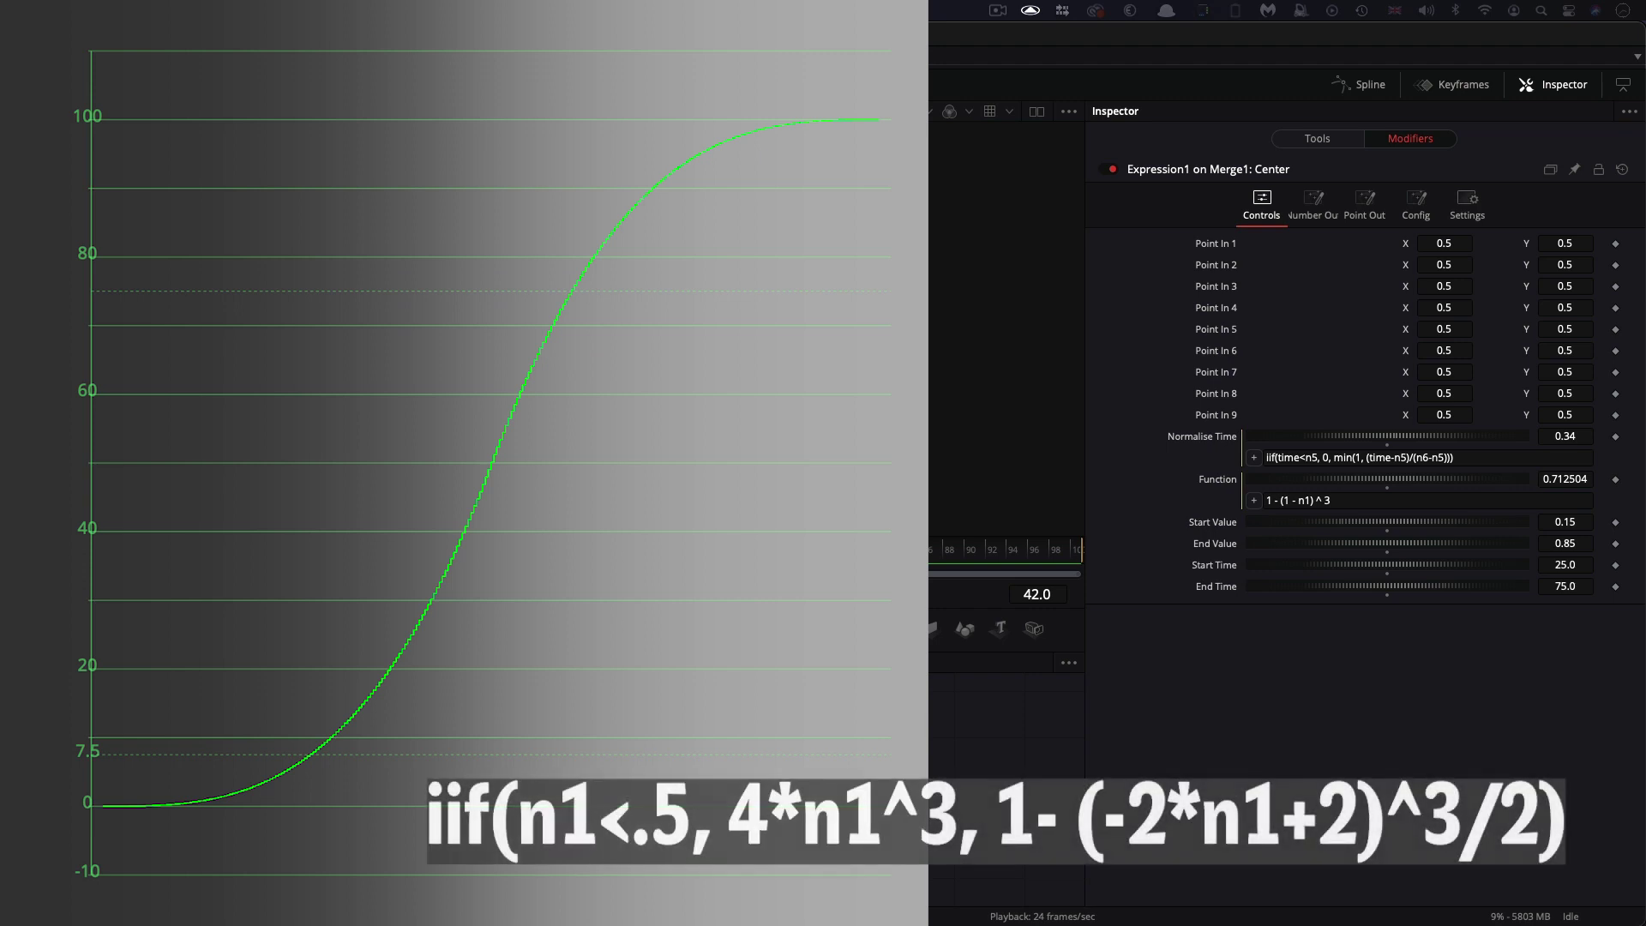
Step: Set the Function to iif(n1<.5, 4*n1^3, 1- (-2*n1+2)^3/2) and preview the ease-in-out once
{"action": "left_click", "coordinate": [1383, 501]}
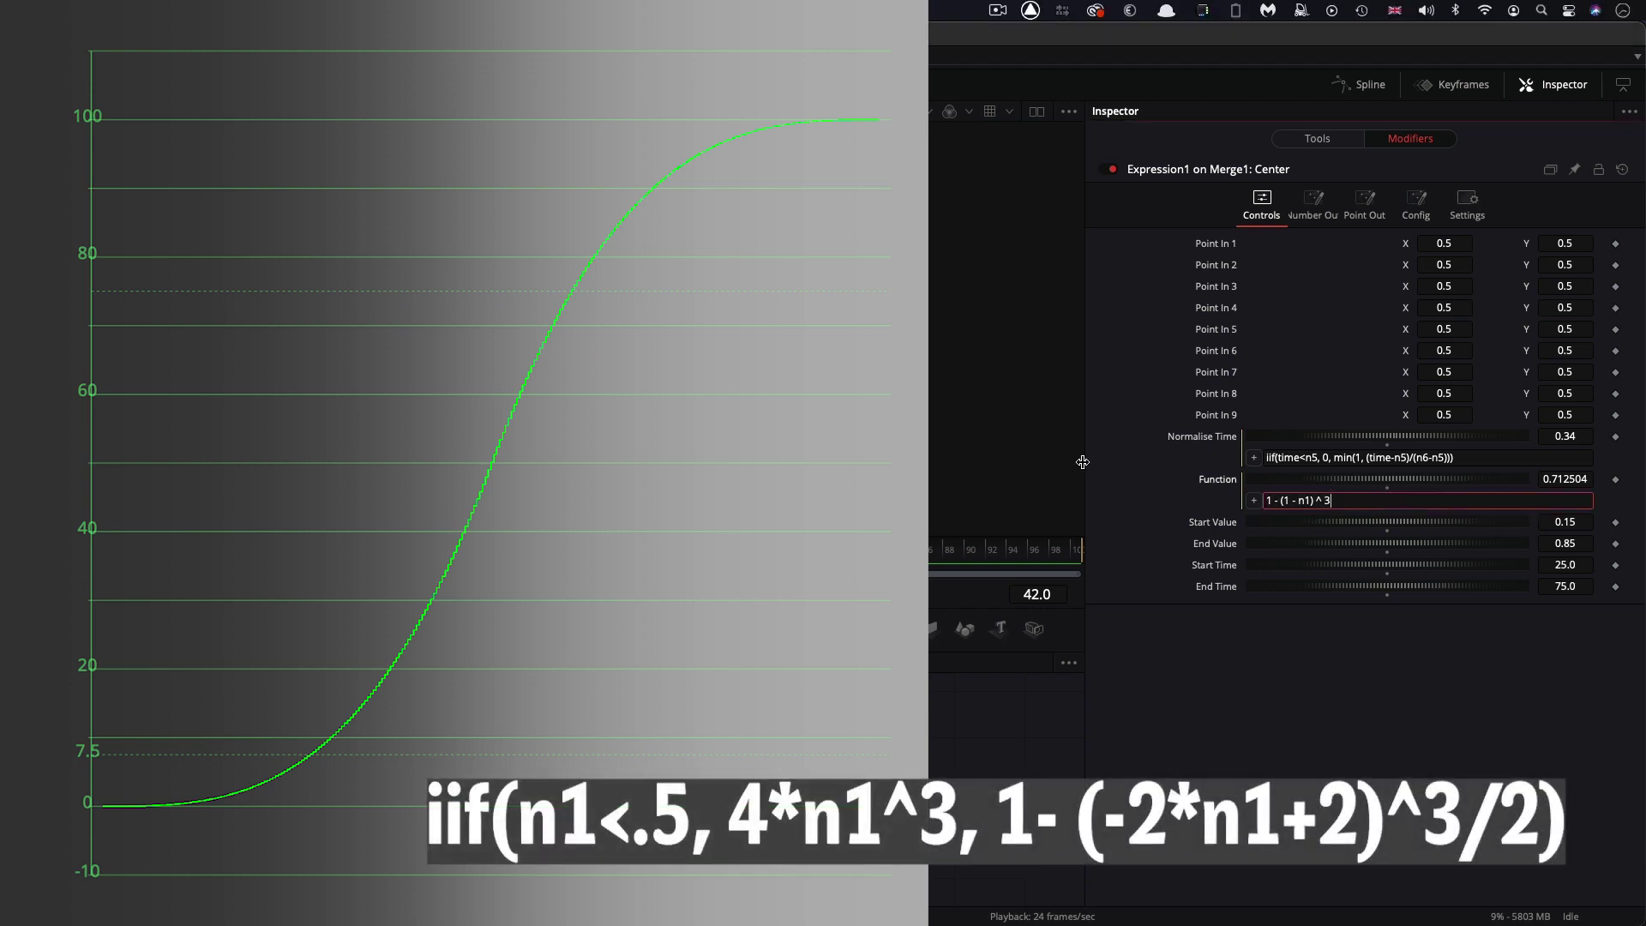
{"action": "key", "text": "super+a"}
{"action": "type", "text": "iif(n1<.5, 4*n1^3, 1- (-2*n1+2)^3/2)"}
{"action": "key", "text": "Return"}
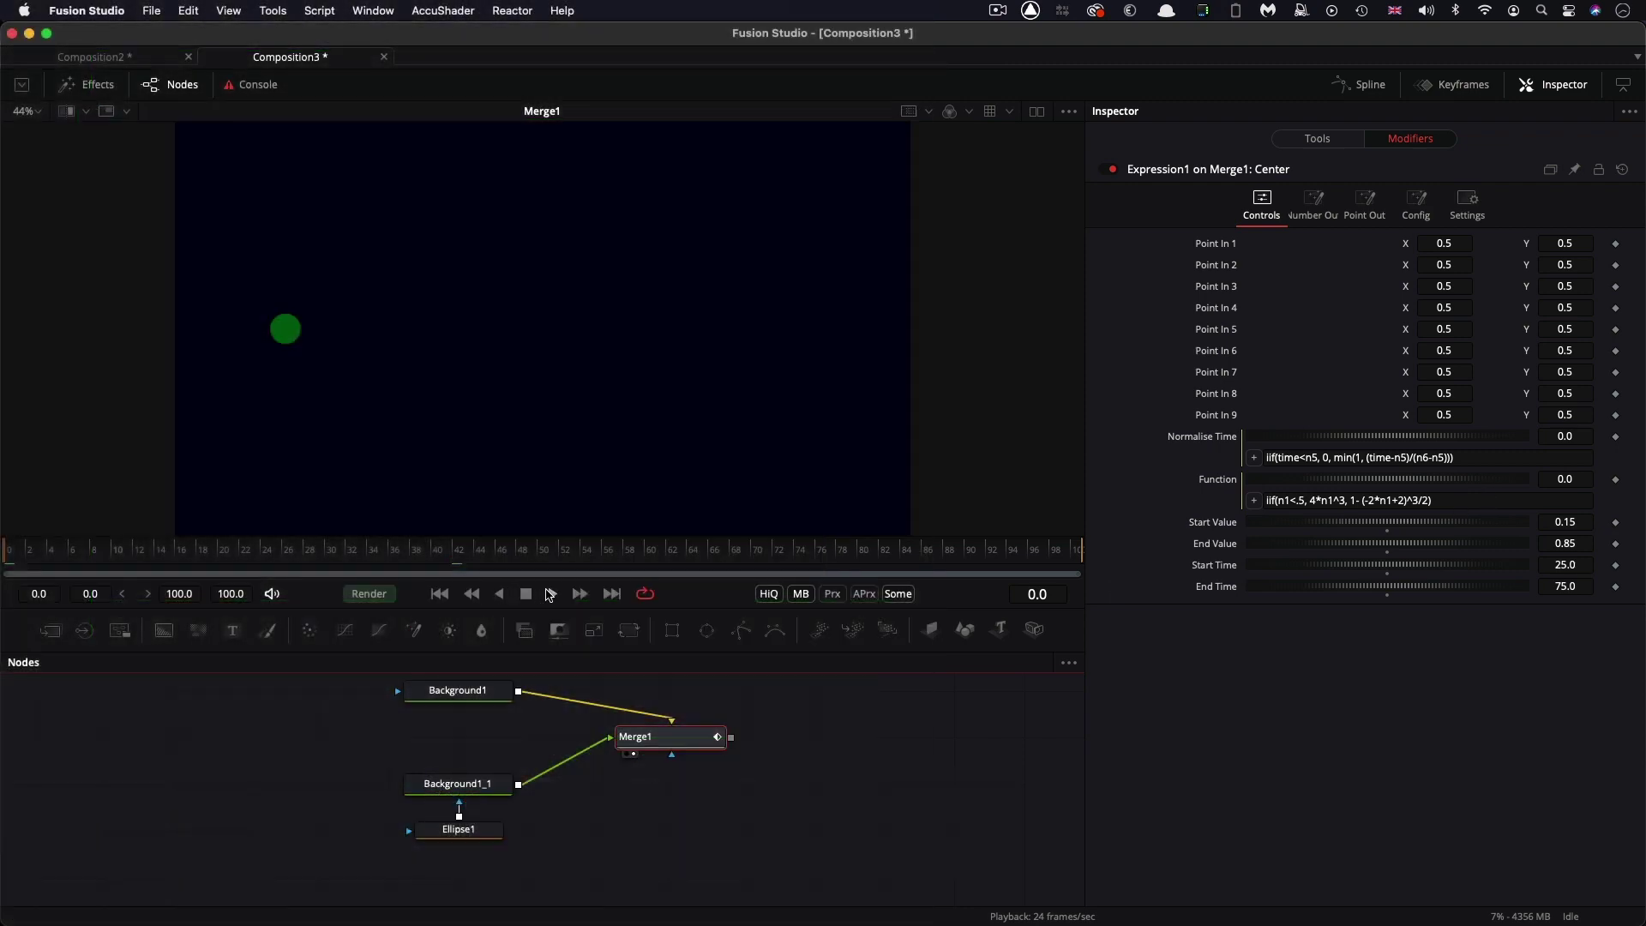
{"action": "left_click", "coordinate": [550, 595]}
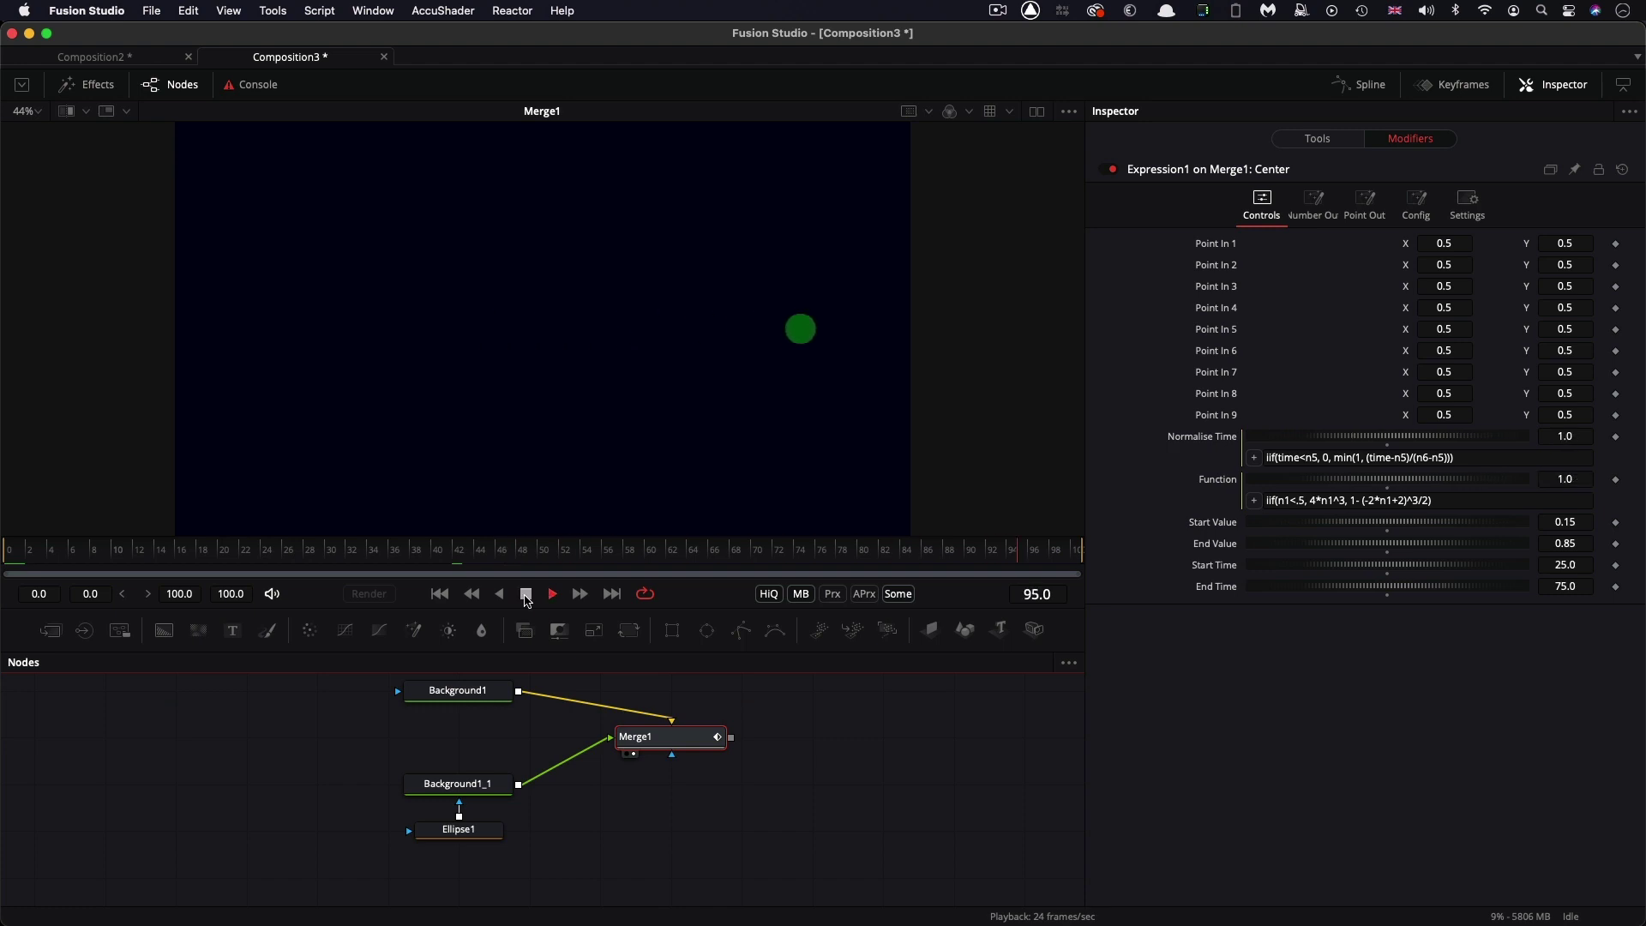
{"action": "left_click", "coordinate": [526, 598]}
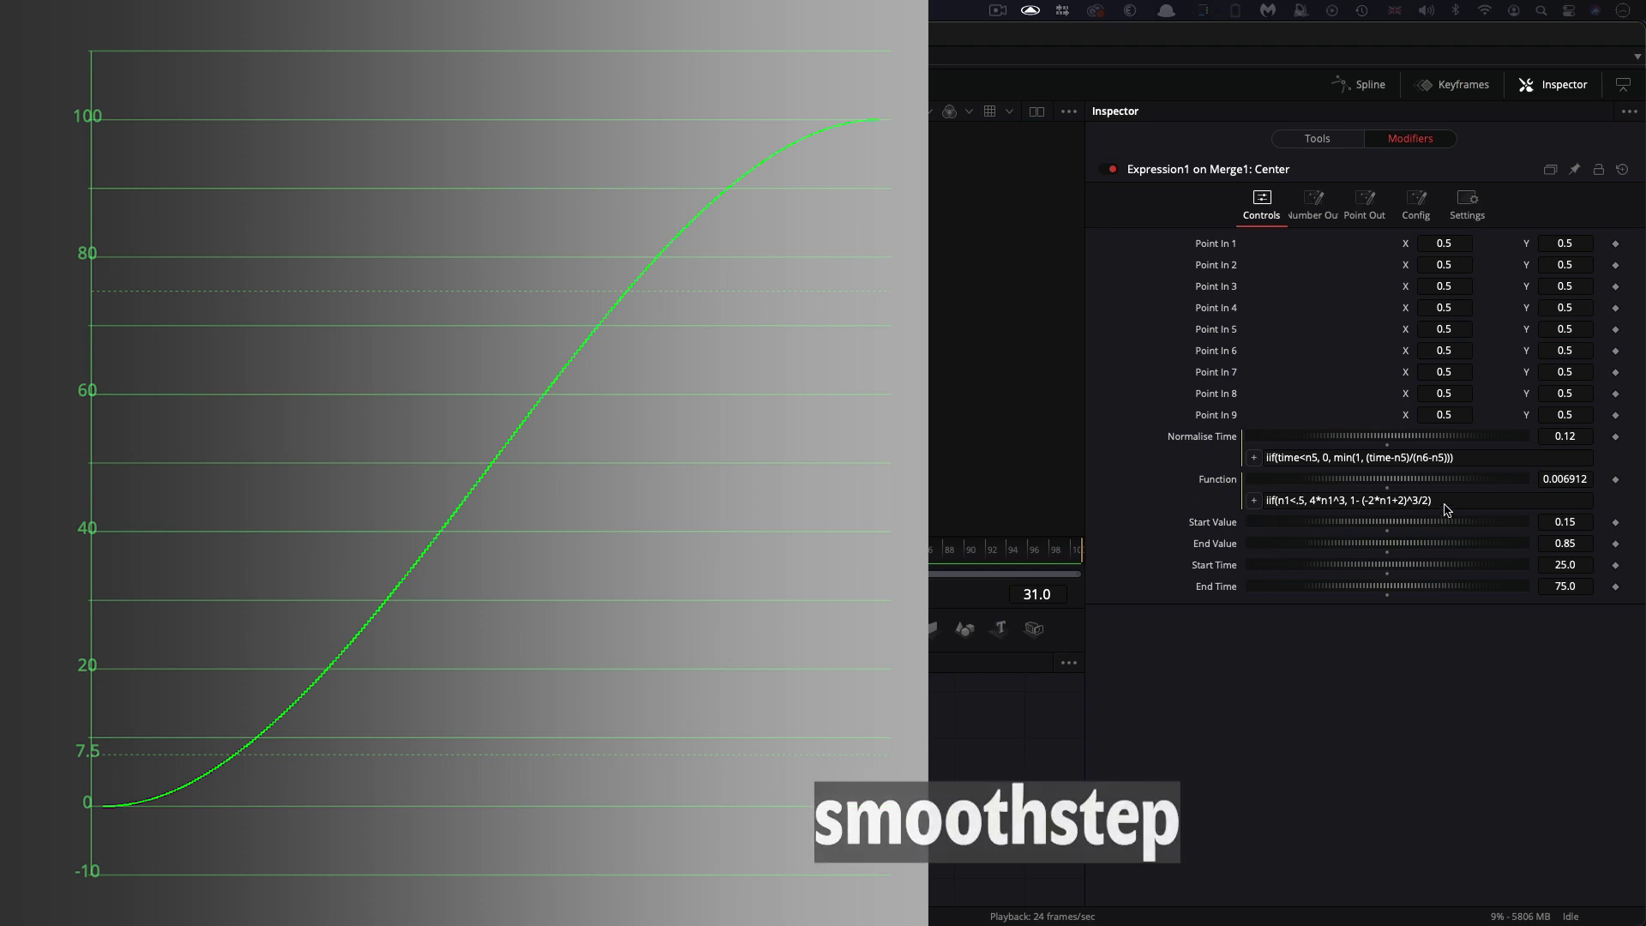
Step: Replace the Function with the smoothstep (n1^2*(3-2*n1)) and preview it from frame 0
{"action": "left_click_drag", "start_coordinate": [1489, 500], "coordinate": [1000, 471]}
{"action": "type", "text": "(n1^2*(3-2*n1))"}
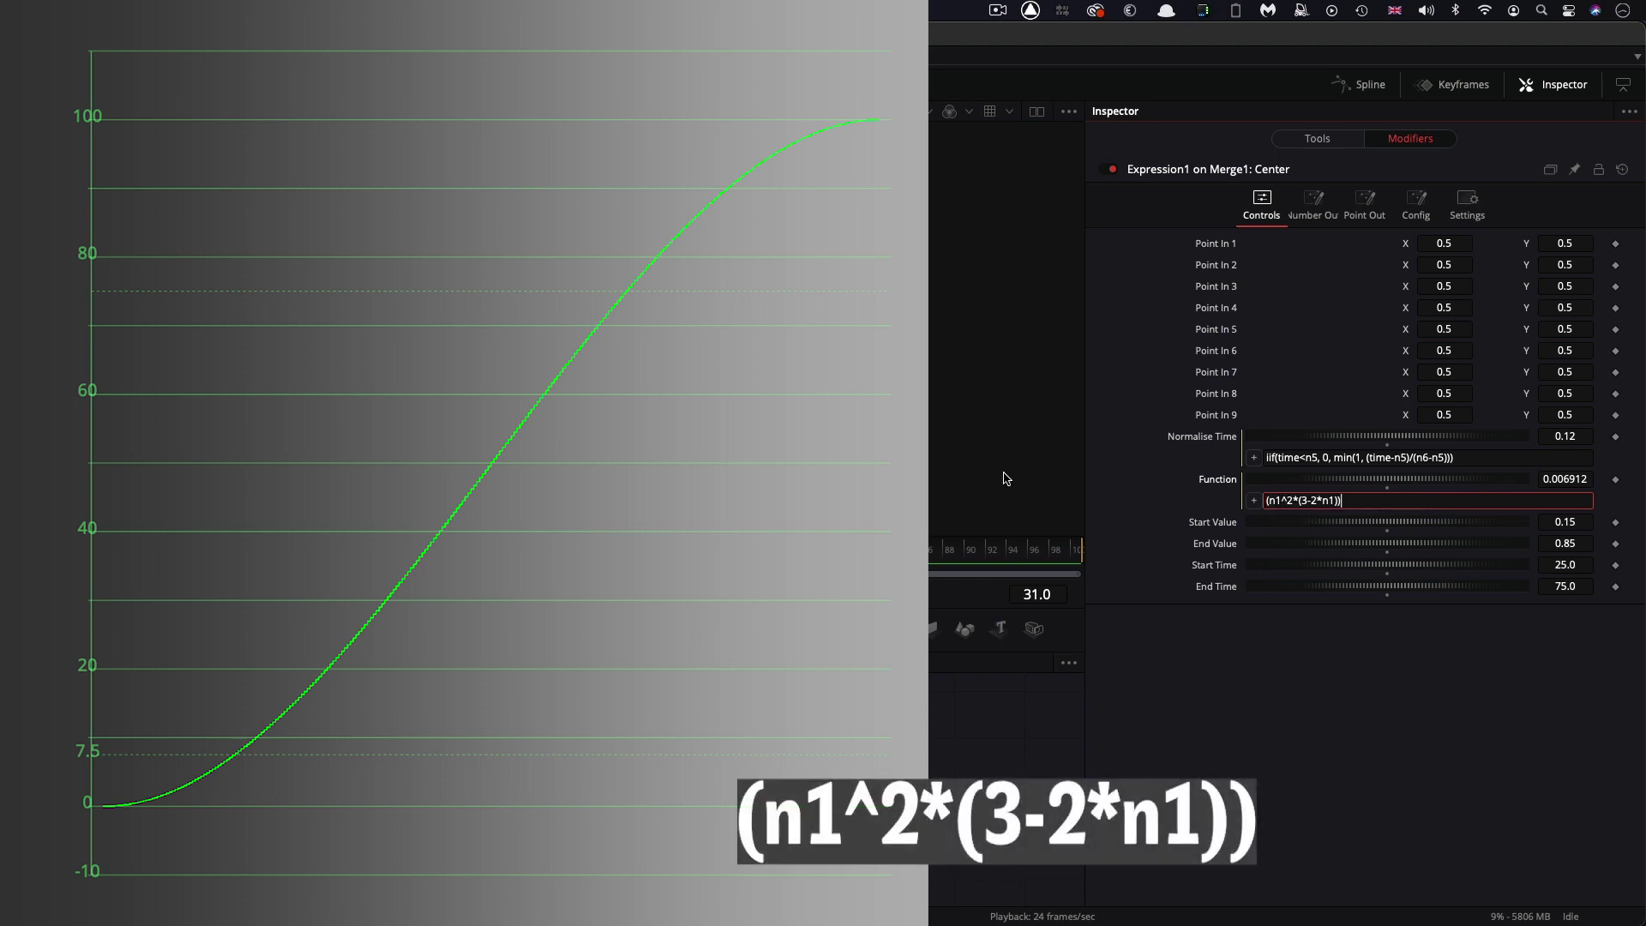
{"action": "key", "text": "Tab"}
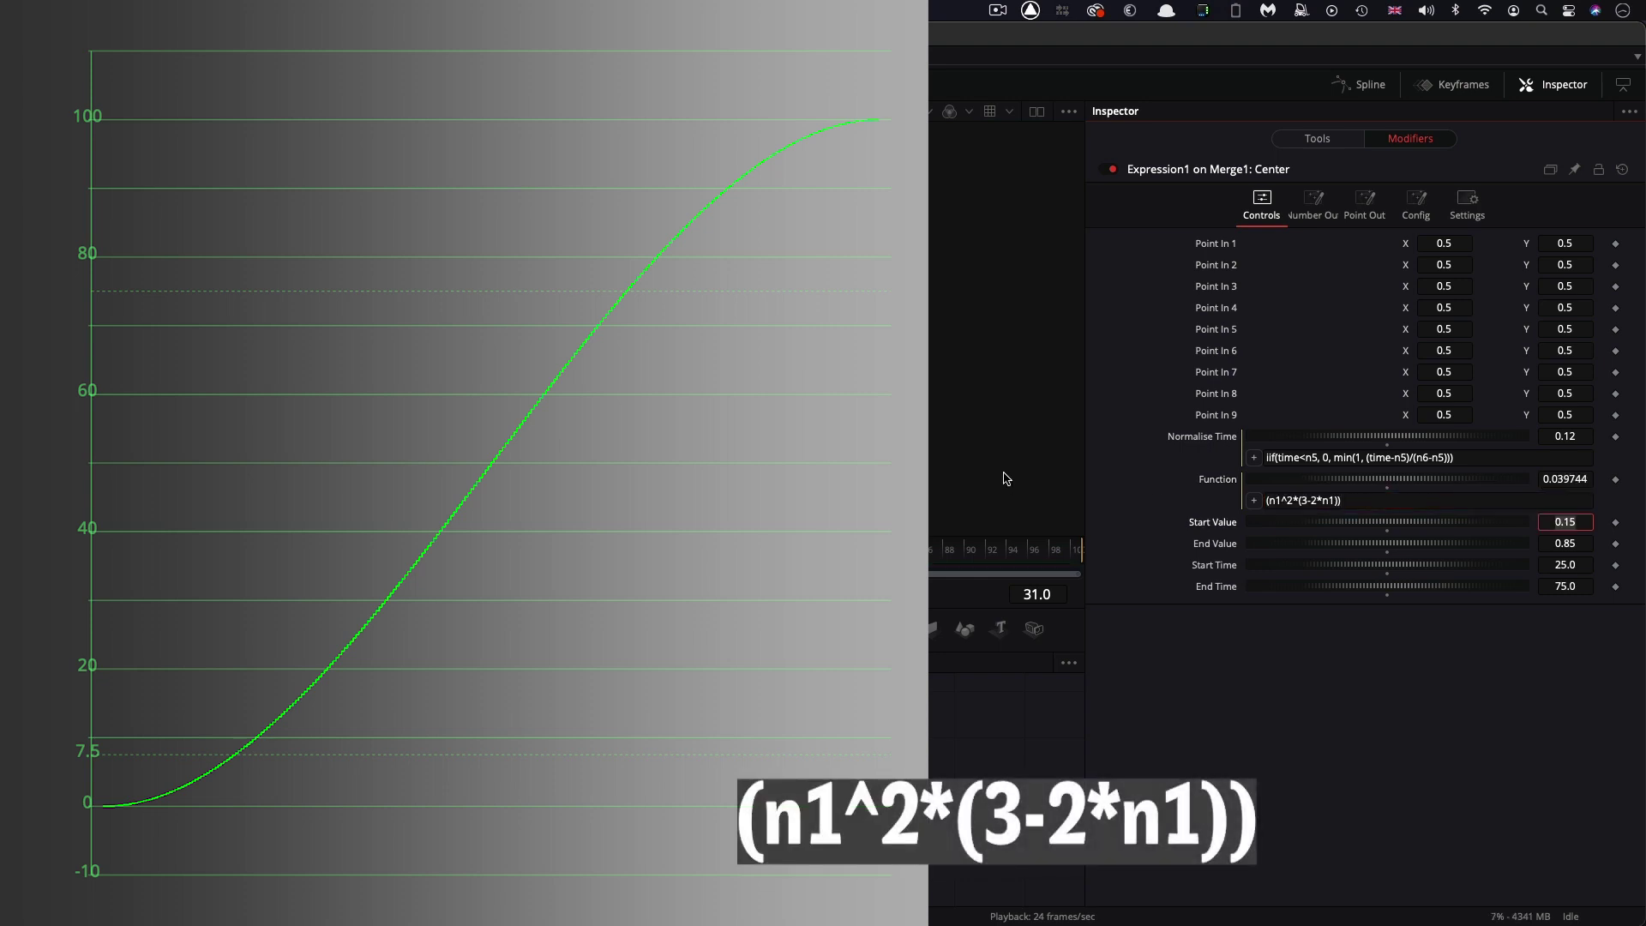
{"action": "key", "text": "Home"}
{"action": "left_click", "coordinate": [554, 594]}
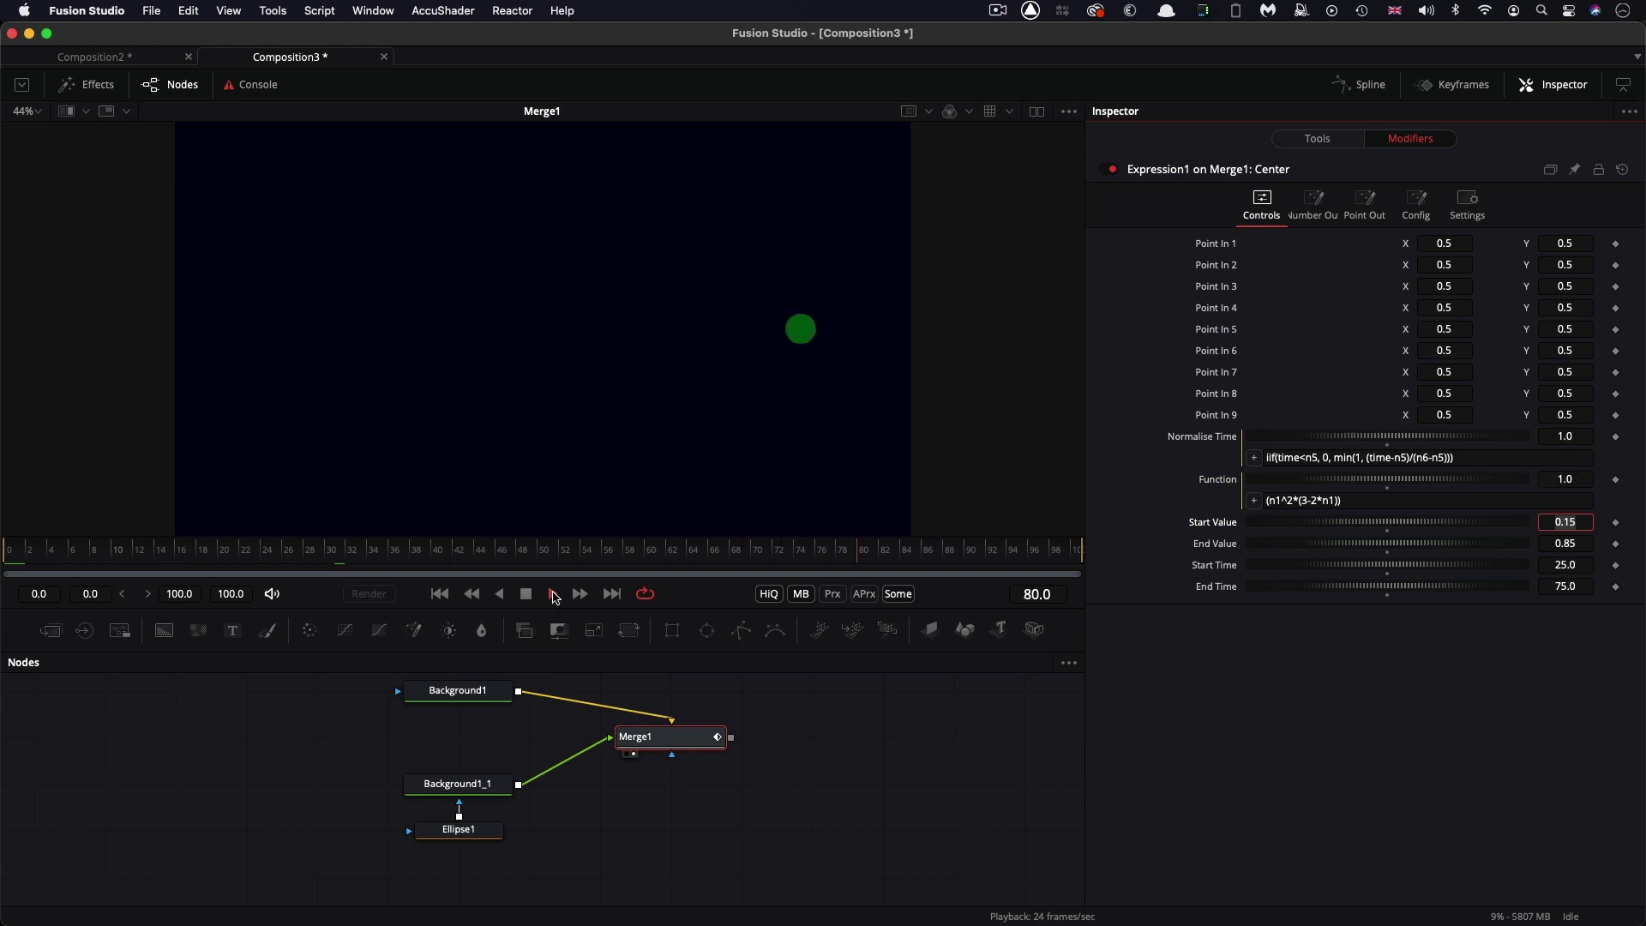
{"action": "left_click", "coordinate": [529, 595]}
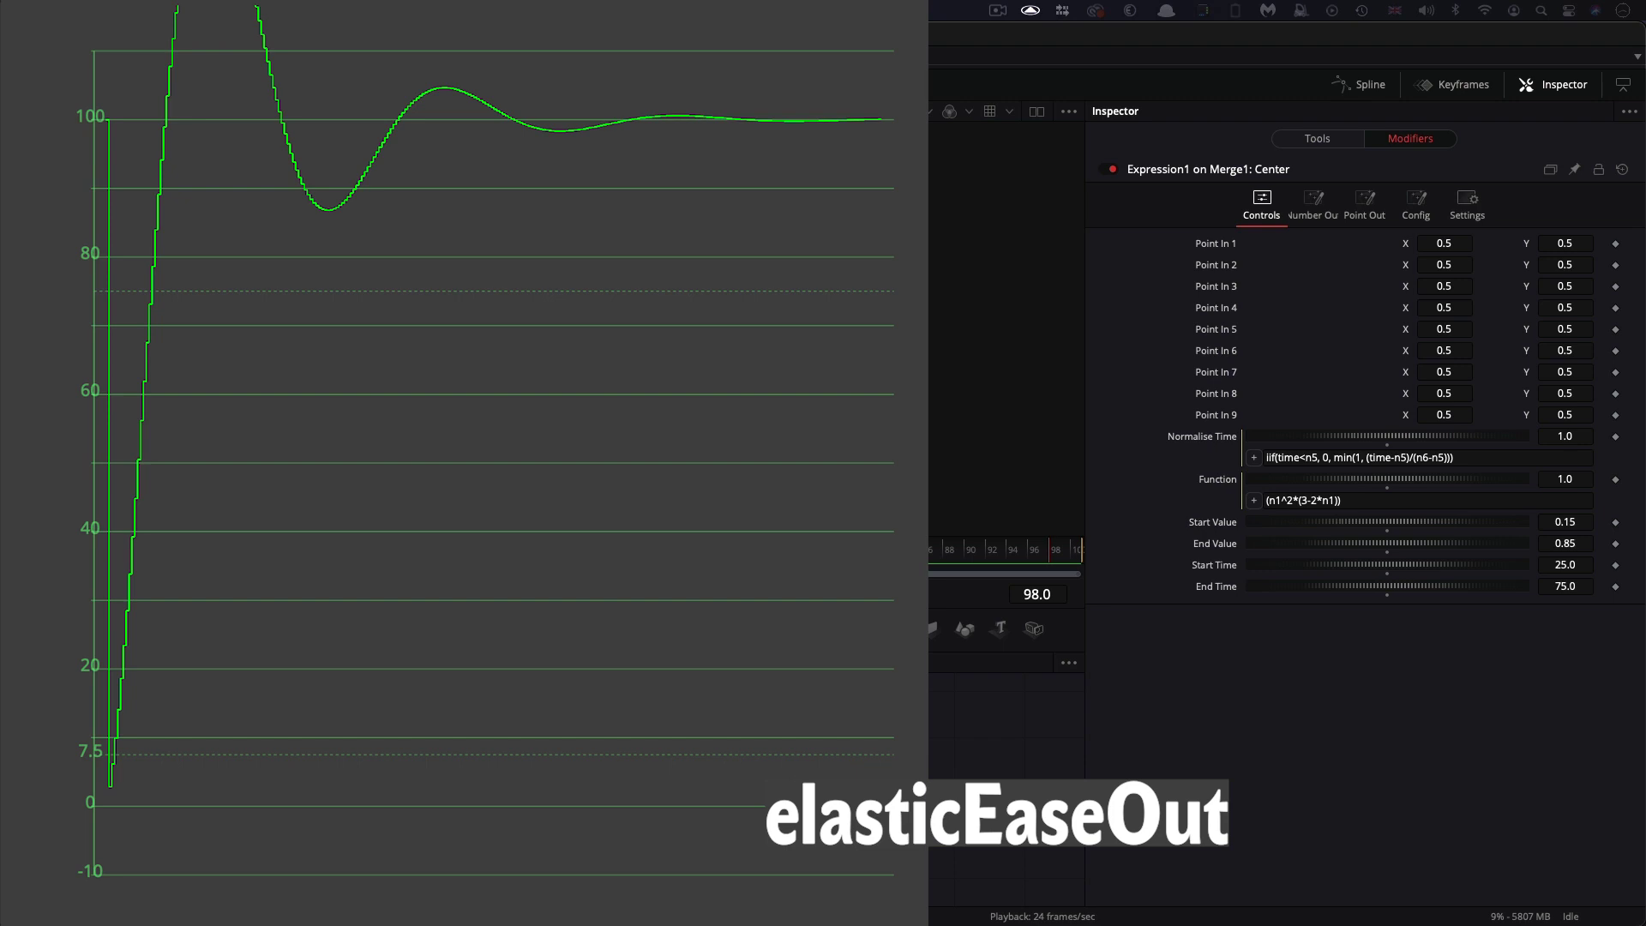
Step: Set the Function to the elastic ease-out 2^(-10*n1)*sin((n1*10-.75)*(2*pi/3))+1 and rewind
{"action": "left_click", "coordinate": [1418, 499]}
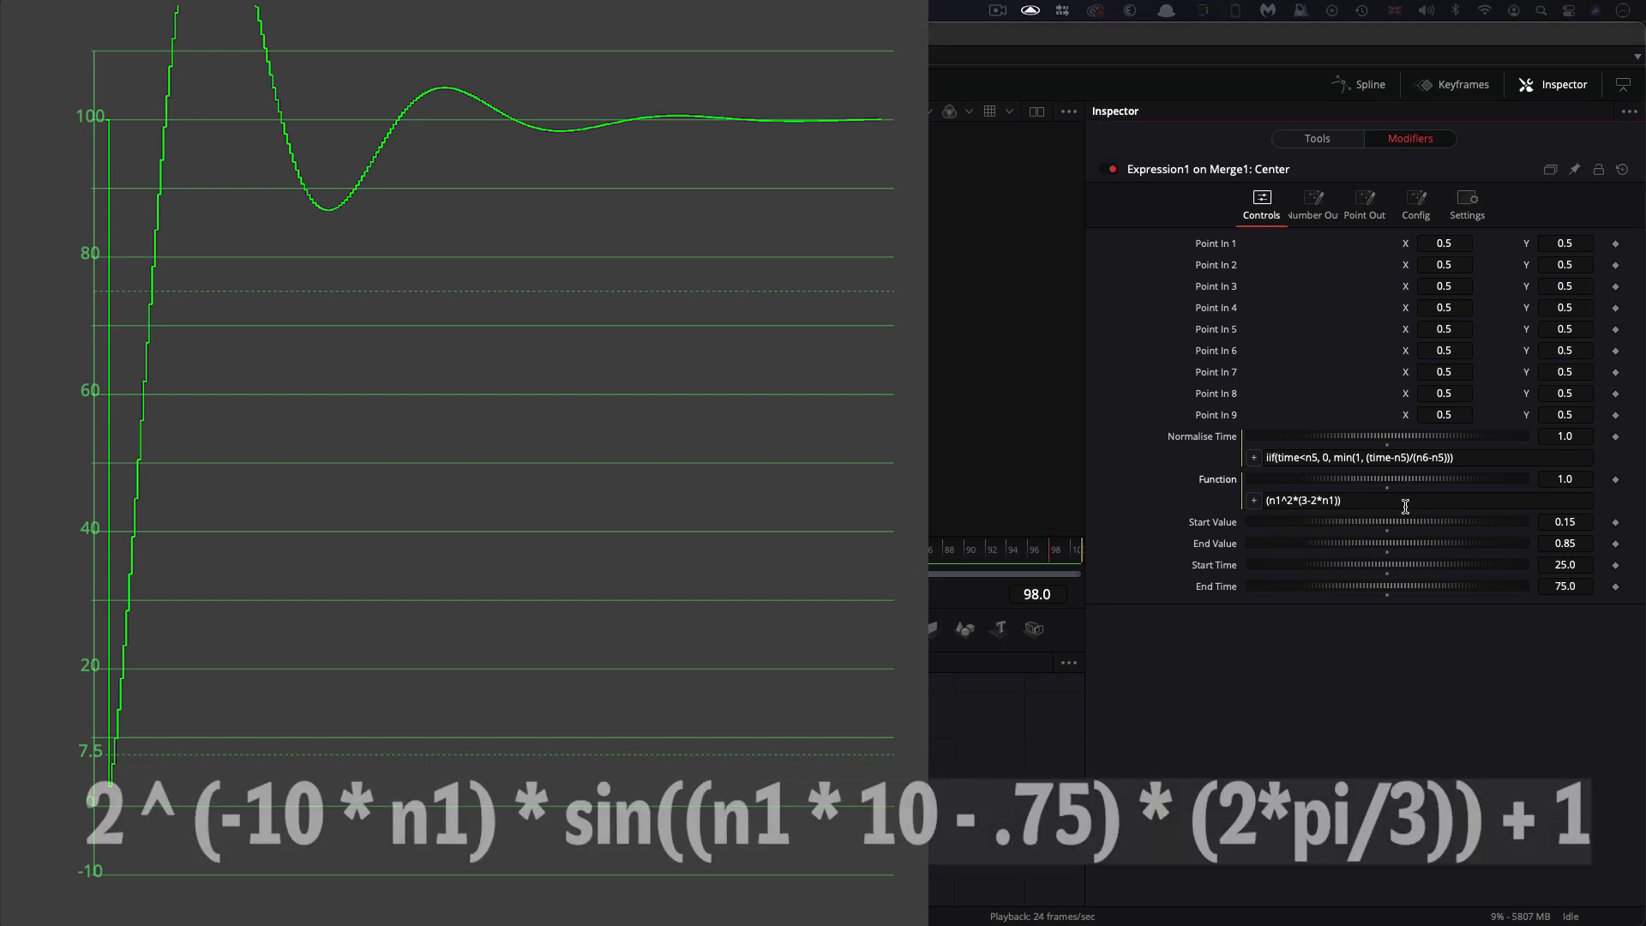
{"action": "key", "text": "super+a"}
{"action": "type", "text": "2 ^ (-10 * n1) * sin((n1 * 10 - .75) * (2*pi/3)) + 1"}
{"action": "key", "text": "Tab"}
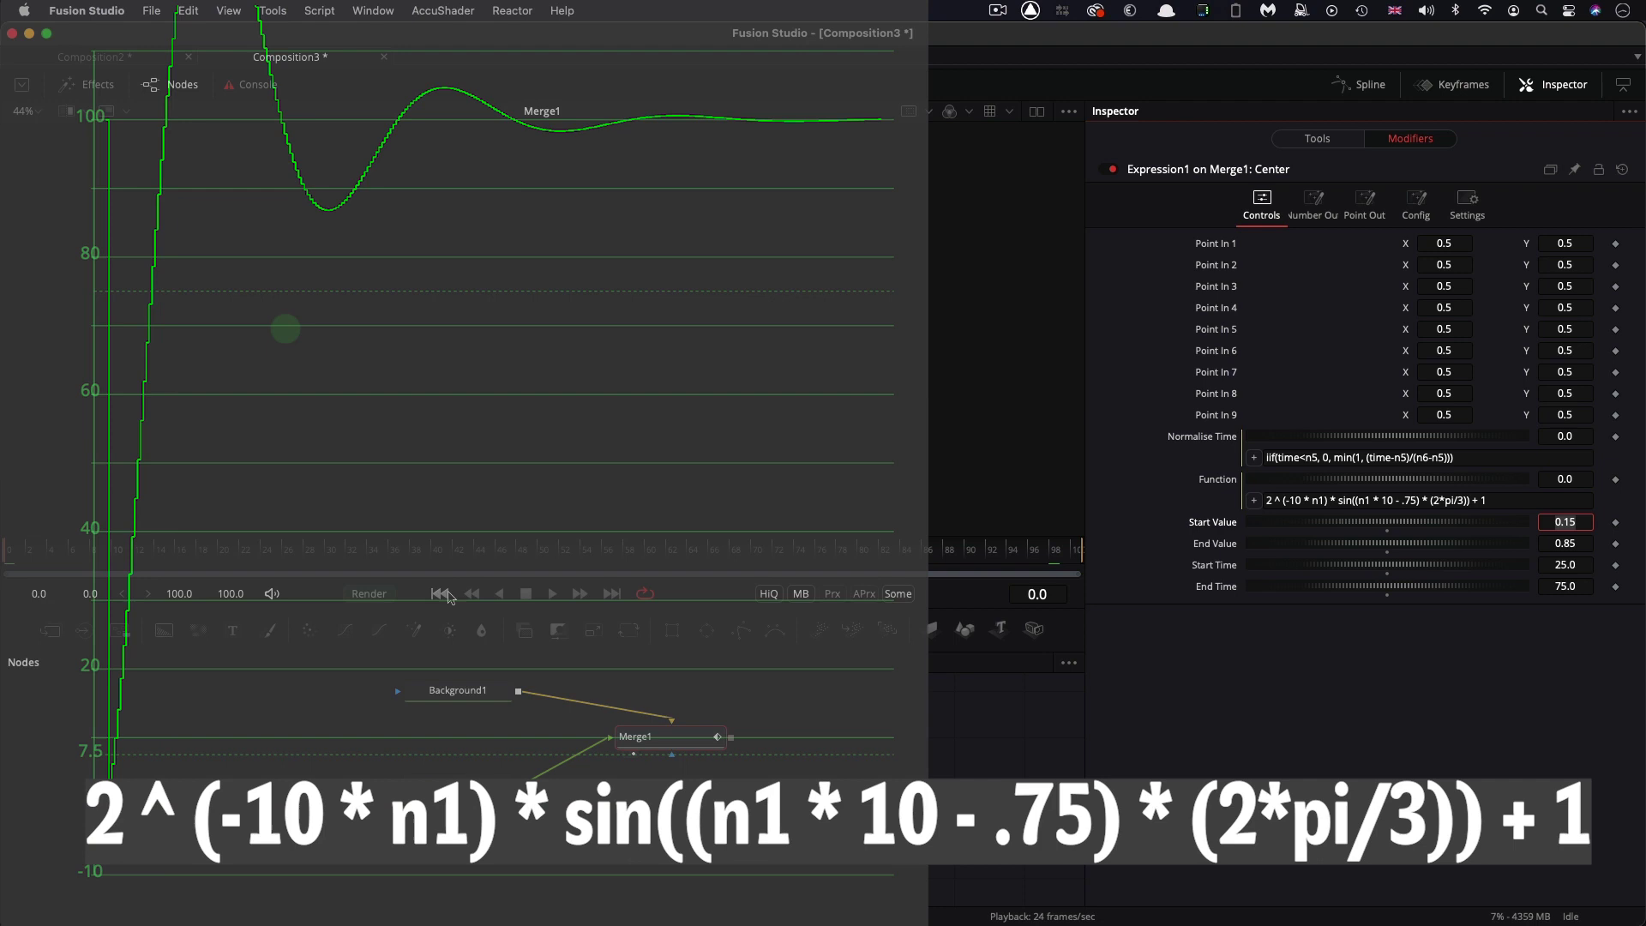
{"action": "left_click", "coordinate": [551, 600]}
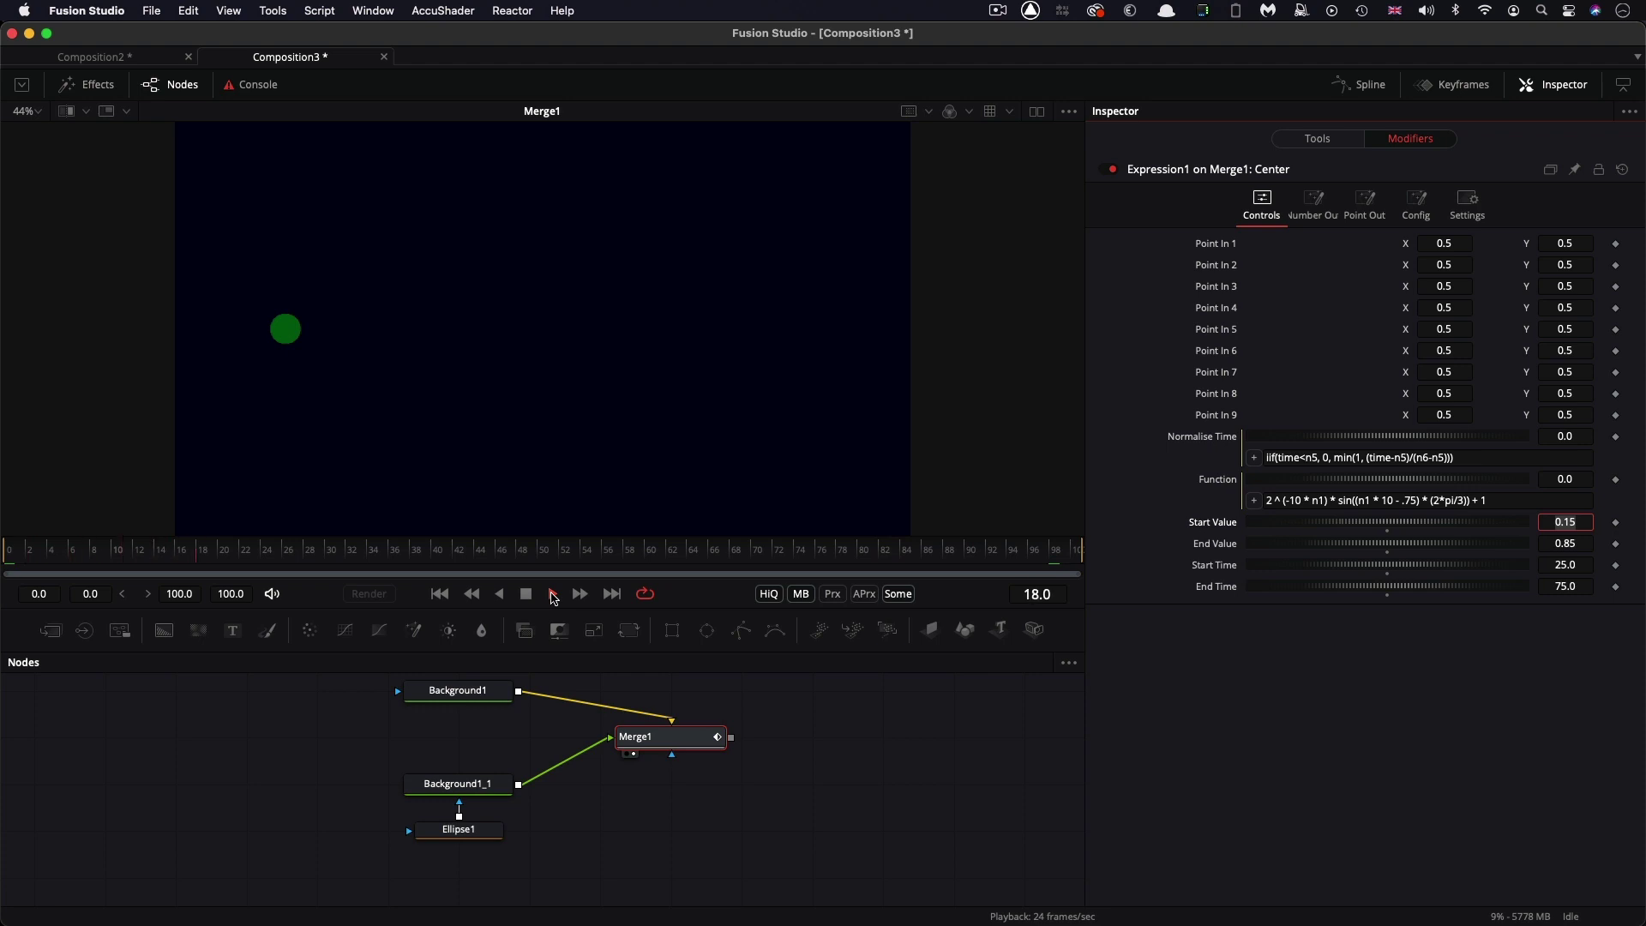
Step: Set the easing End Time to 100 and End Value to 0.75
{"action": "left_click", "coordinate": [1583, 587]}
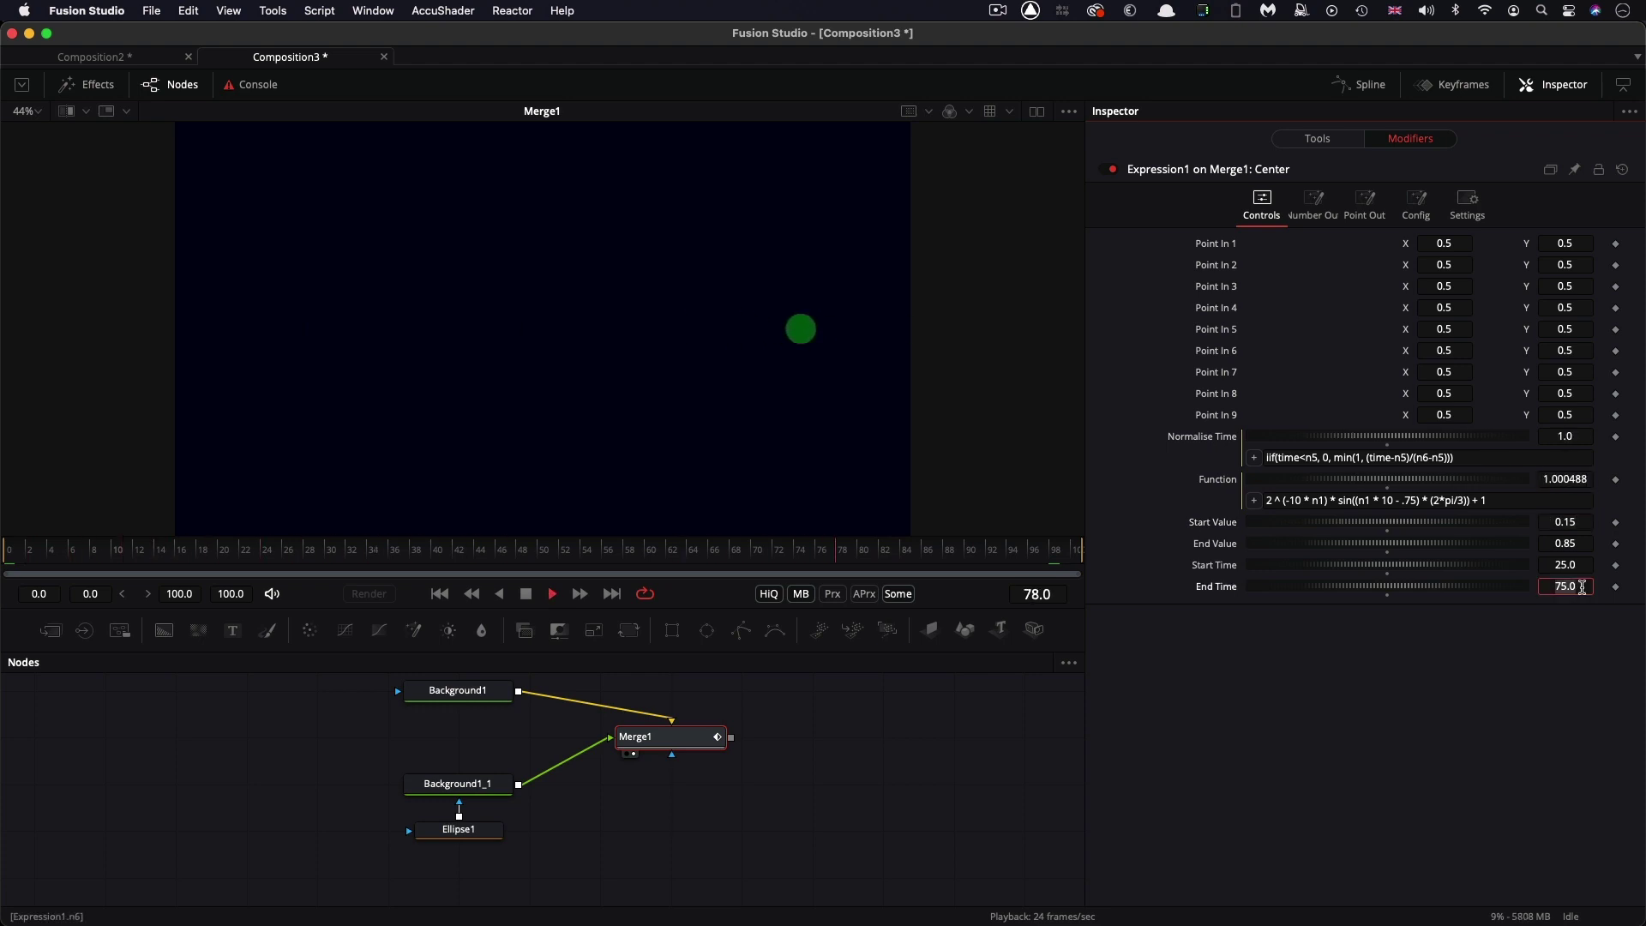
{"action": "type", "text": "100"}
{"action": "key", "text": "Return"}
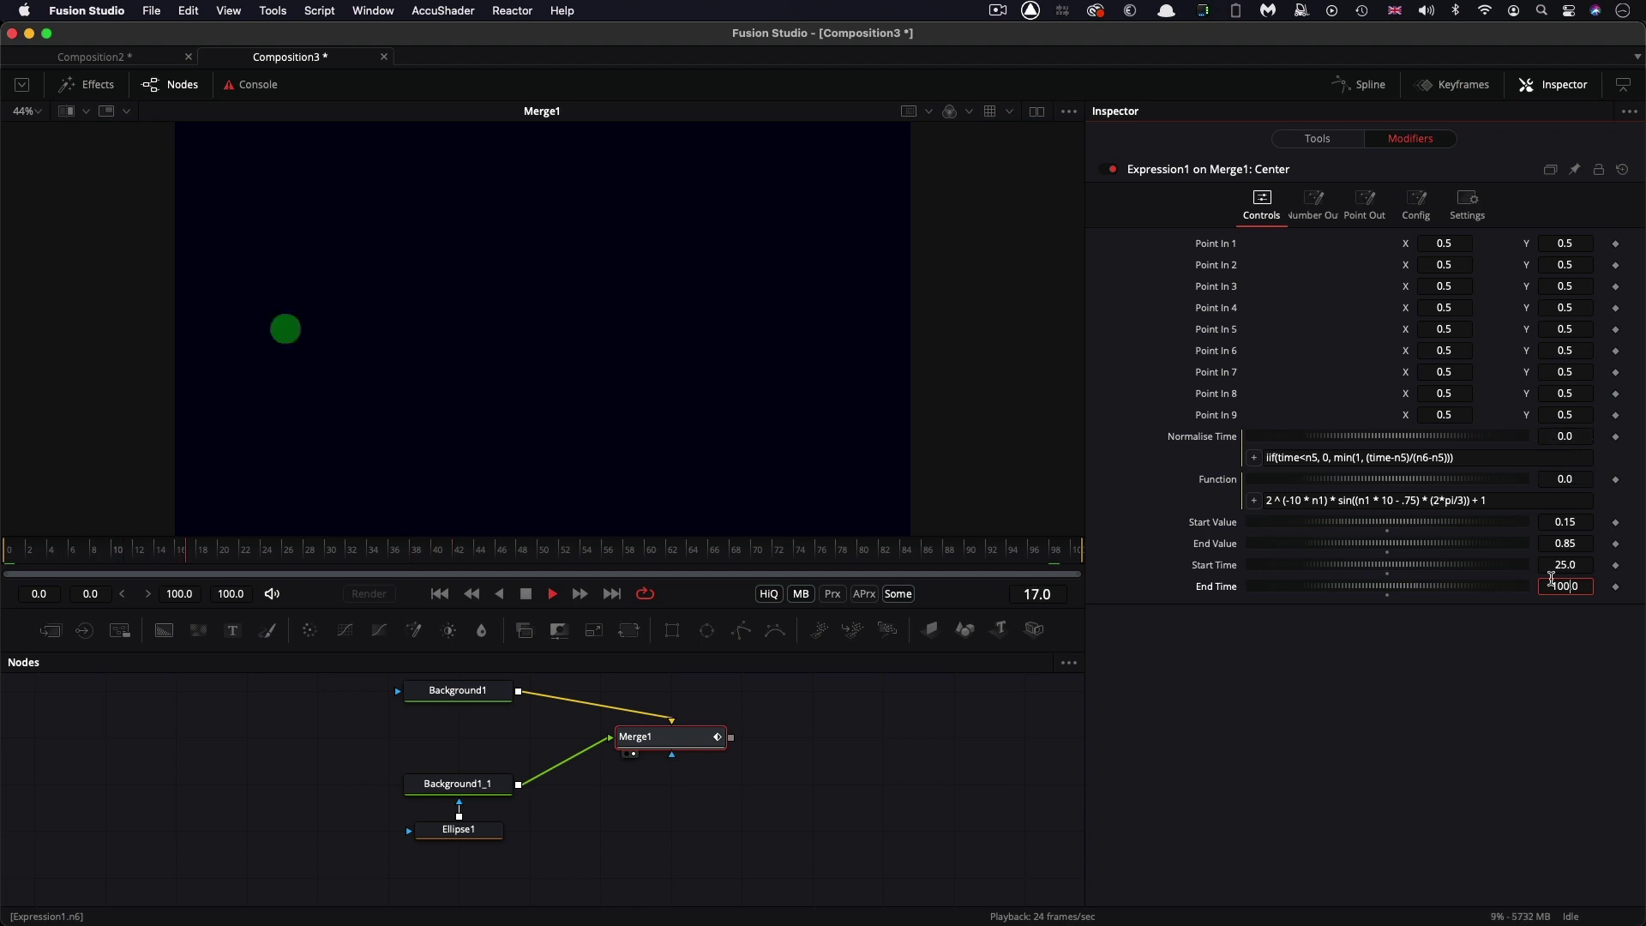
{"action": "left_click", "coordinate": [1589, 541]}
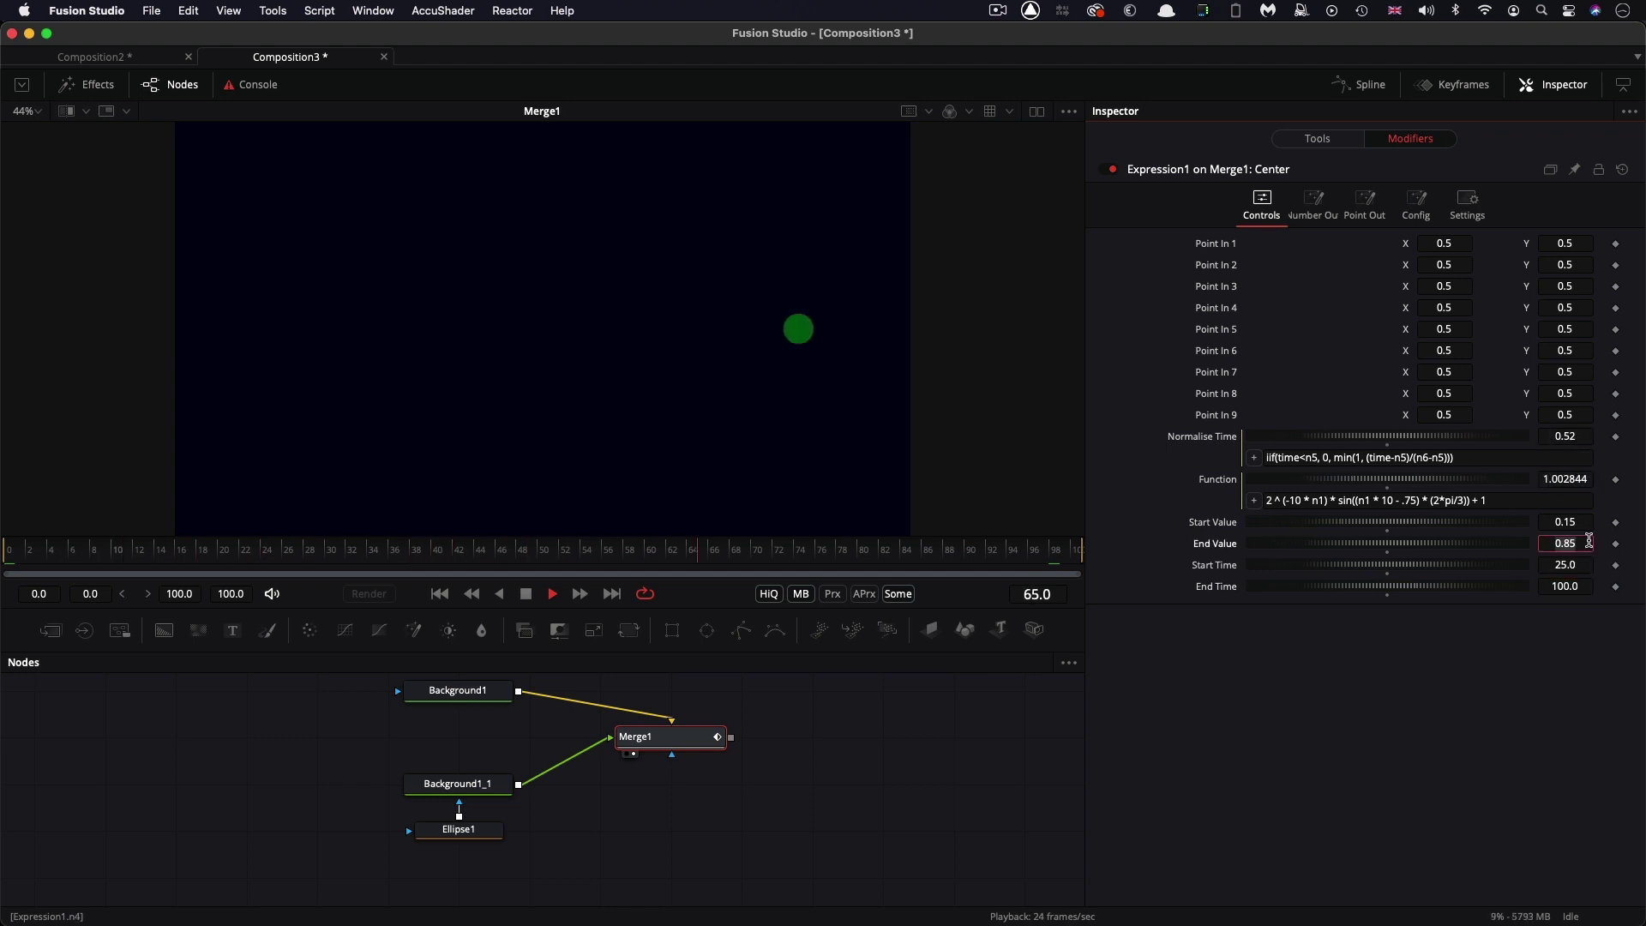
{"action": "type", "text": "0.75"}
{"action": "key", "text": "Tab"}
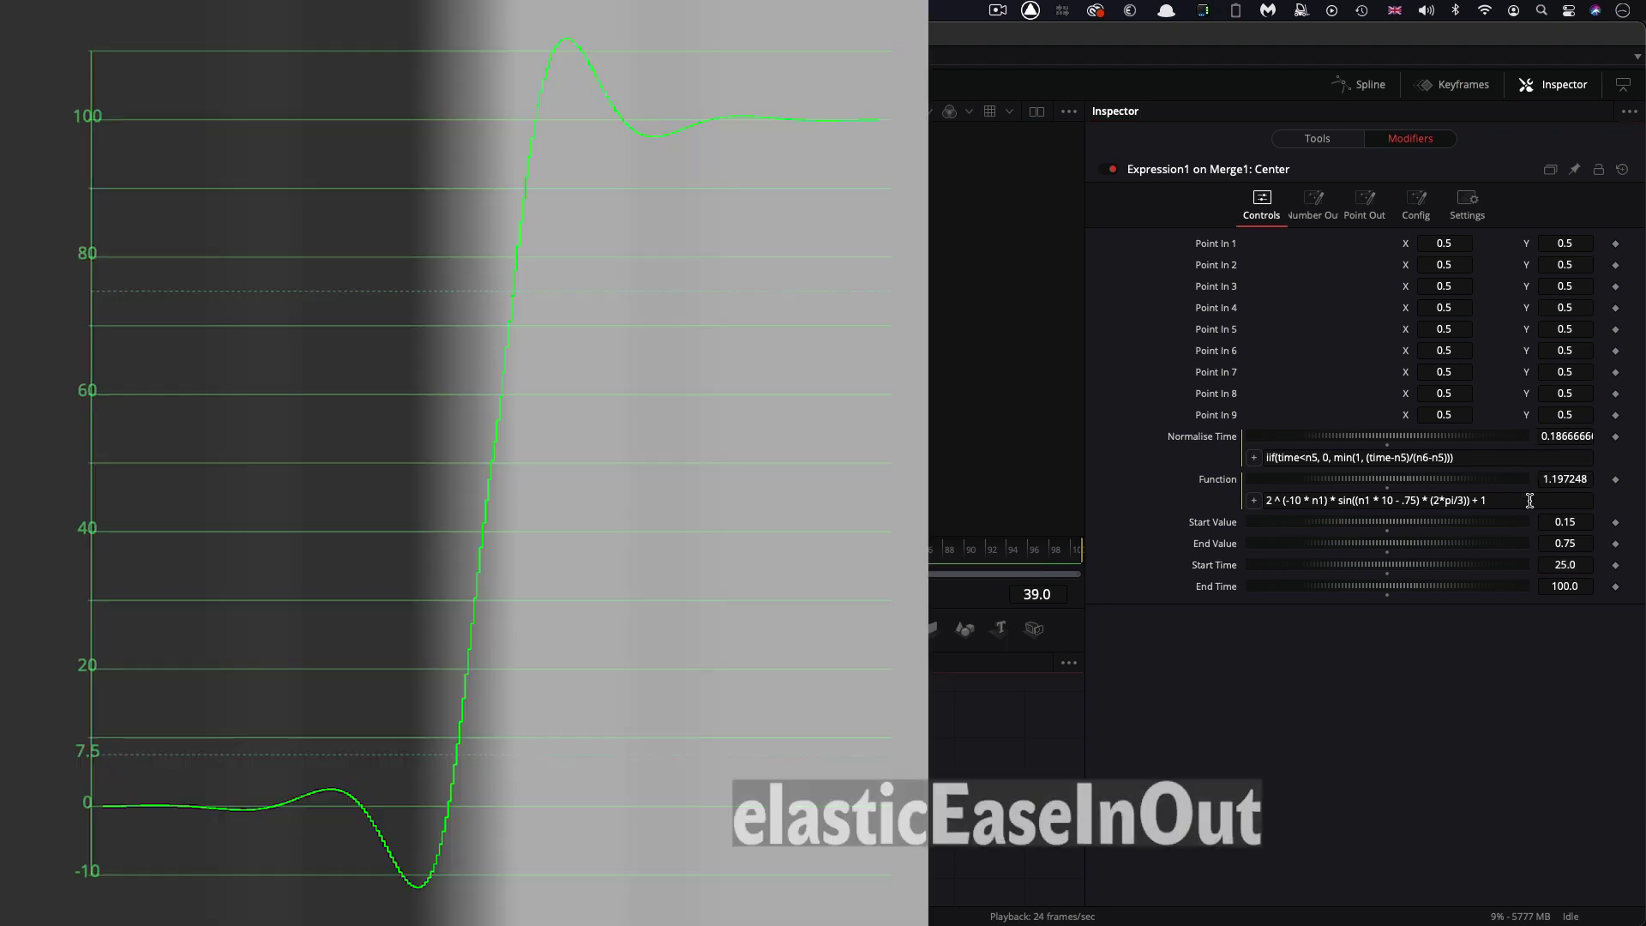
Step: Paste the two-part elastic ease-in-out iif formula into Function, widen the Inspector, and play
{"action": "left_click", "coordinate": [1548, 502]}
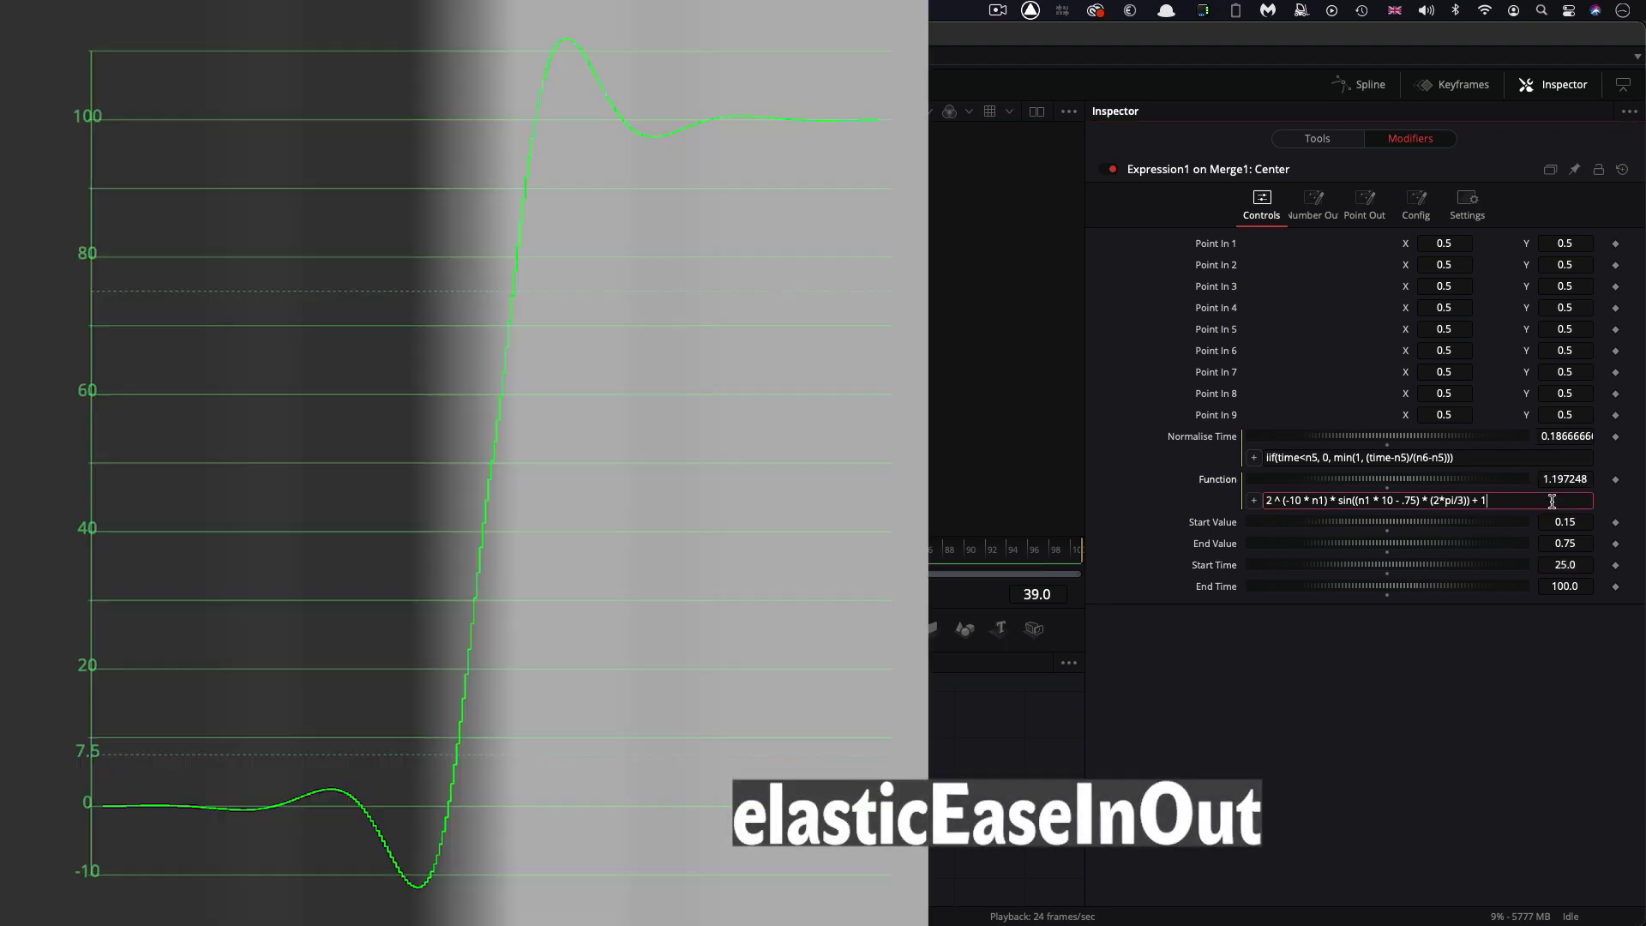
{"action": "key", "text": "super+a"}
{"action": "type", "text": "iif(n1 < 0.5, -(2^ (20 * n1 - 10)) * sin((20 * n1 - 11.125) * 1.396263) / 2, (2^ (-20 * n1 + 10)) * sin((20 * n1 - 11.125) * 1.396263) / 2 + 1)"}
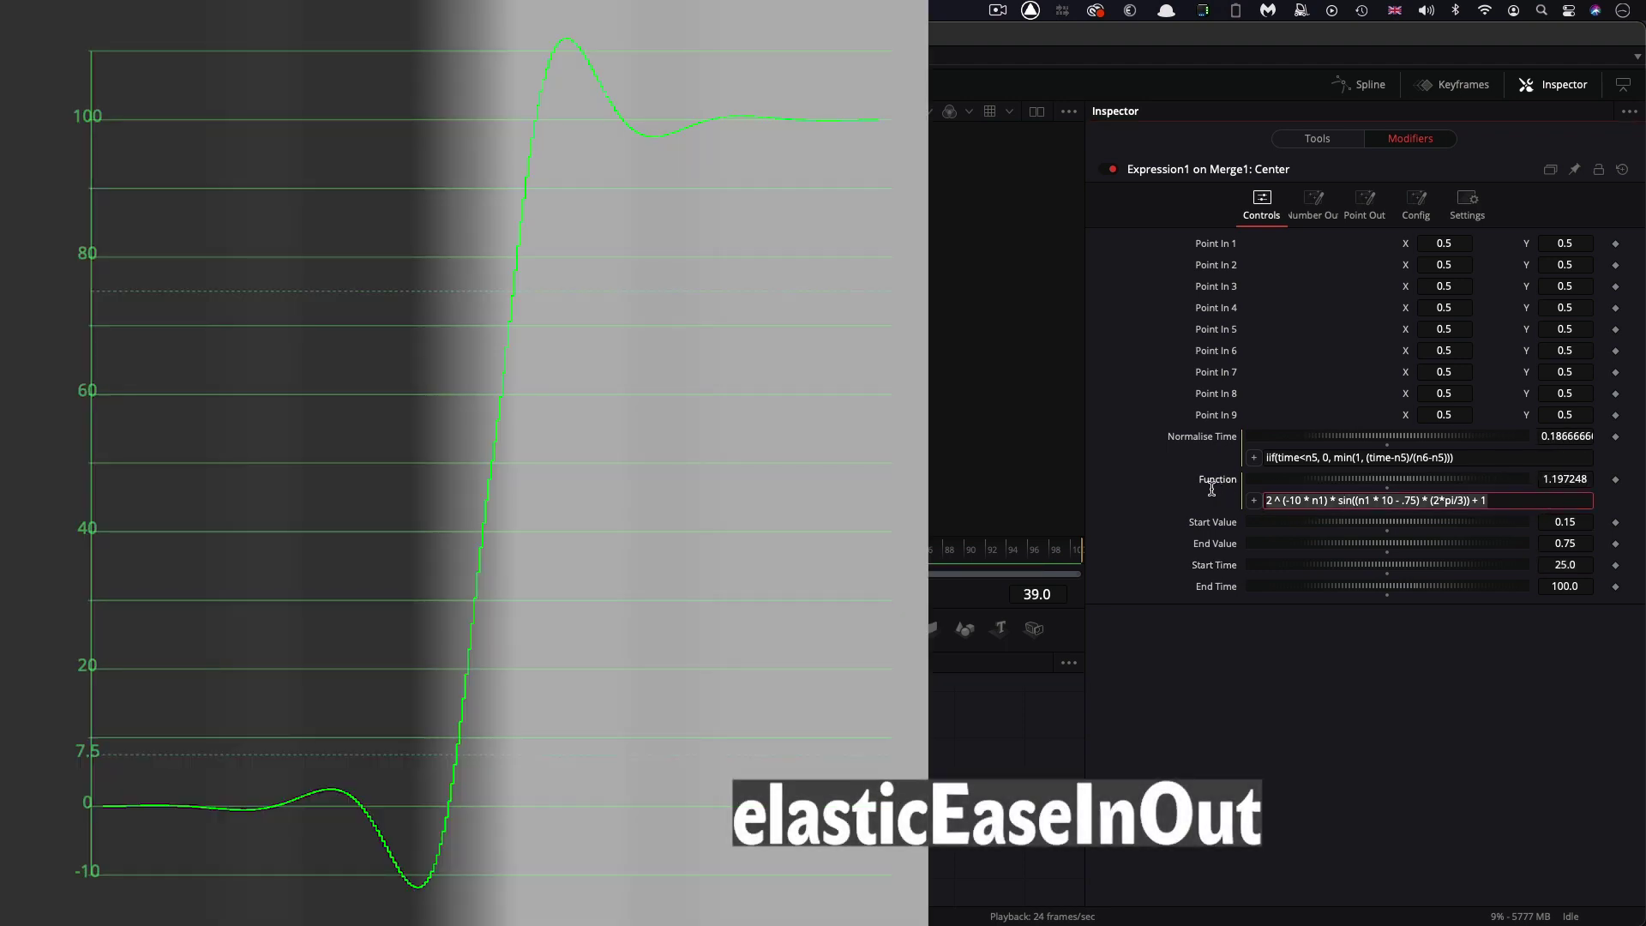
{"action": "key", "text": "Tab"}
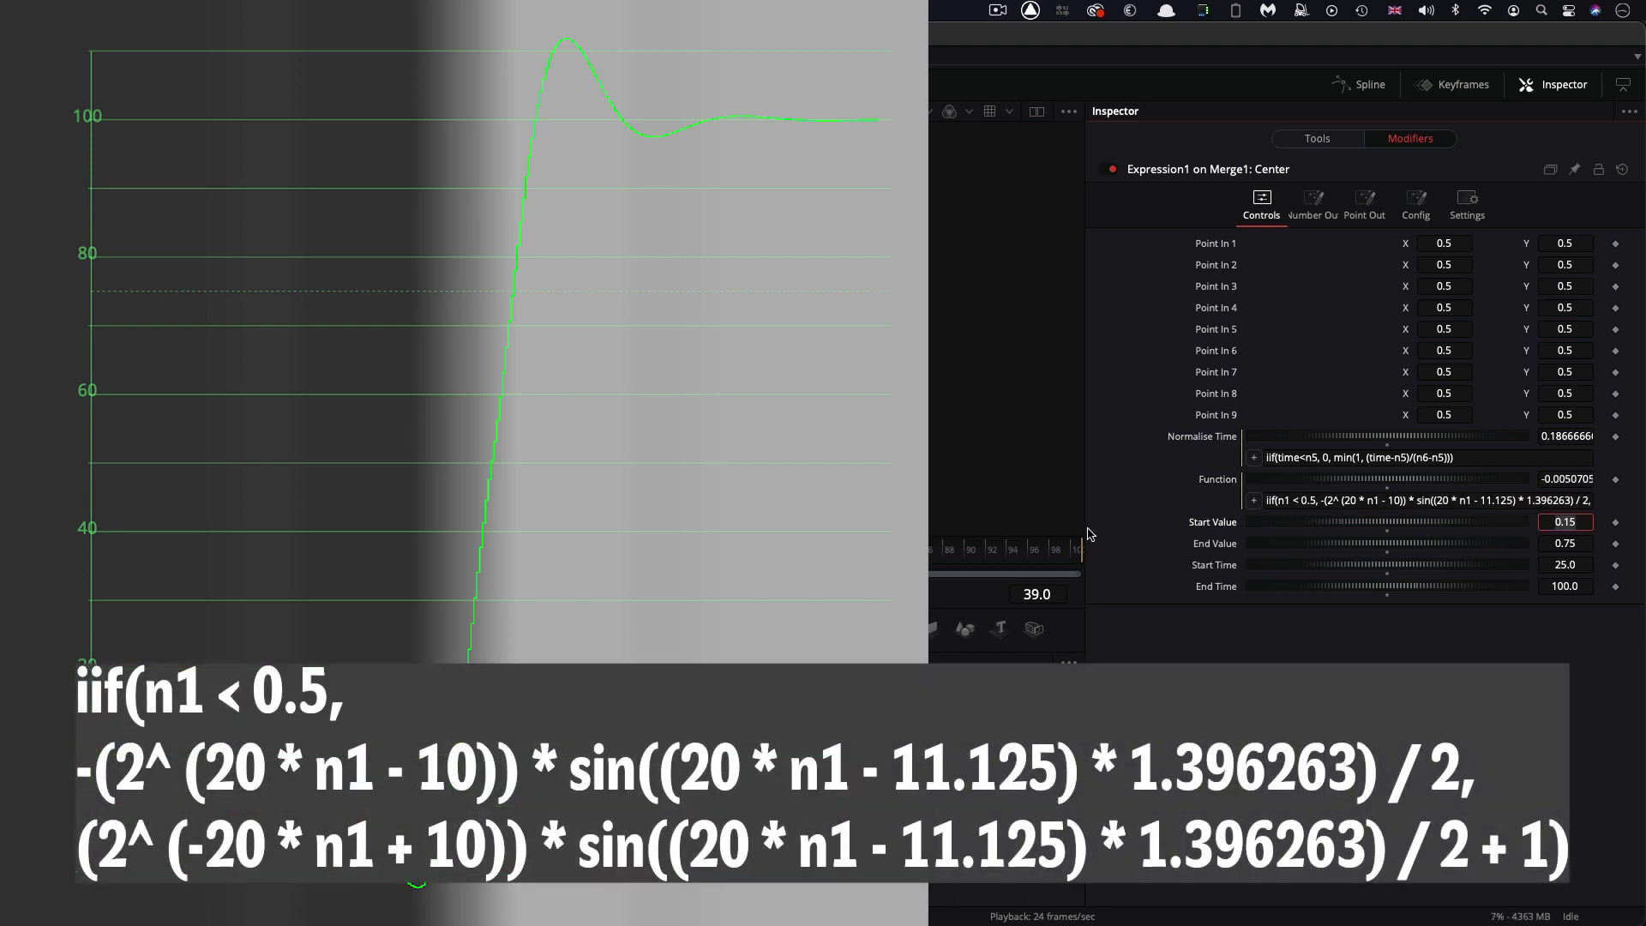
{"action": "left_click_drag", "start_coordinate": [1086, 531], "coordinate": [1036, 520]}
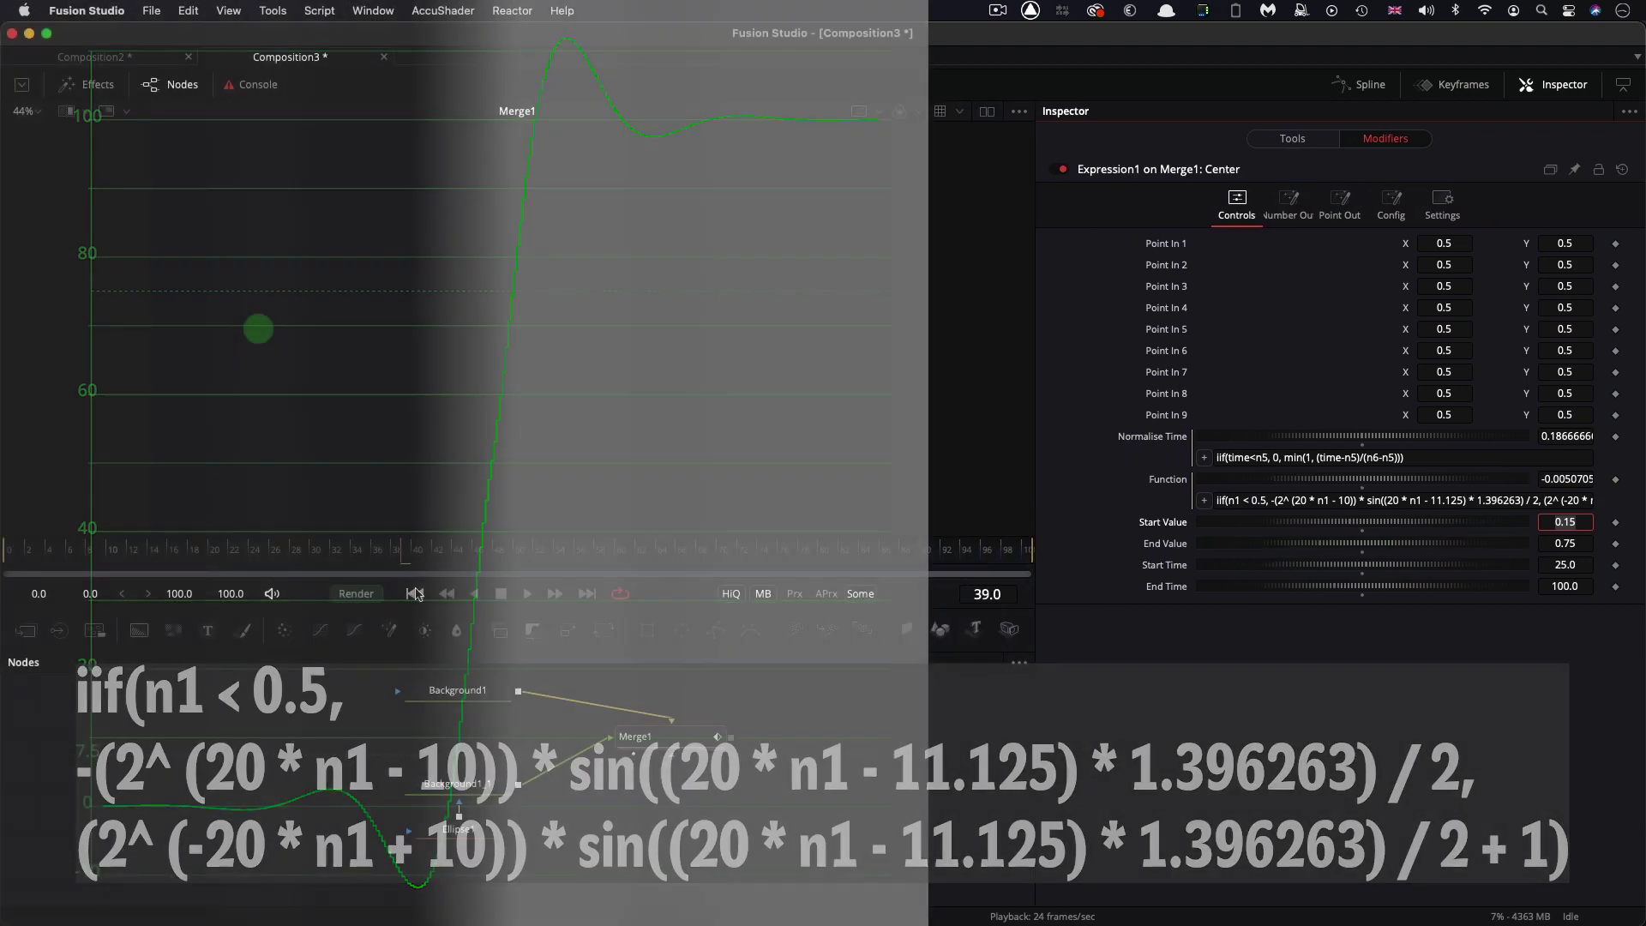
{"action": "left_click", "coordinate": [529, 594]}
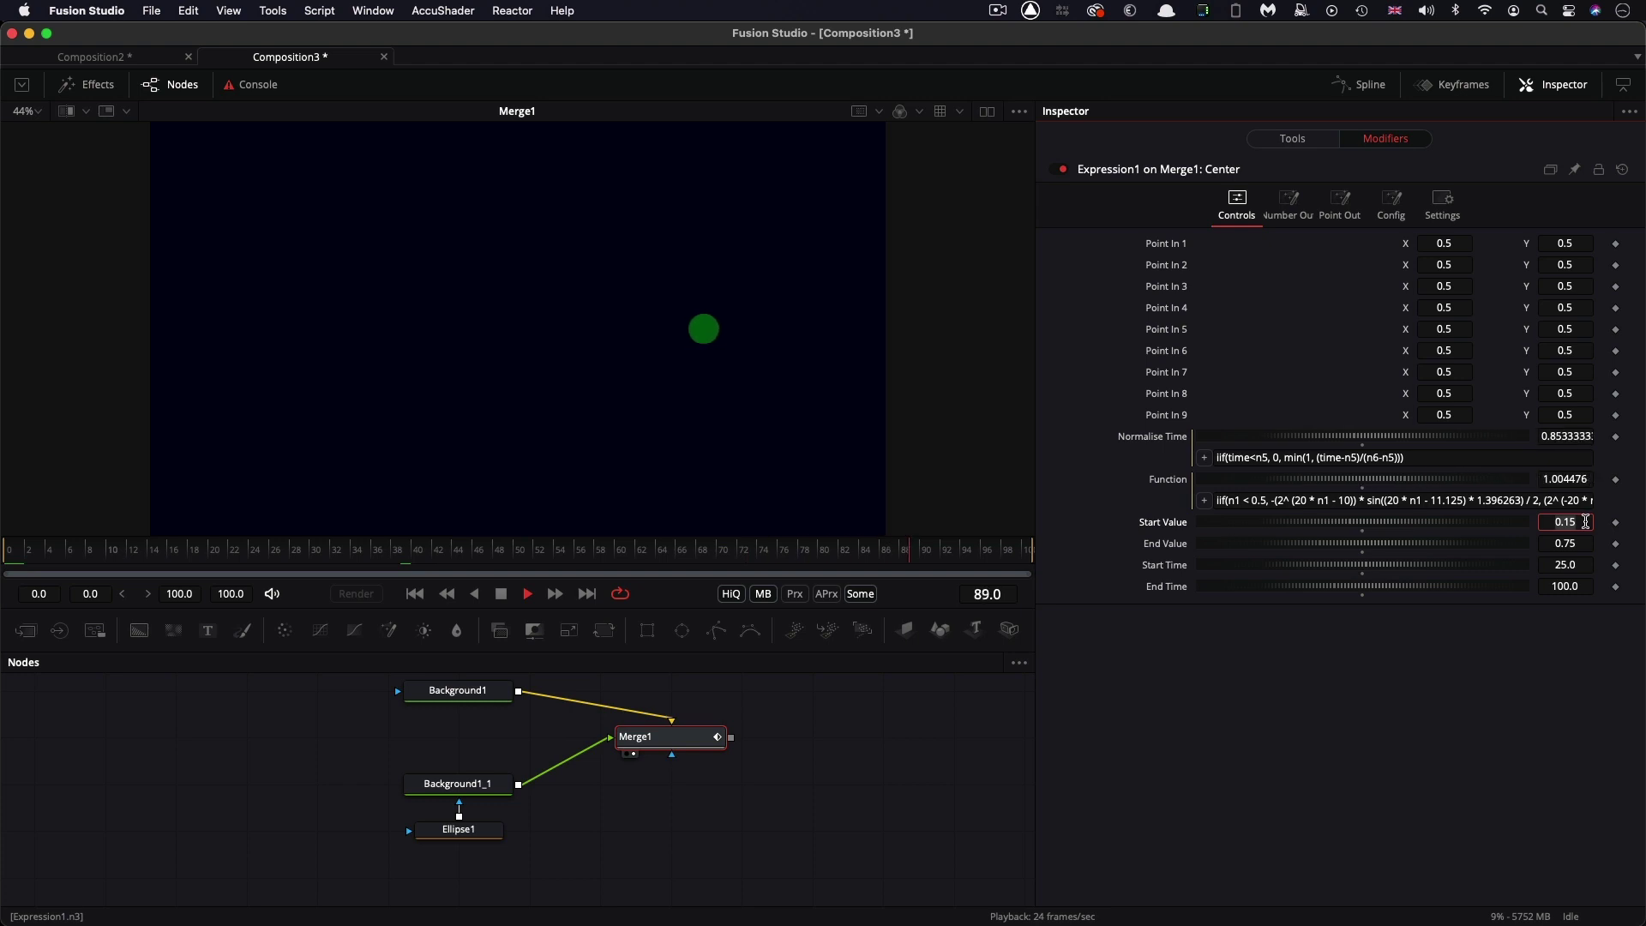
{"action": "type", "text": "0"}
{"action": "key", "text": "Tab"}
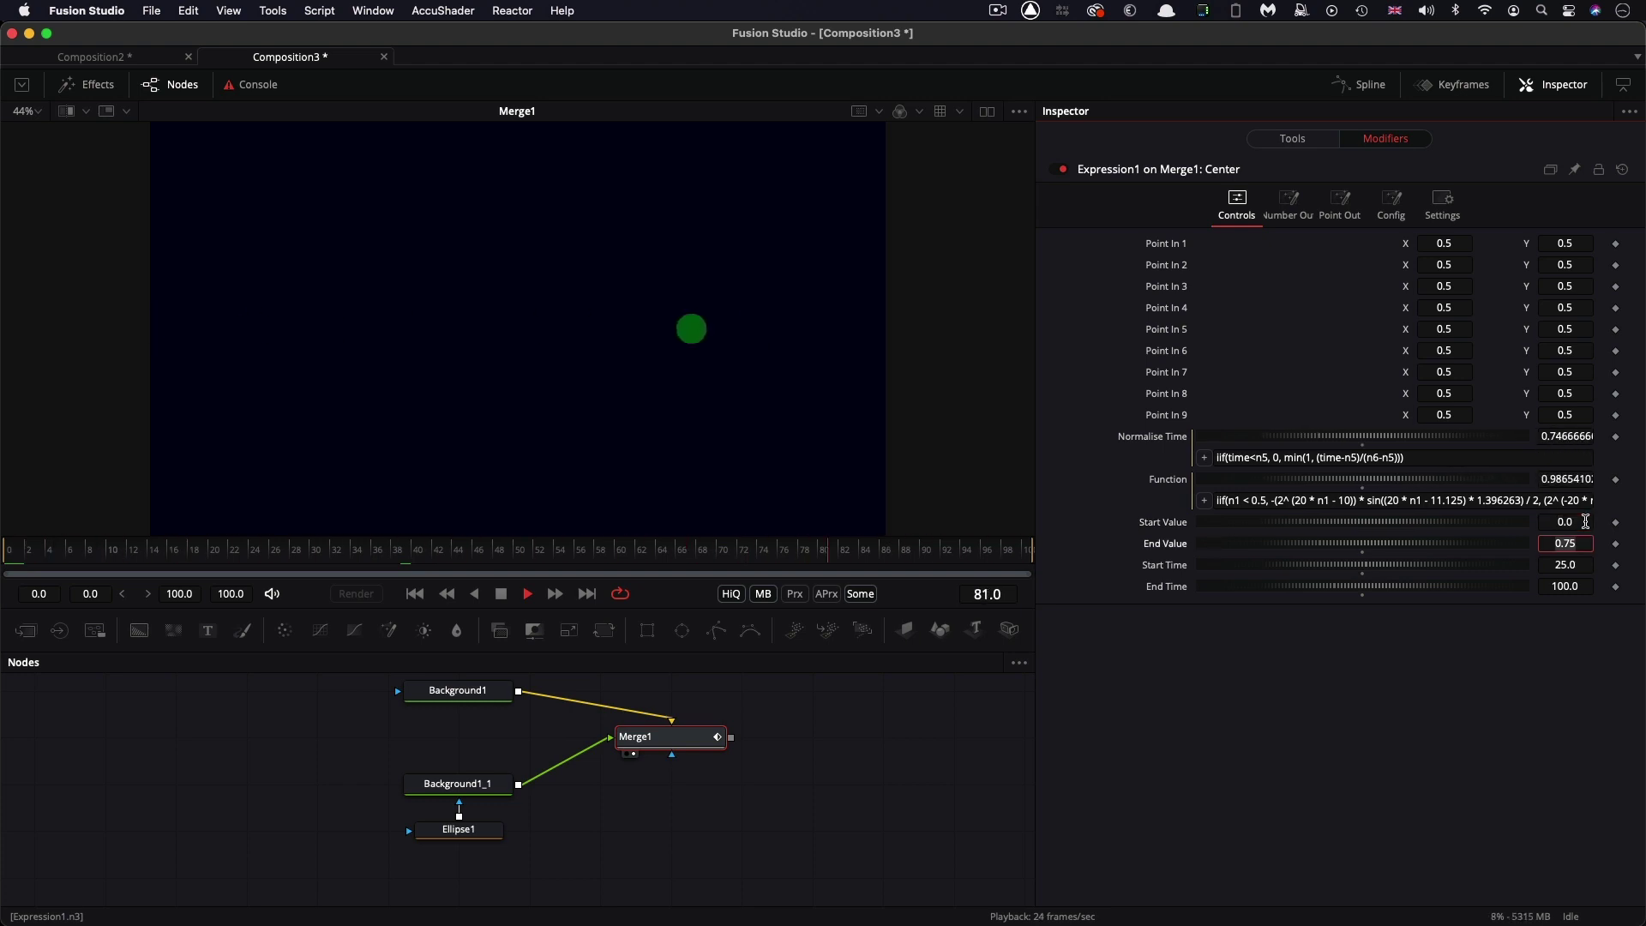
{"action": "left_click", "coordinate": [1585, 522]}
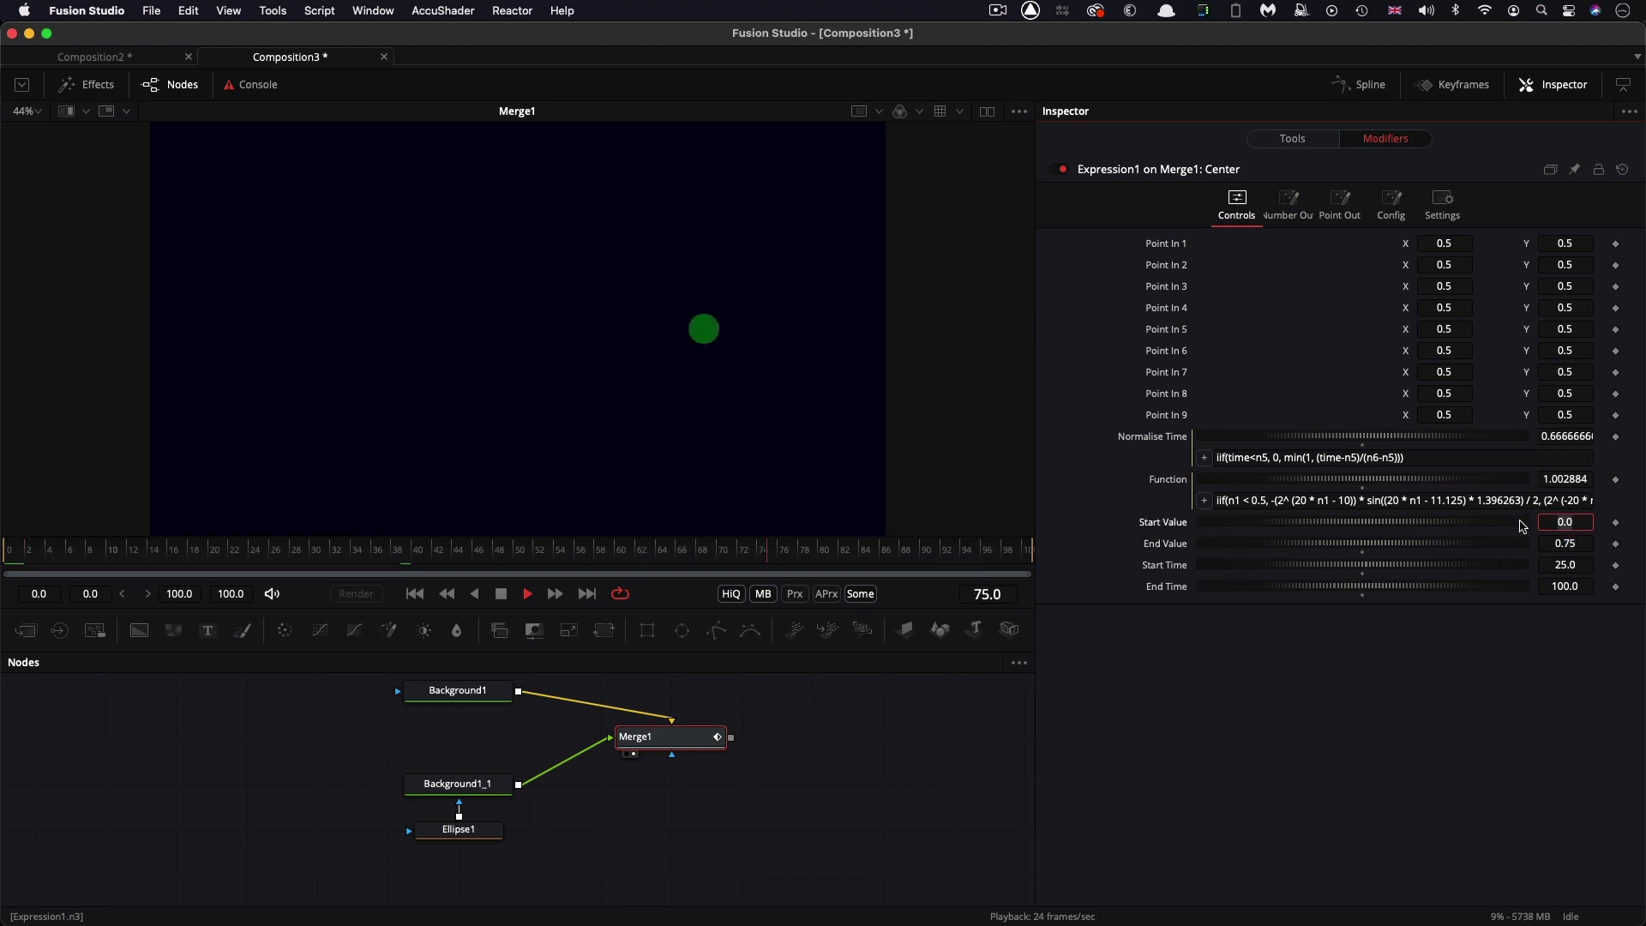
{"action": "type", "text": "0.15"}
{"action": "key", "text": "Tab"}
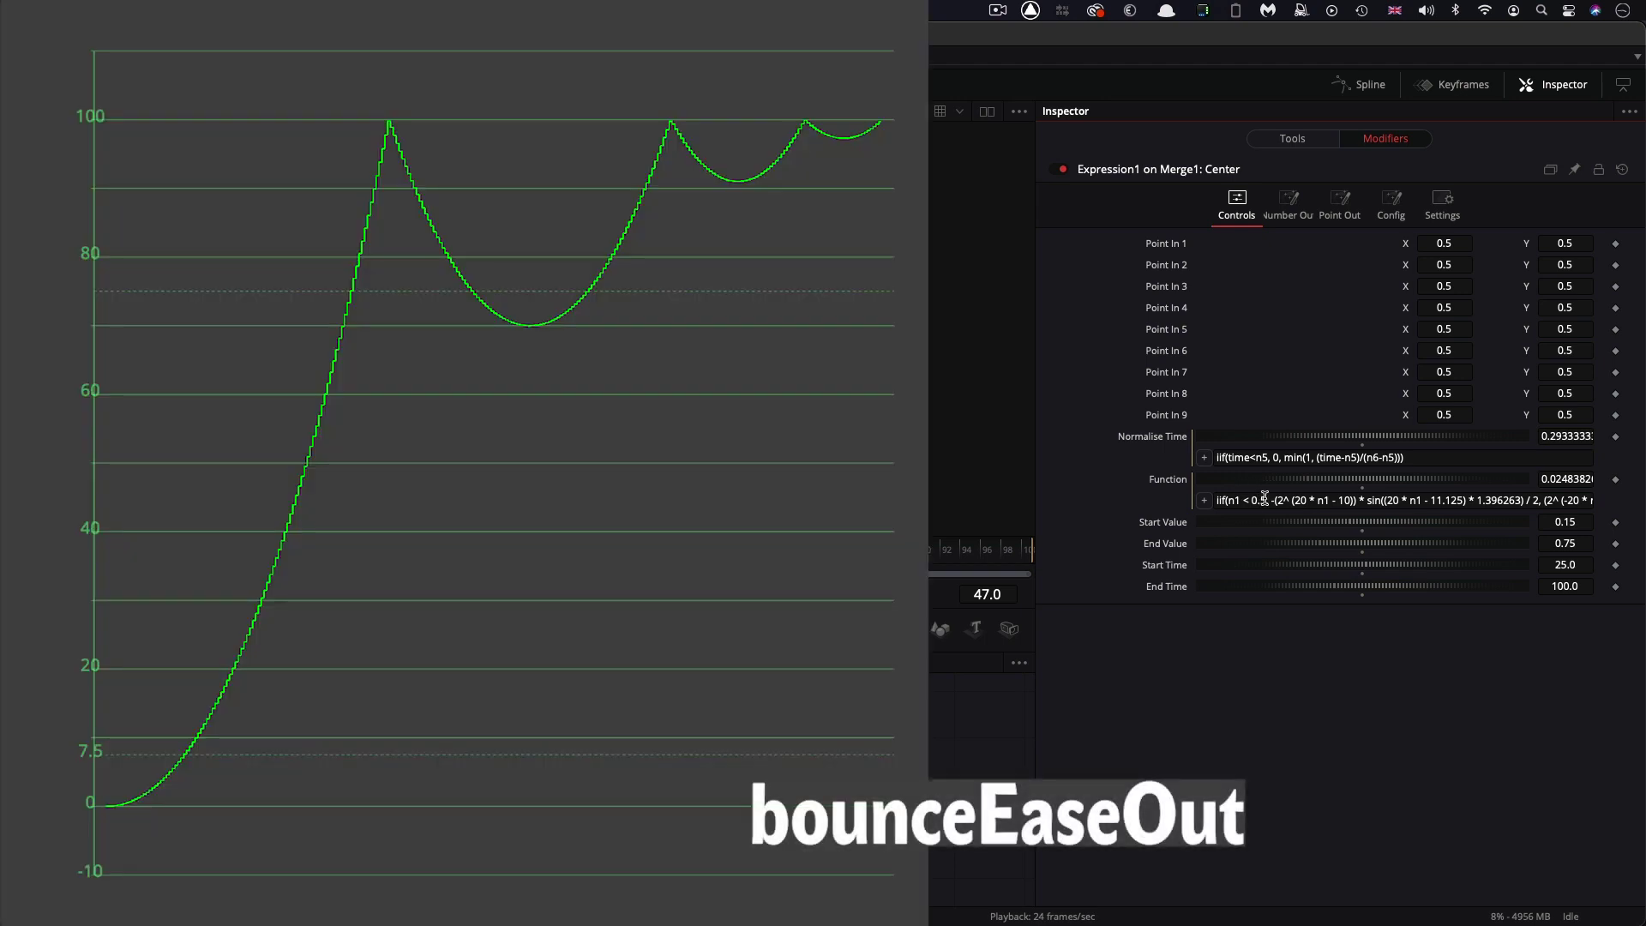
Step: Replace the Function with the bounce-out iif(n1< 4/11, (121* n1 * n1)/16, …) formula and preview it
{"action": "left_click", "coordinate": [1215, 500]}
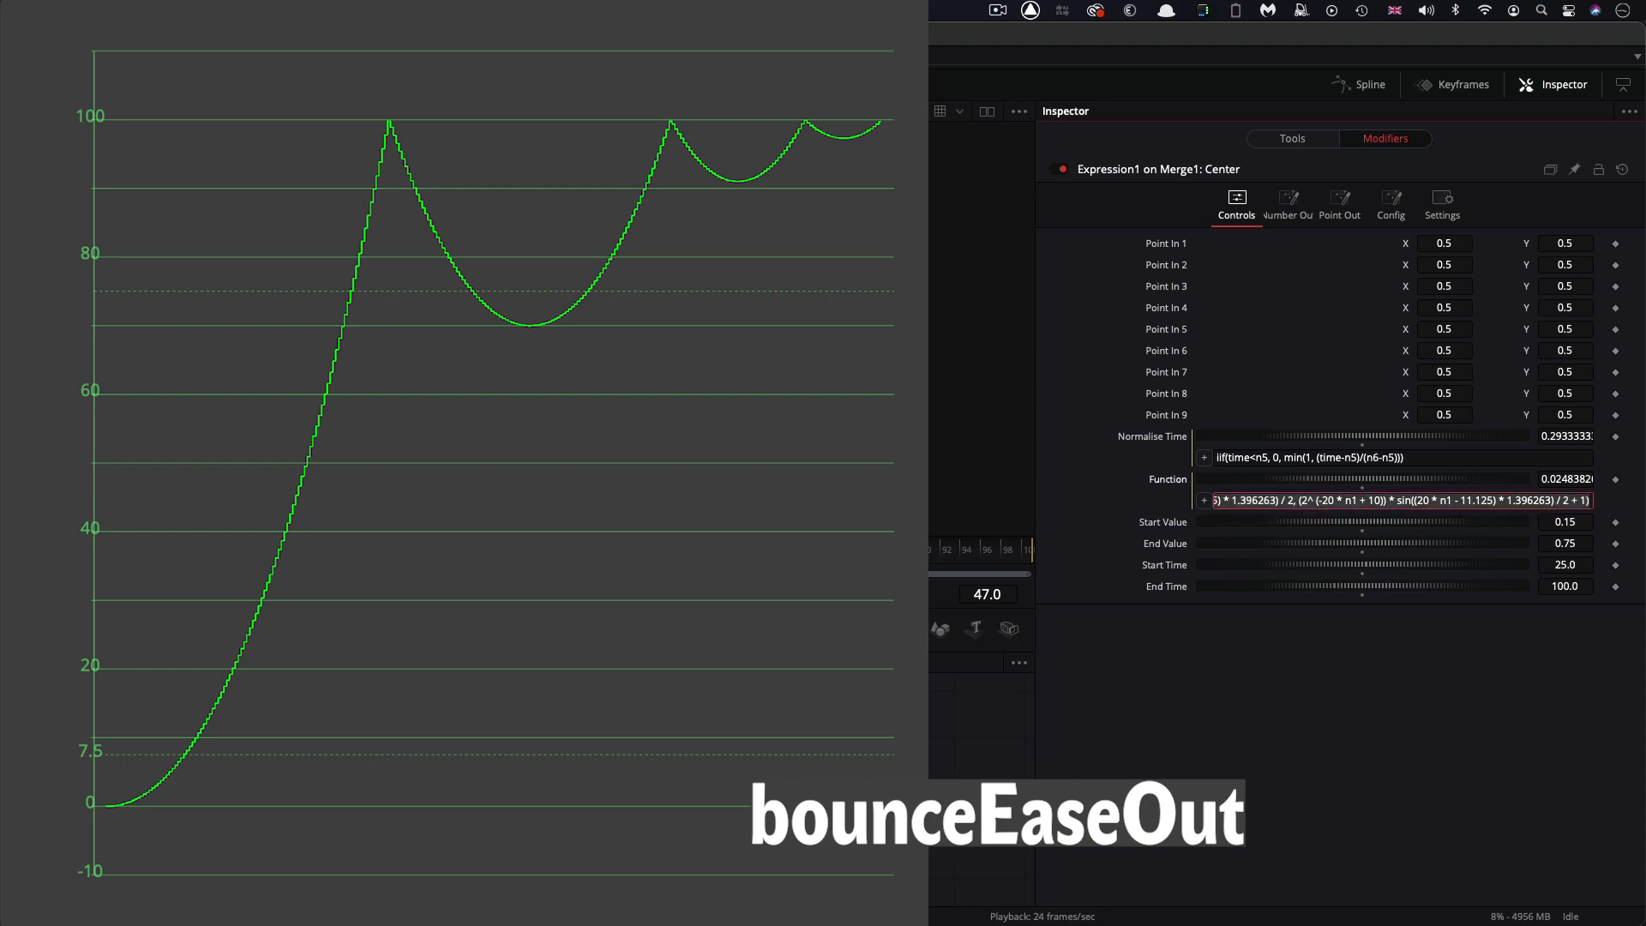
{"action": "key", "text": "super+a"}
{"action": "type", "text": "iif(n1<4/11, (121* n1 * n1)/16, iif(n1<8/11, (363/40 * n1 * n1) - (99/10 * n1) + 17/5, iif(n1<9/10, (4356/361 * n1 * n1) - (35442/1805 * n1) + 16061/1805, (54/5 * n1 * n1) - (513/25 * n1) + 268/25)))"}
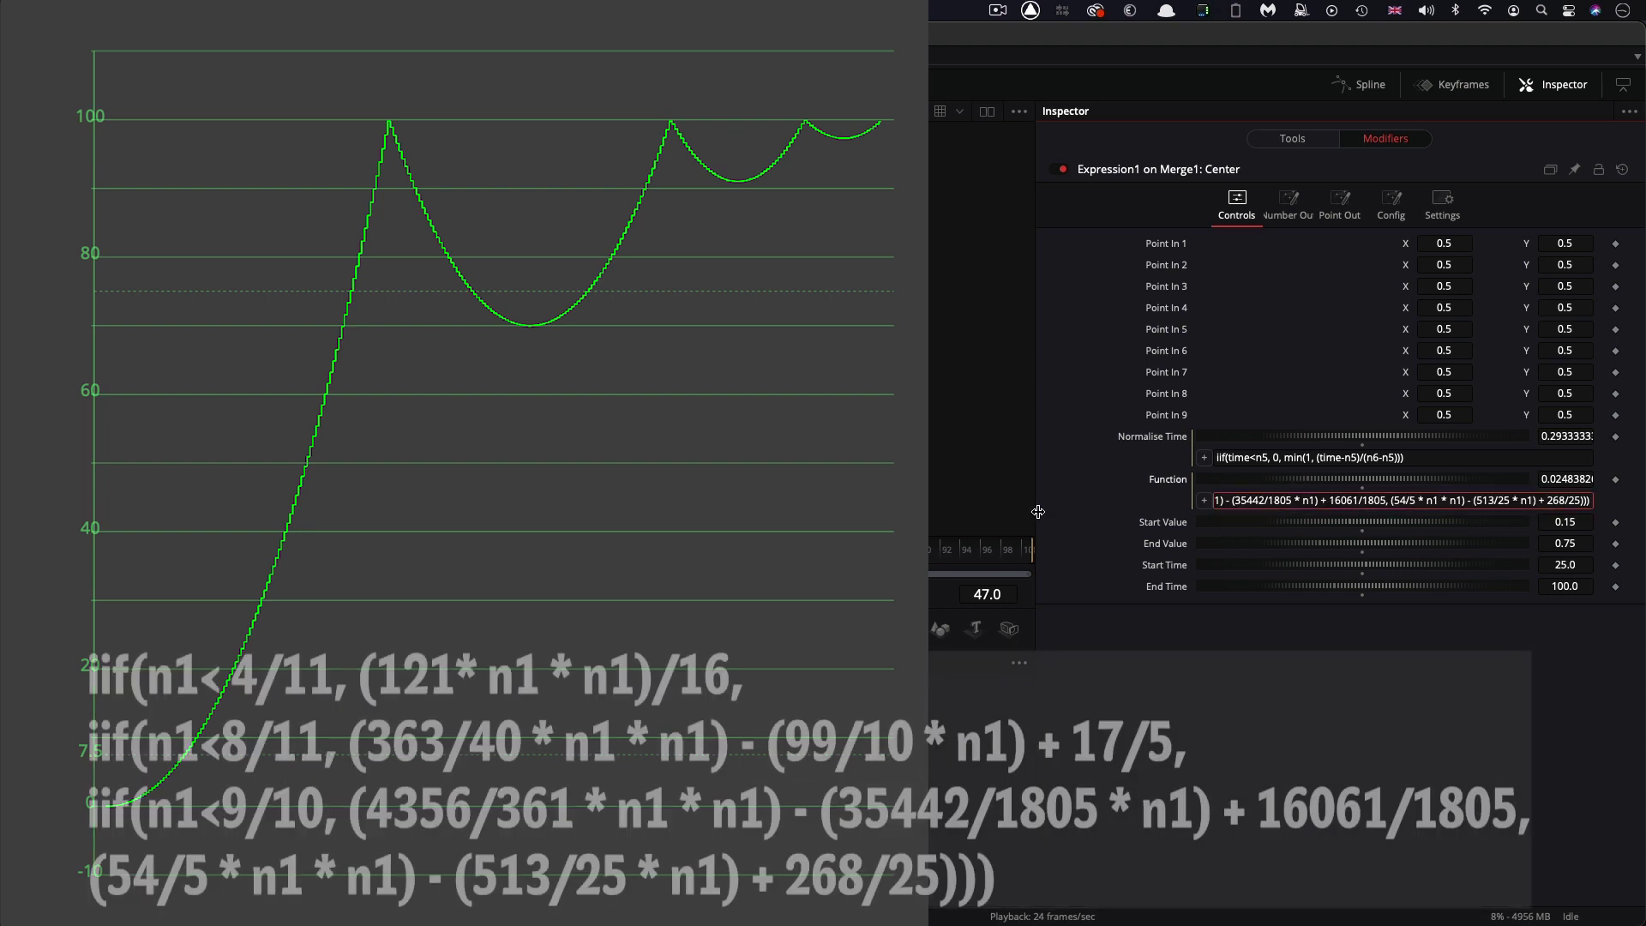
{"action": "left_click_drag", "start_coordinate": [1038, 512], "coordinate": [1113, 512]}
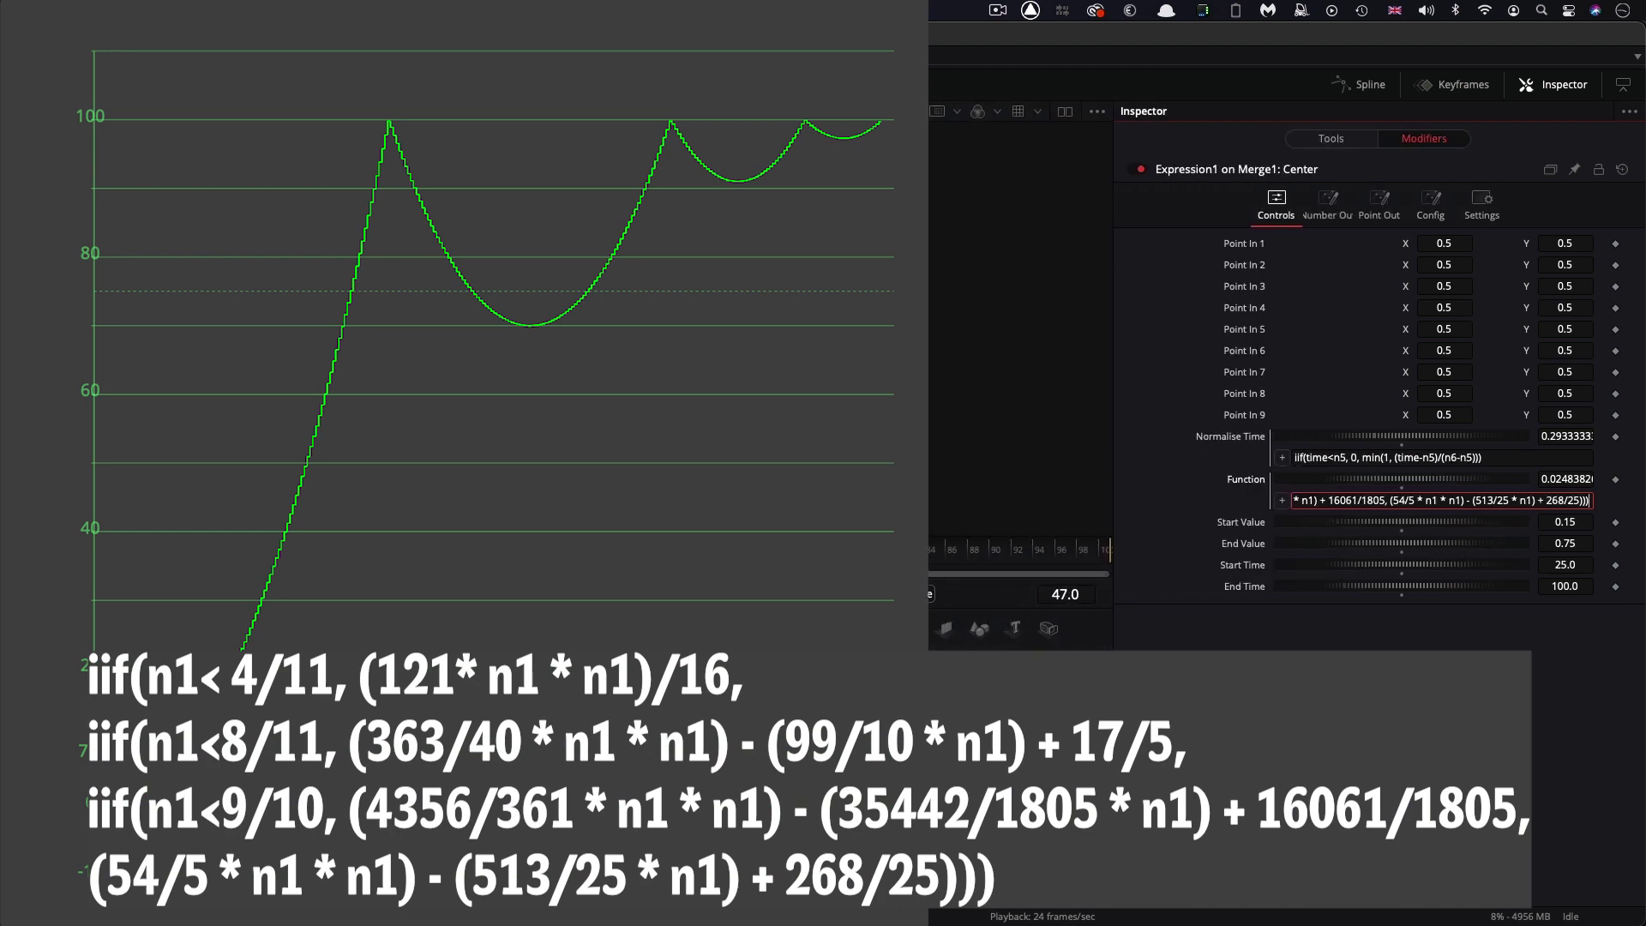
{"action": "key", "text": "Home"}
{"action": "key", "text": "Tab"}
{"action": "key", "text": "space"}
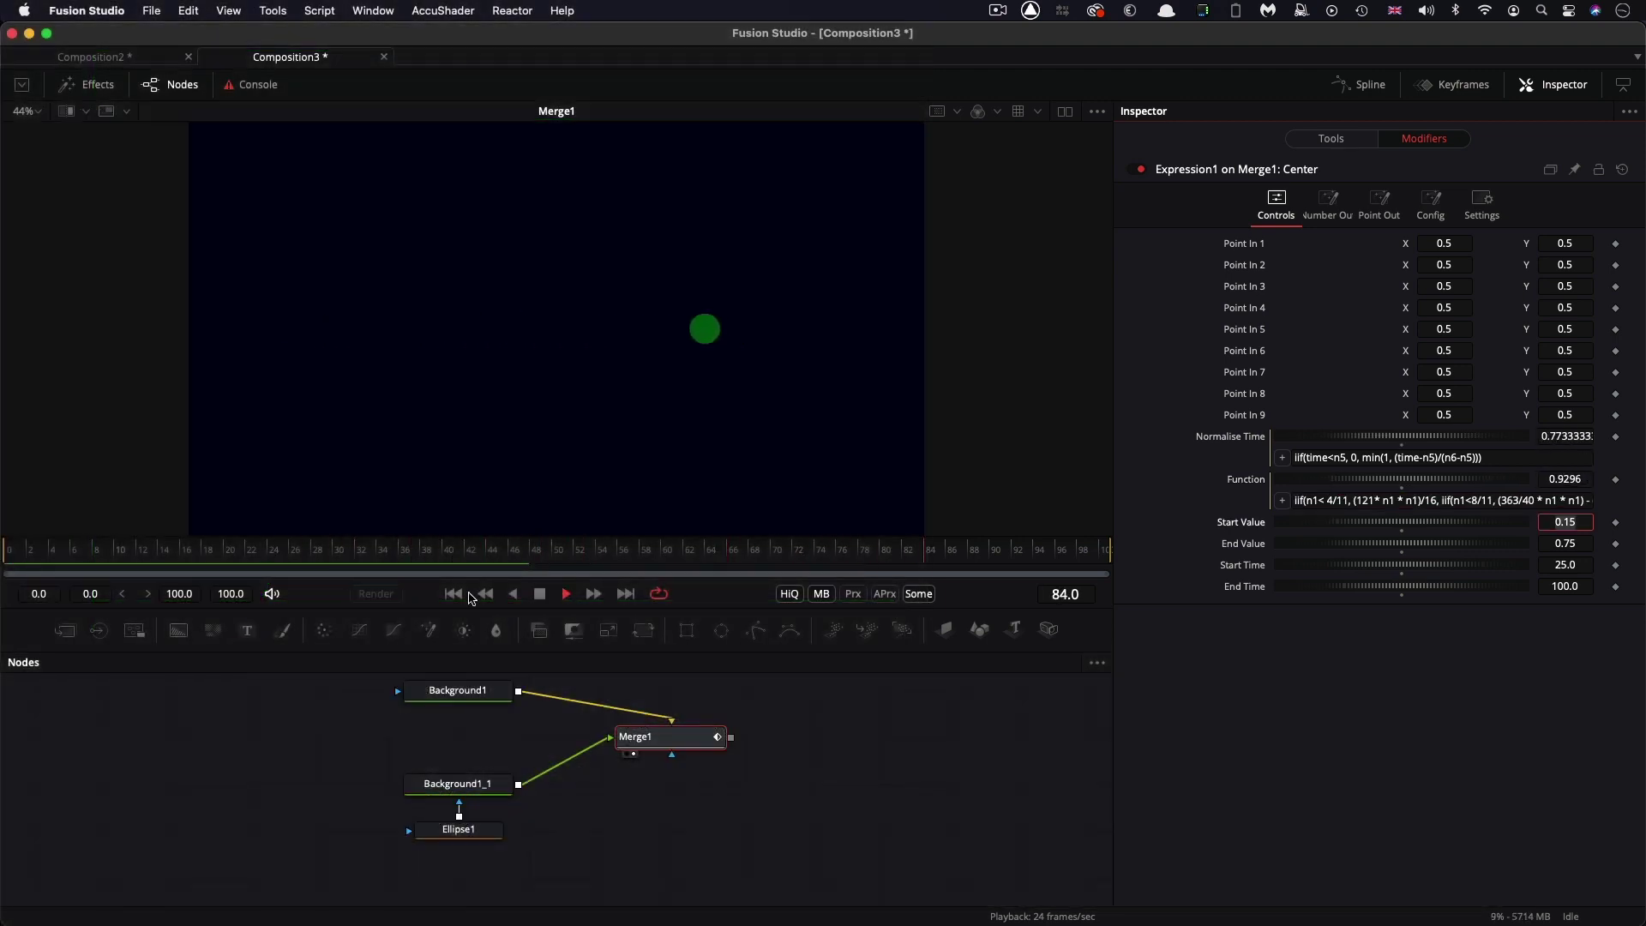
Step: Raise the easing End Value to 0.95
{"action": "left_click", "coordinate": [1586, 542]}
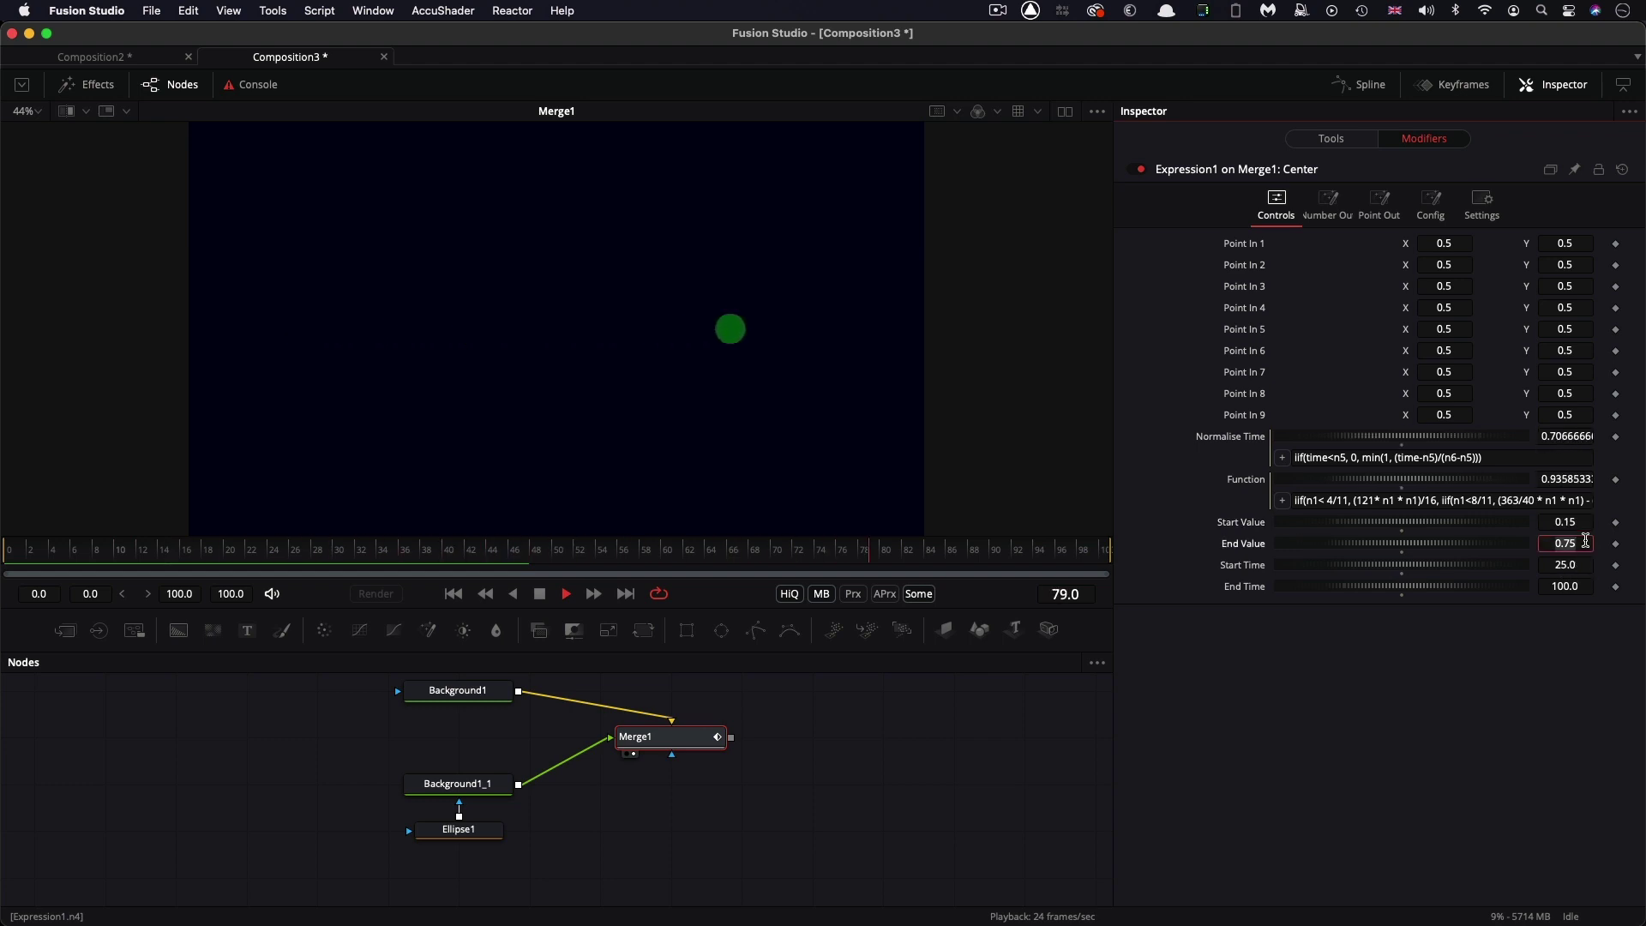
{"action": "type", "text": "0.95"}
{"action": "key", "text": "Tab"}
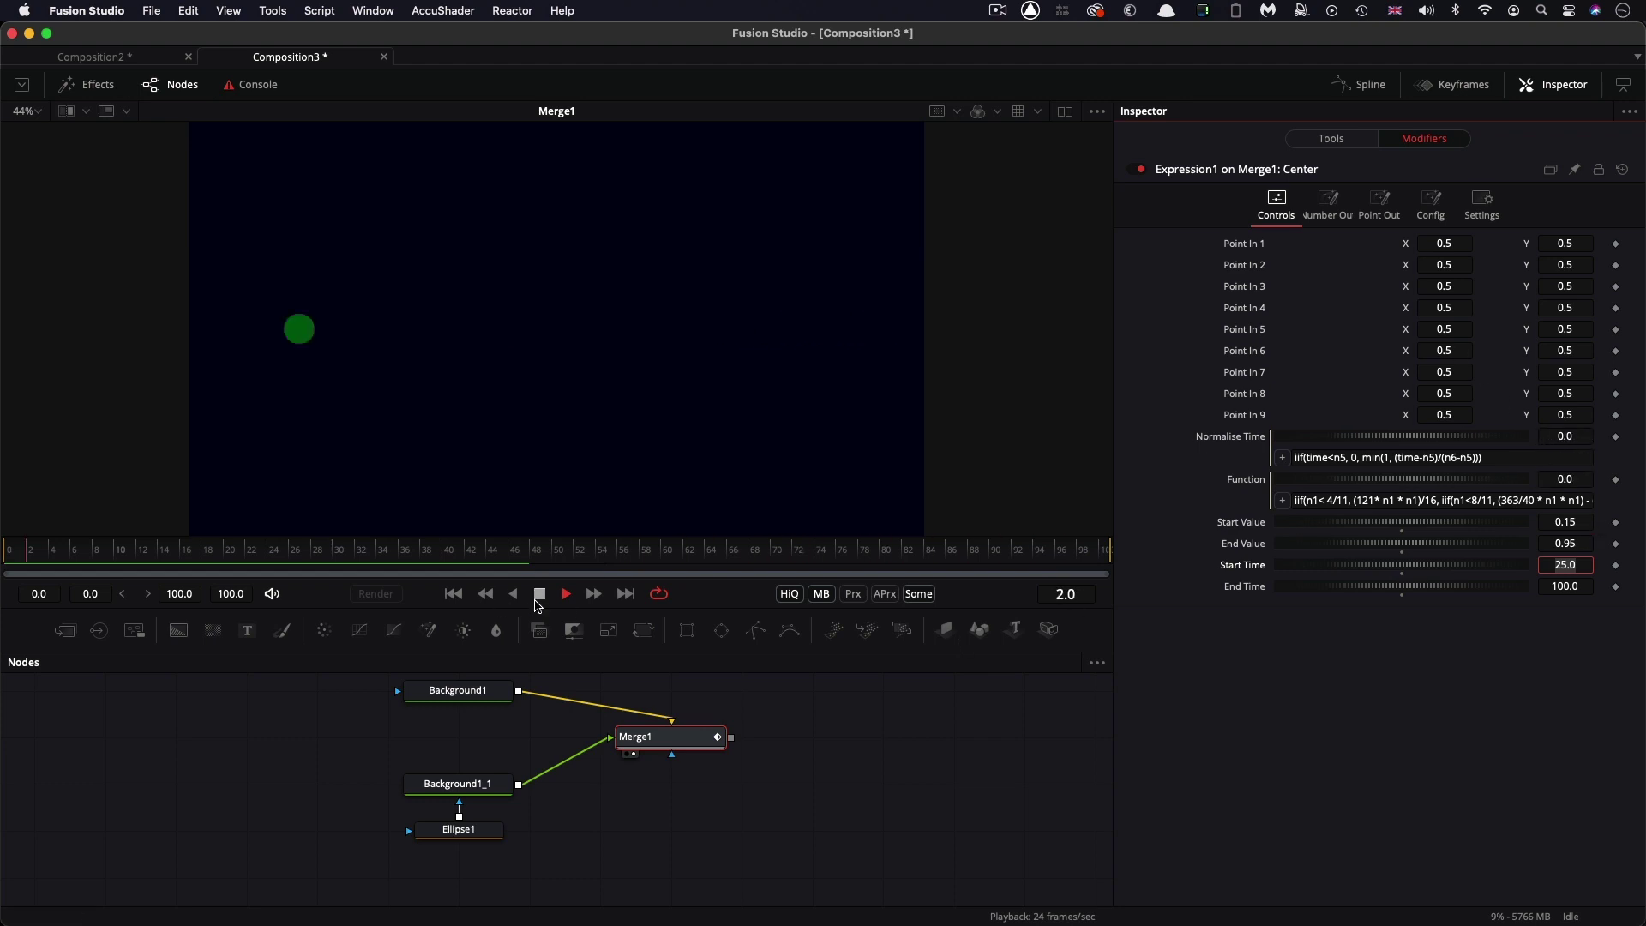
{"action": "key", "text": "space"}
{"action": "left_click_drag", "start_coordinate": [1113, 512], "coordinate": [842, 487]}
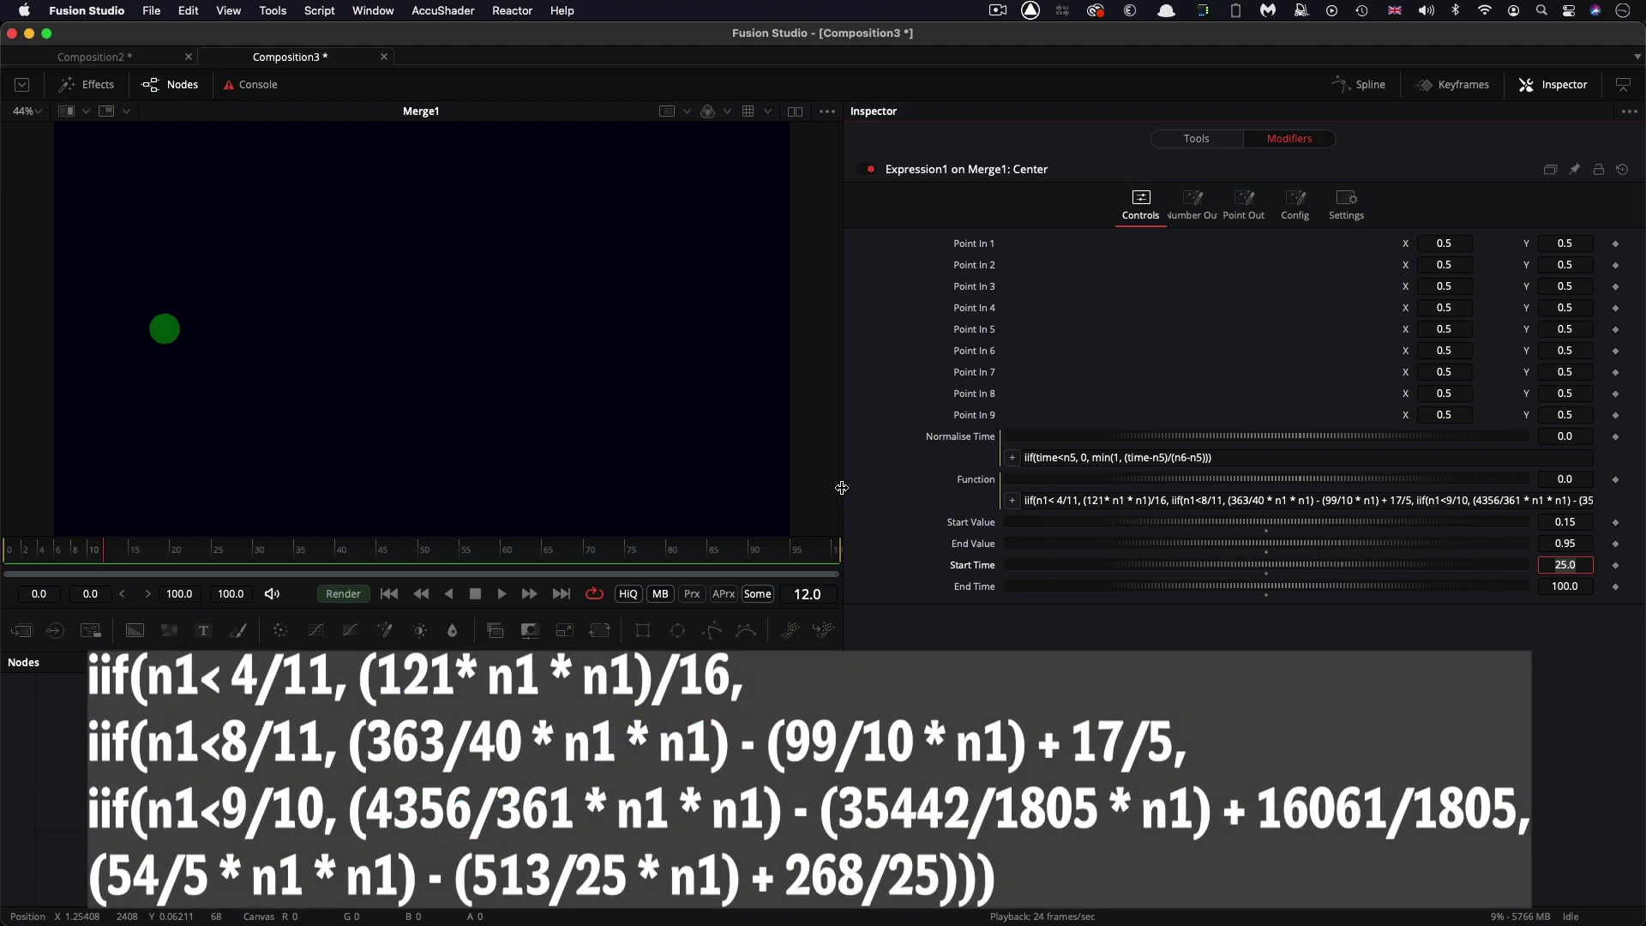
{"action": "left_click_drag", "start_coordinate": [842, 487], "coordinate": [1160, 498]}
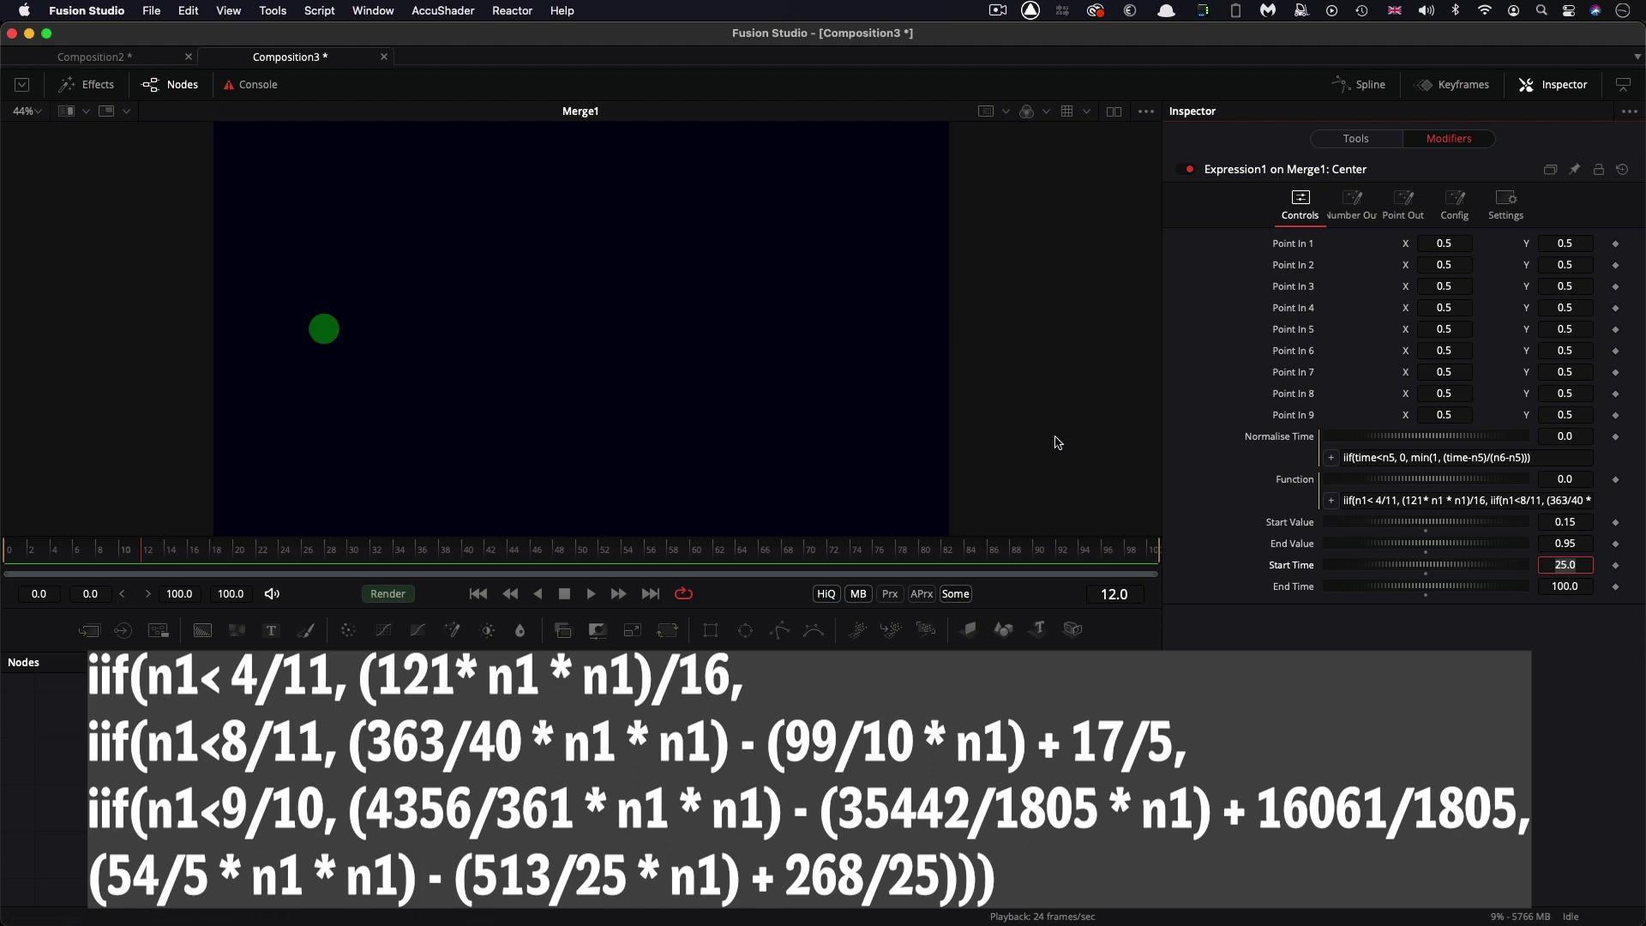
{"action": "left_click_drag", "start_coordinate": [1163, 471], "coordinate": [974, 407]}
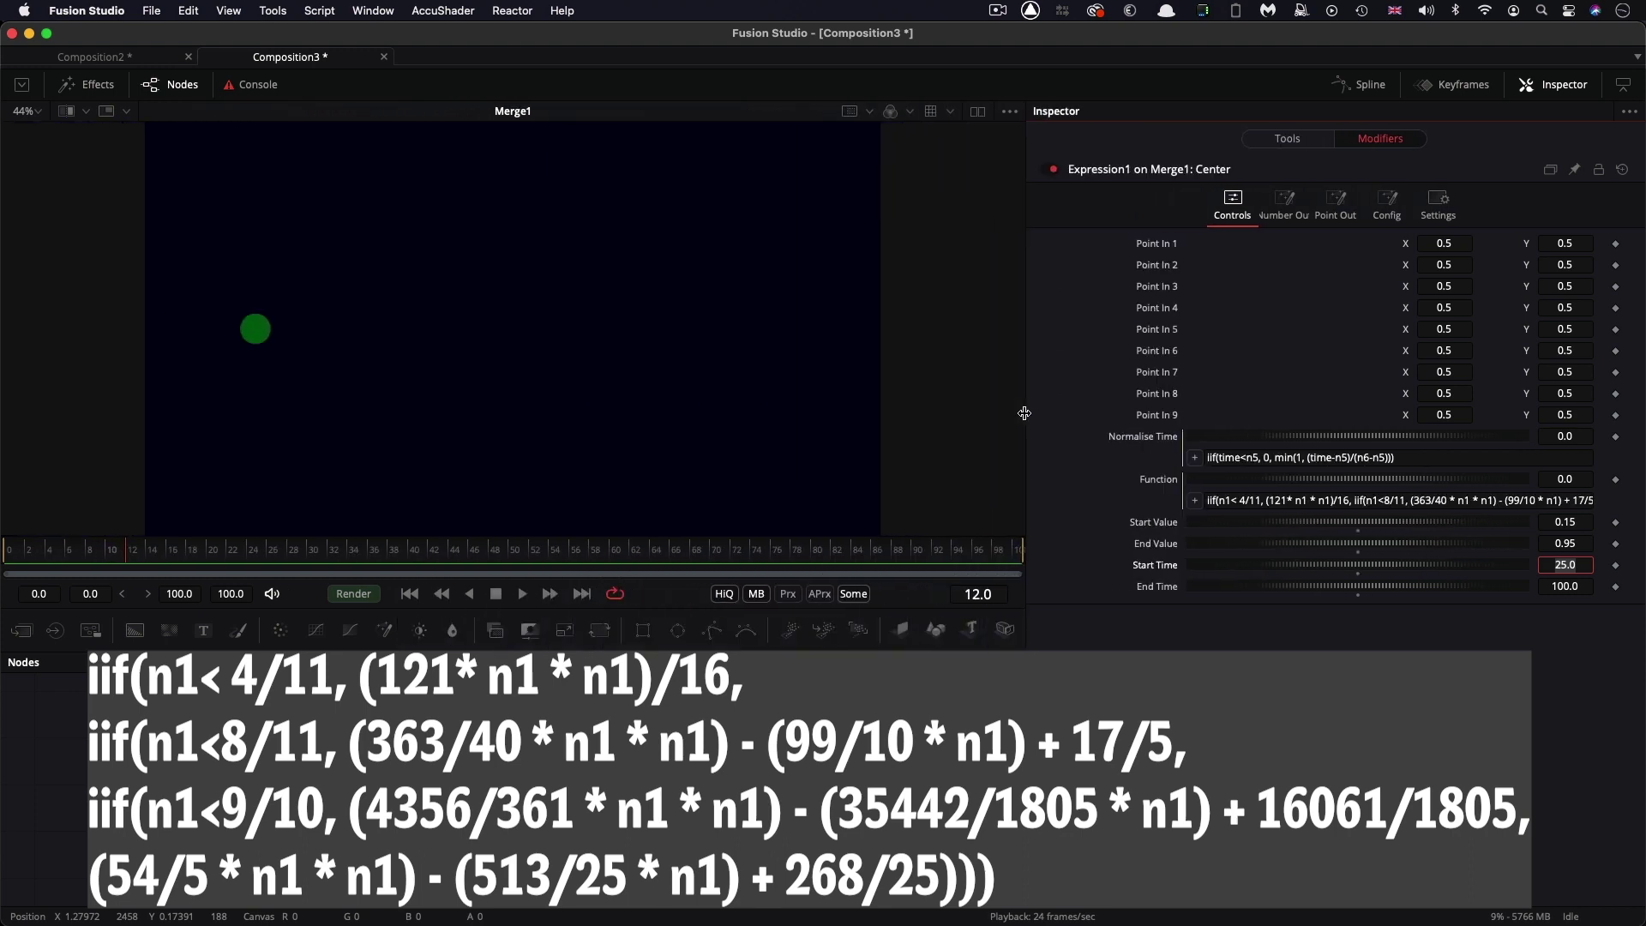
{"action": "left_click_drag", "start_coordinate": [1025, 414], "coordinate": [1071, 416]}
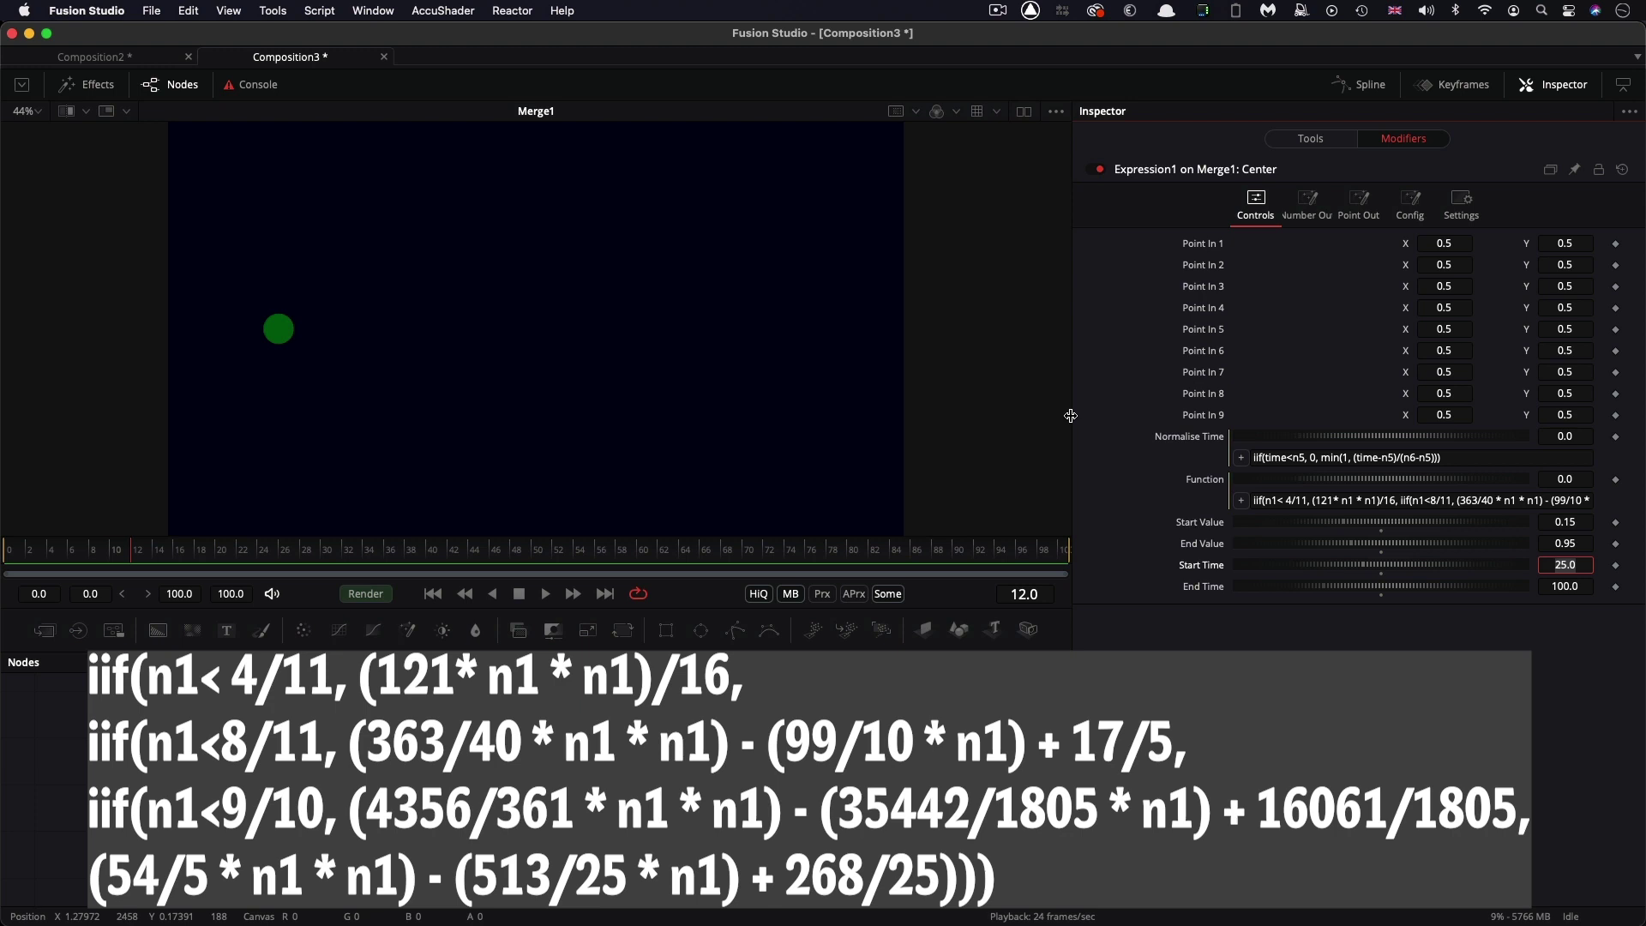
{"action": "left_click_drag", "start_coordinate": [1071, 416], "coordinate": [1086, 416]}
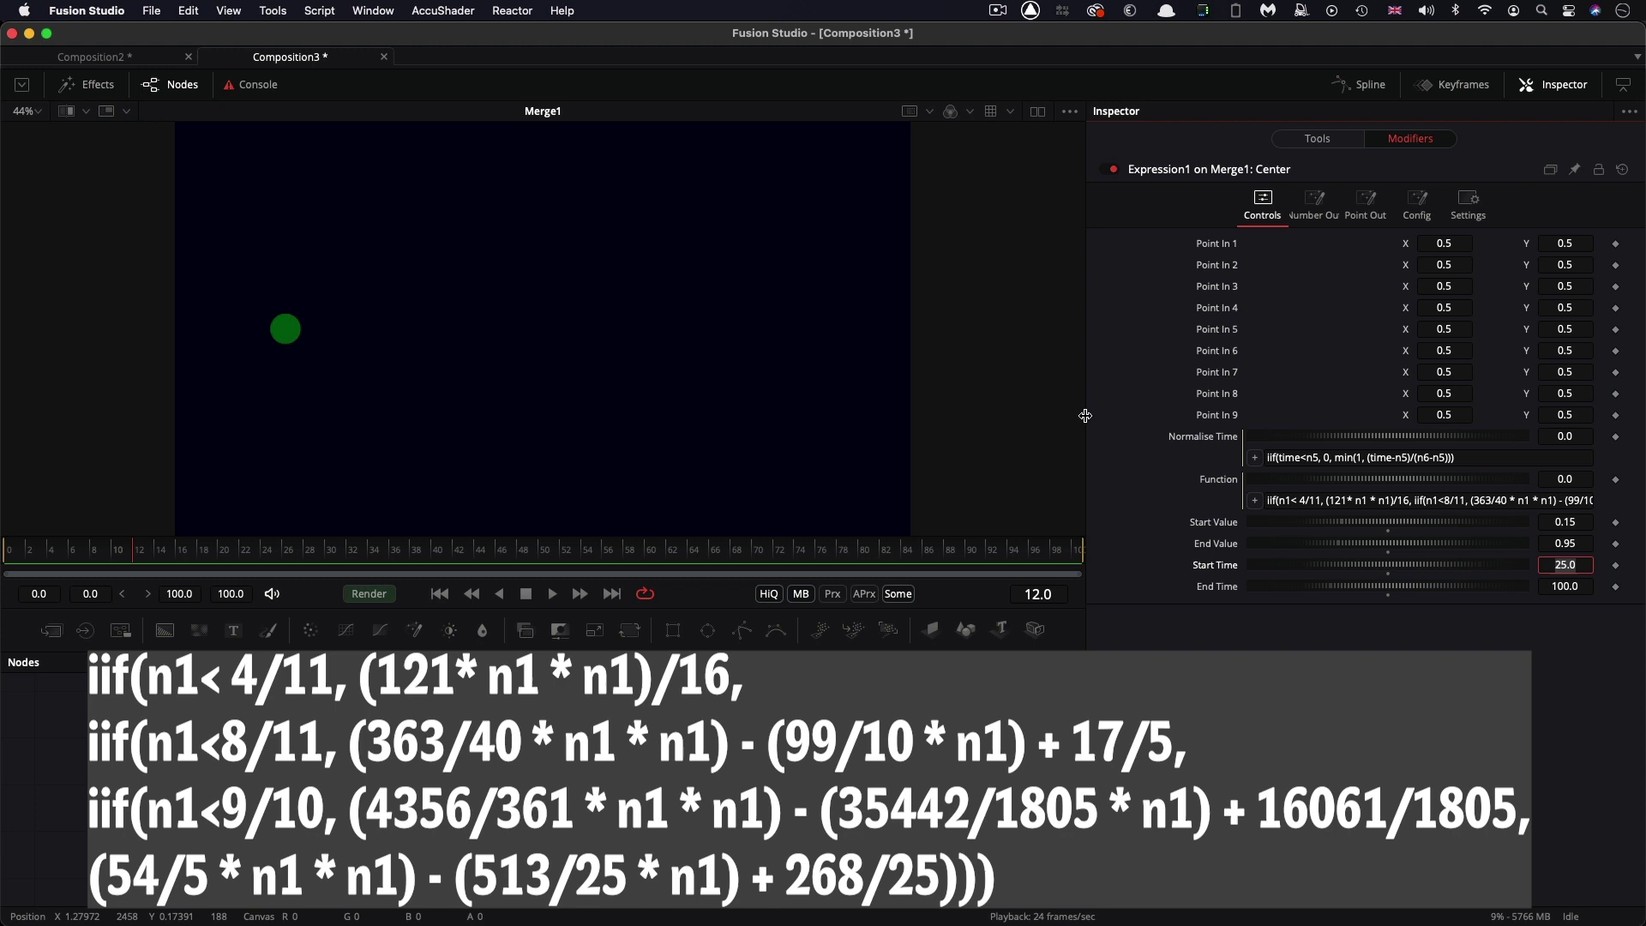
{"action": "left_click_drag", "start_coordinate": [1086, 416], "coordinate": [1074, 417]}
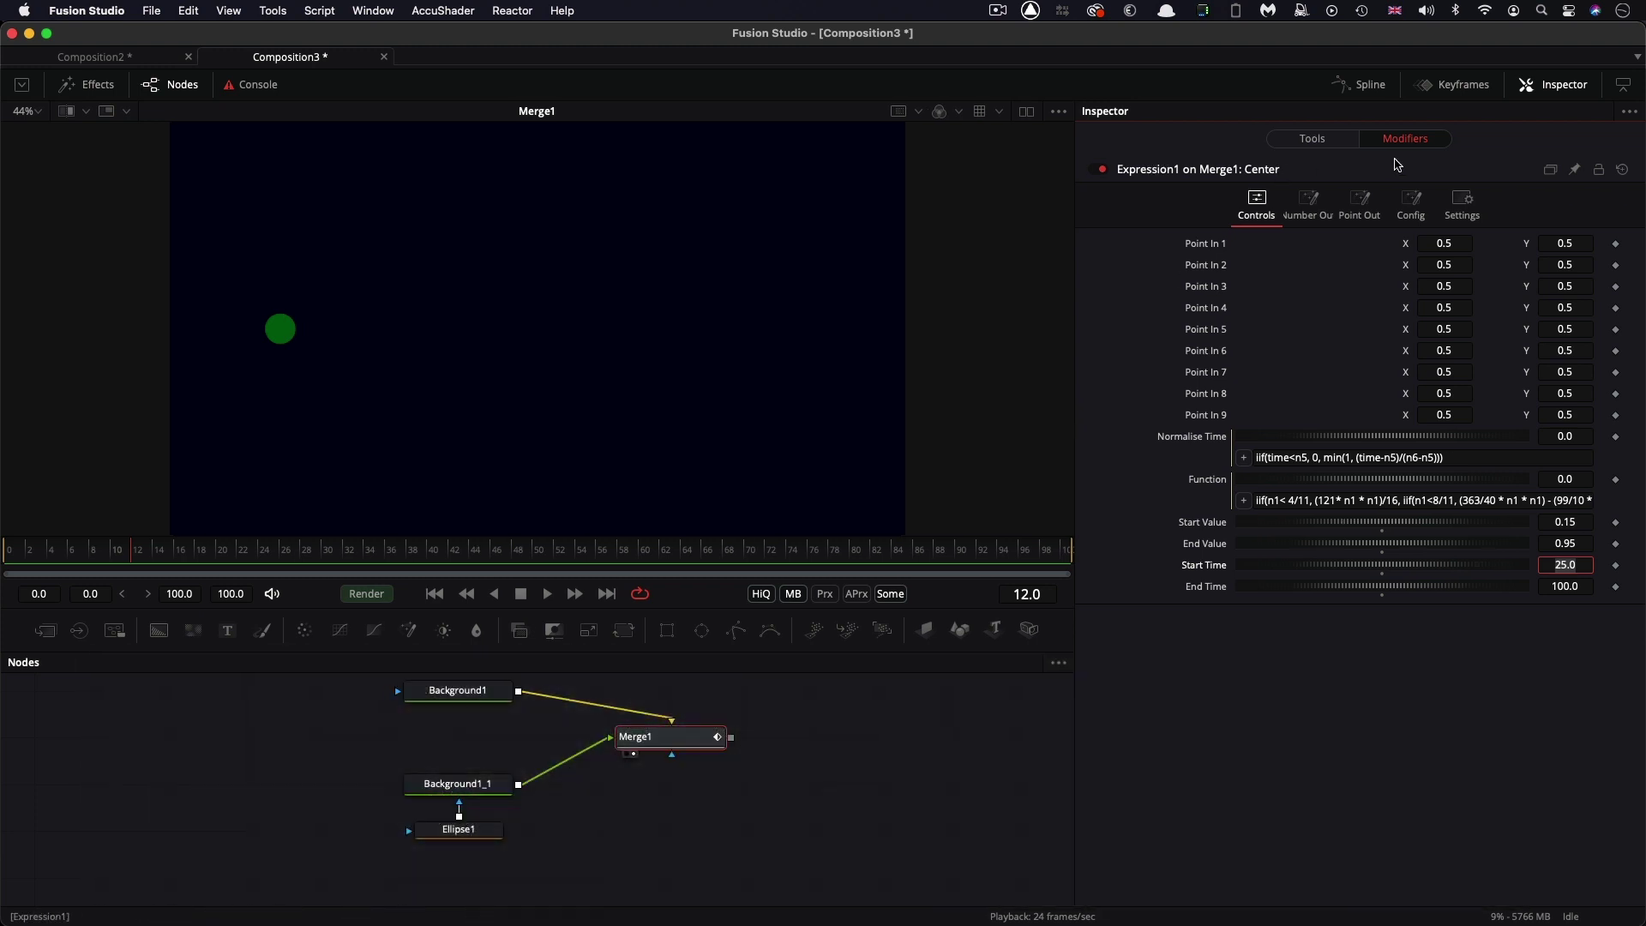
Step: Copy the Point Expression X formula into Point Expression Y and preview the vertical motion
{"action": "left_click", "coordinate": [1312, 204]}
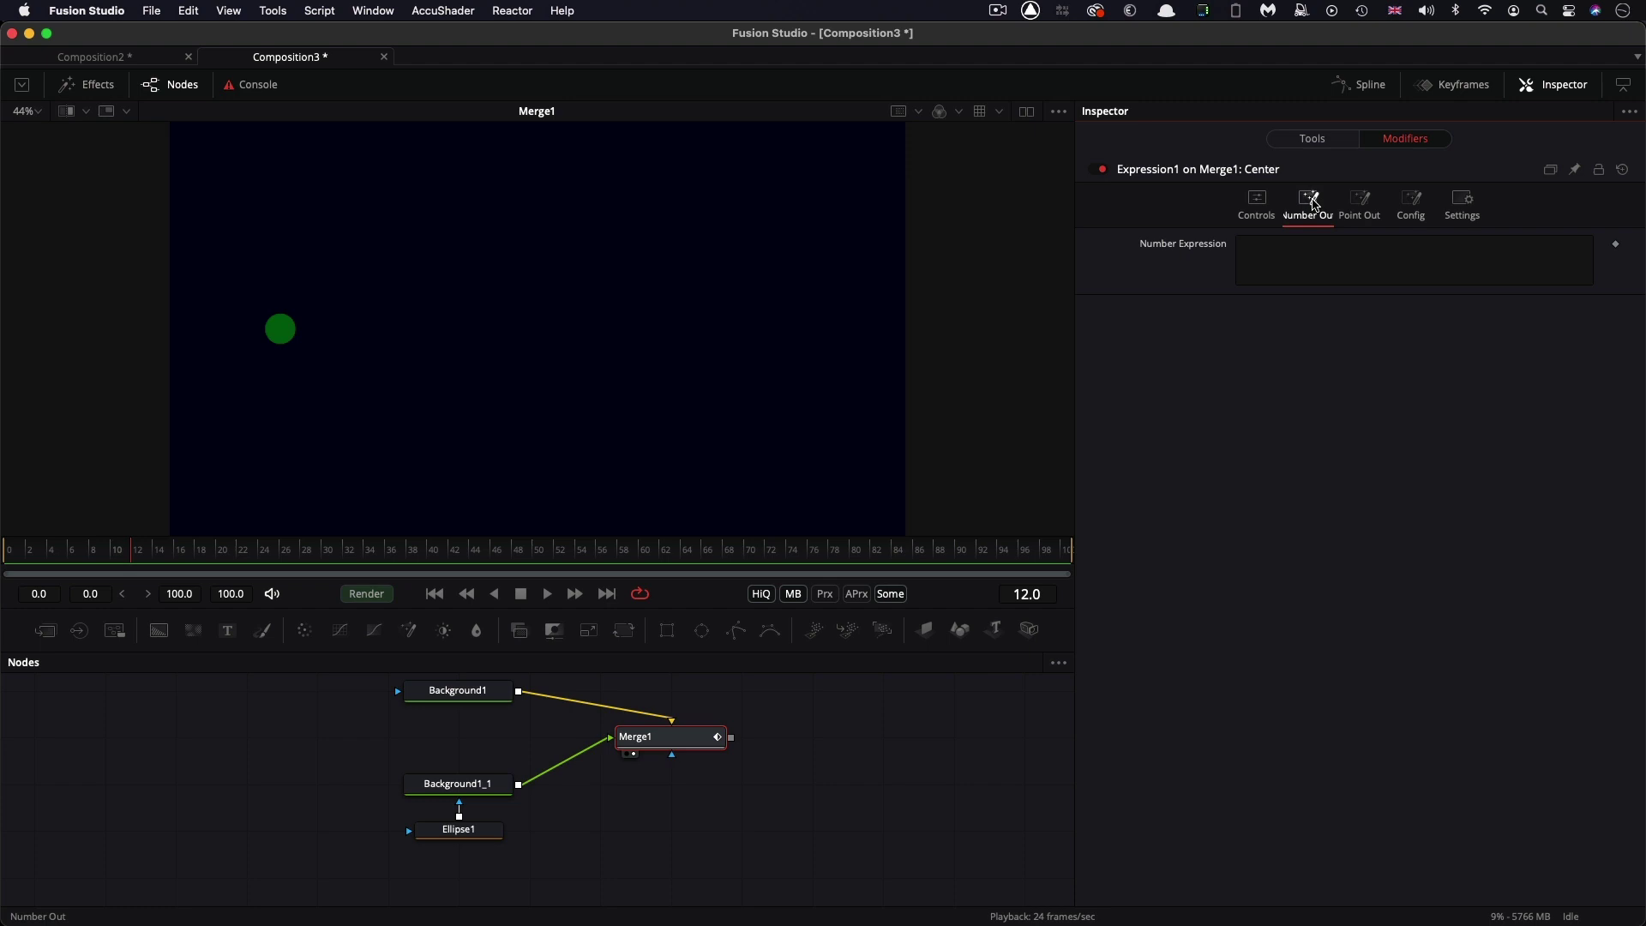
{"action": "left_click", "coordinate": [1361, 204]}
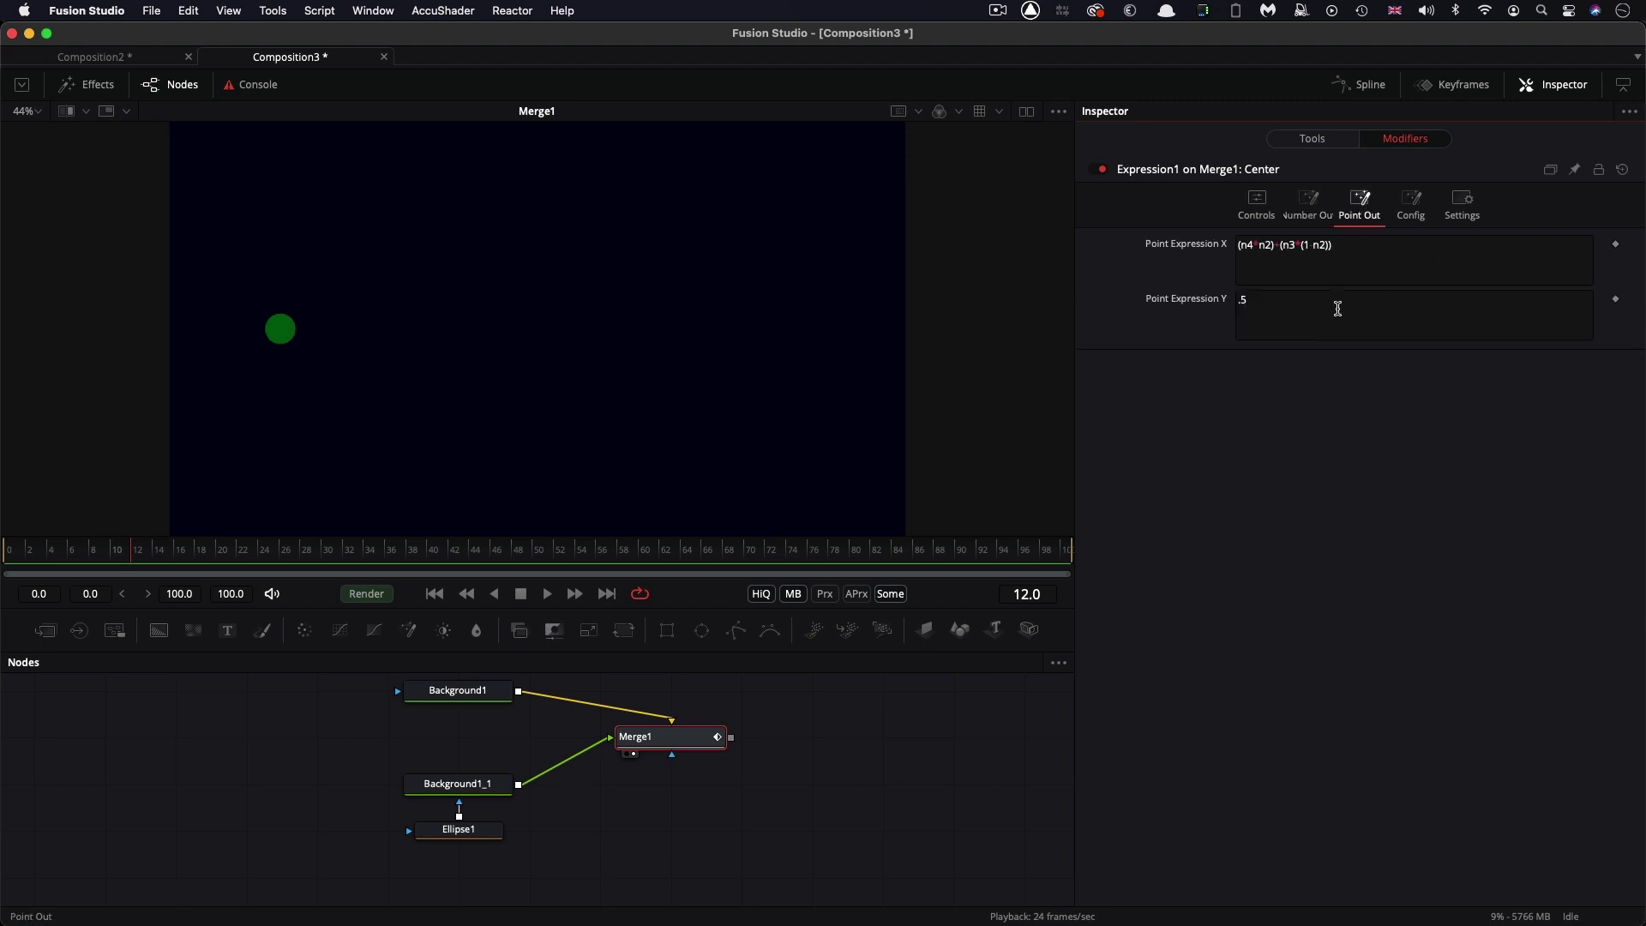
{"action": "left_click_drag", "start_coordinate": [1377, 245], "coordinate": [1237, 225]}
{"action": "key", "text": "super+c"}
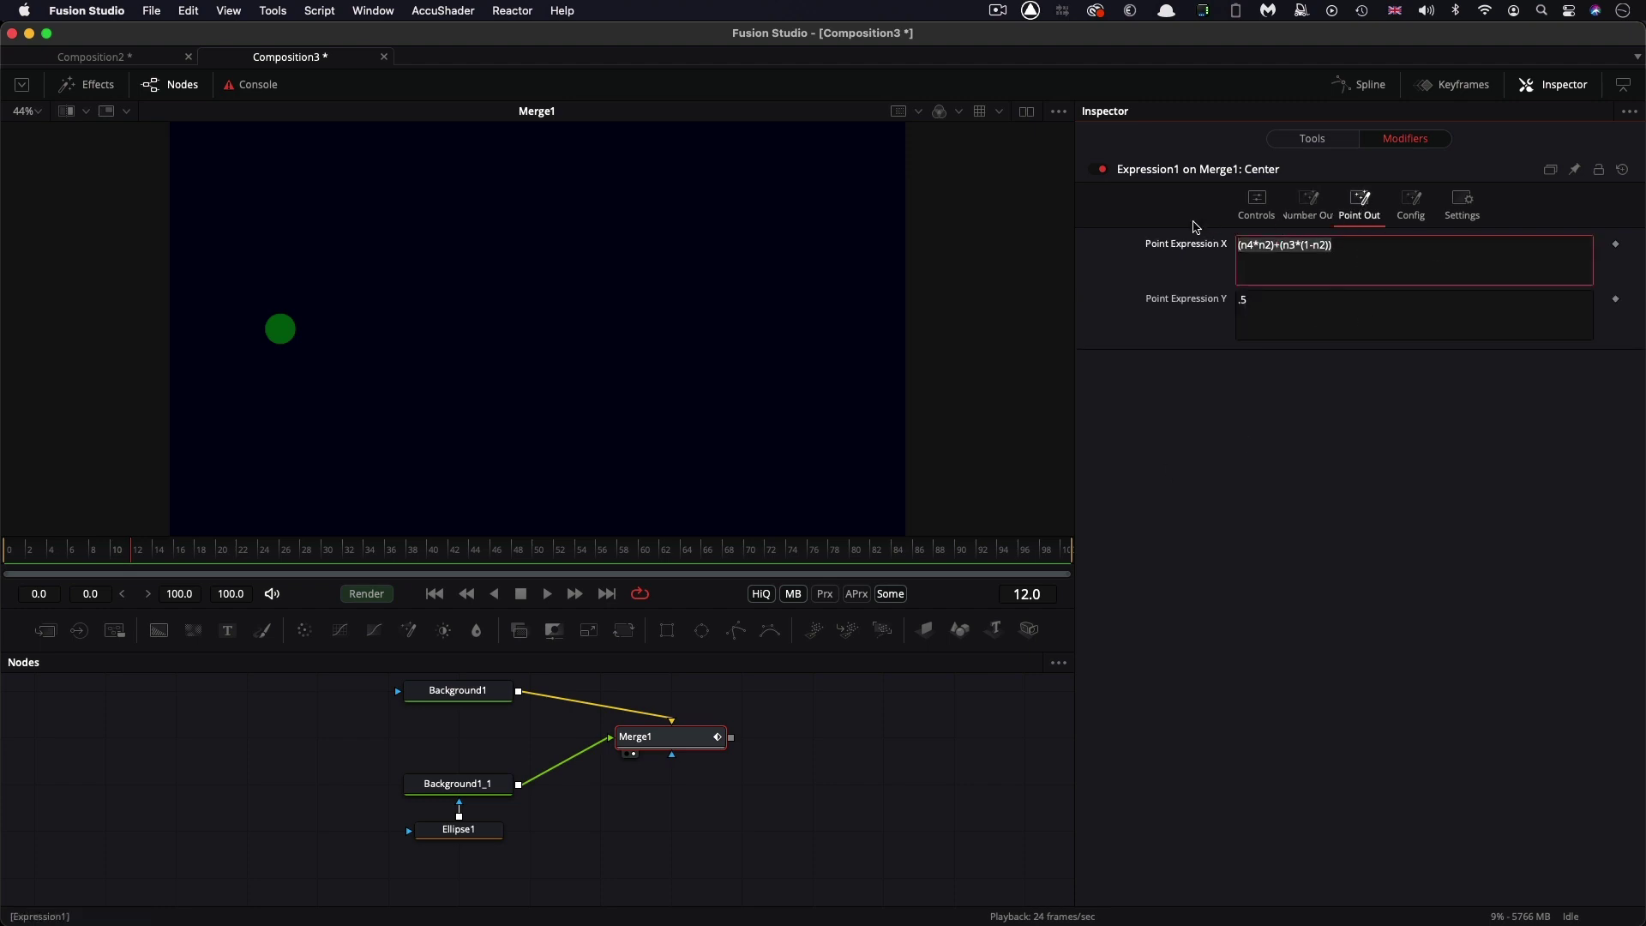
{"action": "left_click", "coordinate": [1312, 301]}
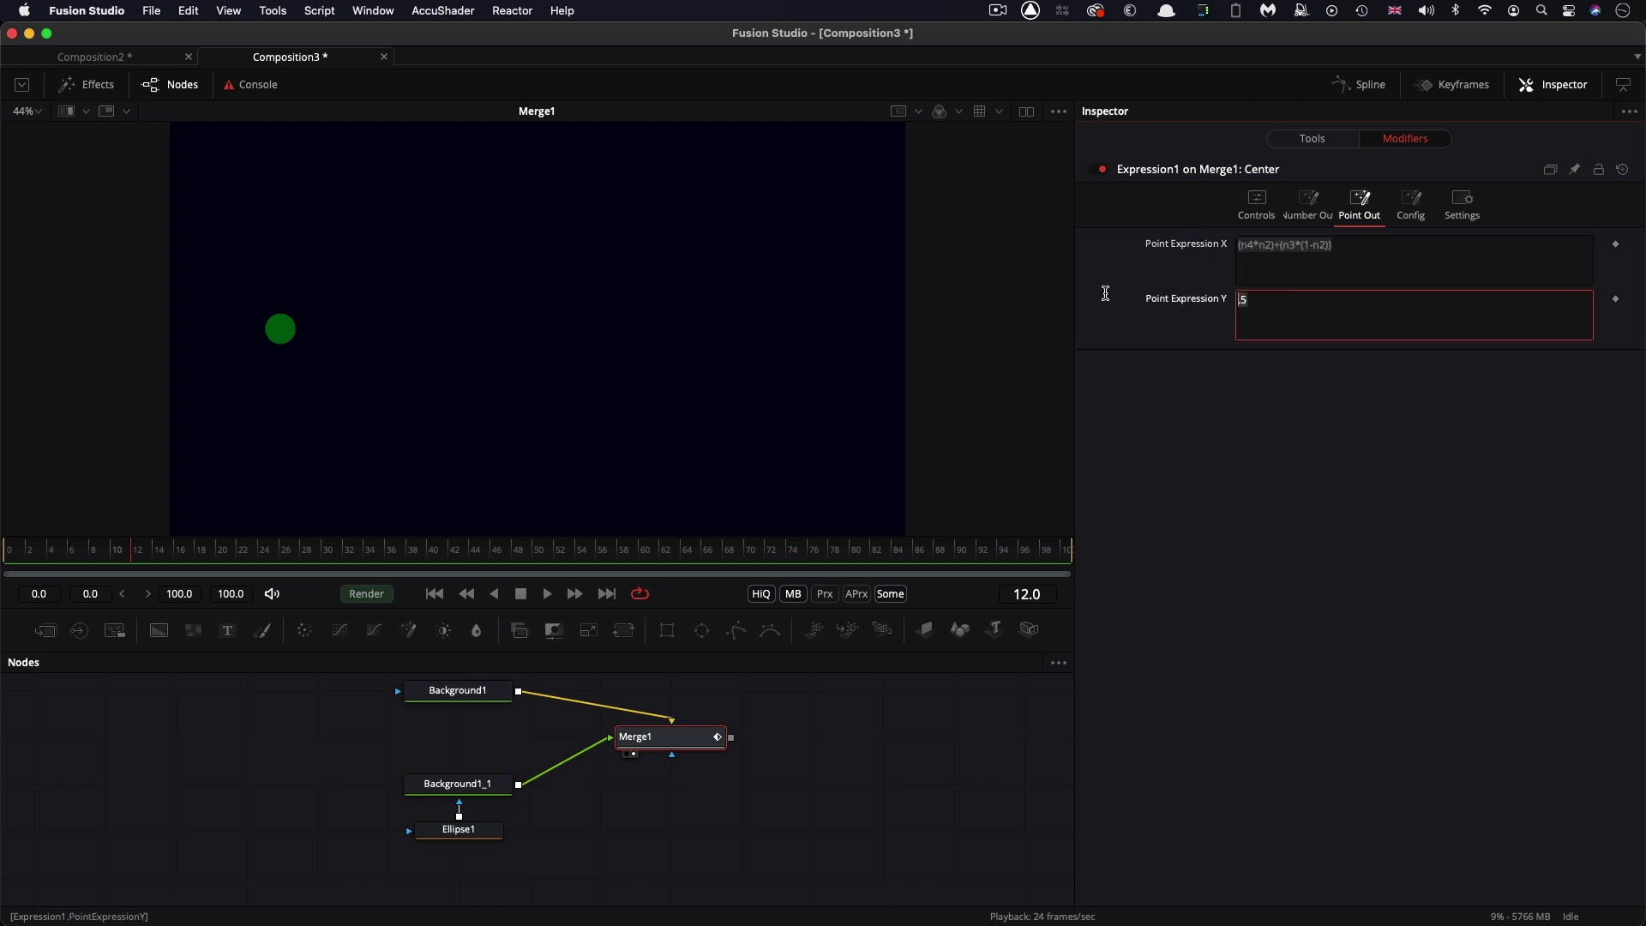
{"action": "key", "text": "super+v"}
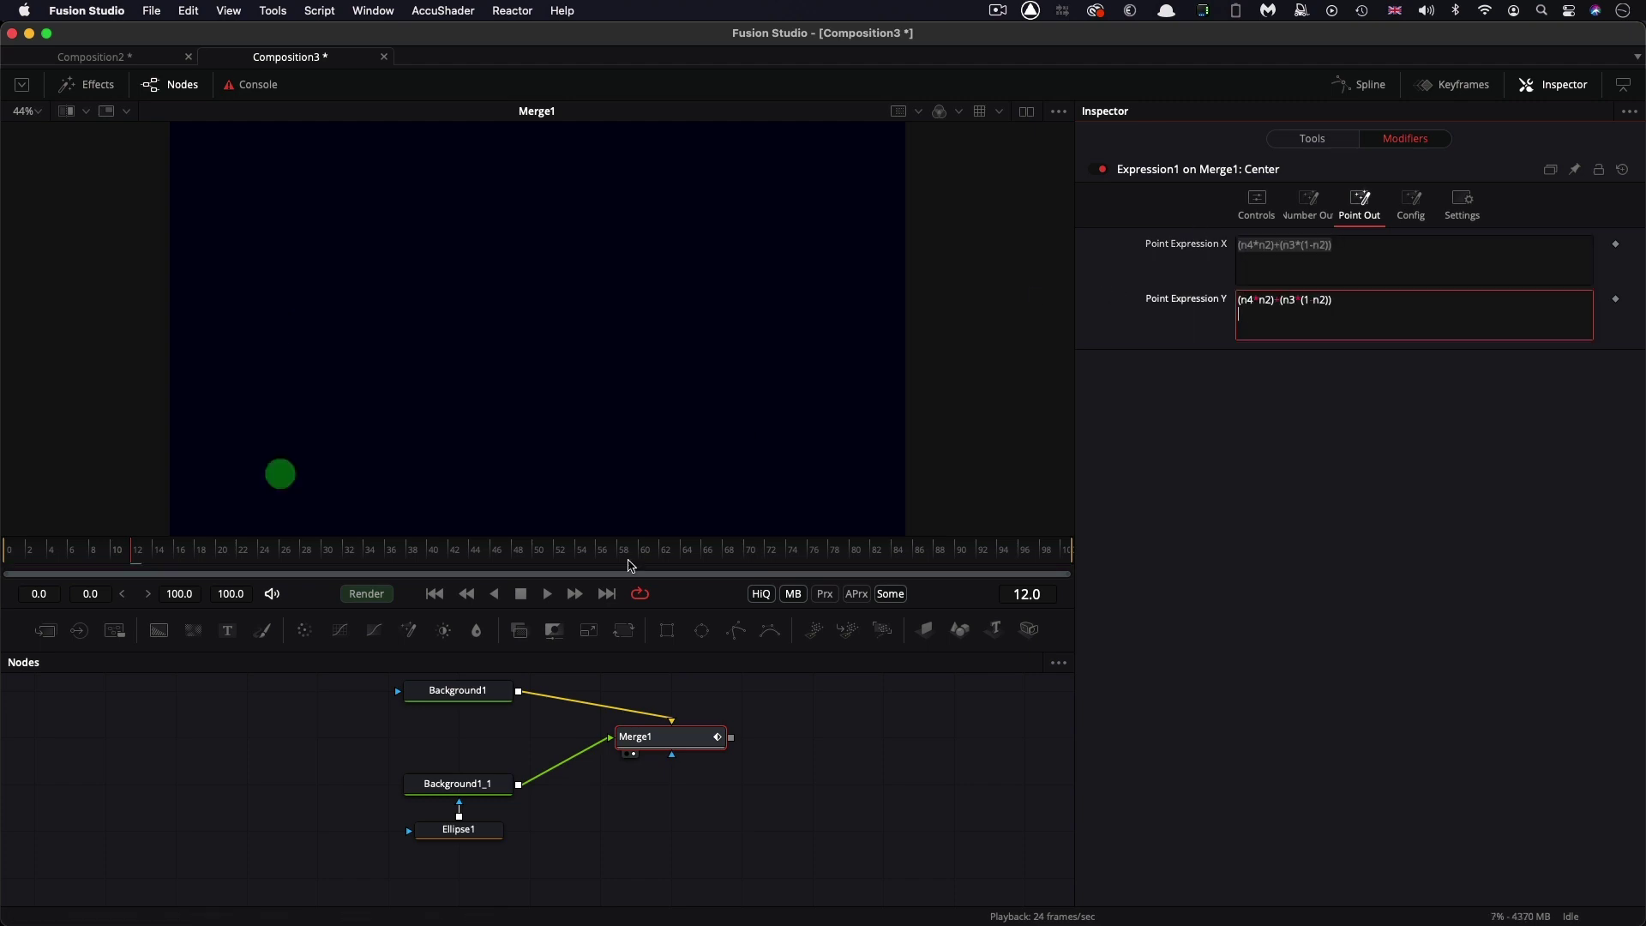
{"action": "left_click", "coordinate": [548, 595]}
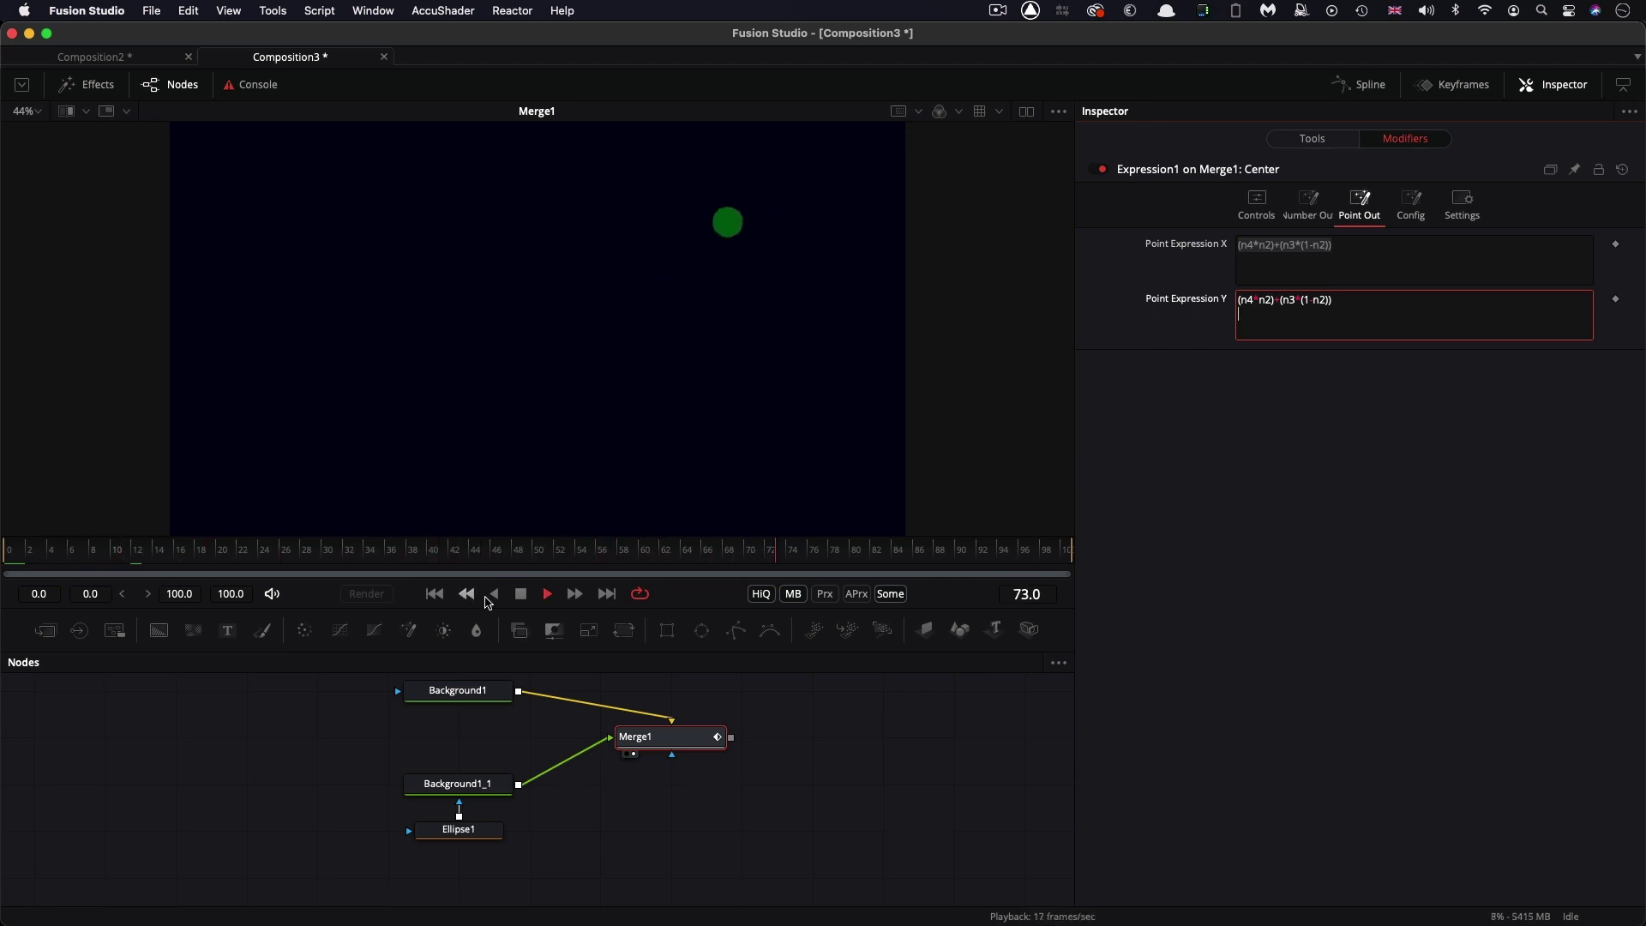
{"action": "left_click", "coordinate": [521, 595]}
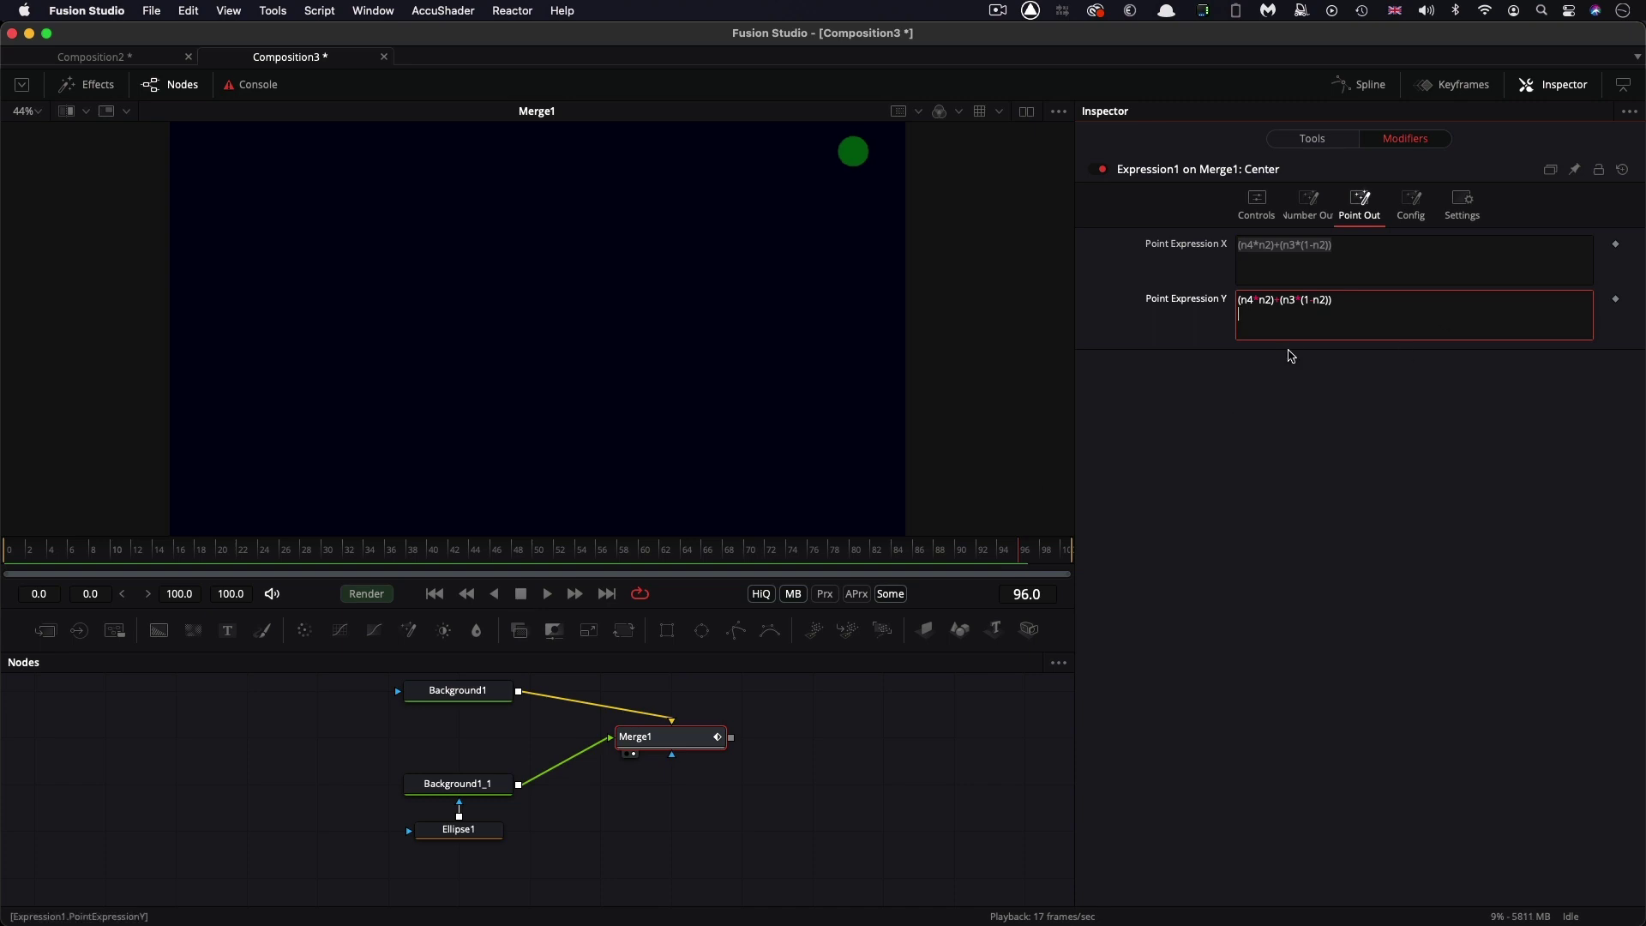
Step: Set Point Expression X to .5 to fix the ball horizontally
{"action": "left_click", "coordinate": [1408, 300]}
{"action": "key", "text": "super+a"}
{"action": "left_click", "coordinate": [1430, 249]}
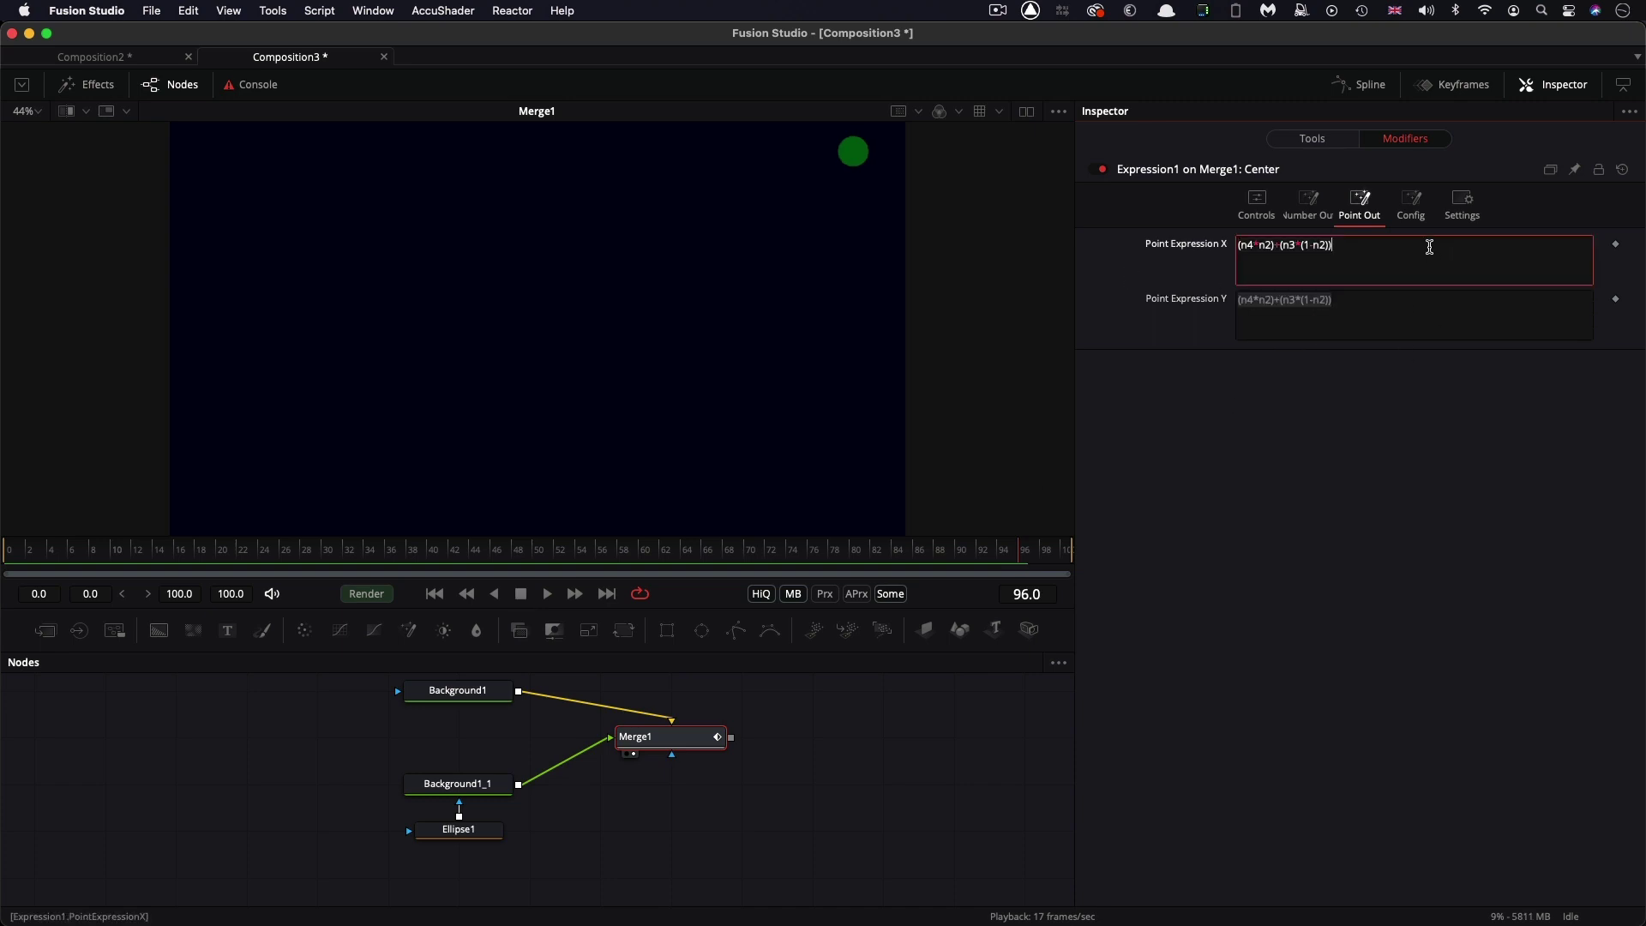
{"action": "key", "text": "super+a"}
{"action": "type", "text": ".5"}
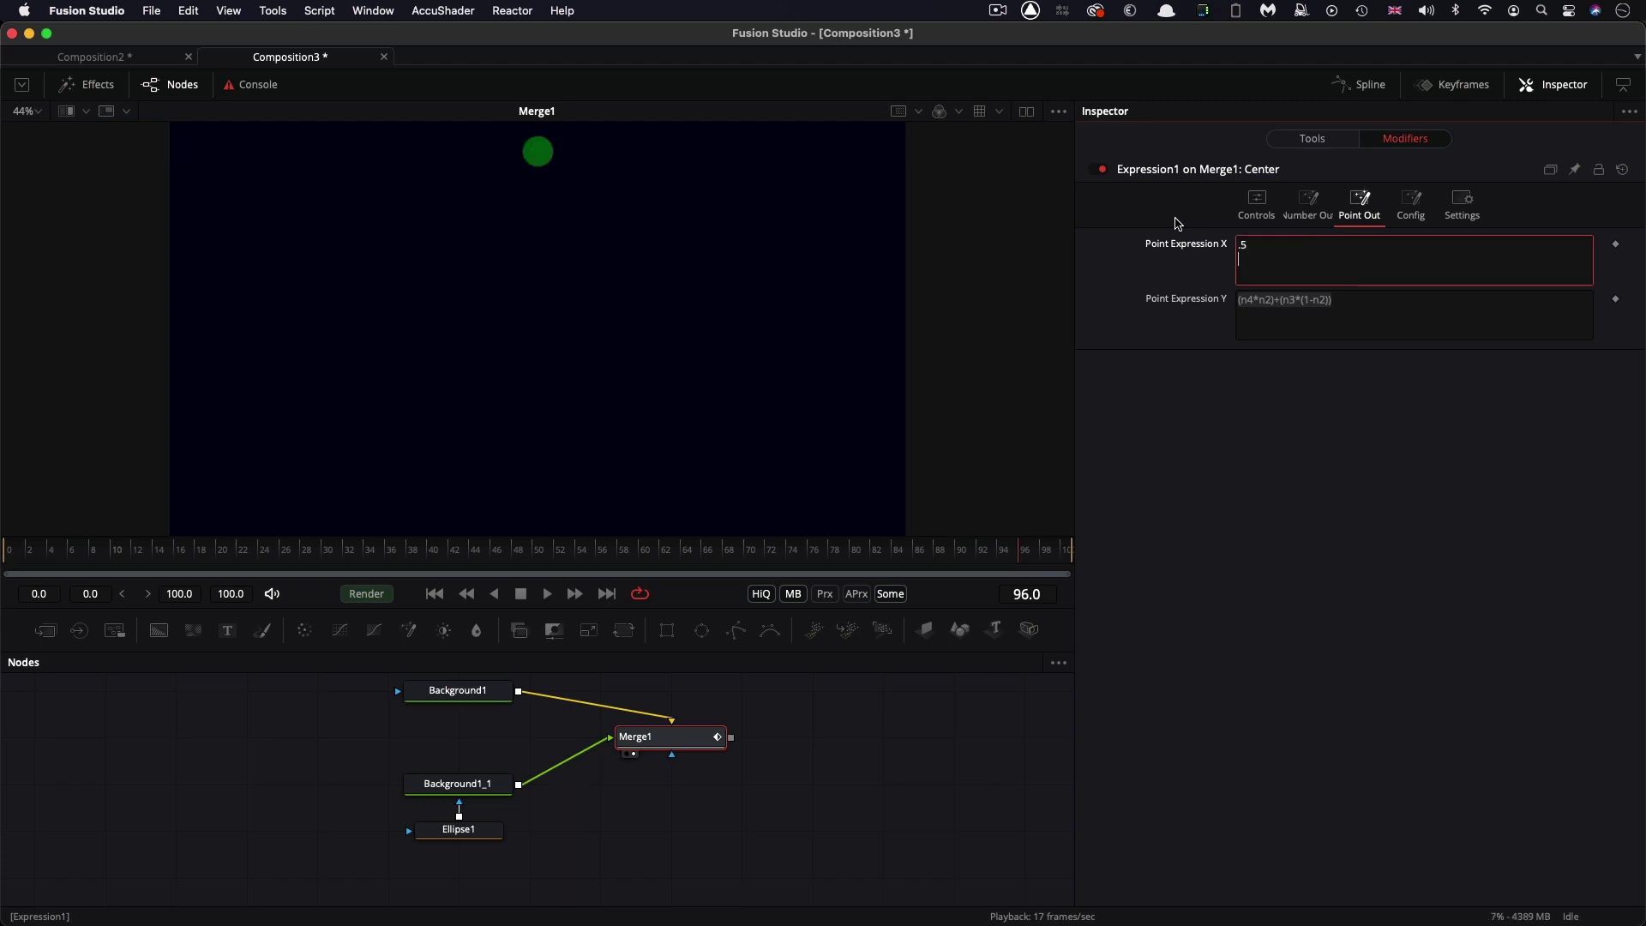
Step: Set Expression1's Start Value to 0.95 and End Value to 0.05
{"action": "left_click", "coordinate": [1252, 199]}
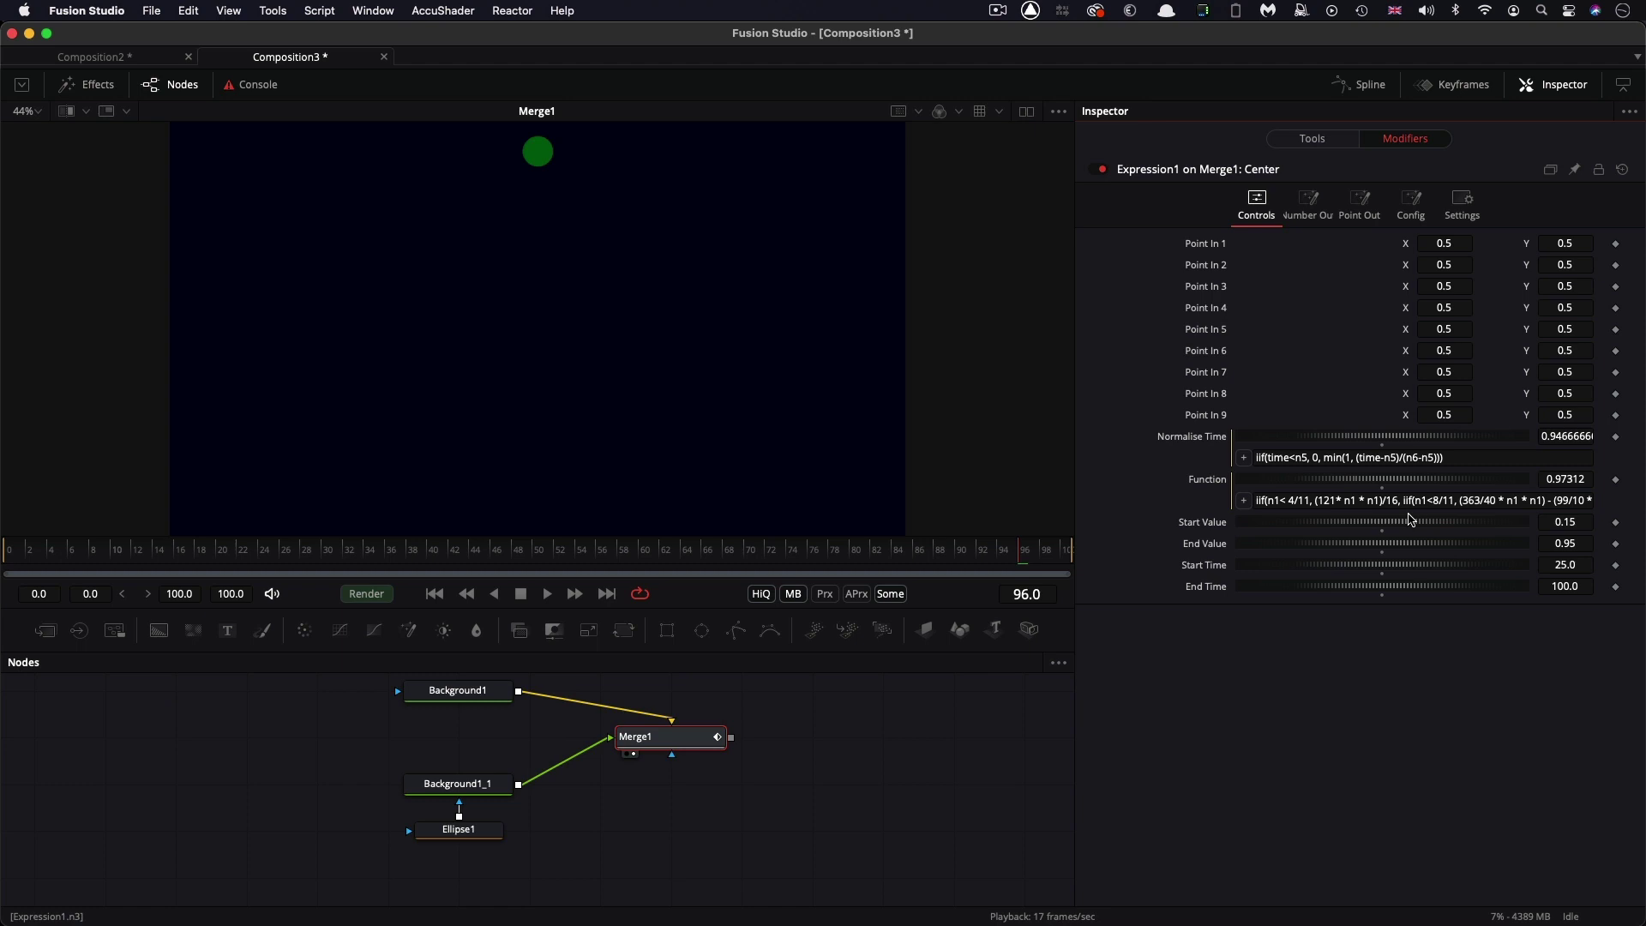
{"action": "left_click", "coordinate": [1586, 521]}
{"action": "key", "text": "BackSpace"}
{"action": "key", "text": "Tab"}
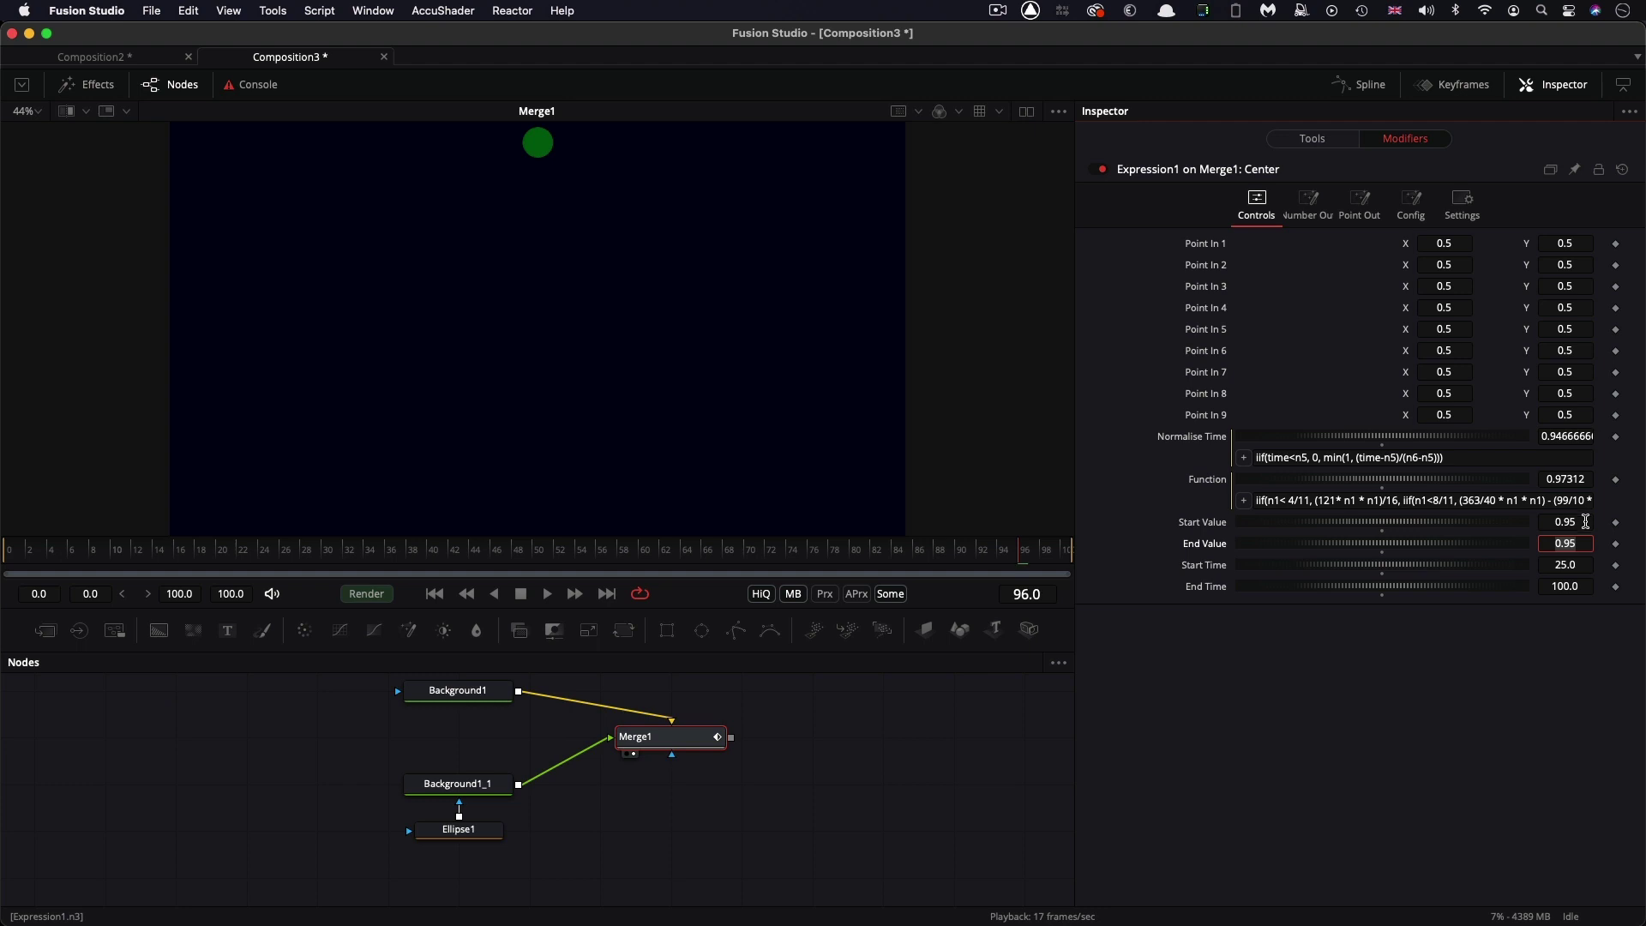
{"action": "type", "text": "0.05"}
{"action": "key", "text": "Tab"}
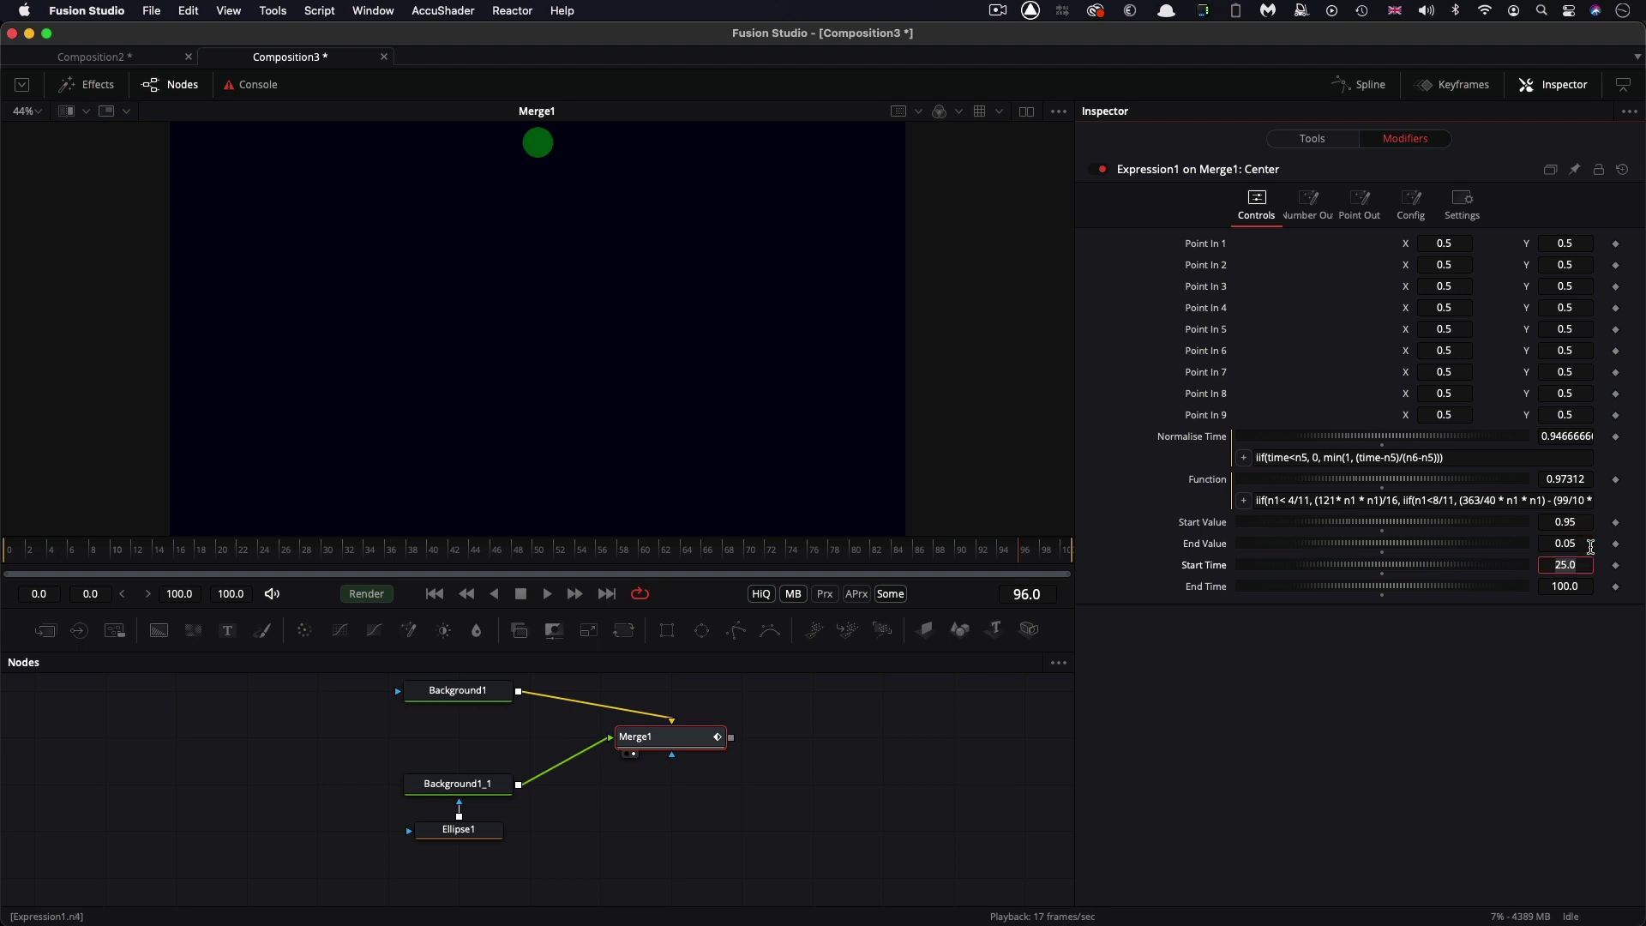
Step: Replay the ball animation from the first frame and stop it at frame 74
{"action": "left_click", "coordinate": [435, 593]}
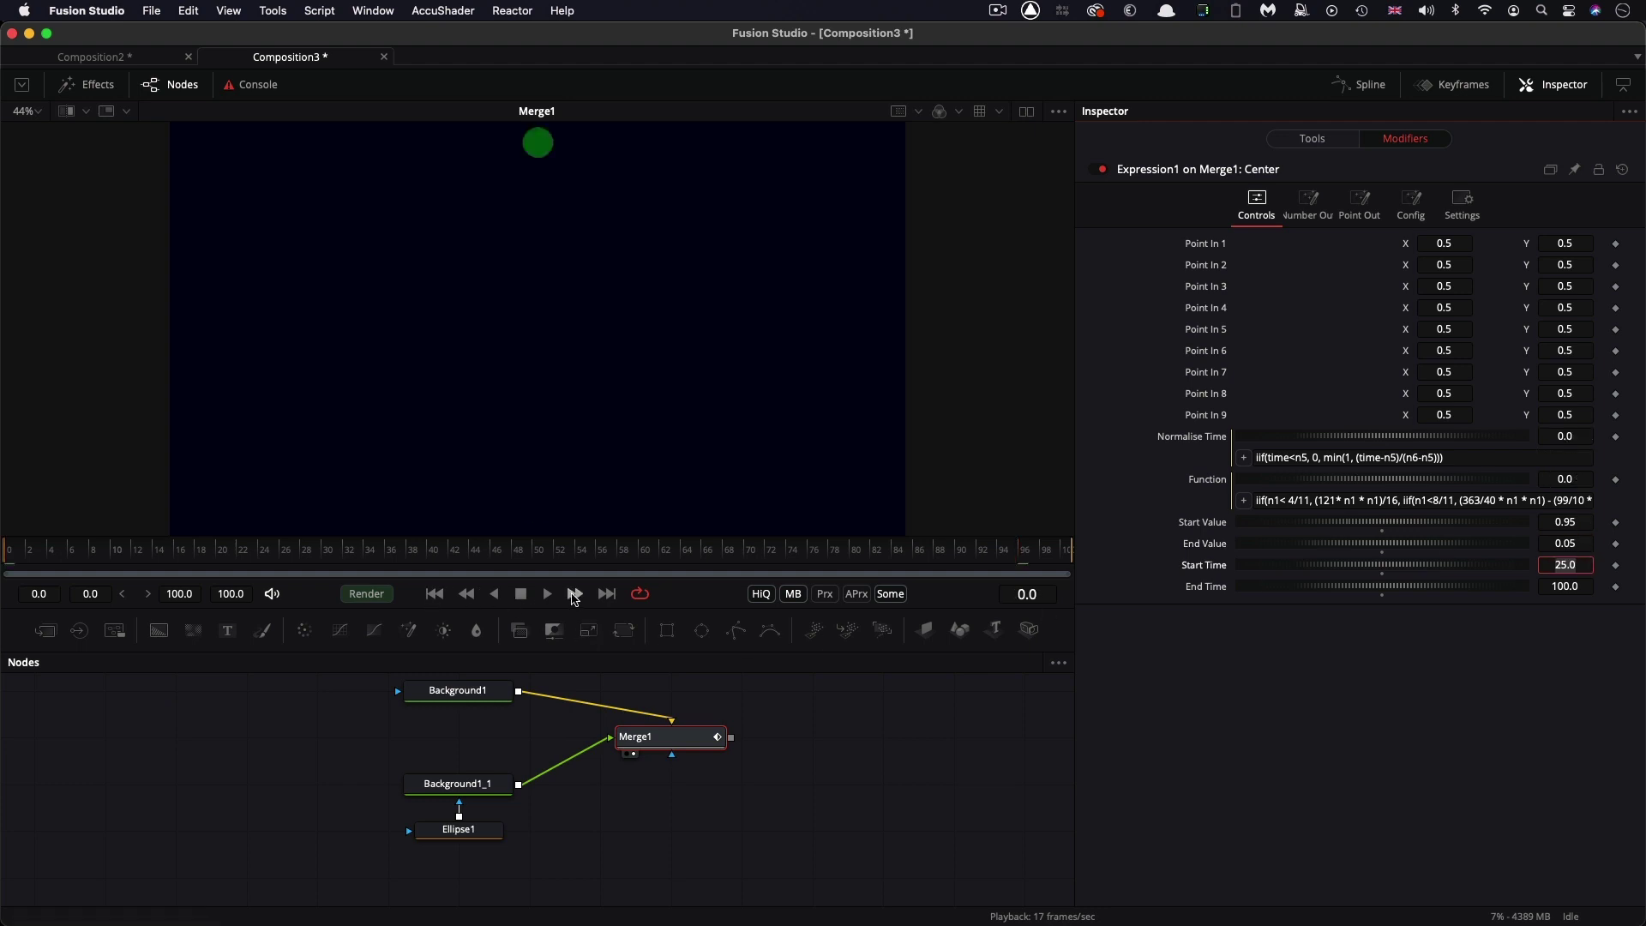
{"action": "left_click", "coordinate": [549, 593]}
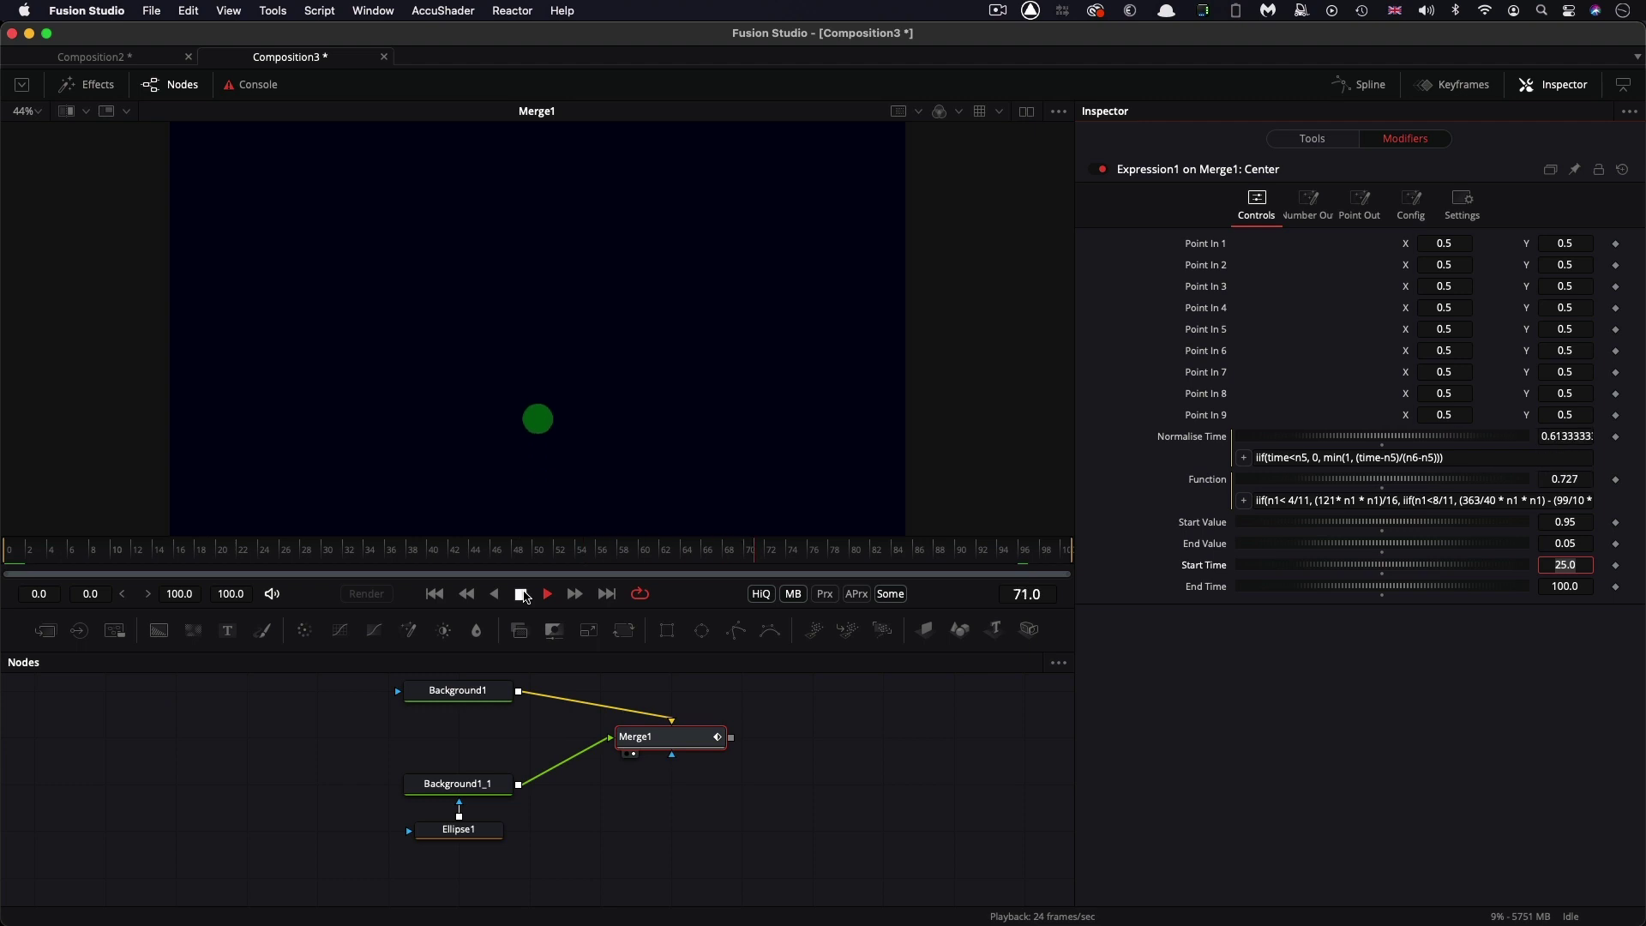
{"action": "left_click", "coordinate": [523, 591]}
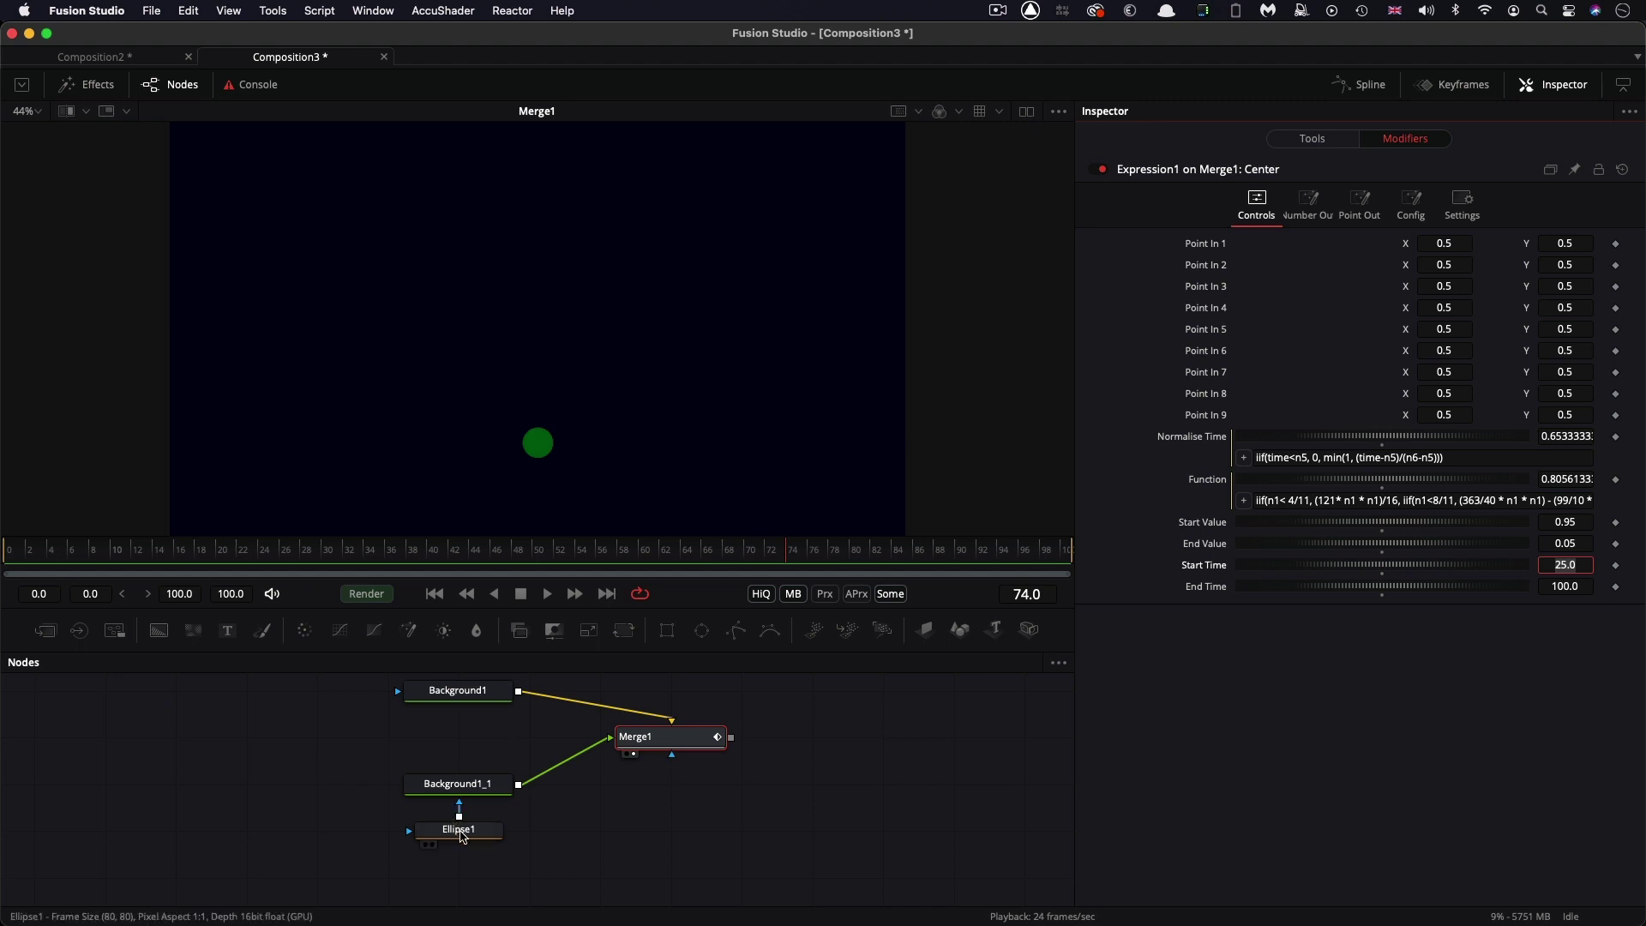
Step: Bypass Ellipse1 to make the ball square, and set Merge1's Point Expression Y to .5
{"action": "left_click", "coordinate": [461, 832]}
{"action": "key", "text": "super+p"}
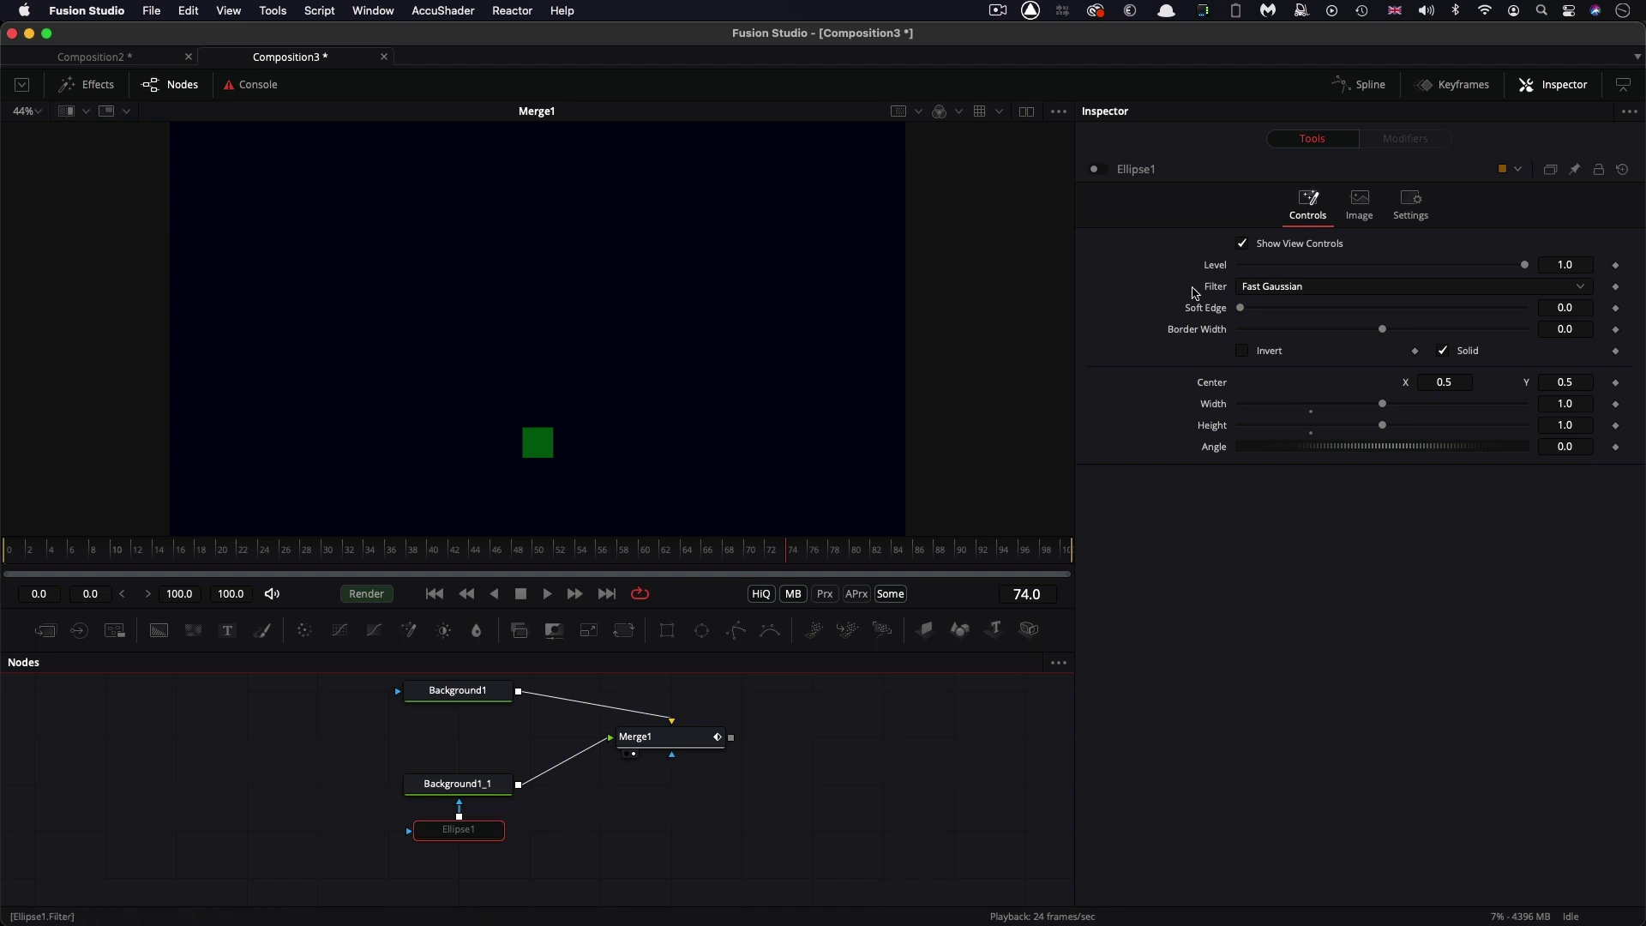
{"action": "left_click", "coordinate": [700, 736]}
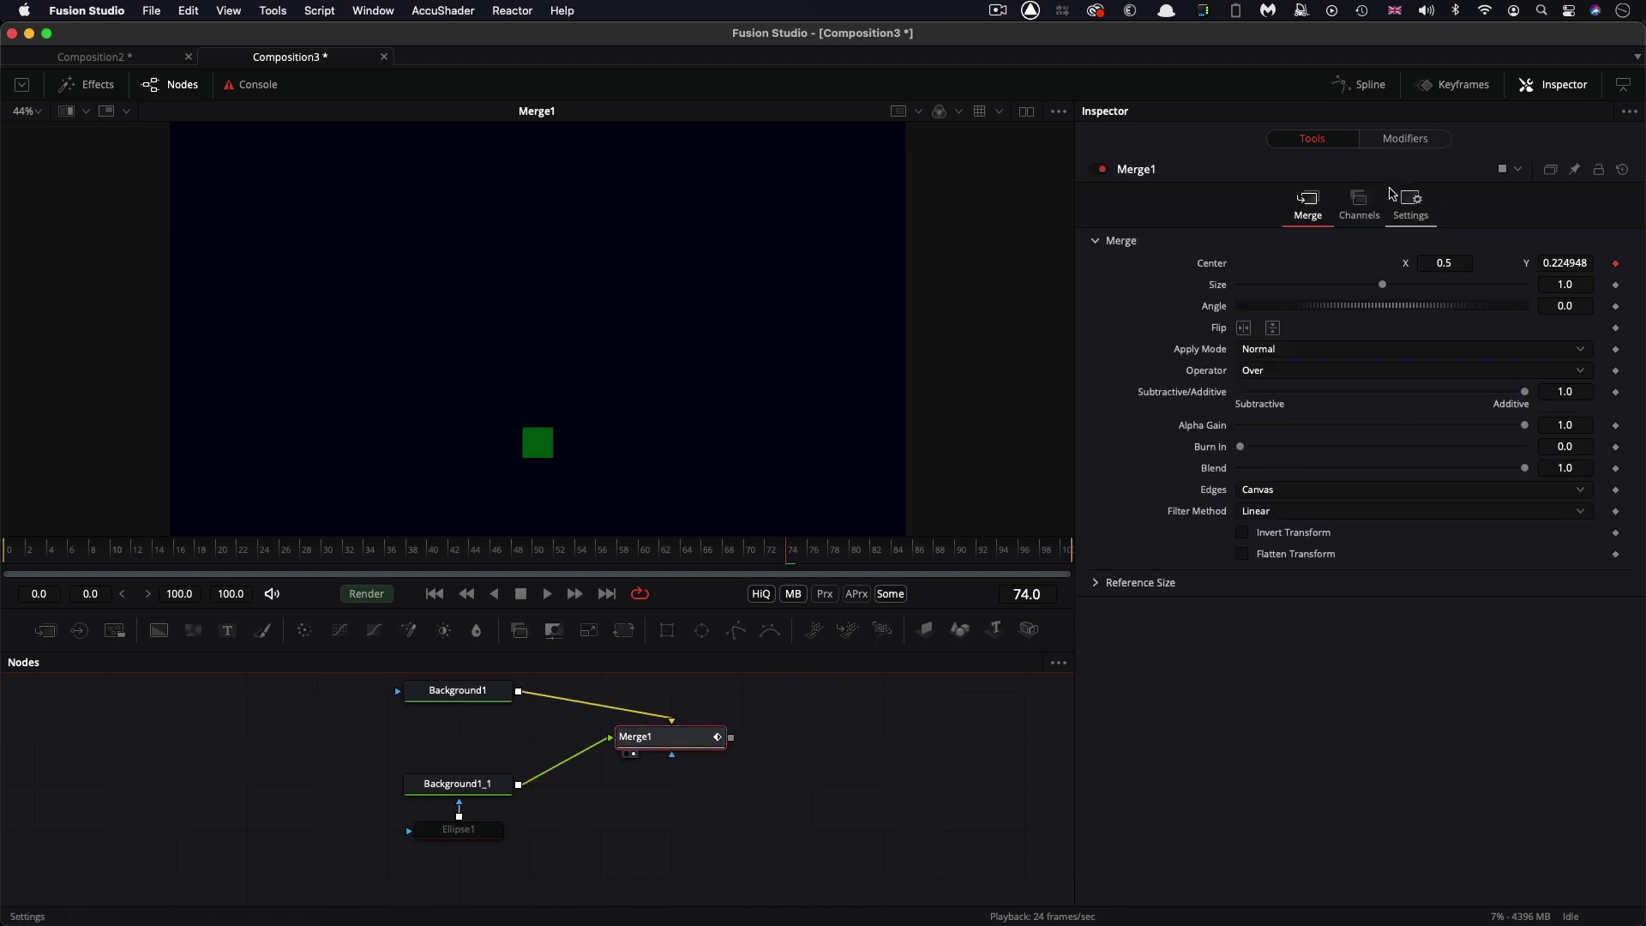
{"action": "left_click", "coordinate": [1405, 138]}
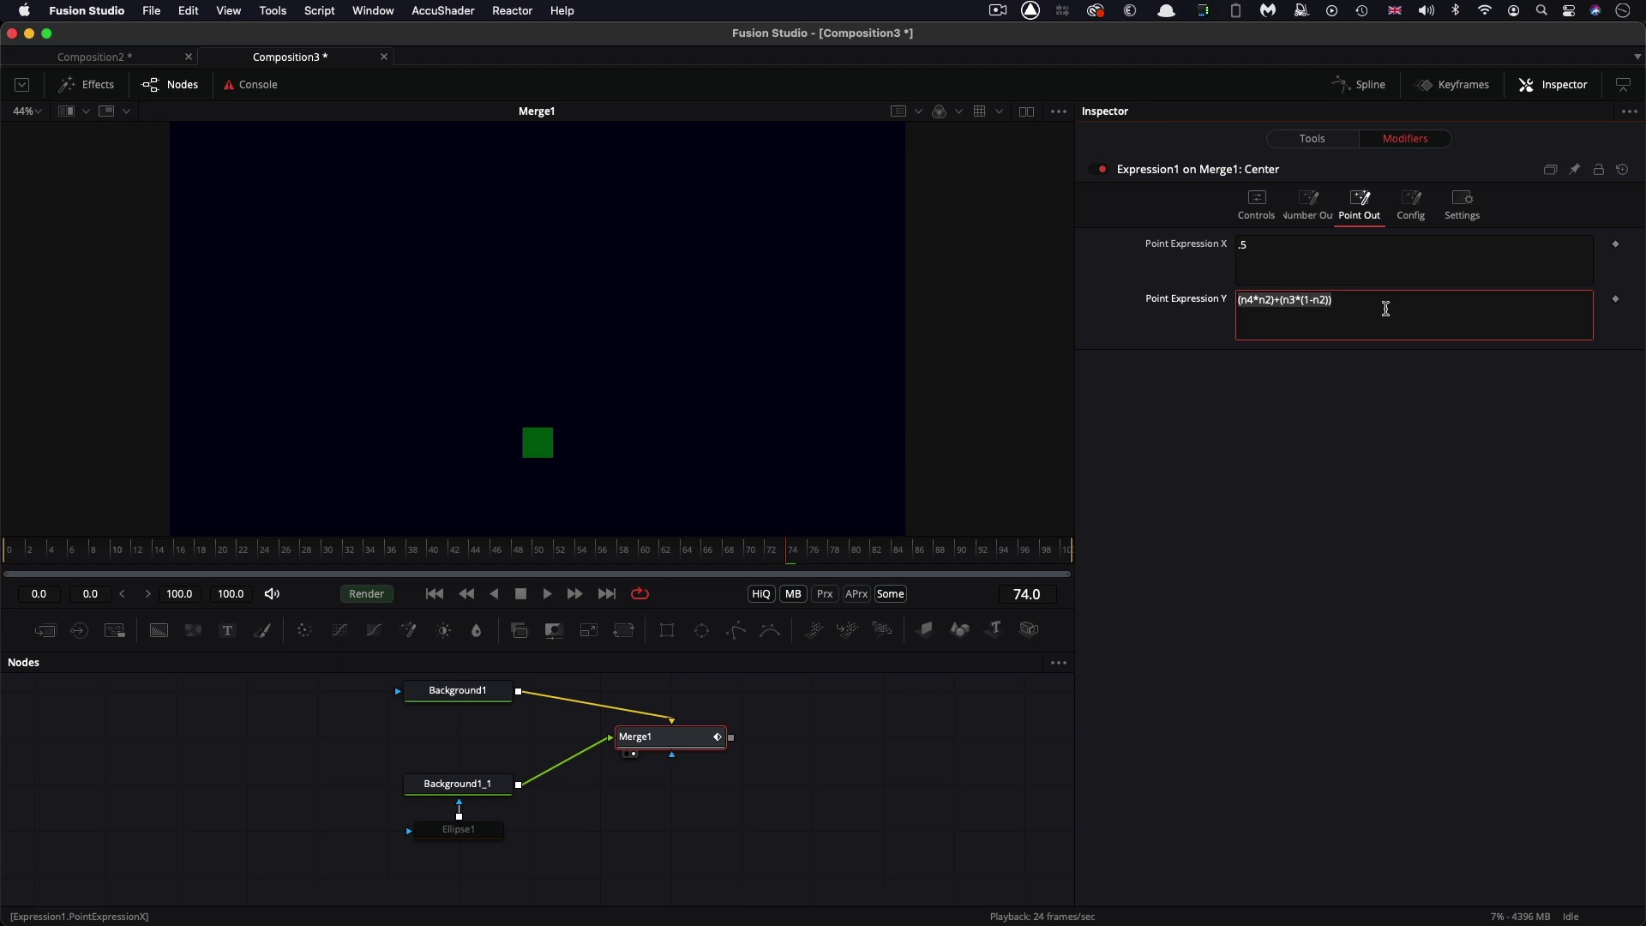
{"action": "left_click_drag", "start_coordinate": [1410, 302], "coordinate": [1115, 279]}
{"action": "type", "text": ".5"}
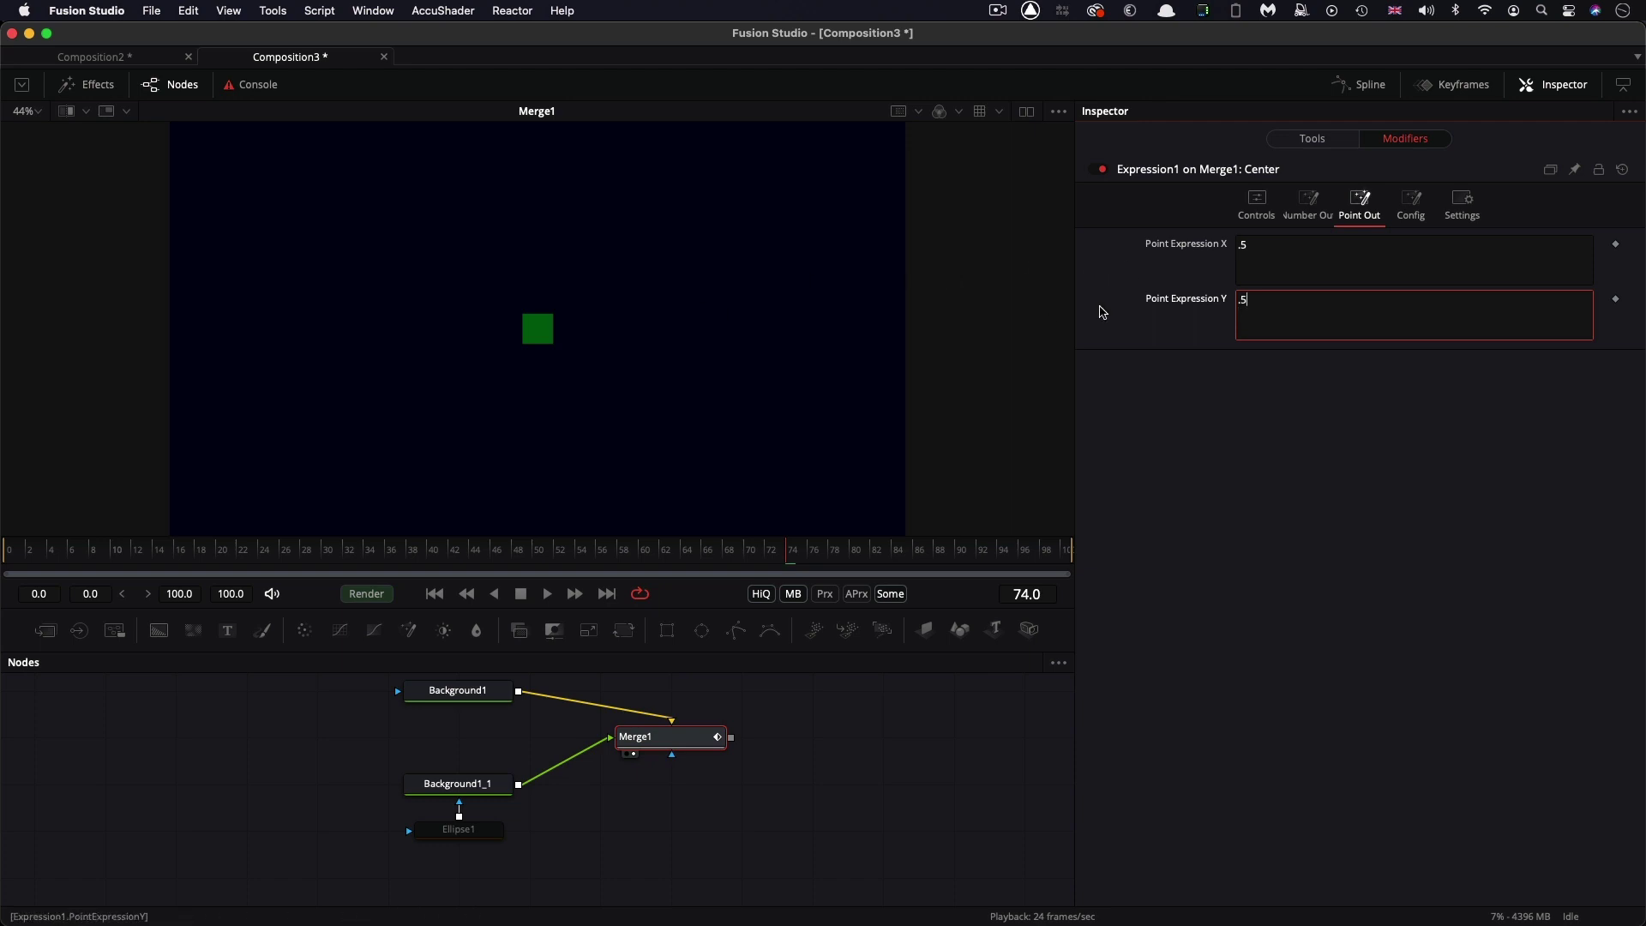
Step: Paste (n4*n2)+(n3*(1-n2)) into Expression1's Number Out expression
{"action": "left_click", "coordinate": [1303, 140]}
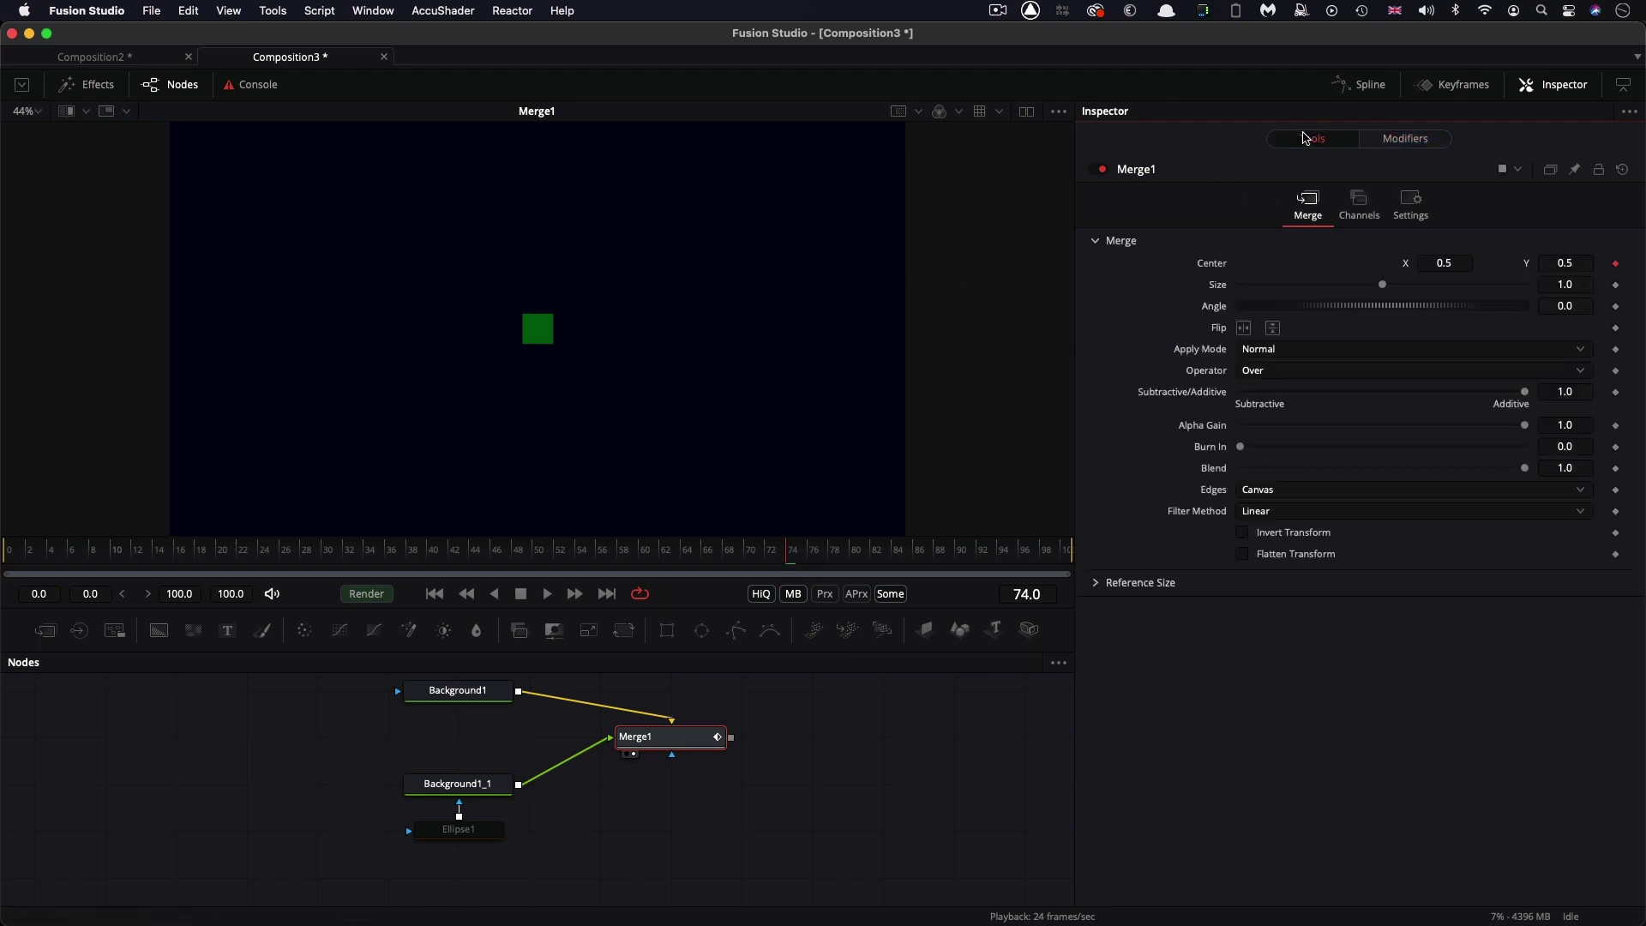
{"action": "left_click", "coordinate": [1404, 139]}
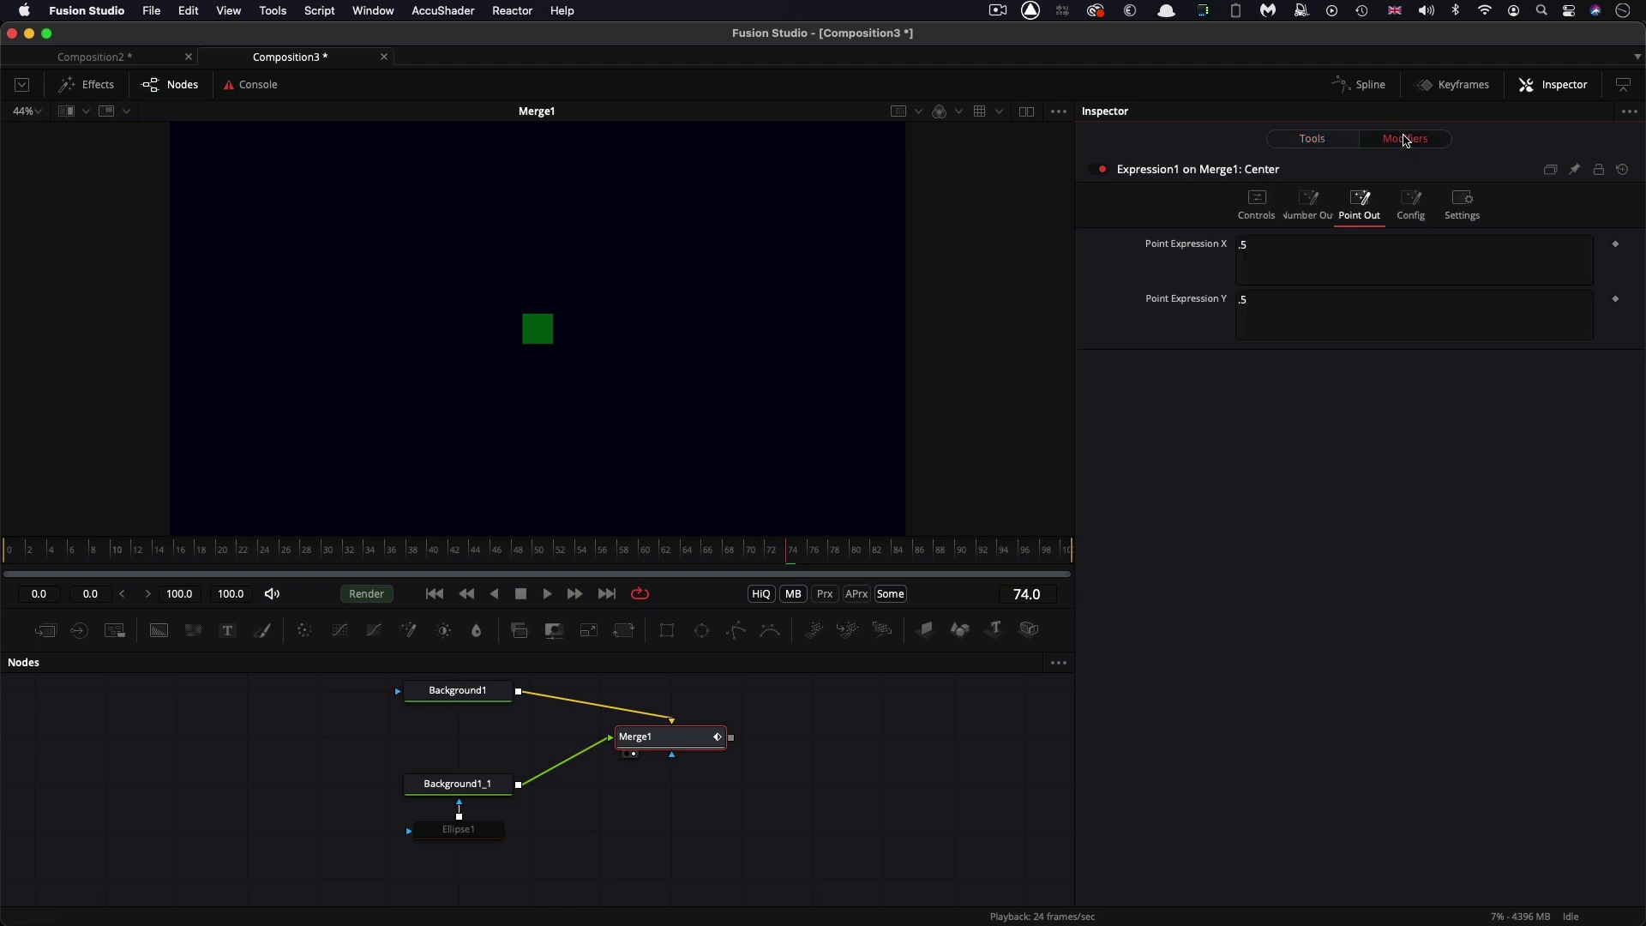
{"action": "left_click", "coordinate": [1309, 203]}
{"action": "left_click", "coordinate": [1309, 251]}
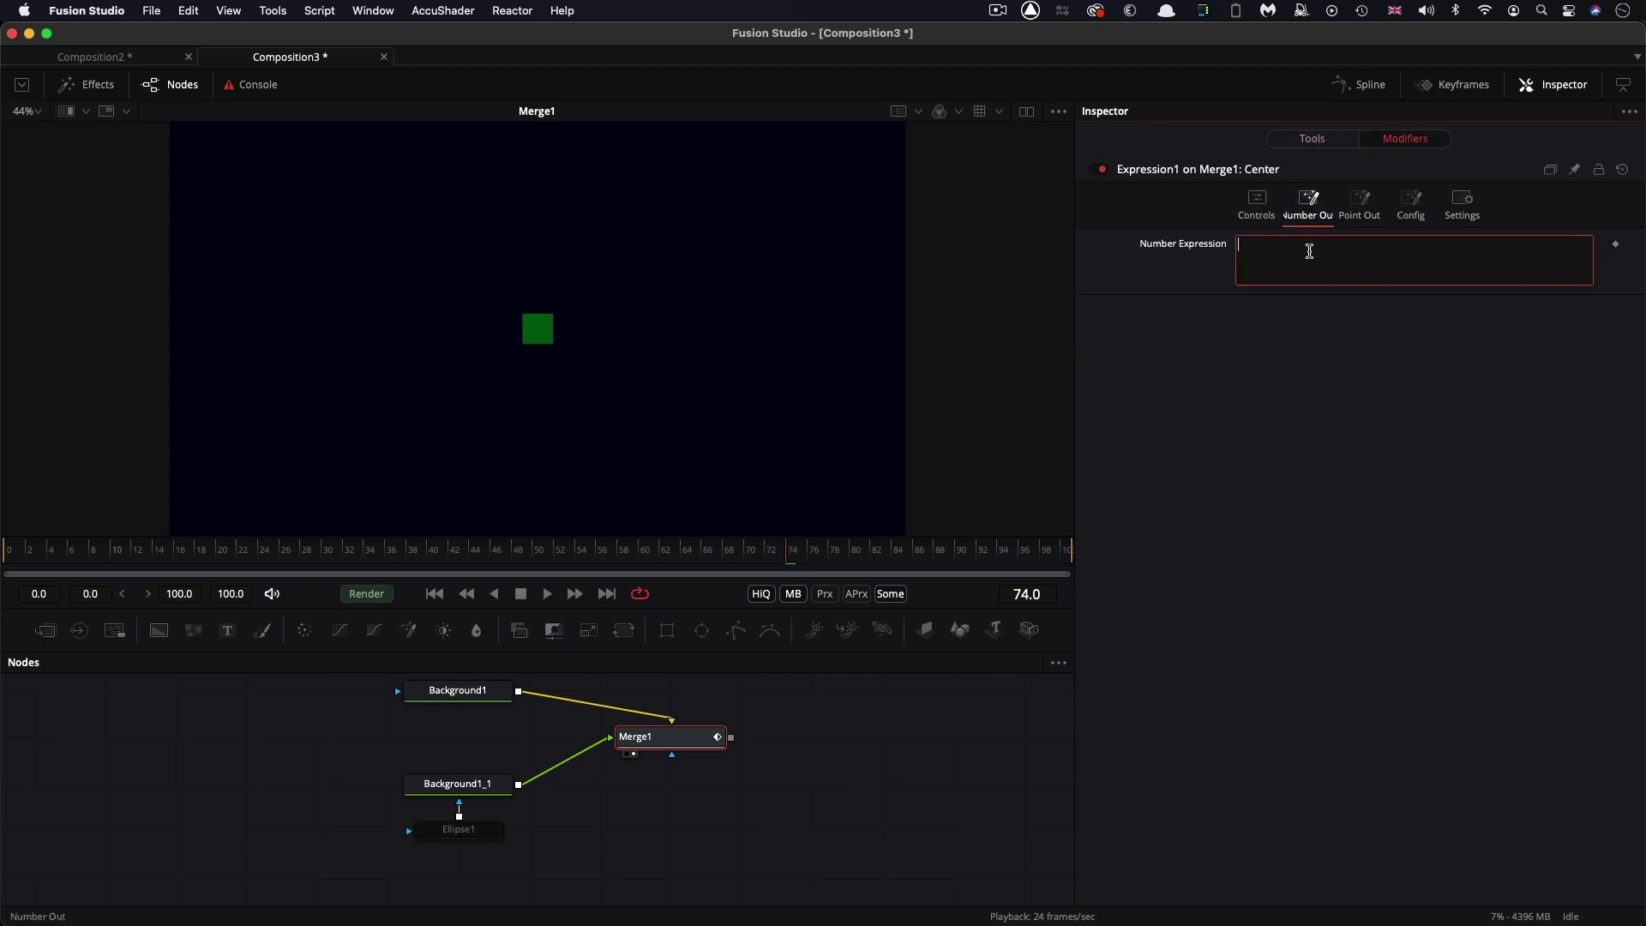
{"action": "right_click", "coordinate": [1309, 252]}
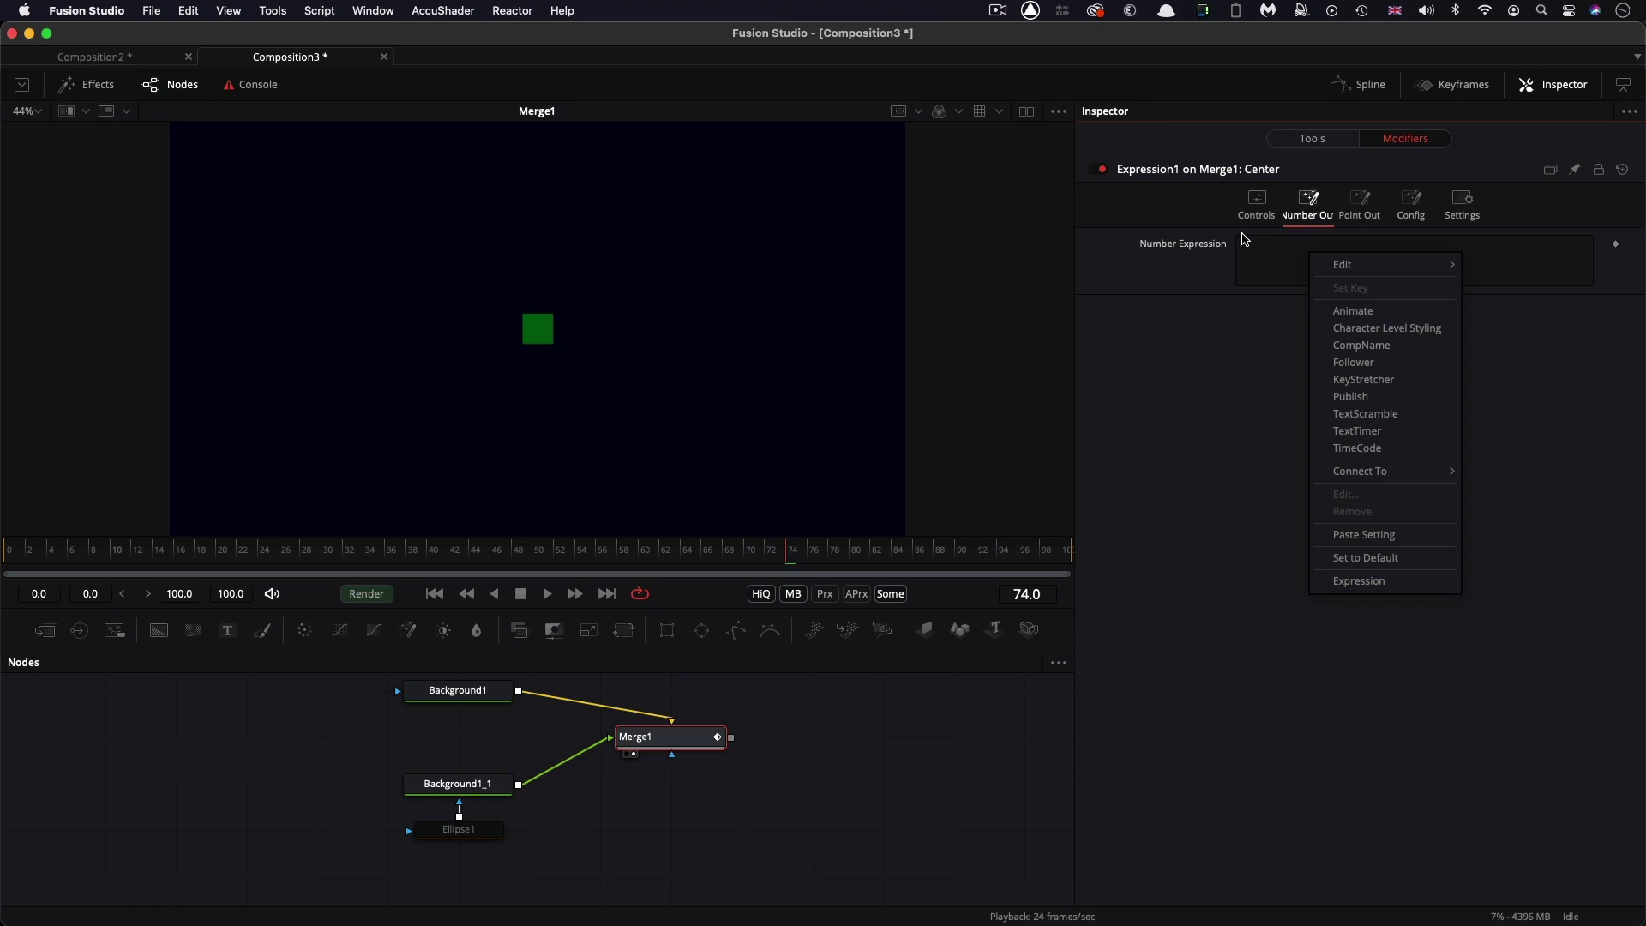
{"action": "left_click", "coordinate": [1265, 249]}
{"action": "key", "text": "super+v"}
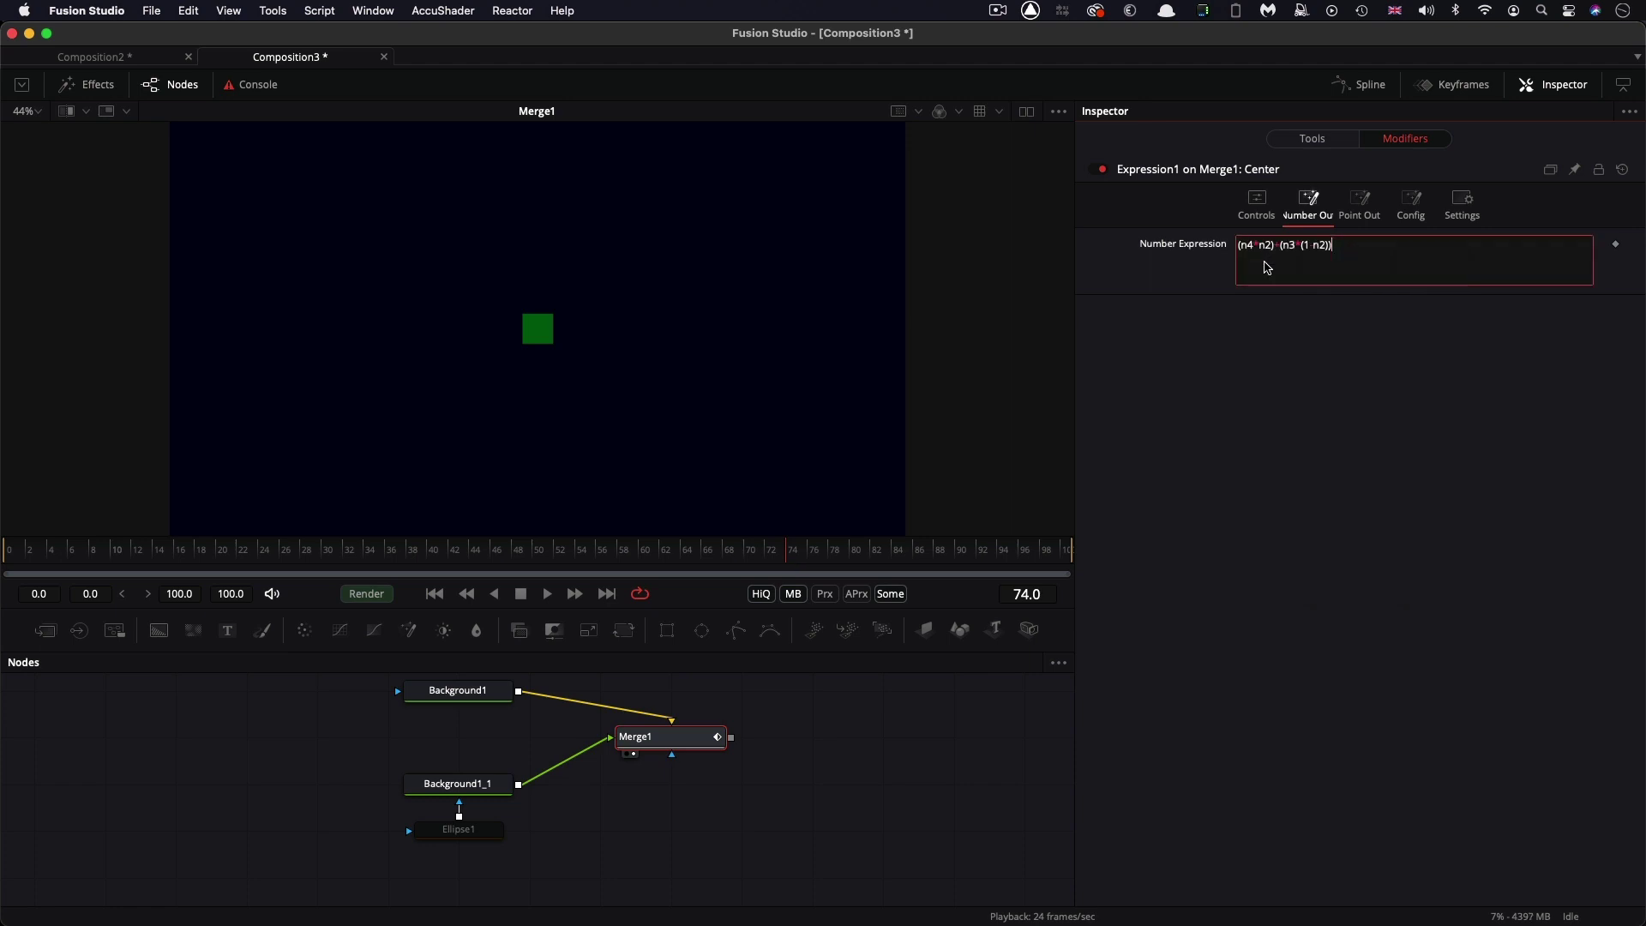
Step: Connect Merge1's Angle to Expression1's Number Result
{"action": "left_click", "coordinate": [1312, 139]}
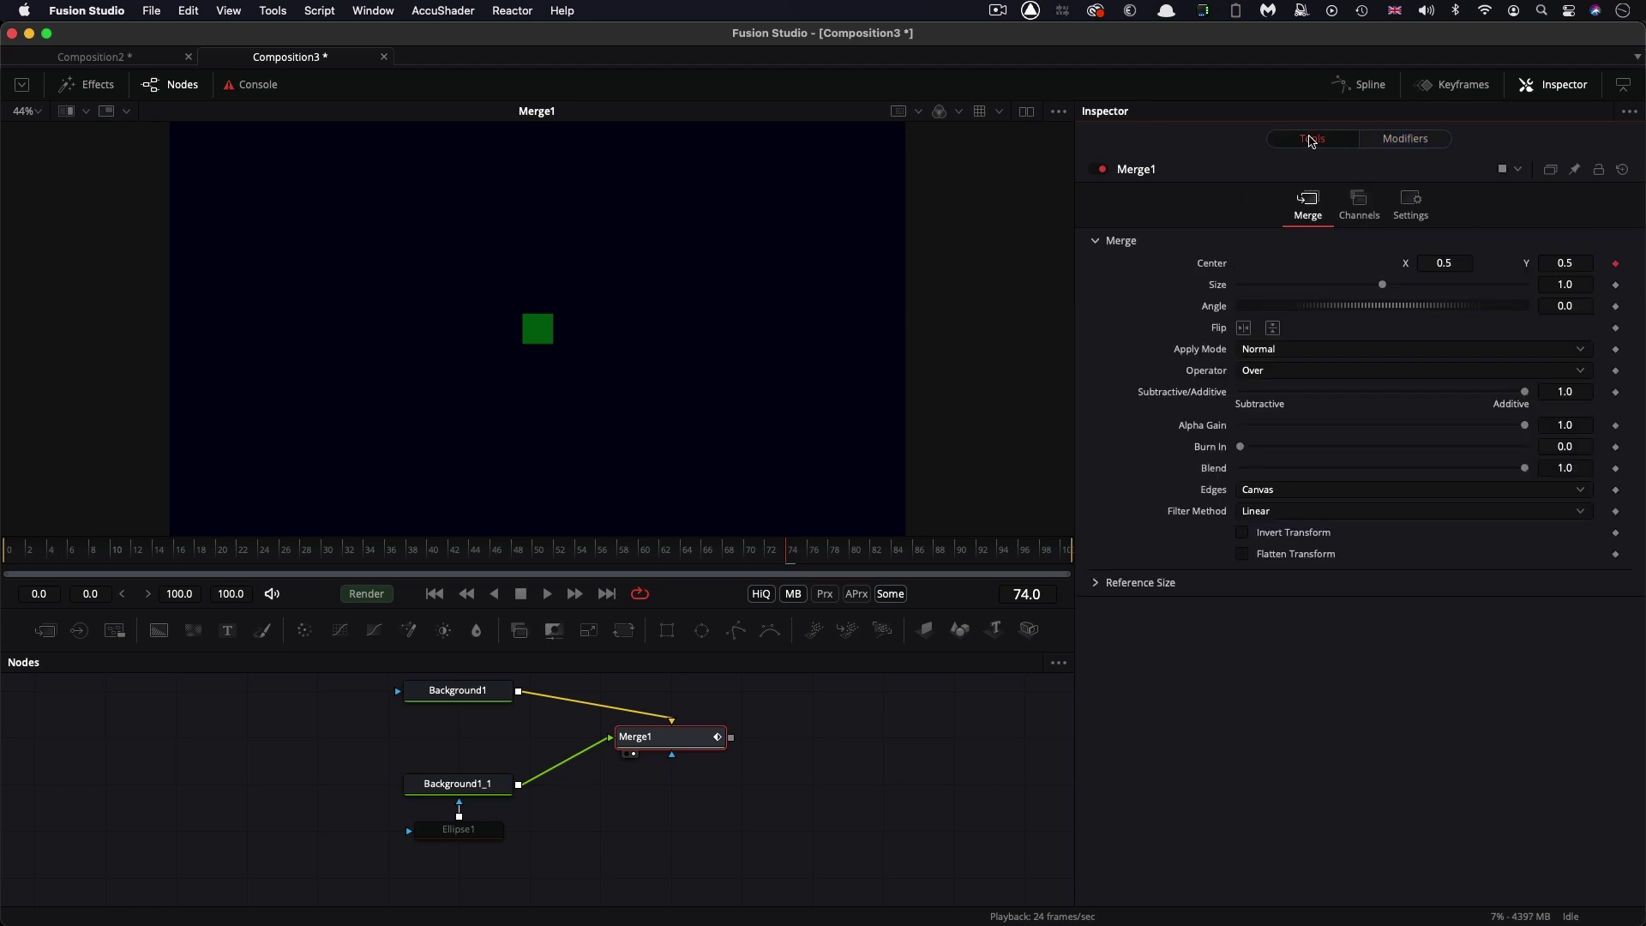
{"action": "right_click", "coordinate": [1209, 307]}
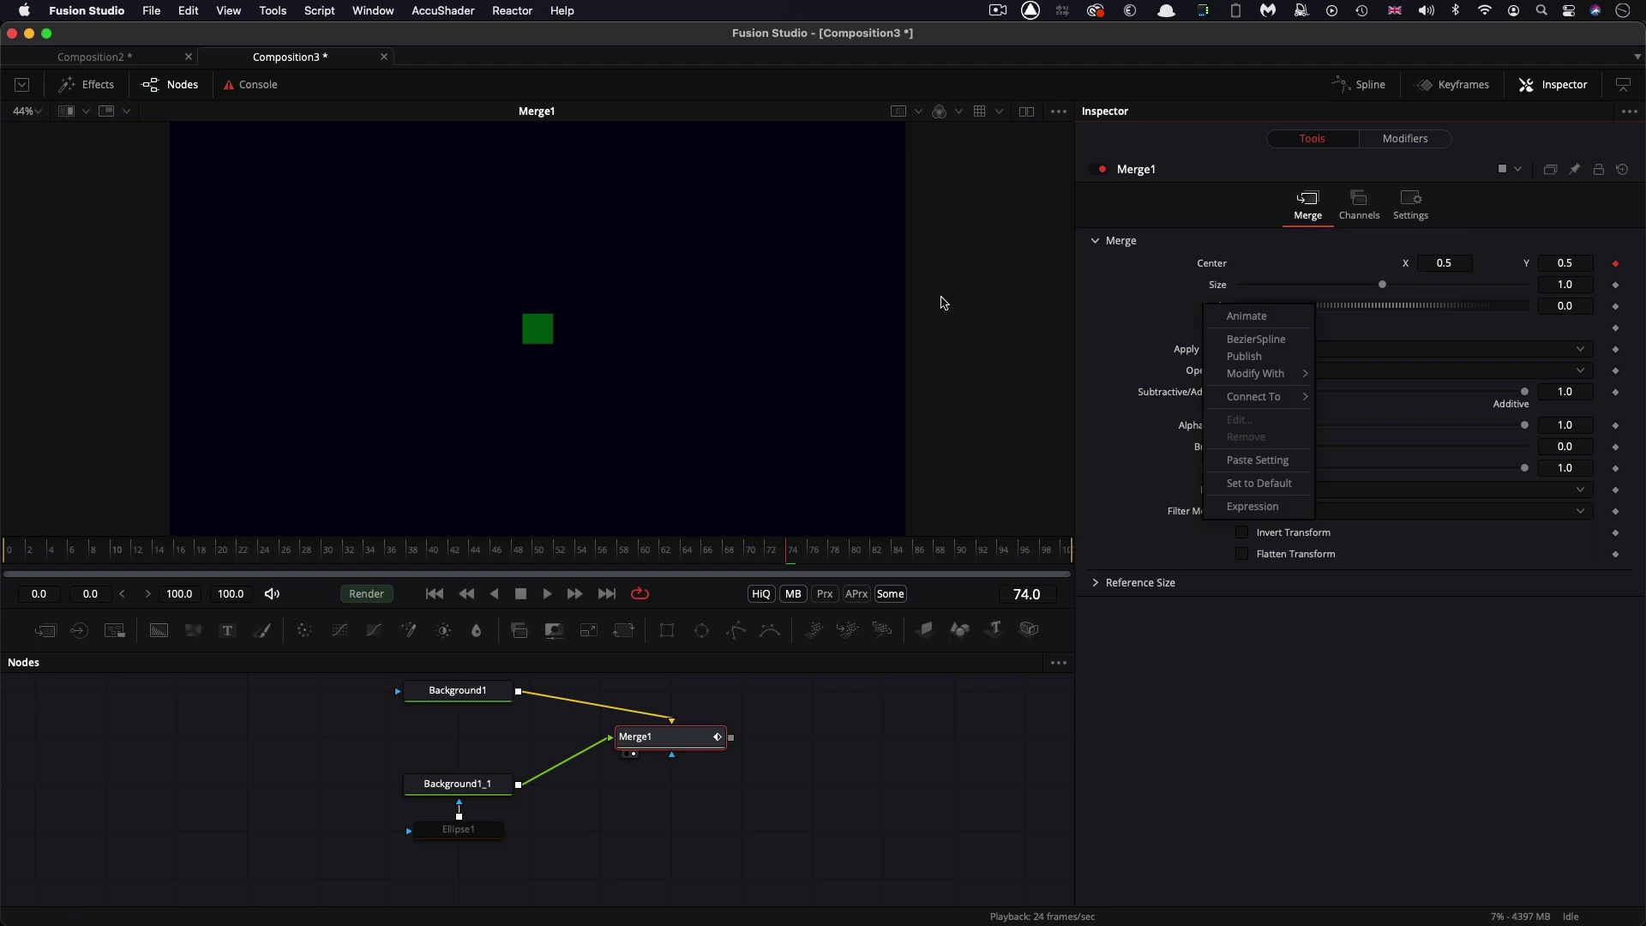
{"action": "mouse_move", "coordinate": [1258, 401]}
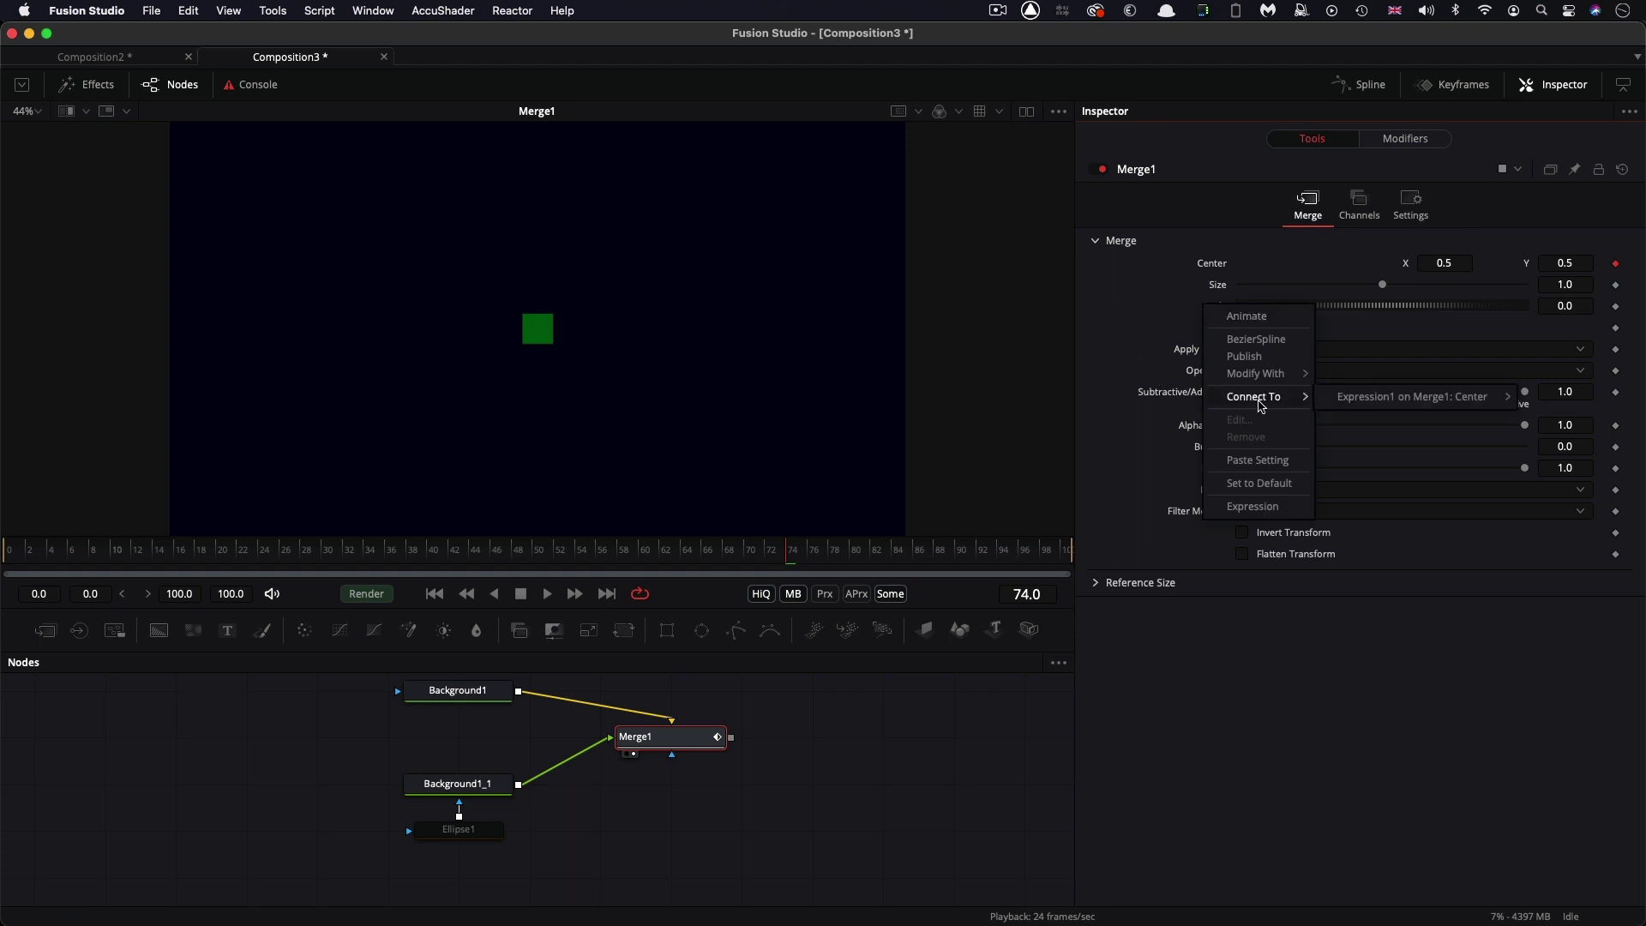
{"action": "mouse_move", "coordinate": [1501, 403]}
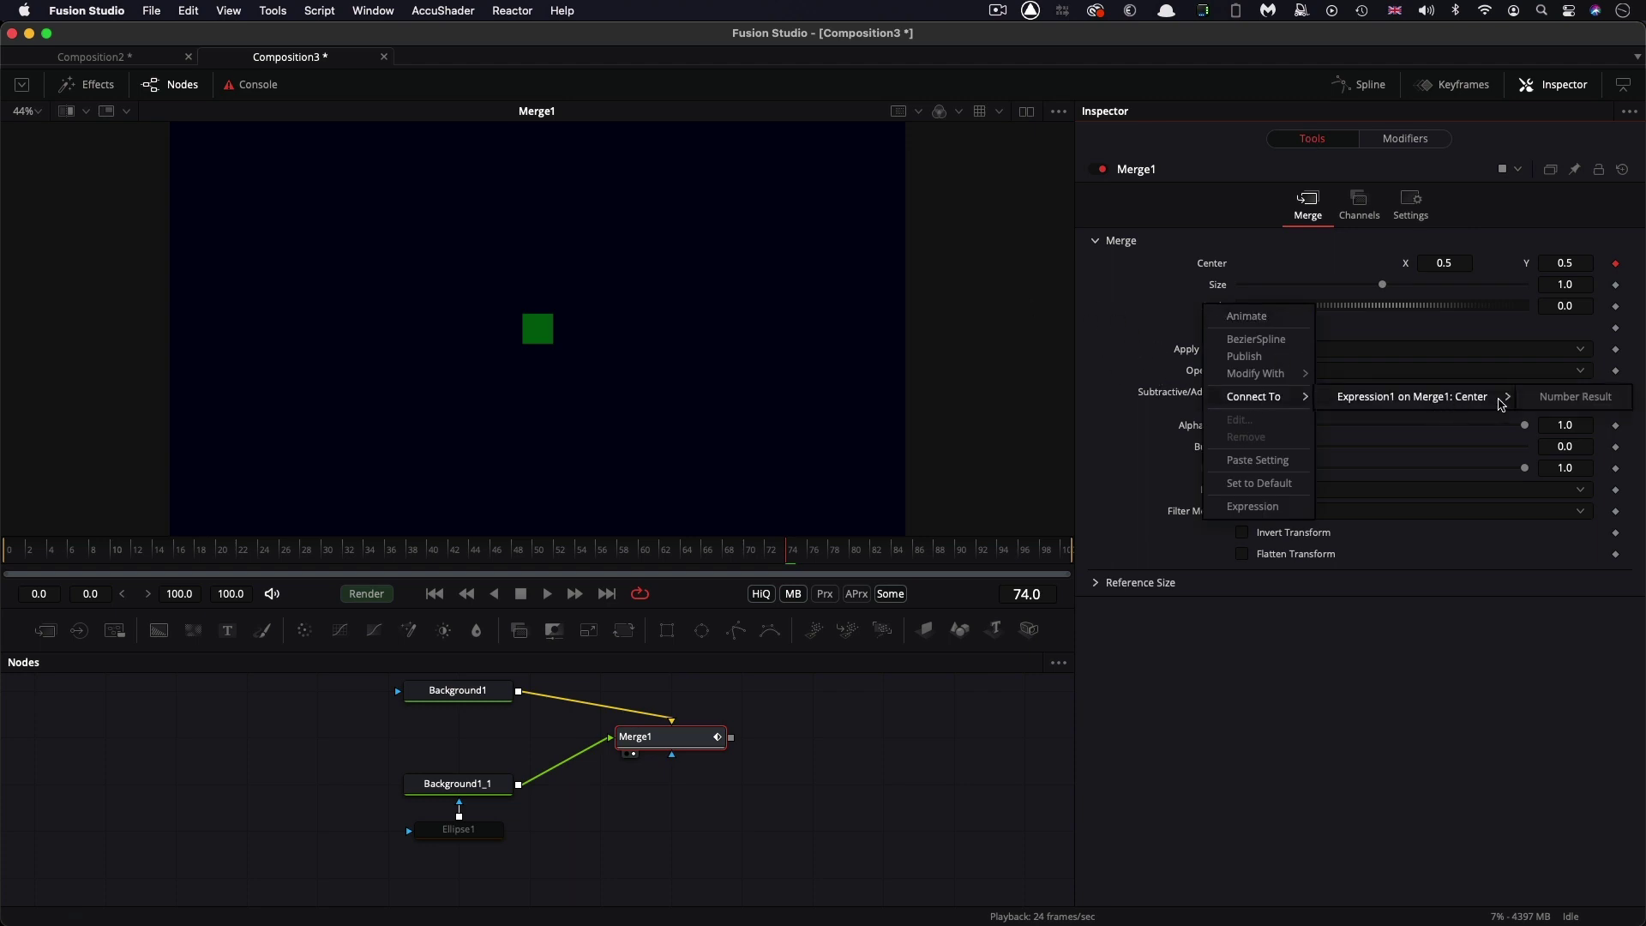
{"action": "left_click", "coordinate": [1580, 397]}
{"action": "left_click", "coordinate": [1415, 139]}
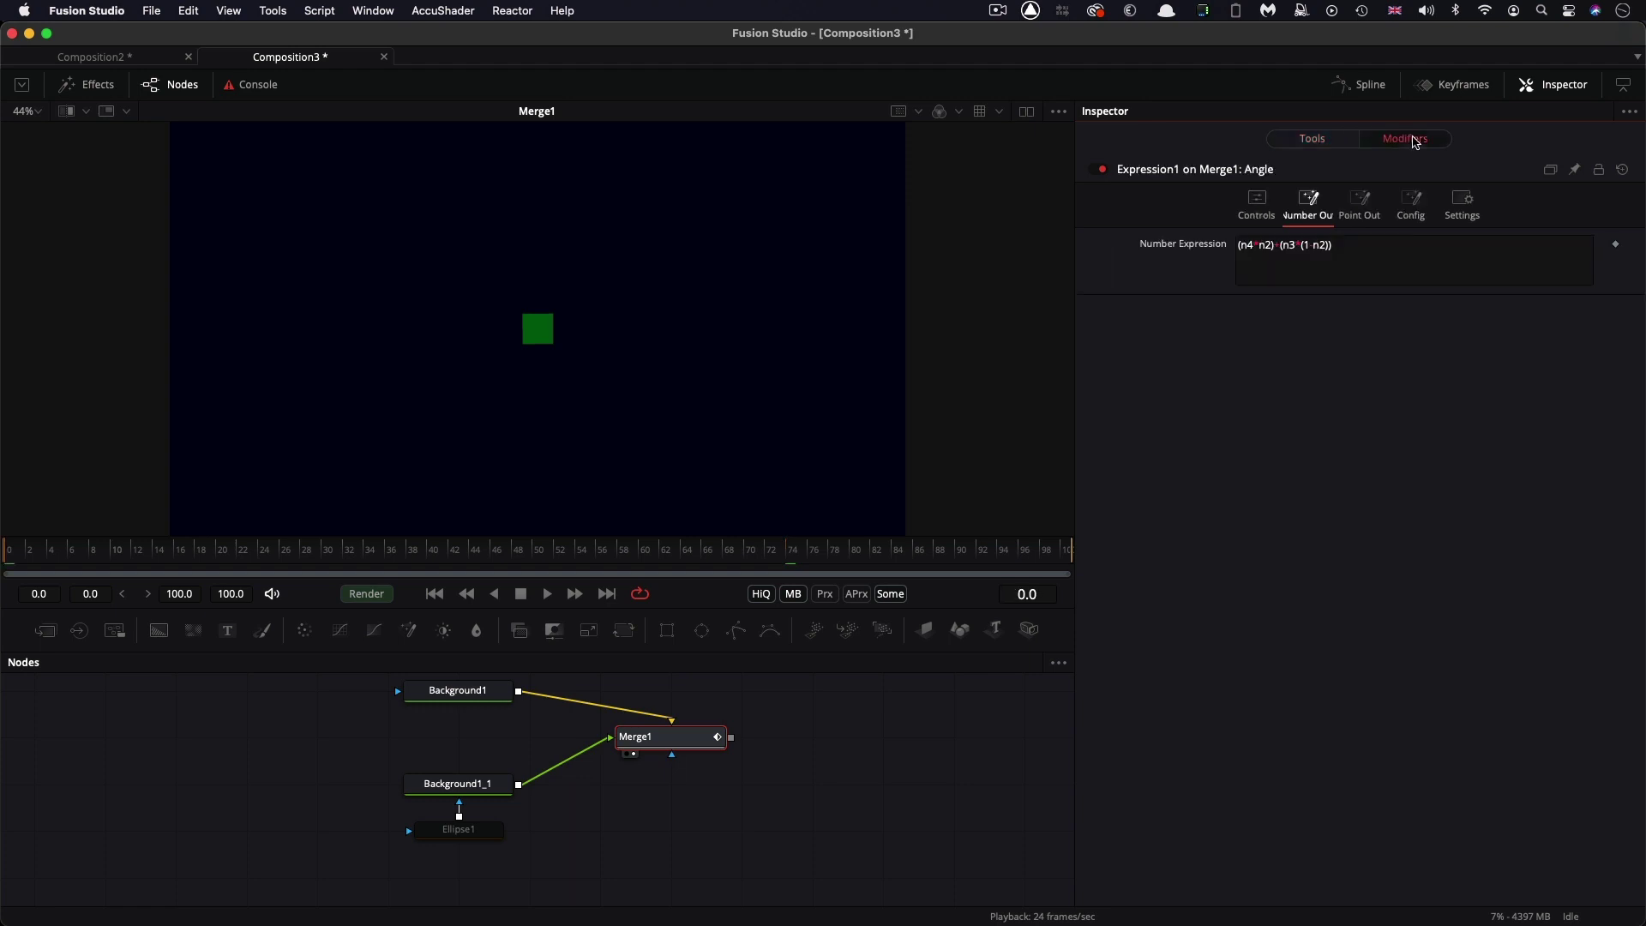
Step: Set Expression1's Start Value to -360 and End Value to 0, then play the spinning square
{"action": "left_click", "coordinate": [1257, 206]}
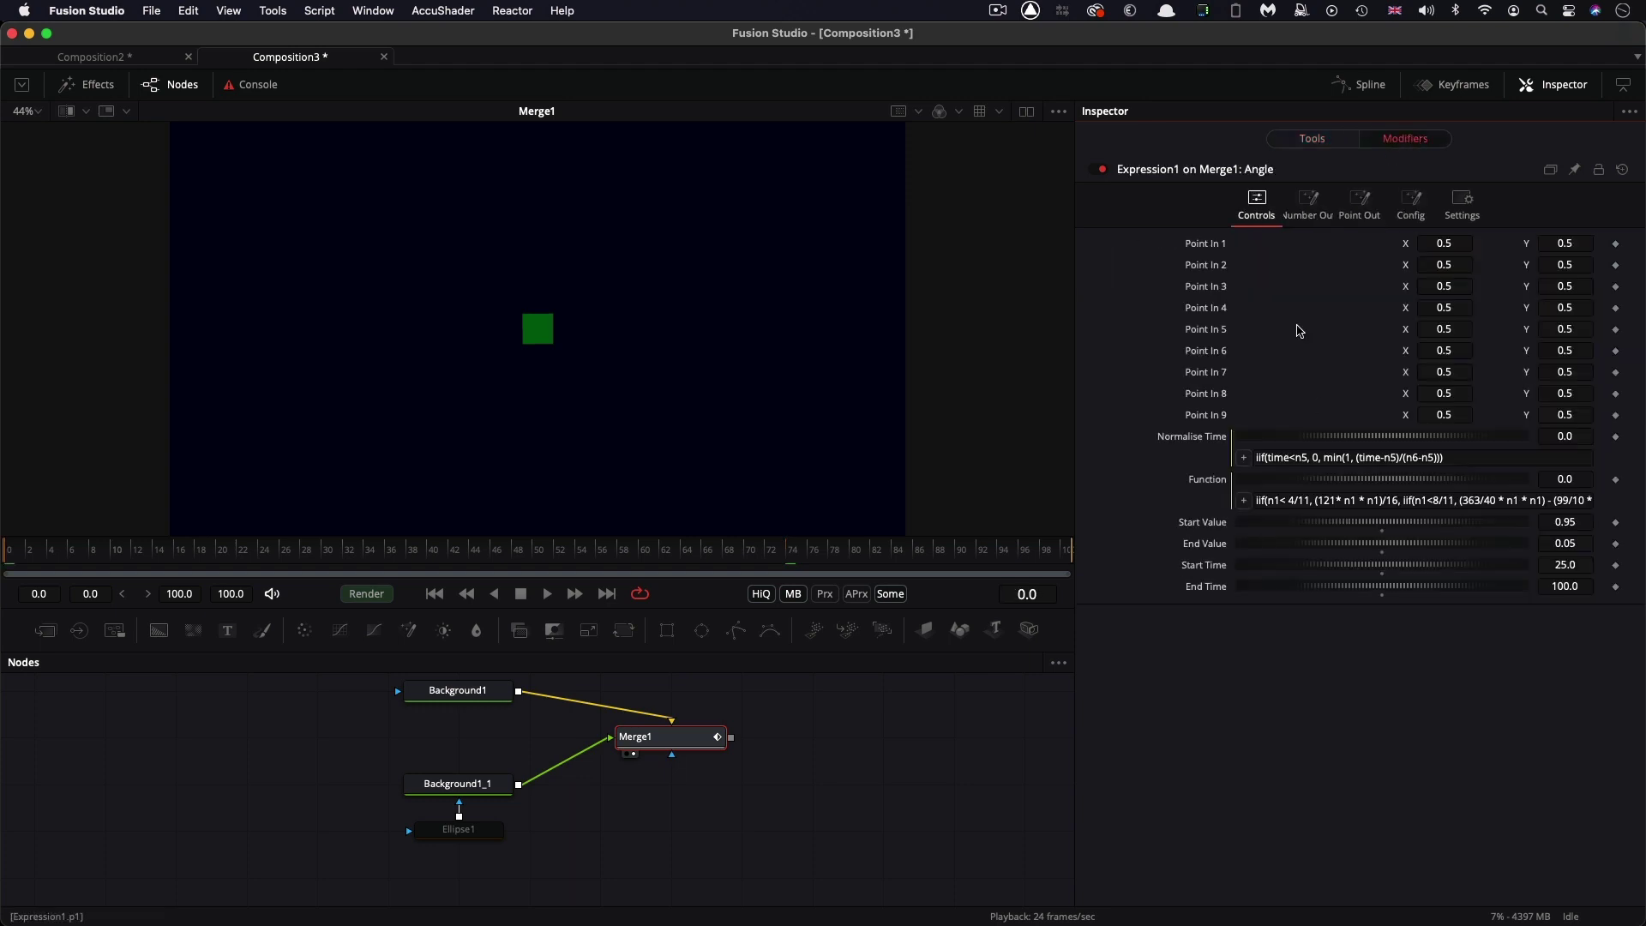
{"action": "left_click", "coordinate": [1577, 523]}
{"action": "type", "text": "-360"}
{"action": "key", "text": "Tab"}
{"action": "type", "text": "0"}
{"action": "key", "text": "Tab"}
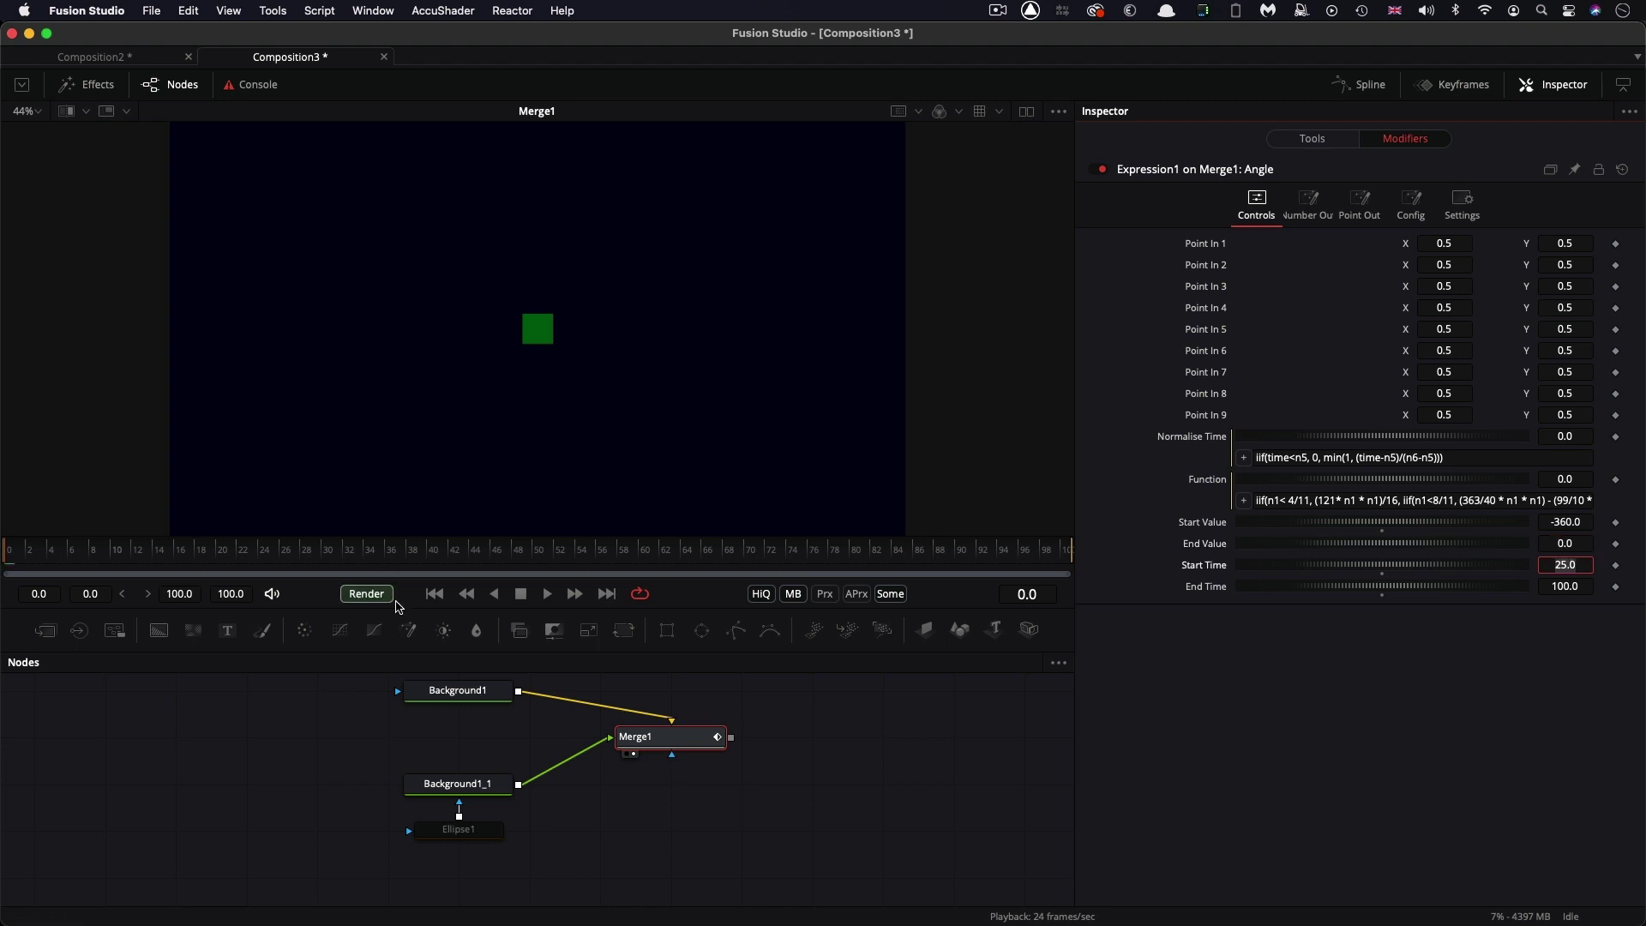
{"action": "left_click", "coordinate": [549, 595]}
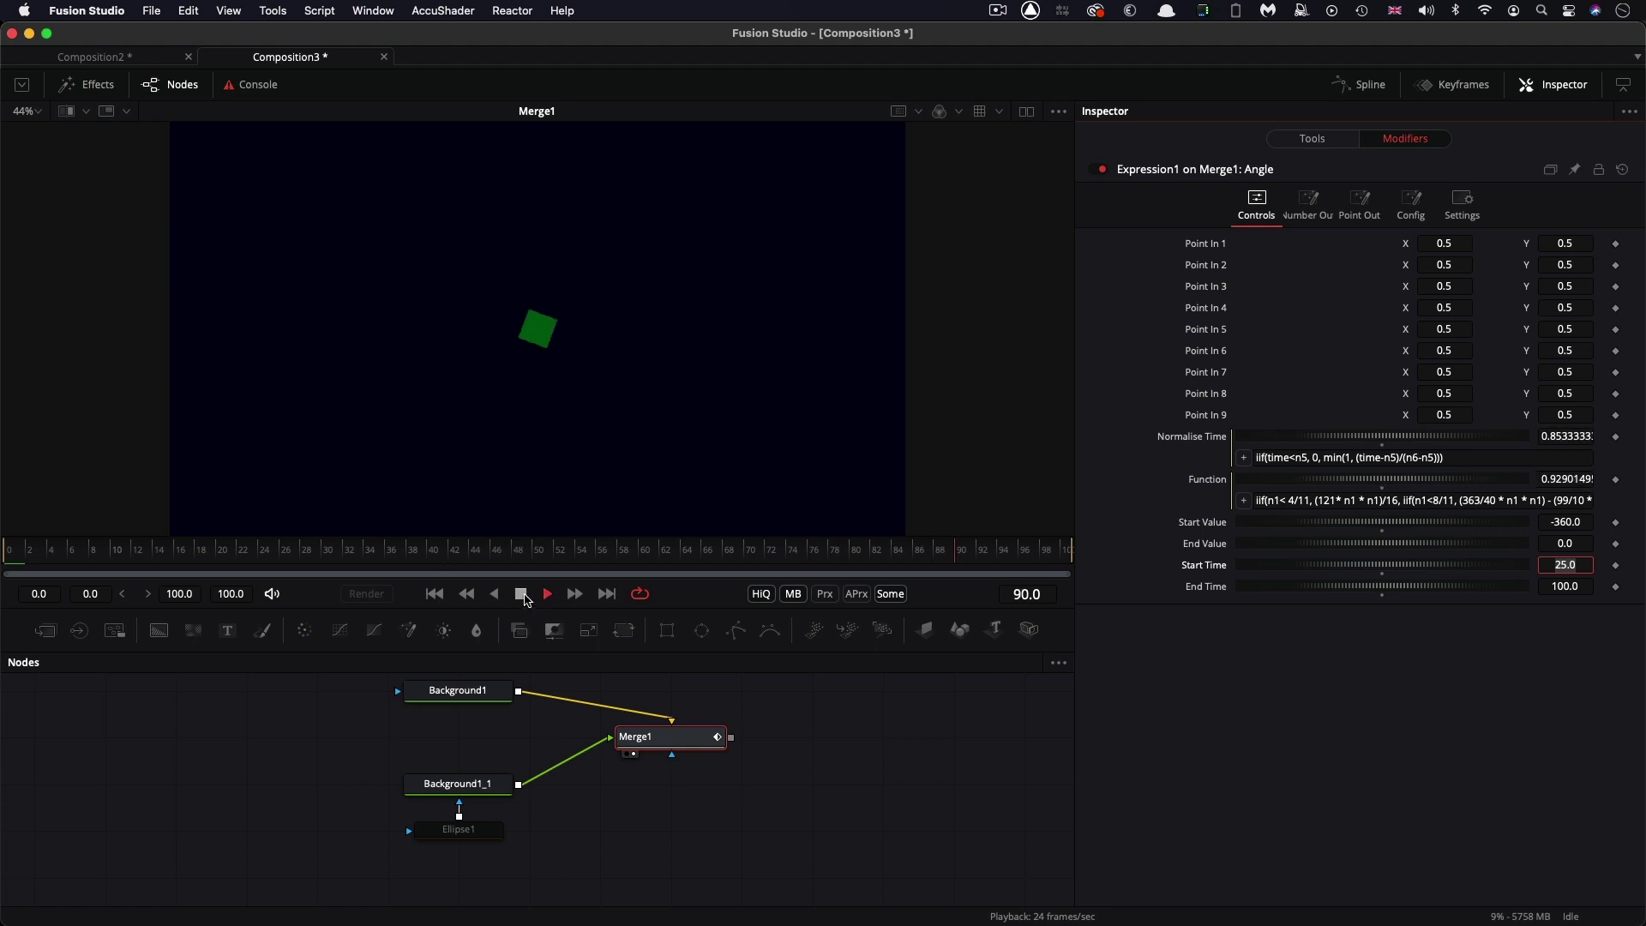
Step: Stop playback and paste the easeOutElastic formula into Expression1's Function field
{"action": "left_click", "coordinate": [525, 597]}
{"action": "key", "text": "Return"}
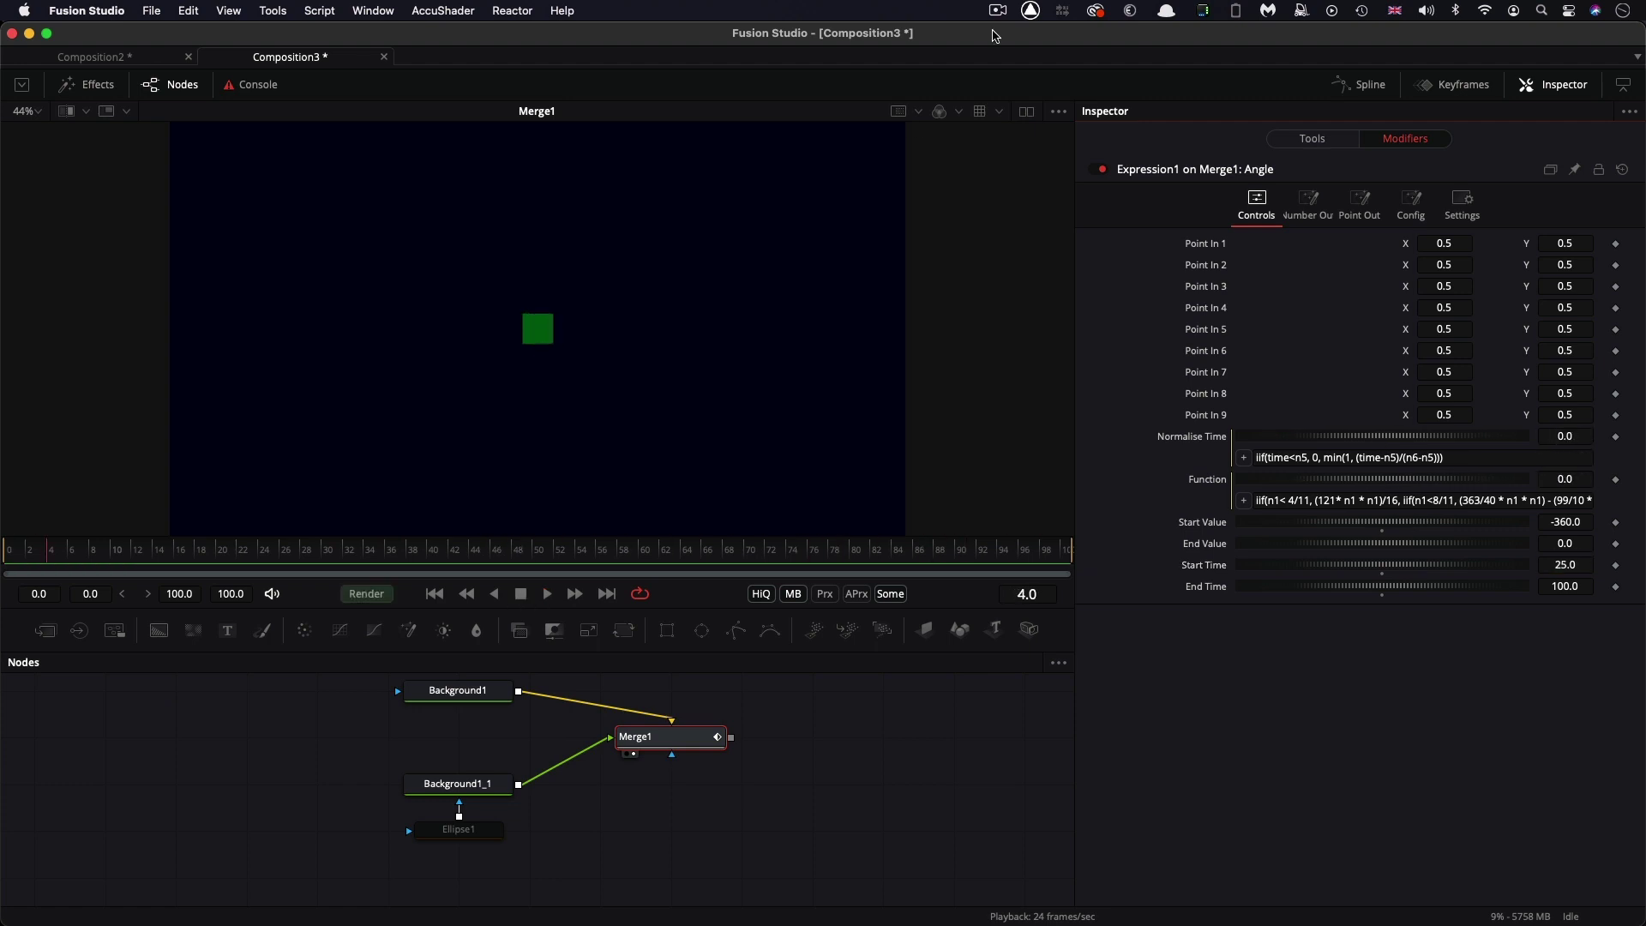
{"action": "key", "text": "shift+Tab"}
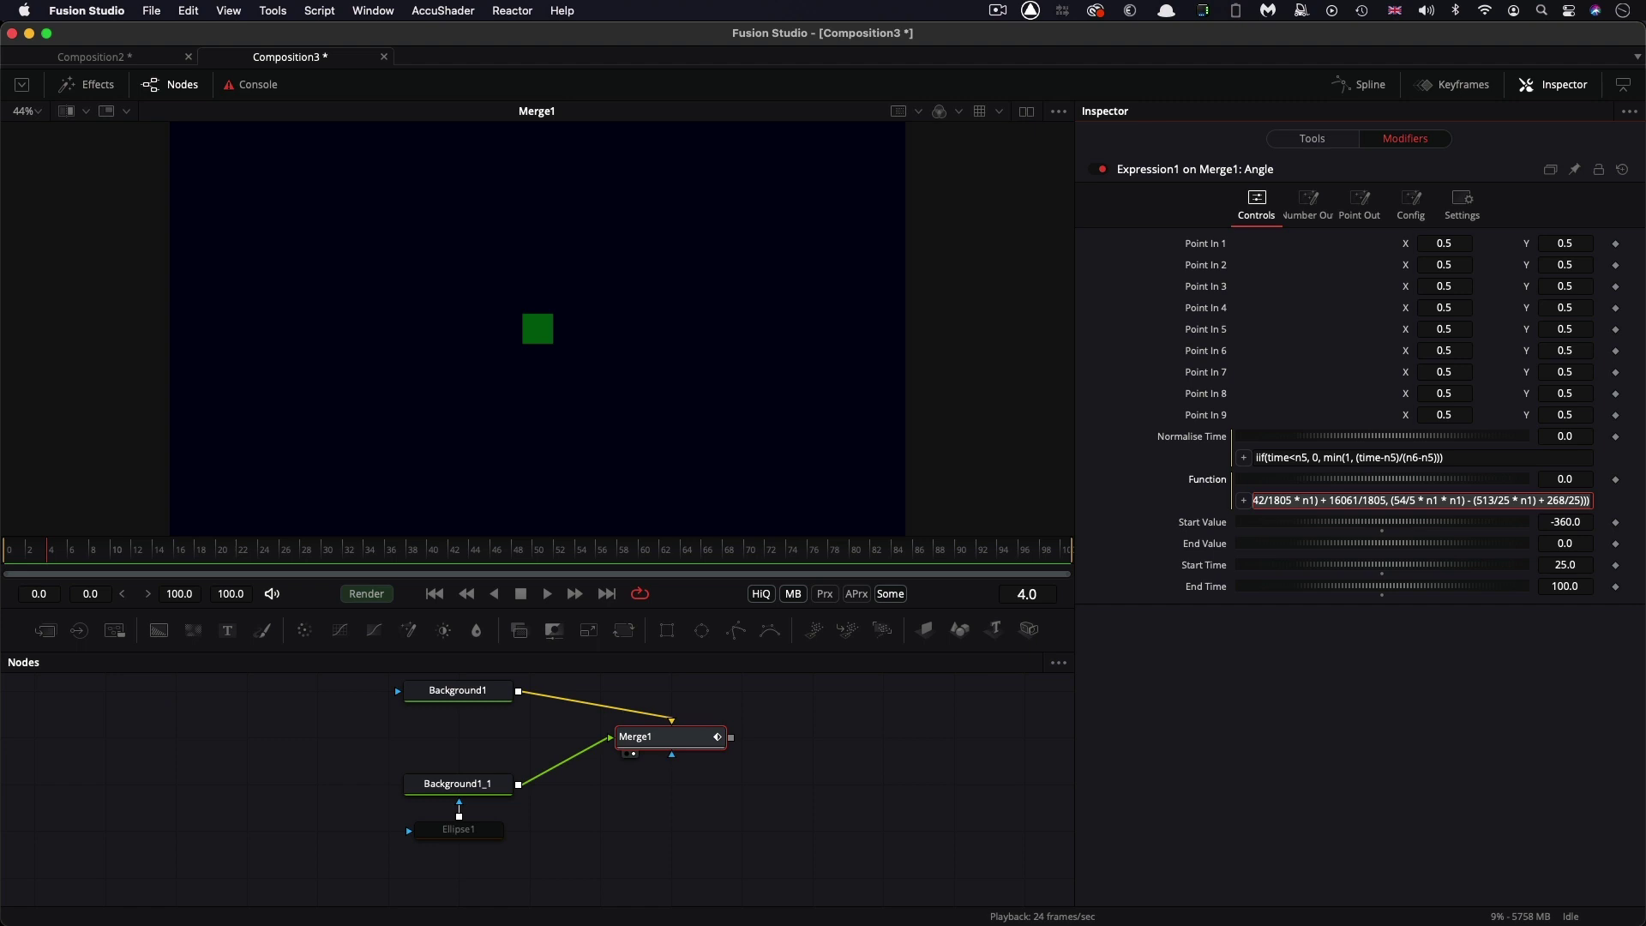
{"action": "type", "text": "2 ^ (-10 * n1) * sin((n1 * 10 - .75) * (2*pi/3)) + 1"}
{"action": "key", "text": "Tab"}
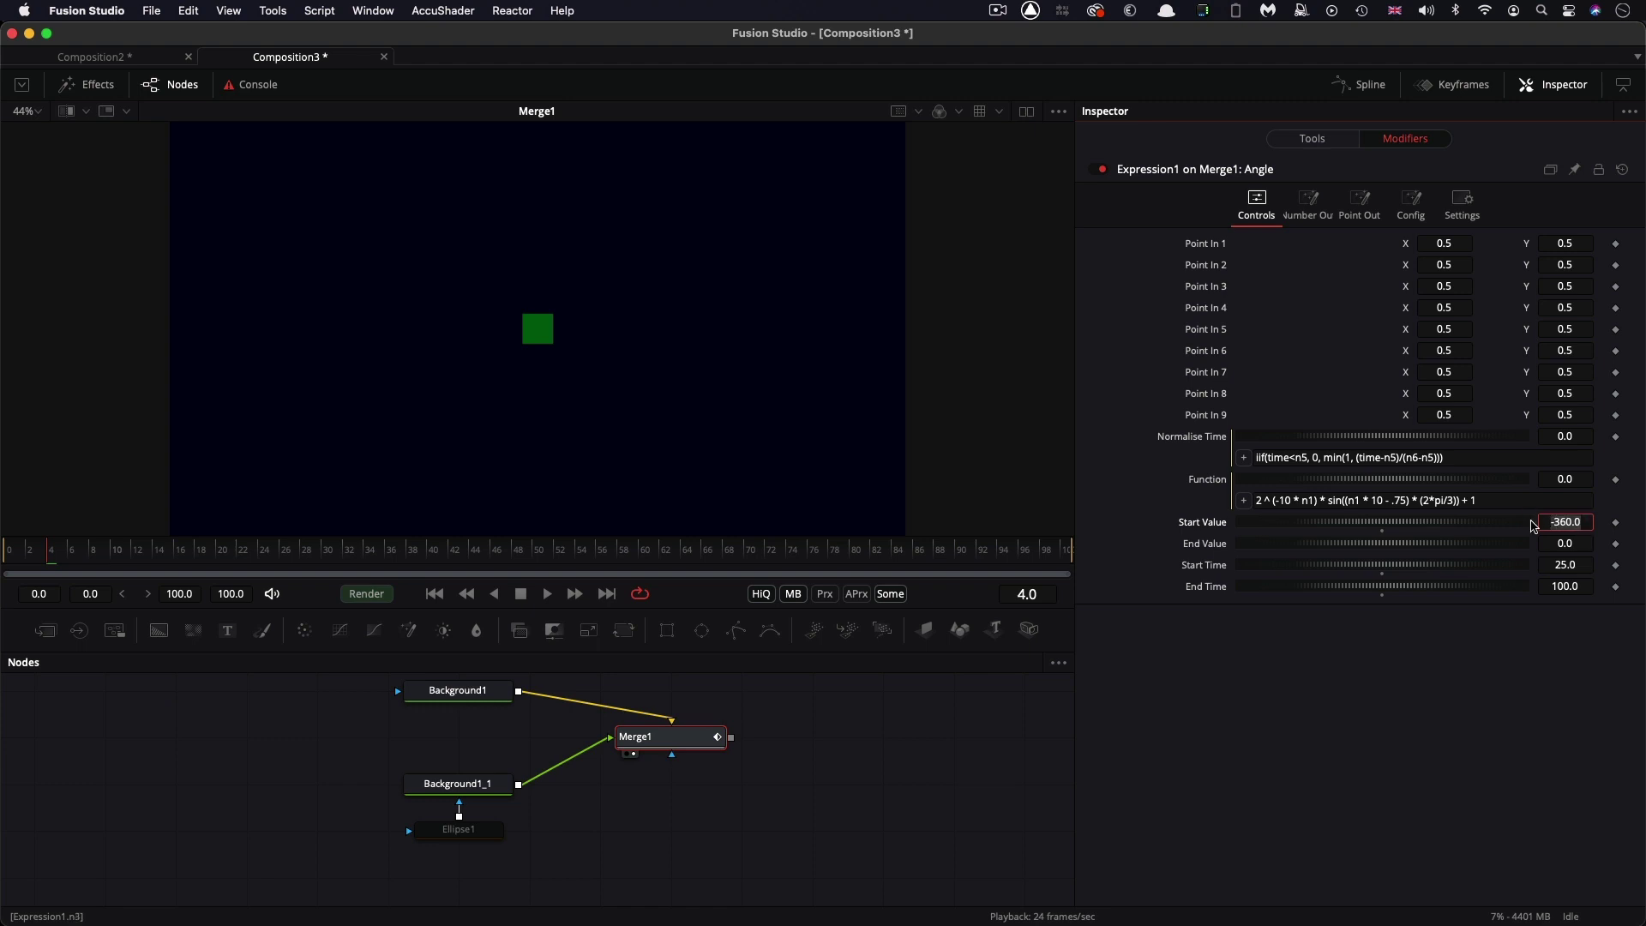
Step: Set Start Value to -180 and Start Time to 0, then replay from frame 0
{"action": "type", "text": "-180"}
{"action": "left_click", "coordinate": [1588, 567]}
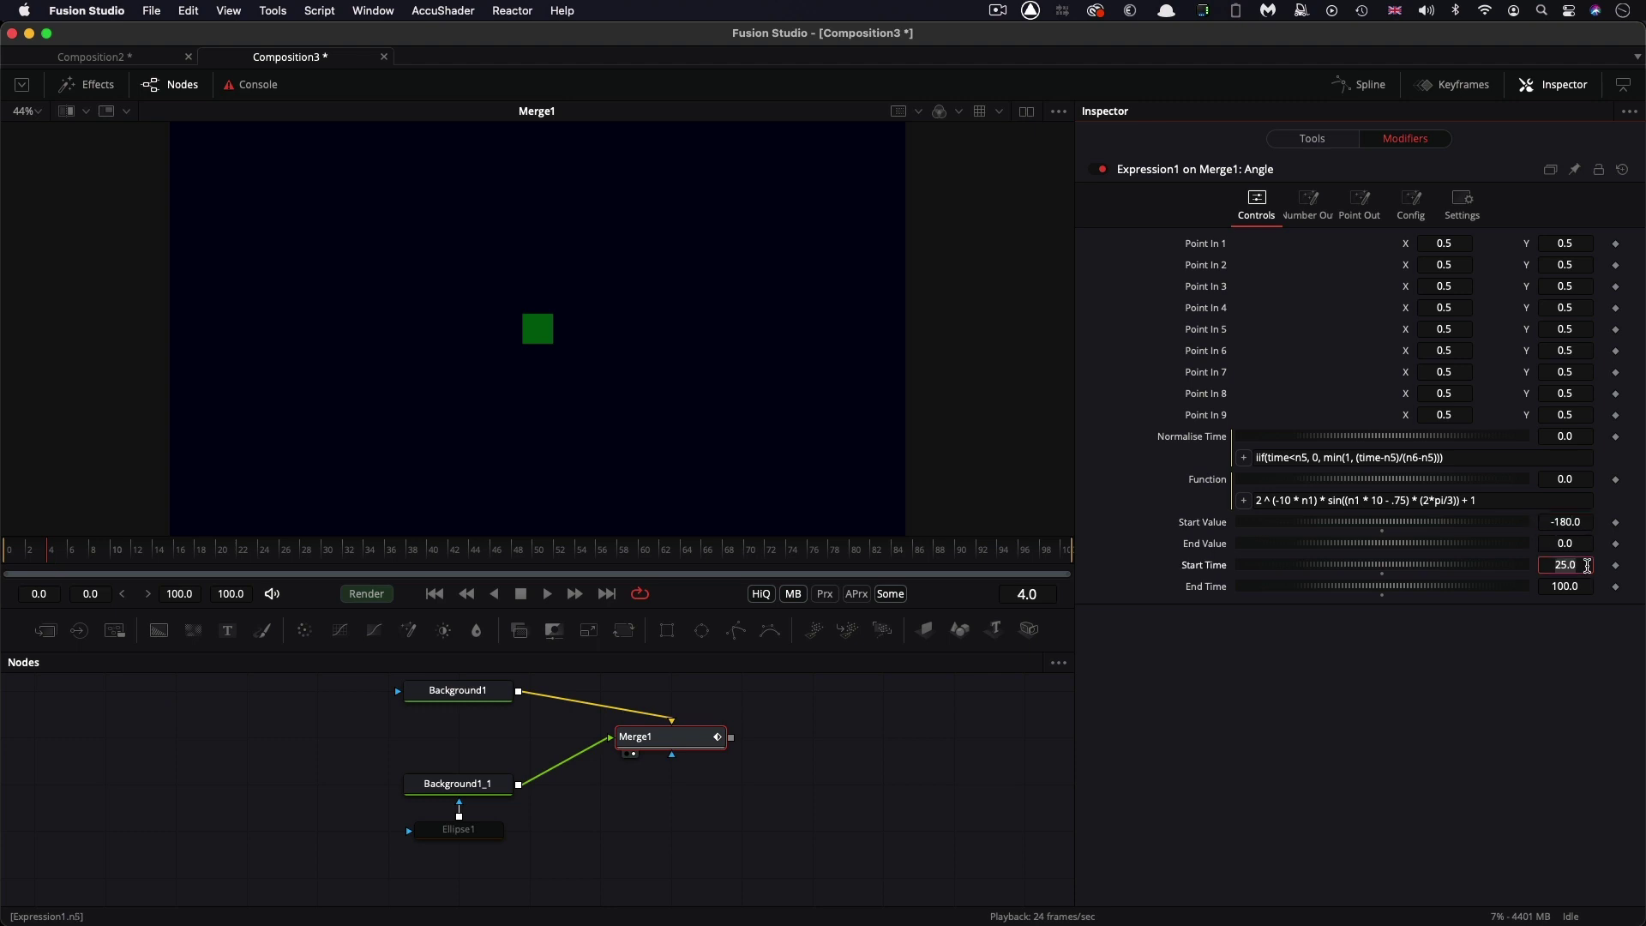
{"action": "type", "text": "0"}
{"action": "key", "text": "Tab"}
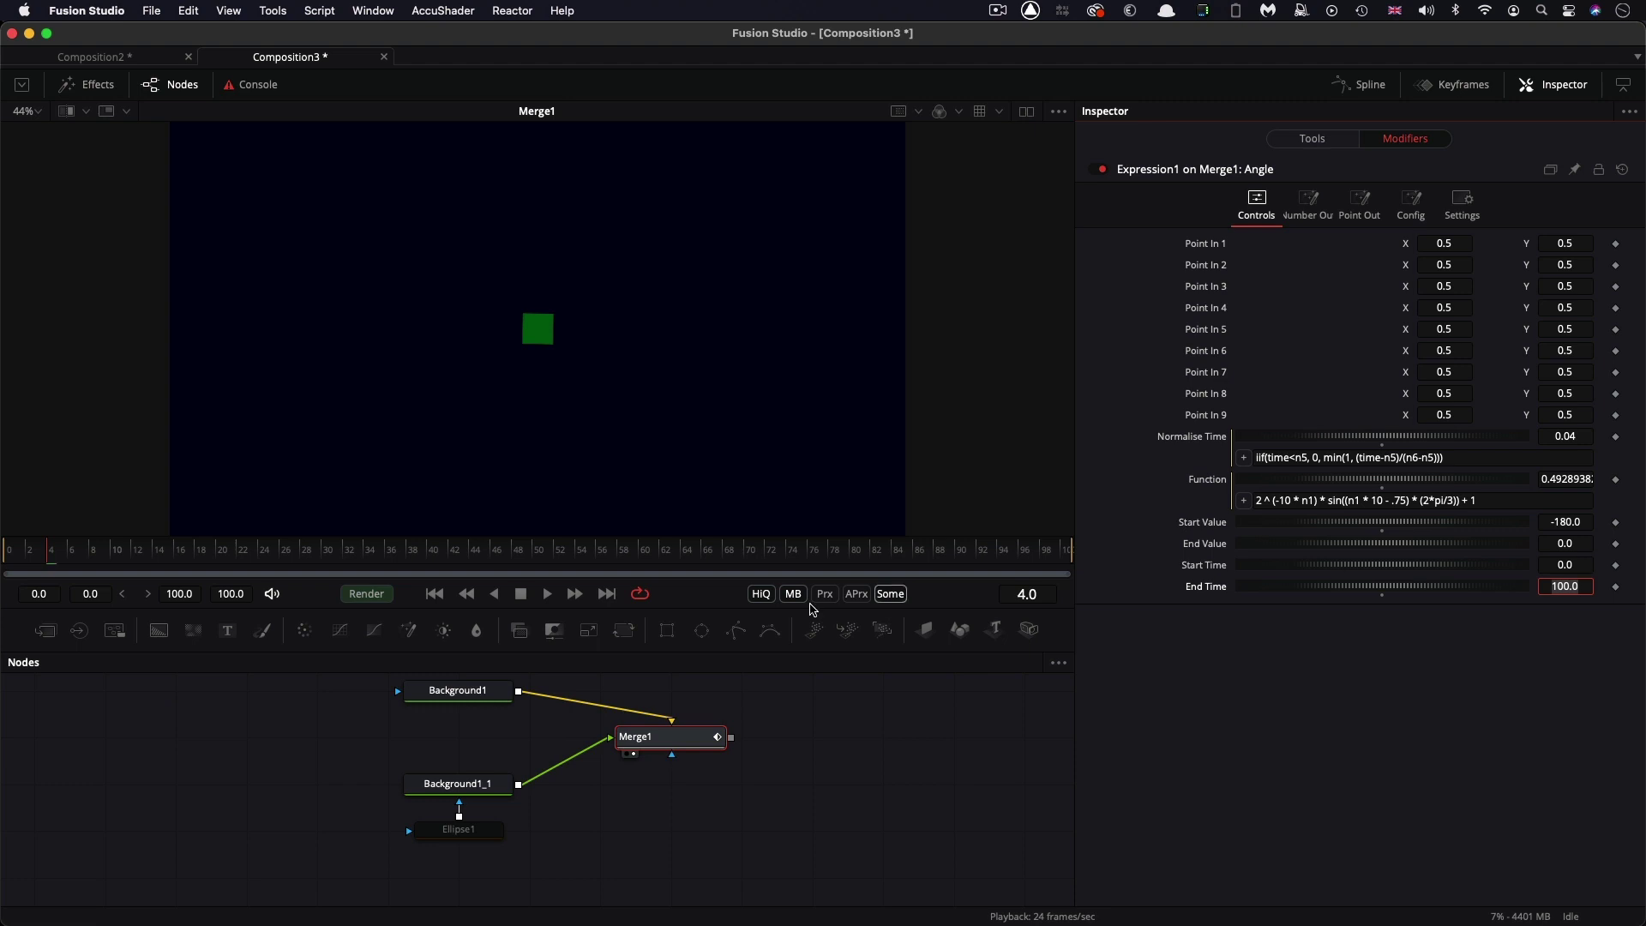
{"action": "left_click", "coordinate": [435, 593]}
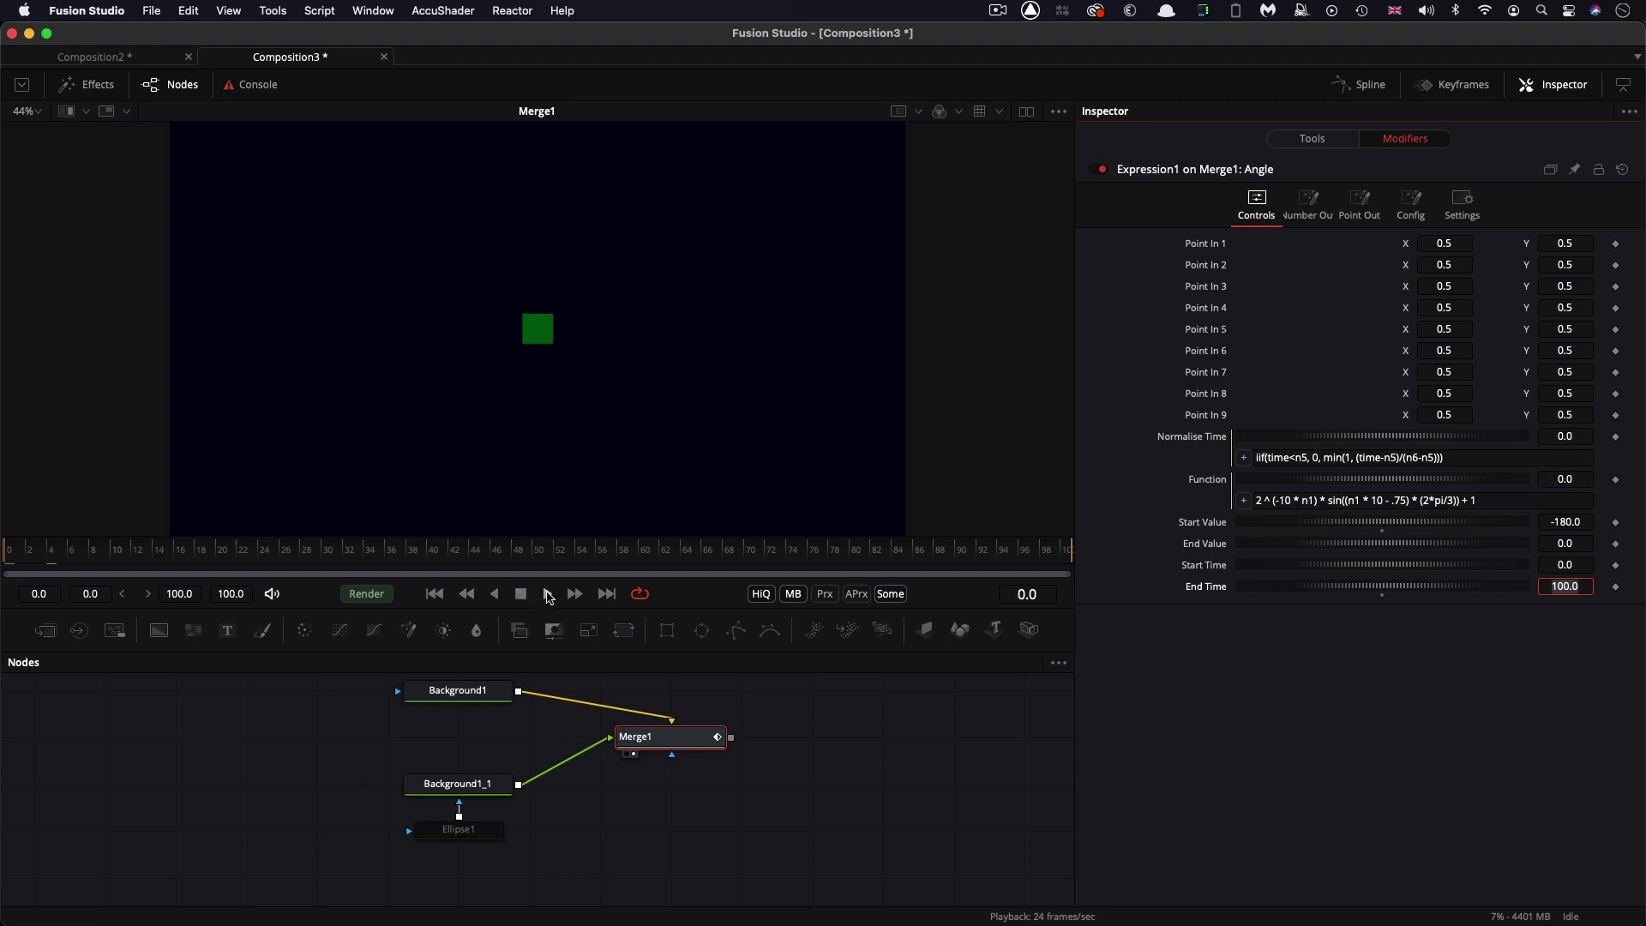
{"action": "left_click", "coordinate": [550, 595]}
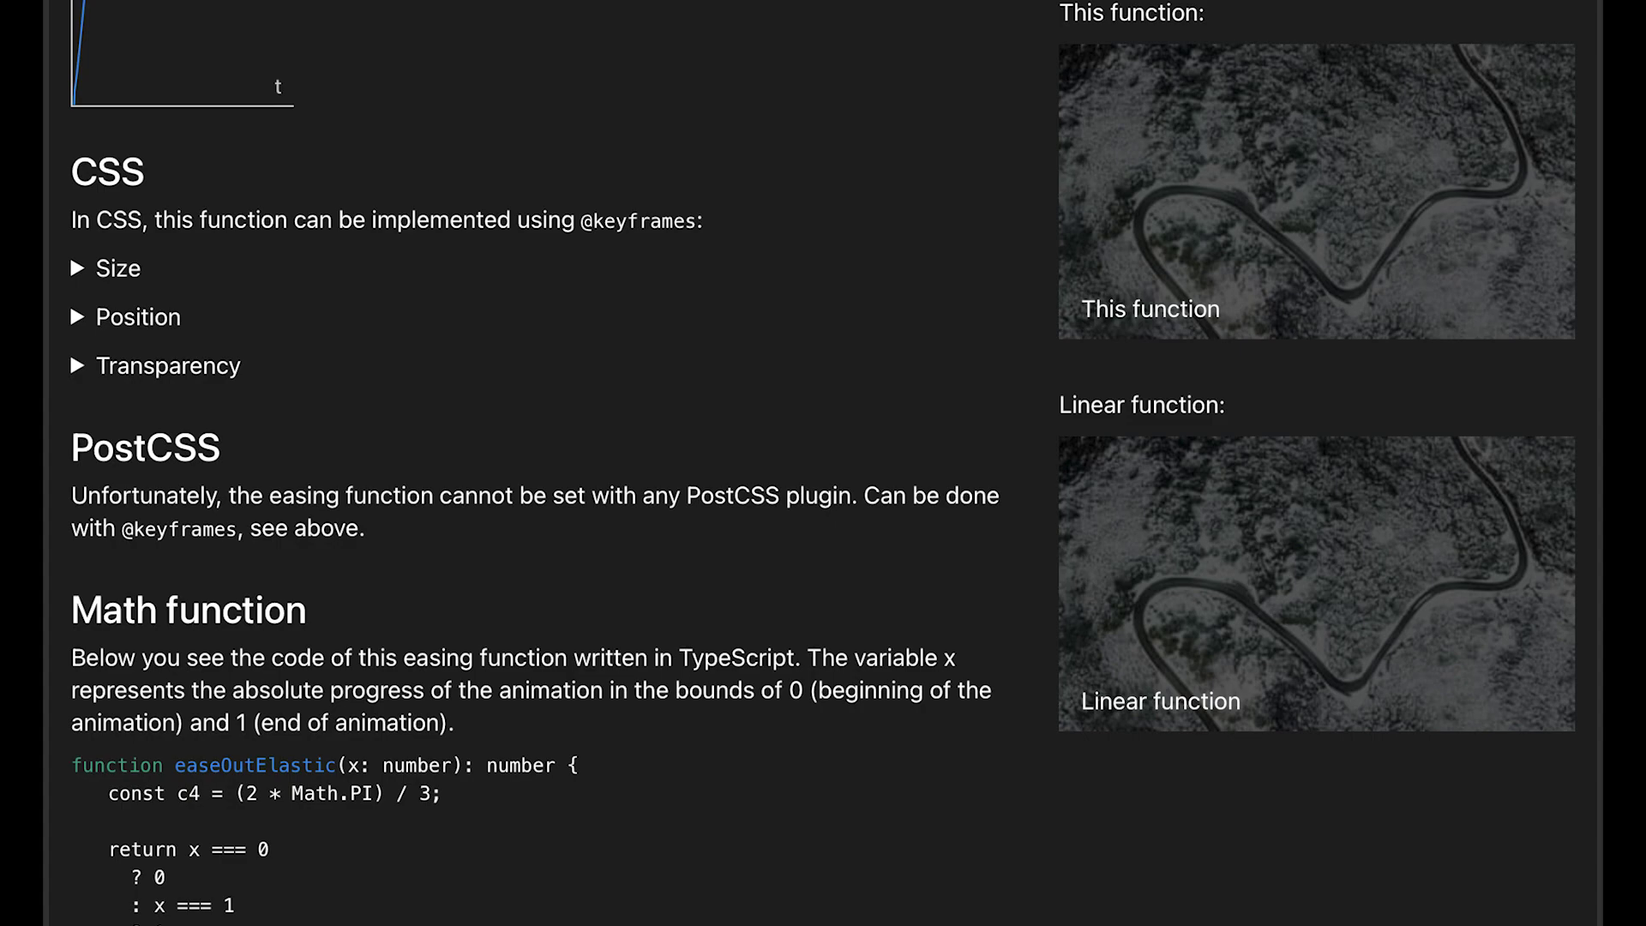
Step: Scroll down the easeOutElastic page to its TypeScript math function
{"action": "scroll", "coordinate": [823, 463], "scroll_direction": "down", "scroll_amount": 2}
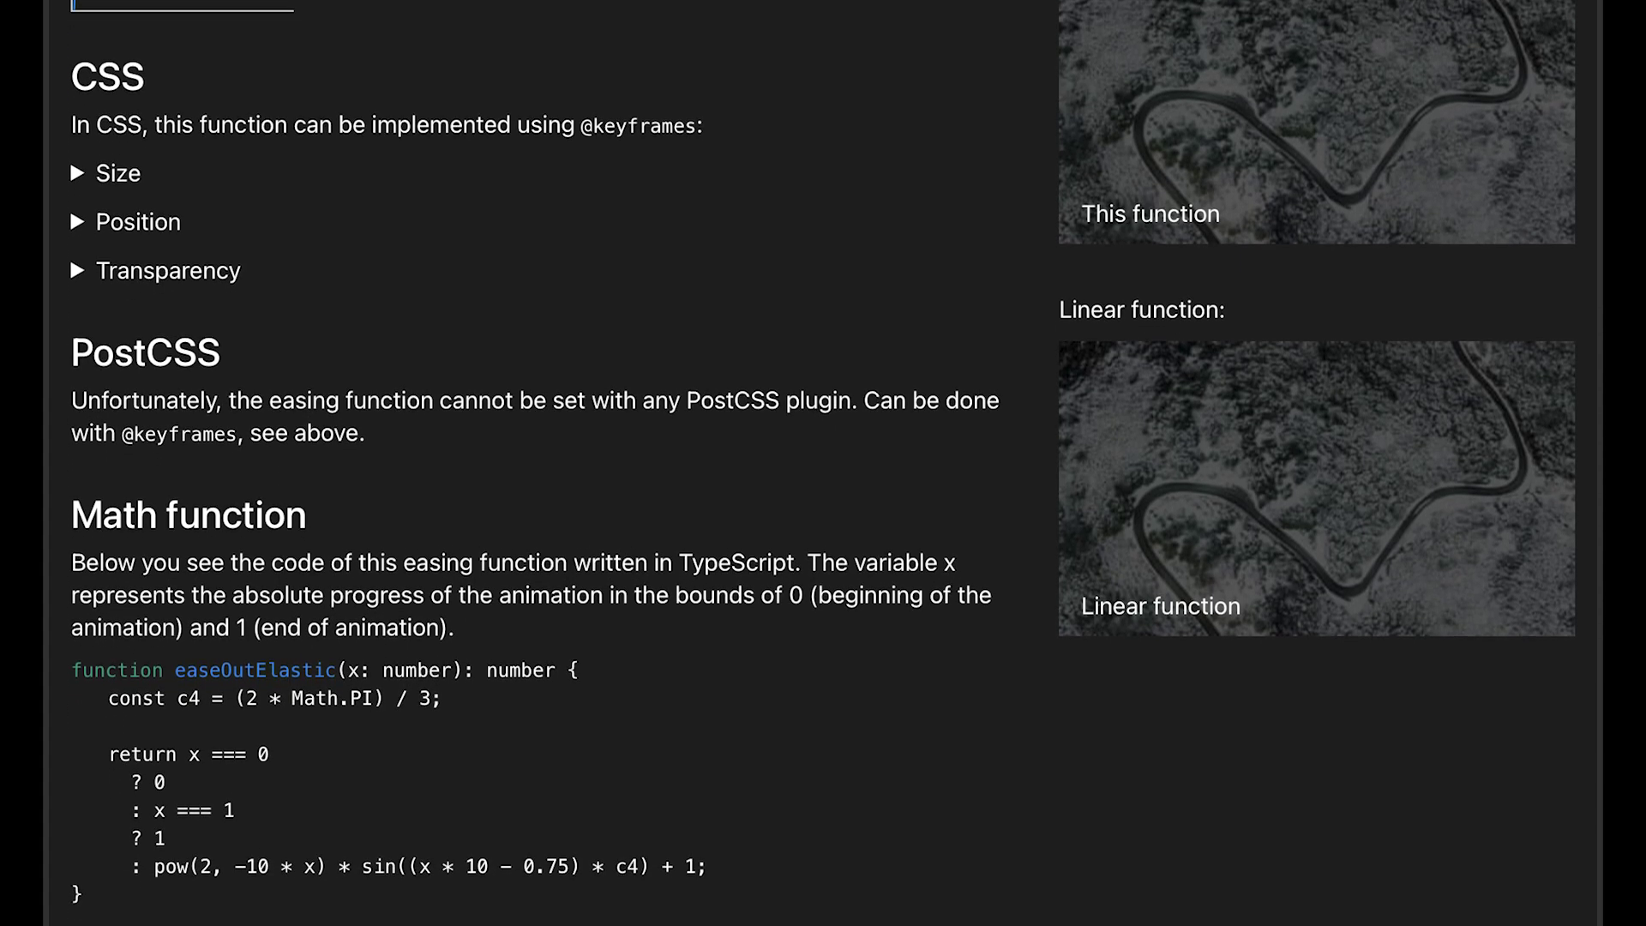
{"action": "scroll", "coordinate": [823, 463], "scroll_direction": "down", "scroll_amount": 2}
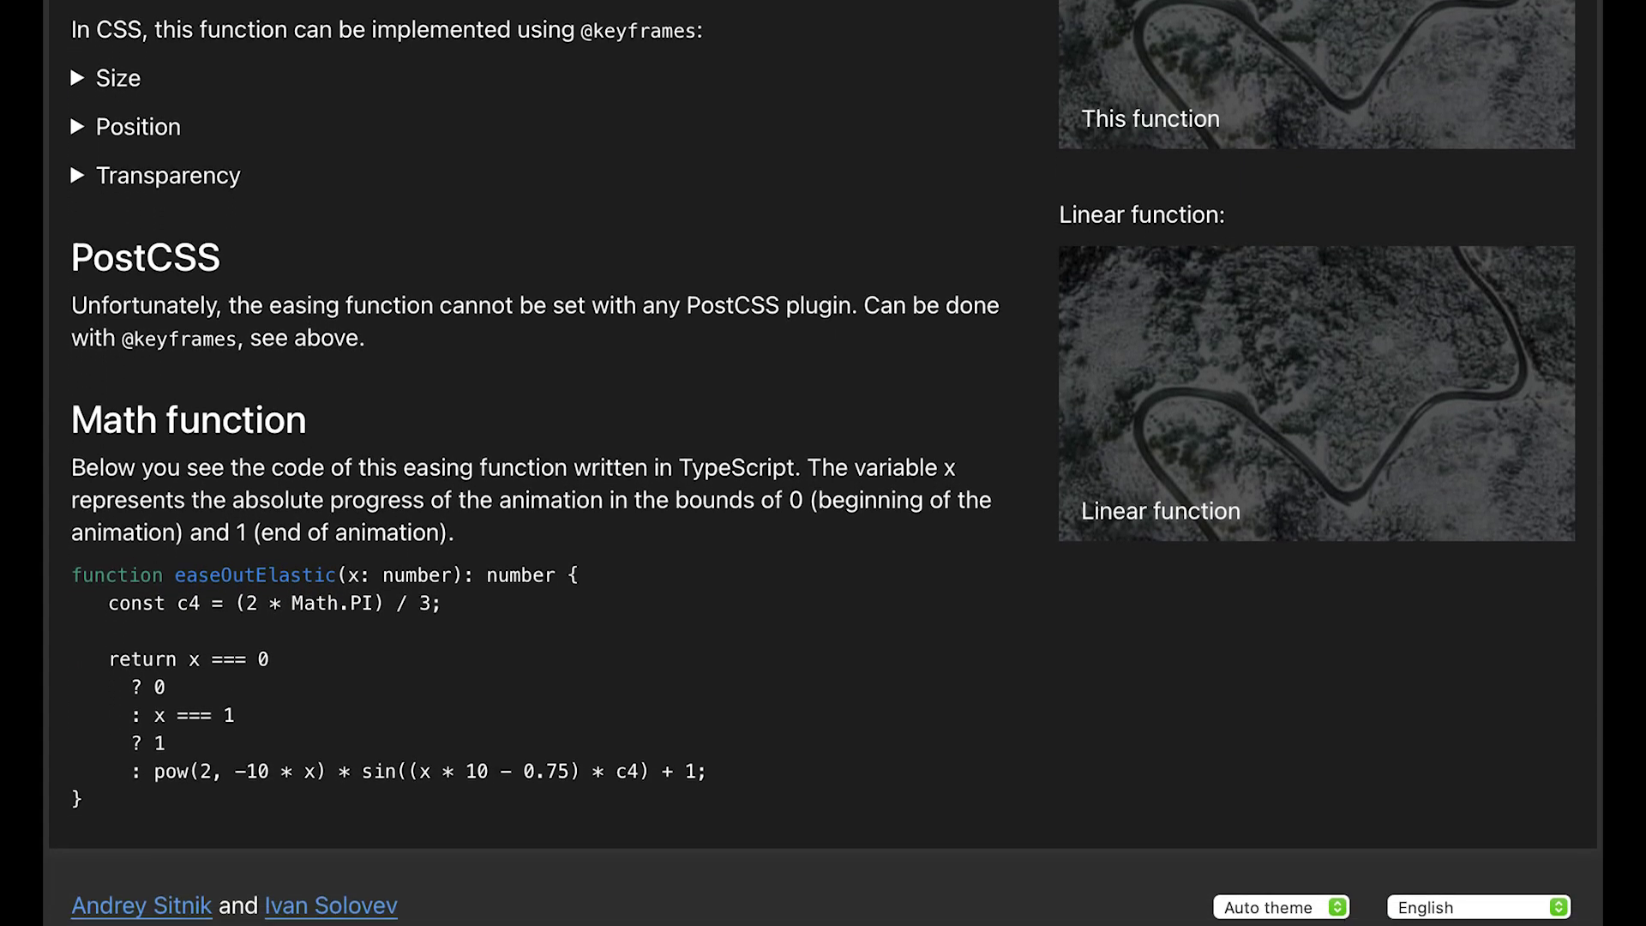
{"action": "scroll", "coordinate": [823, 463], "scroll_direction": "down", "scroll_amount": 1}
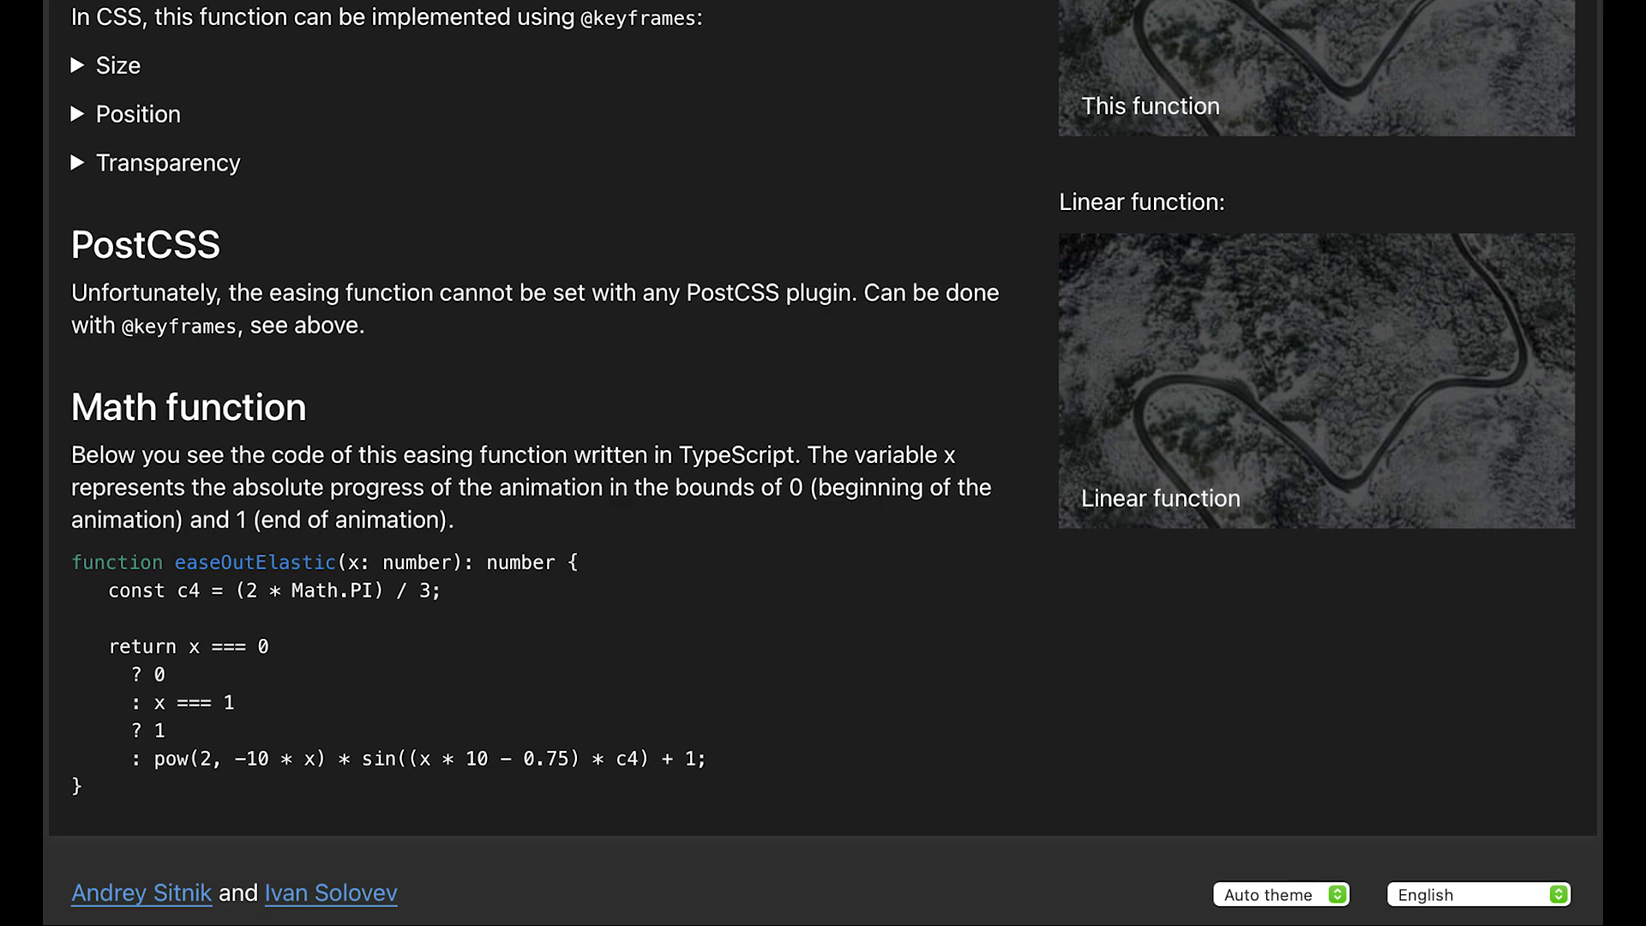